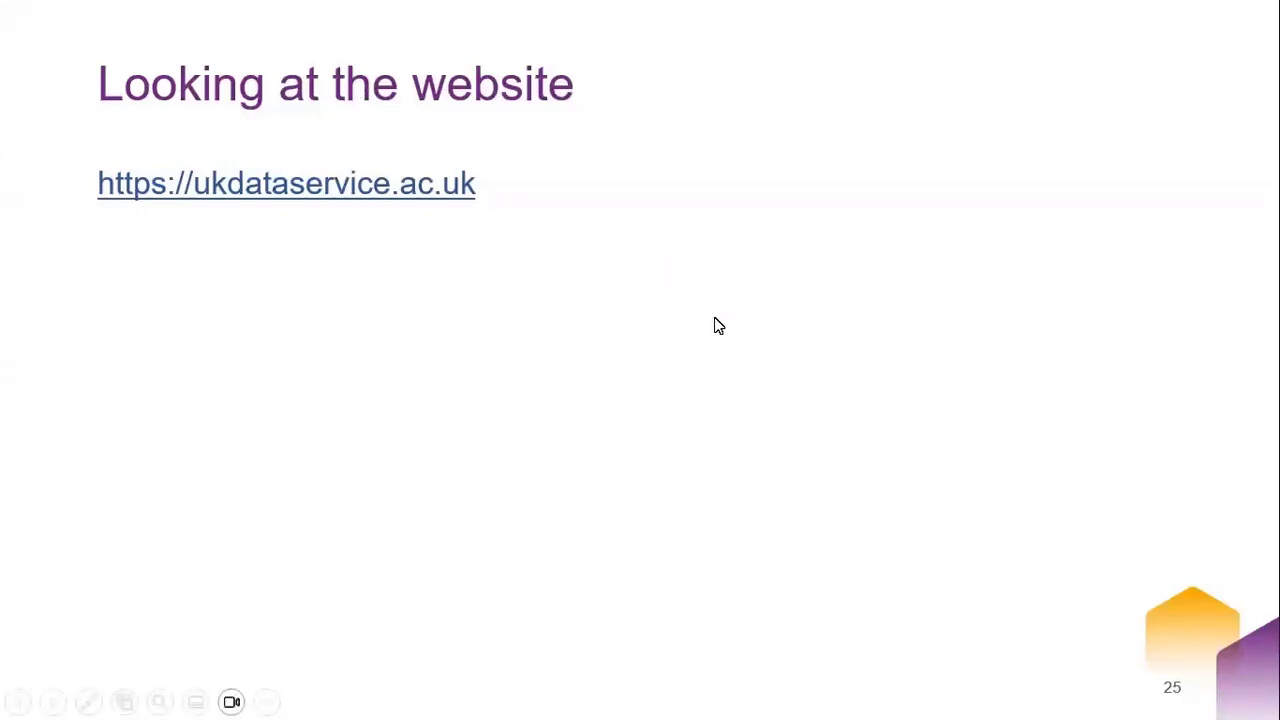
- End the slide show, switch to the UK Data Service website in Firefox and open its Find data page
{"action": "key", "text": "Escape"}
{"action": "left_click", "coordinate": [568, 701]}
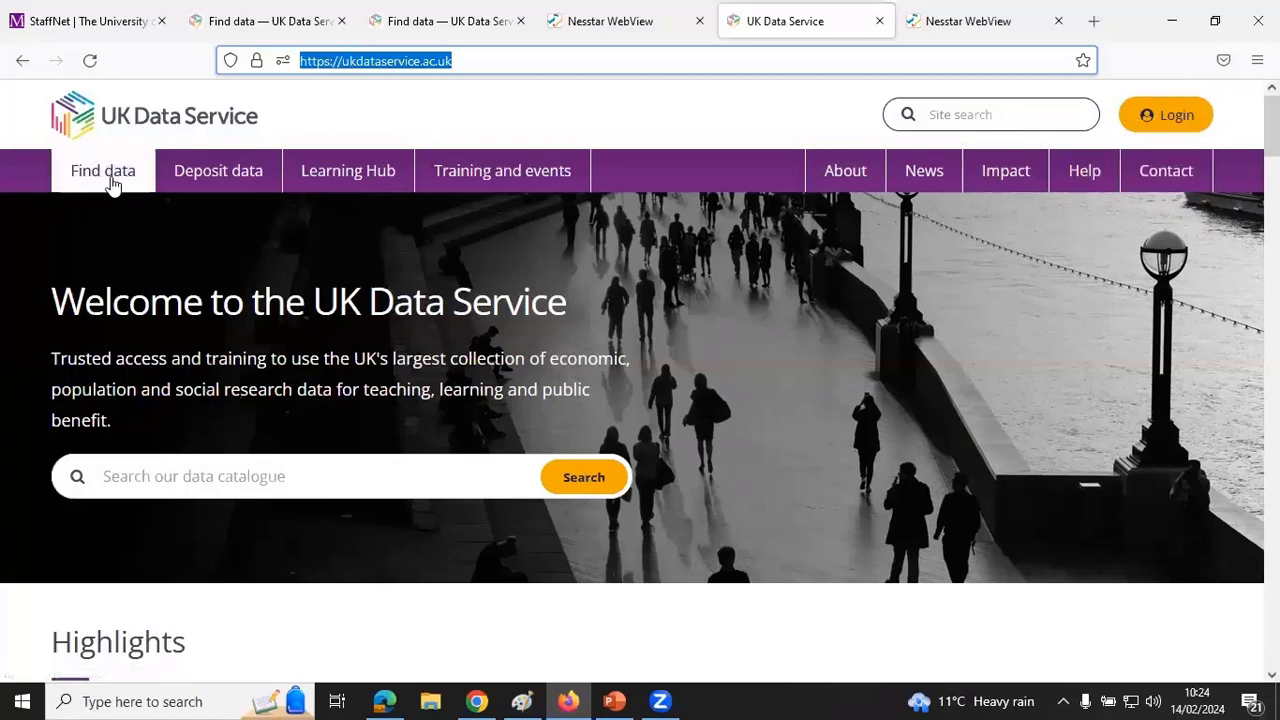
{"action": "left_click", "coordinate": [125, 476]}
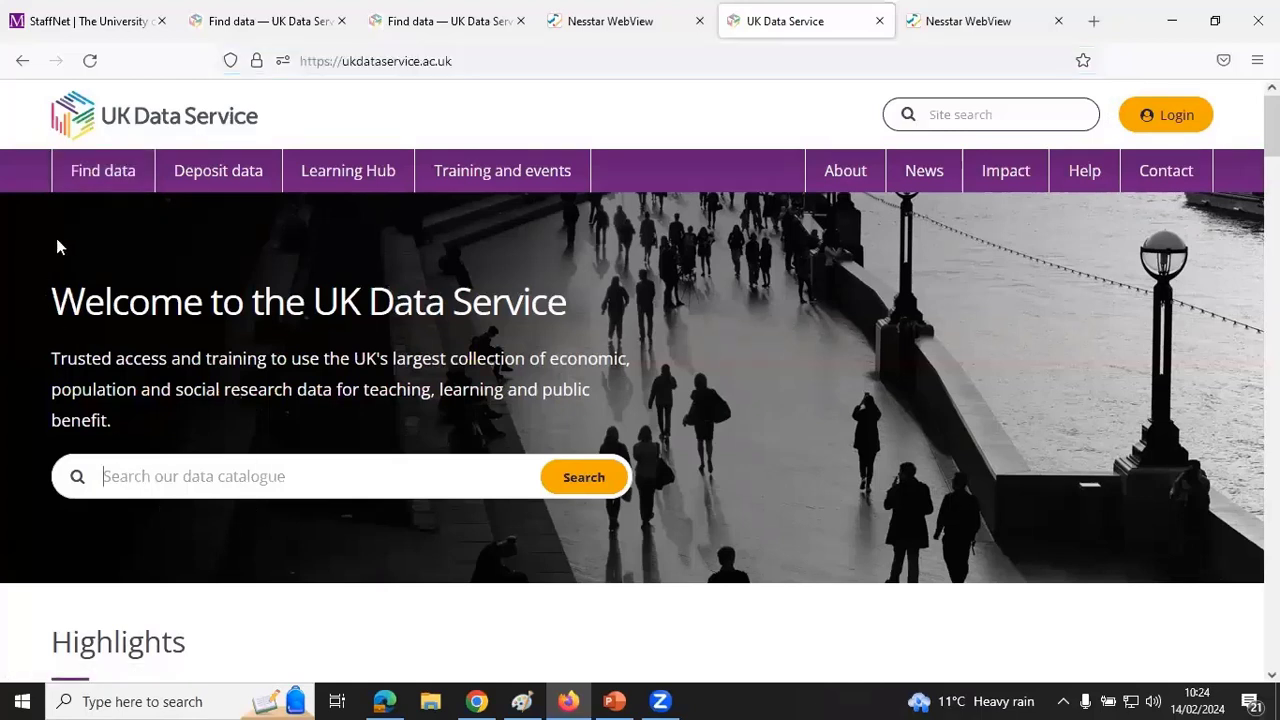
{"action": "left_click", "coordinate": [105, 176]}
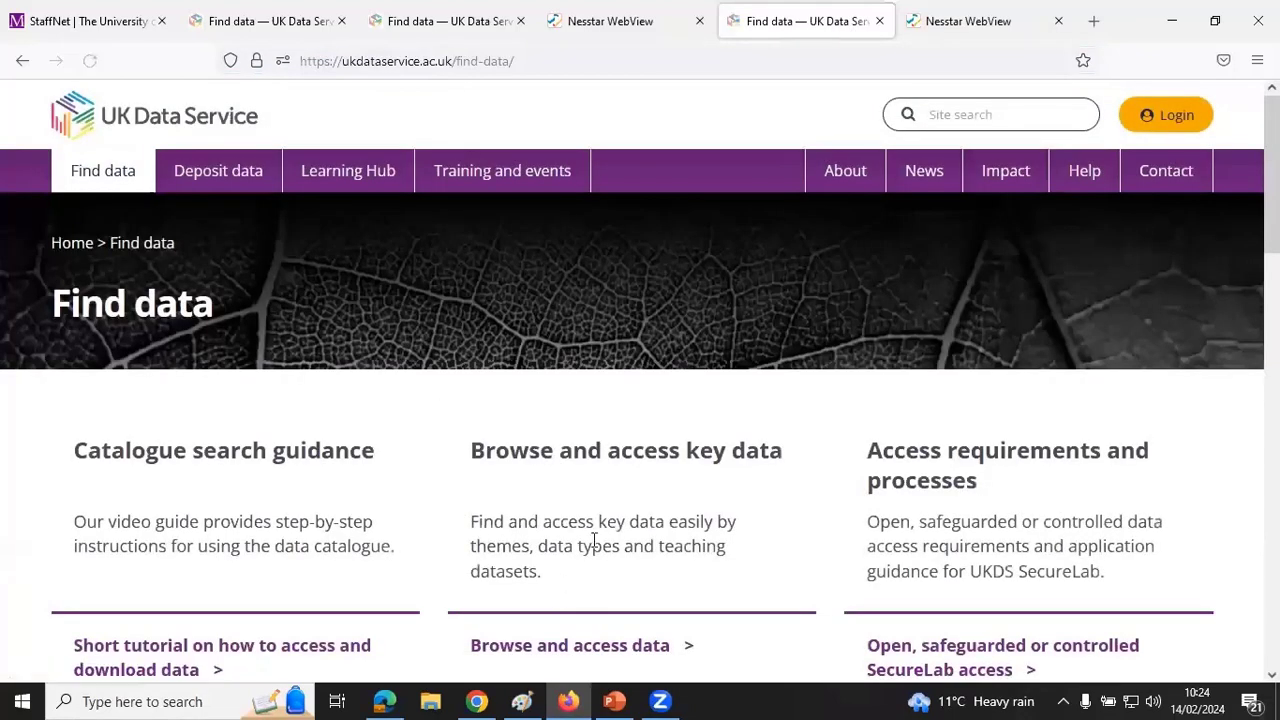
- Look over the Find data page's options and catalogue search, and open the Browse and access data page
{"action": "scroll", "coordinate": [774, 545], "scroll_direction": "down", "scroll_amount": 3}
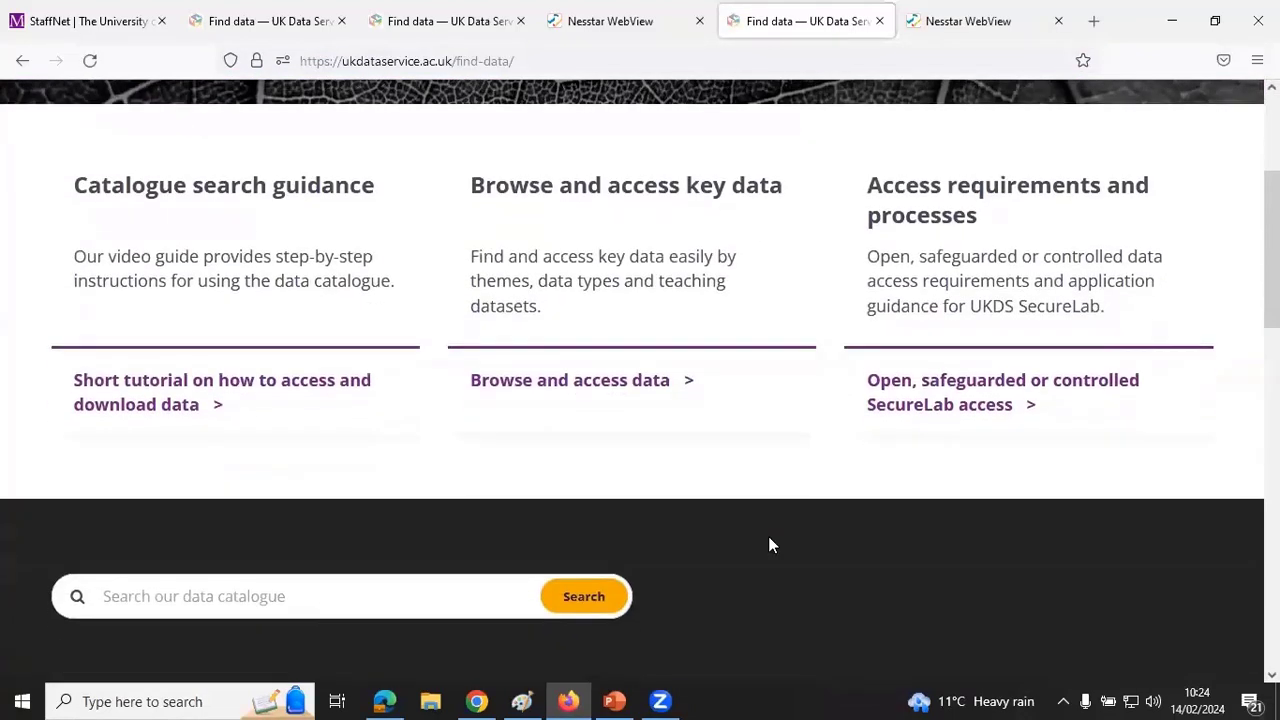
{"action": "scroll", "coordinate": [775, 548], "scroll_direction": "up", "scroll_amount": 1}
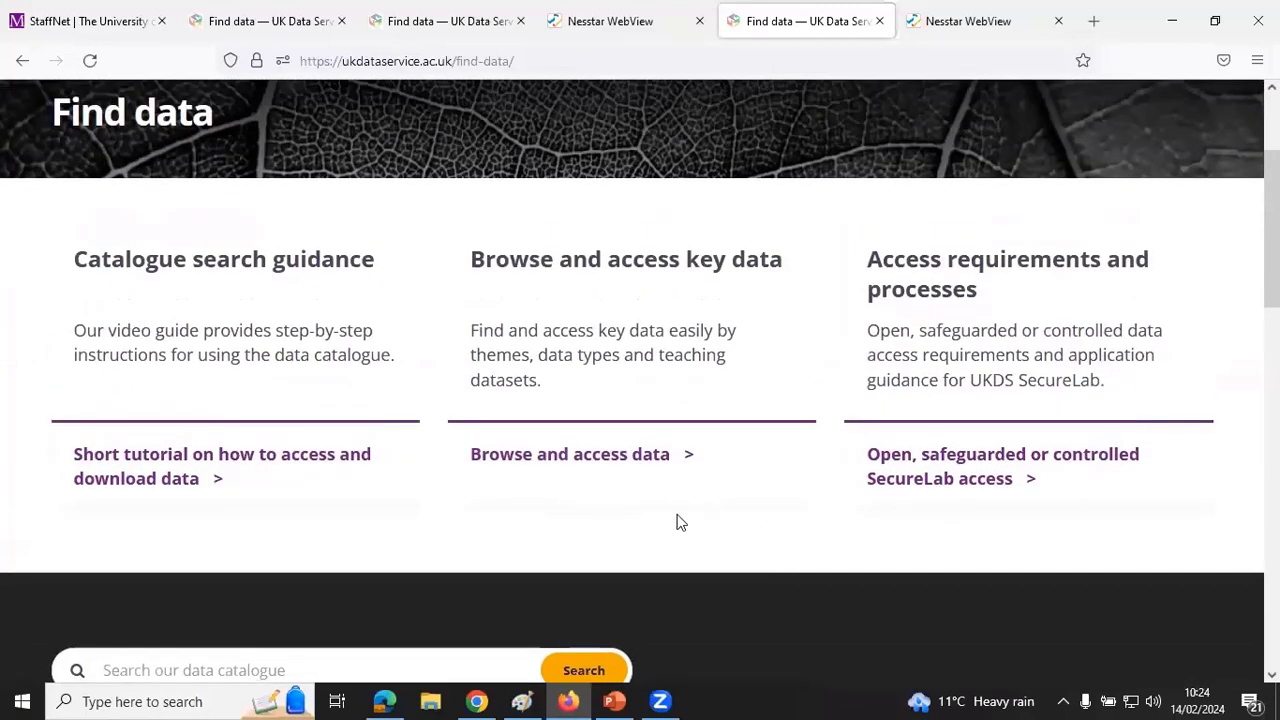
{"action": "scroll", "coordinate": [769, 532], "scroll_direction": "down", "scroll_amount": 1}
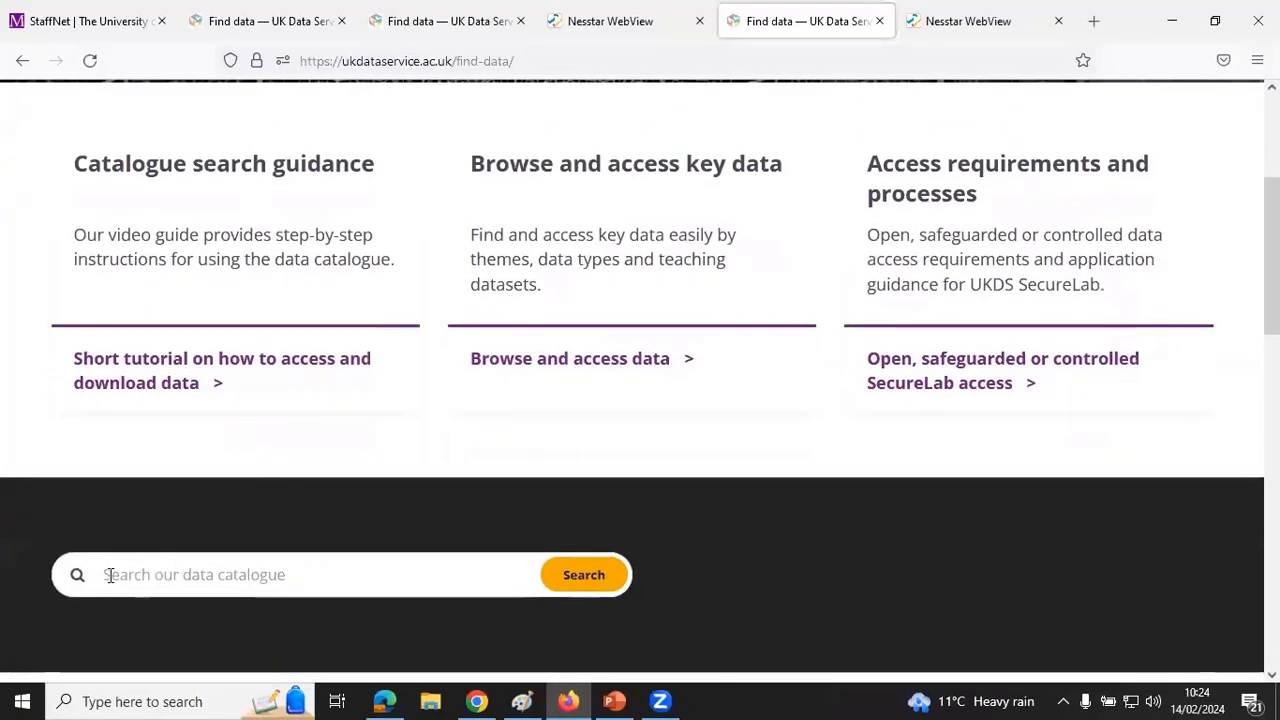
{"action": "left_click", "coordinate": [162, 574]}
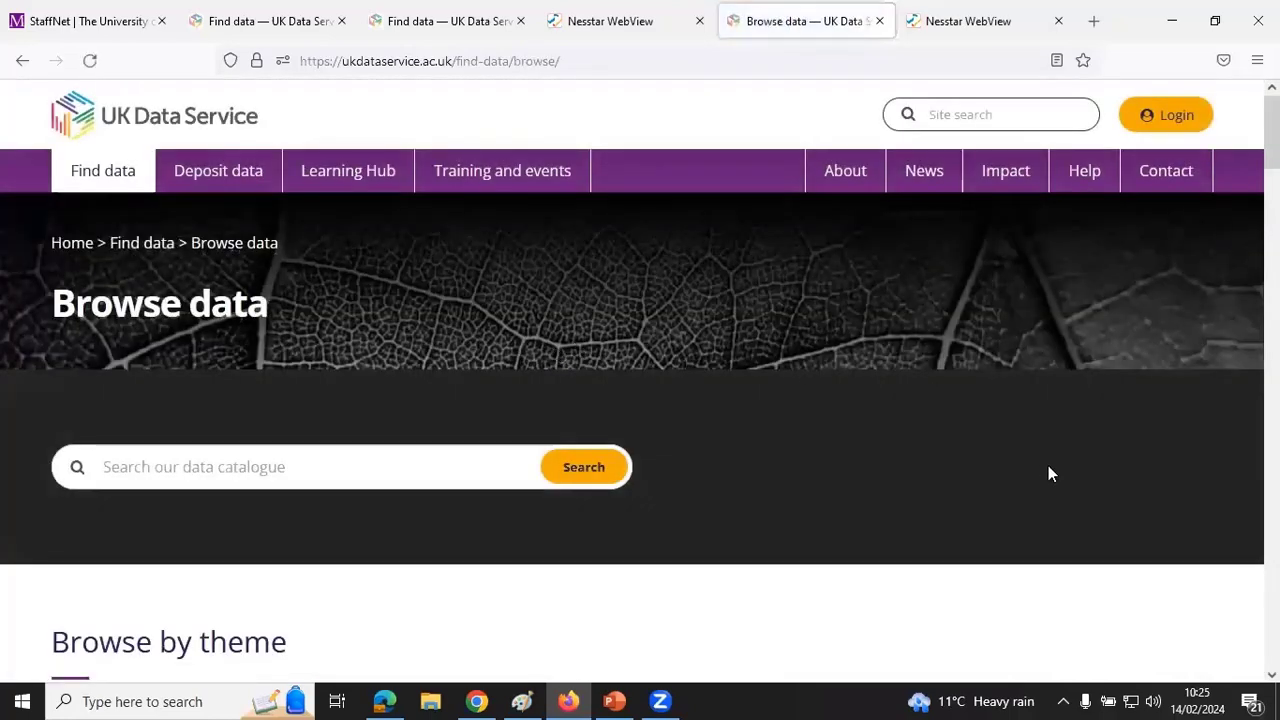
- Look through the themes and data types on the Browse data page and open the Crime theme
{"action": "scroll", "coordinate": [1048, 474], "scroll_direction": "down", "scroll_amount": 5}
{"action": "scroll", "coordinate": [1080, 501], "scroll_direction": "down", "scroll_amount": 1}
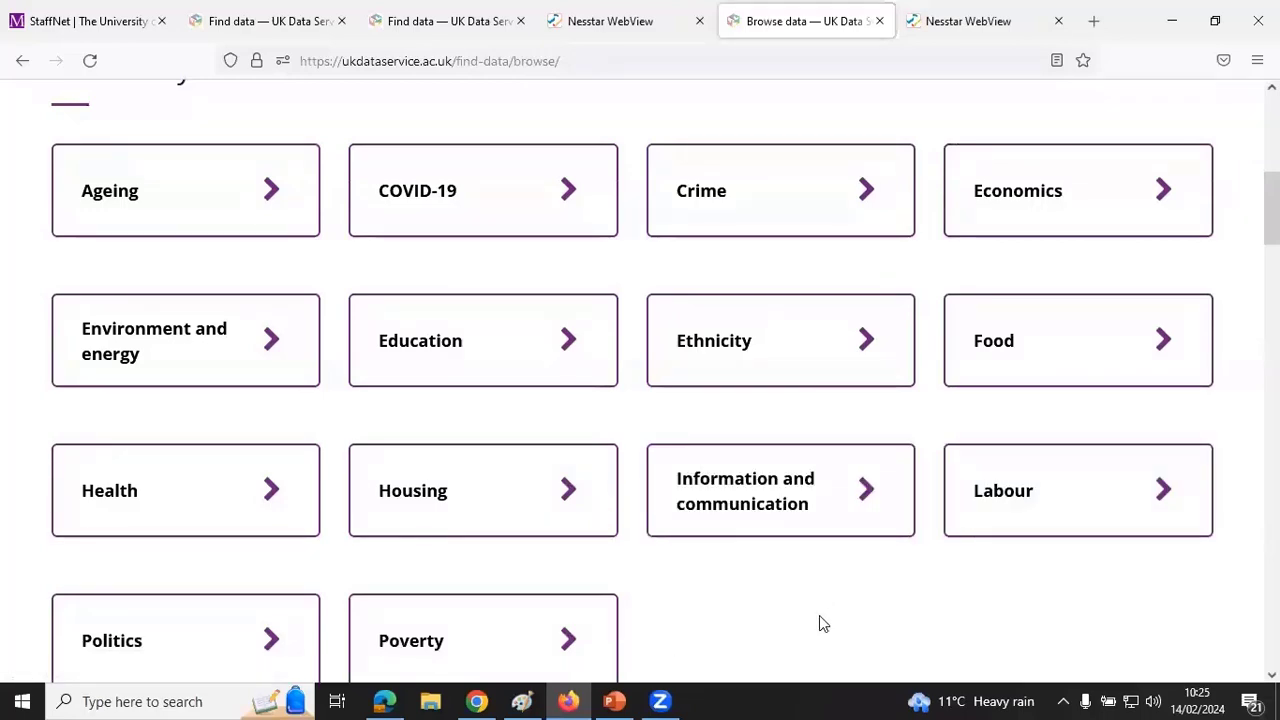
{"action": "scroll", "coordinate": [819, 616], "scroll_direction": "down", "scroll_amount": 3}
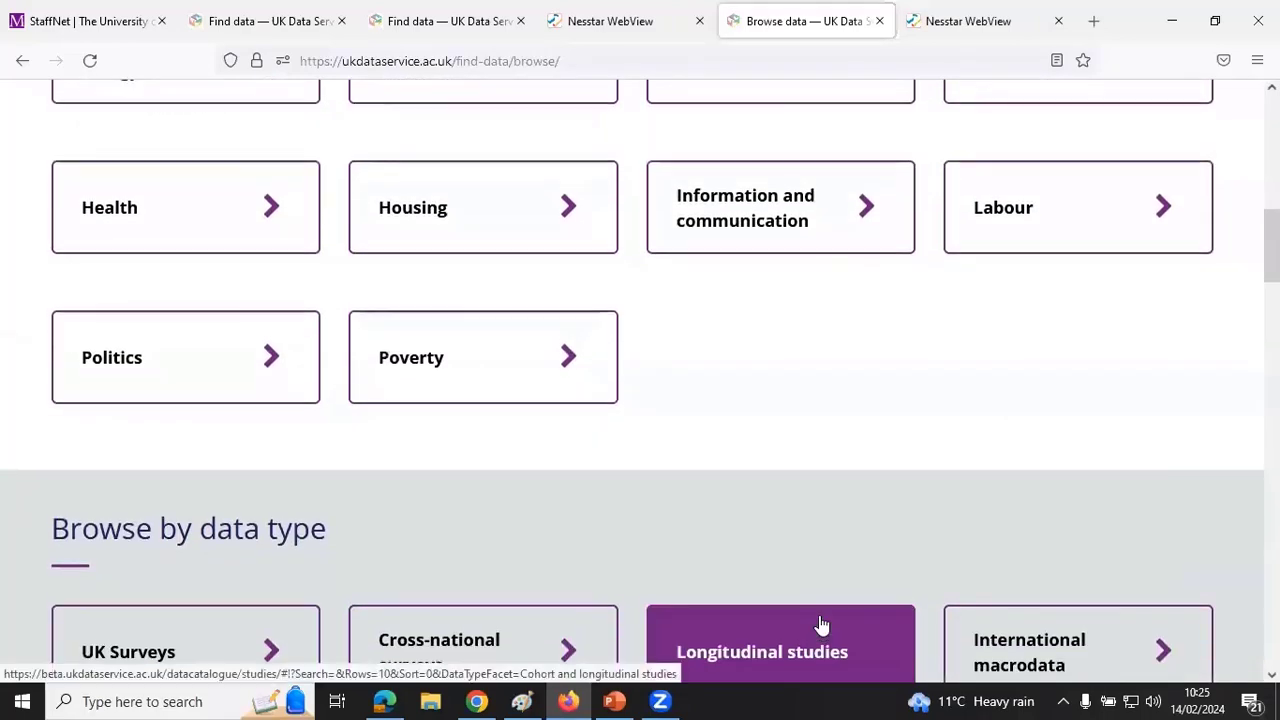
{"action": "scroll", "coordinate": [819, 618], "scroll_direction": "up", "scroll_amount": 3}
{"action": "scroll", "coordinate": [819, 620], "scroll_direction": "up", "scroll_amount": 1}
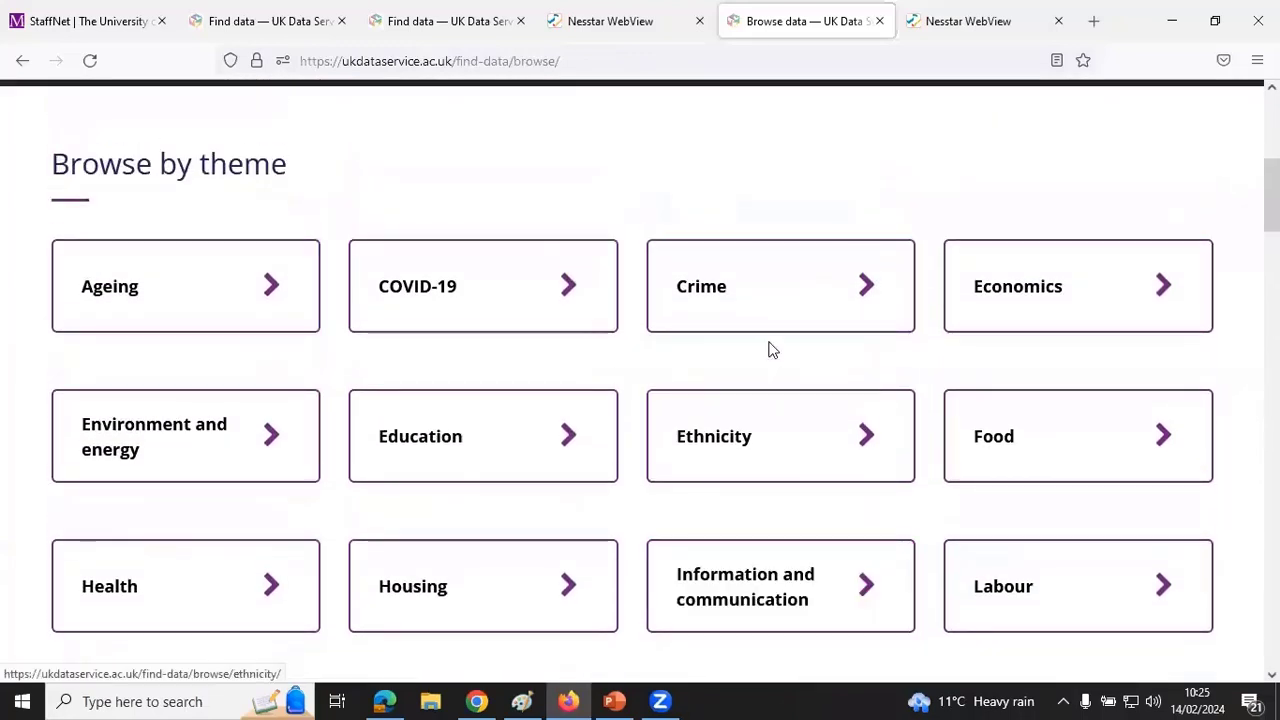
{"action": "left_click", "coordinate": [785, 326]}
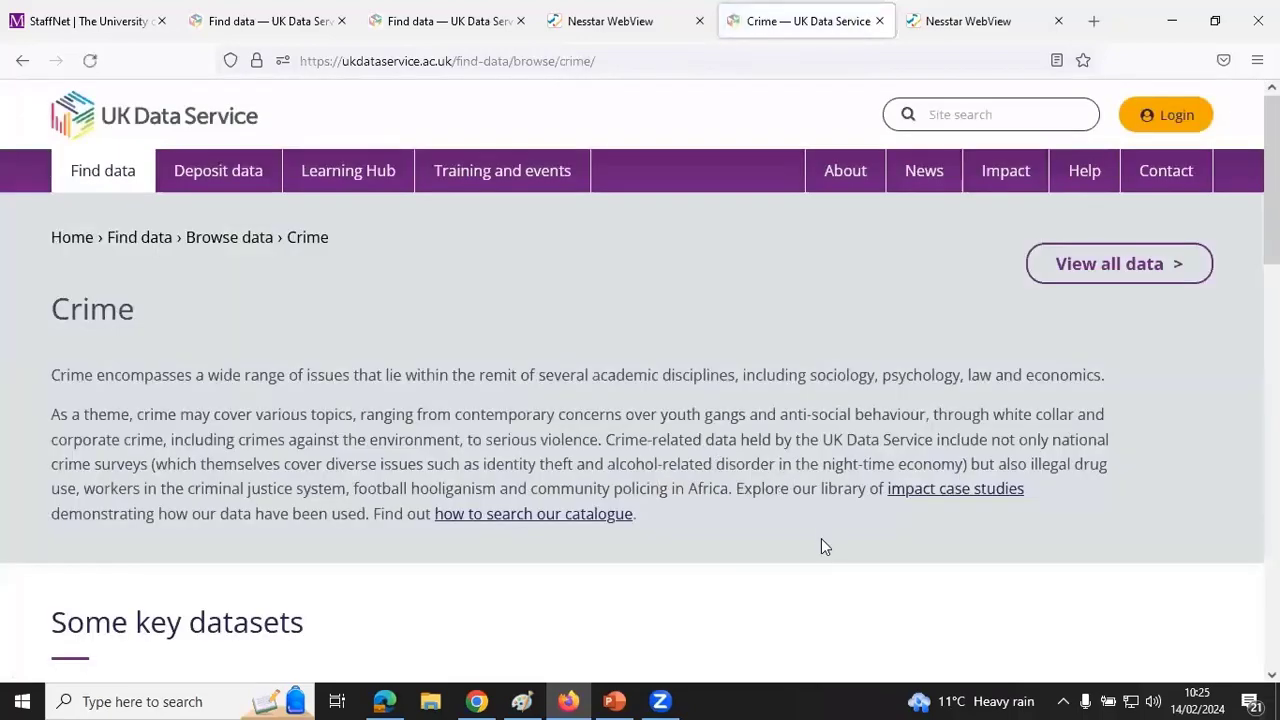
- Review the key datasets listed for the Crime theme and return to the Browse data page
{"action": "scroll", "coordinate": [821, 540], "scroll_direction": "down", "scroll_amount": 5}
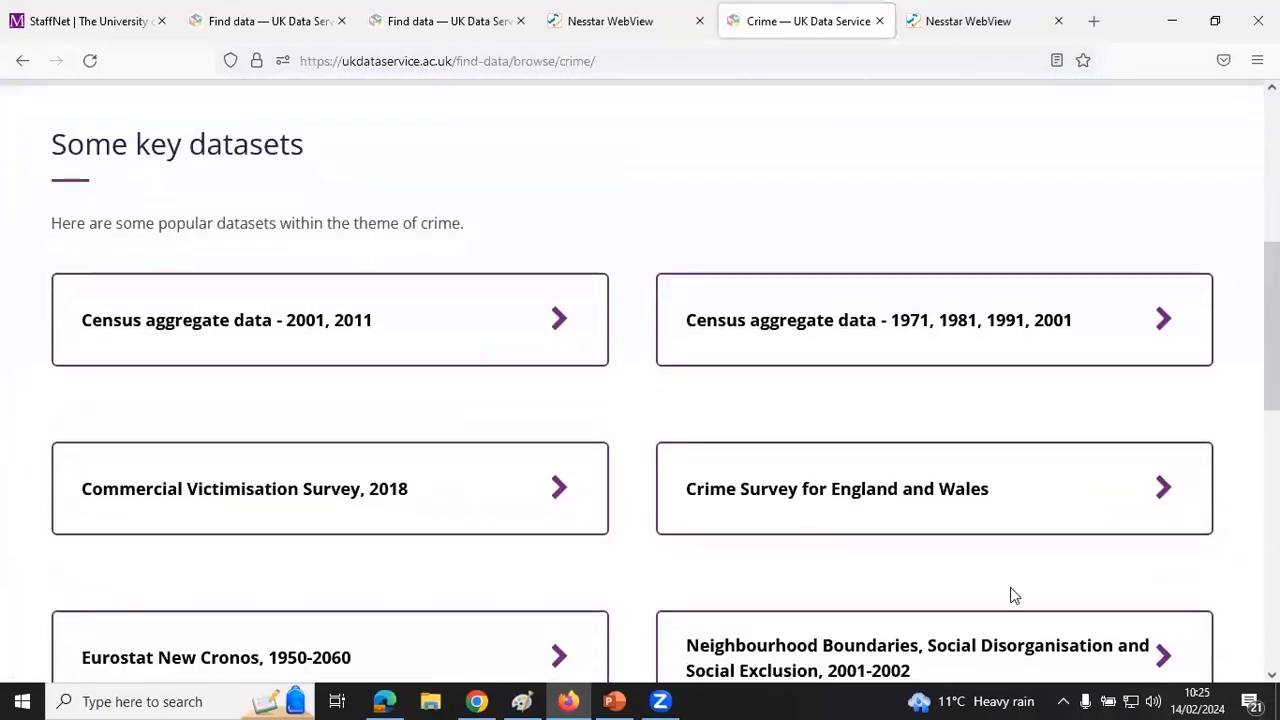
{"action": "scroll", "coordinate": [986, 586], "scroll_direction": "down", "scroll_amount": 3}
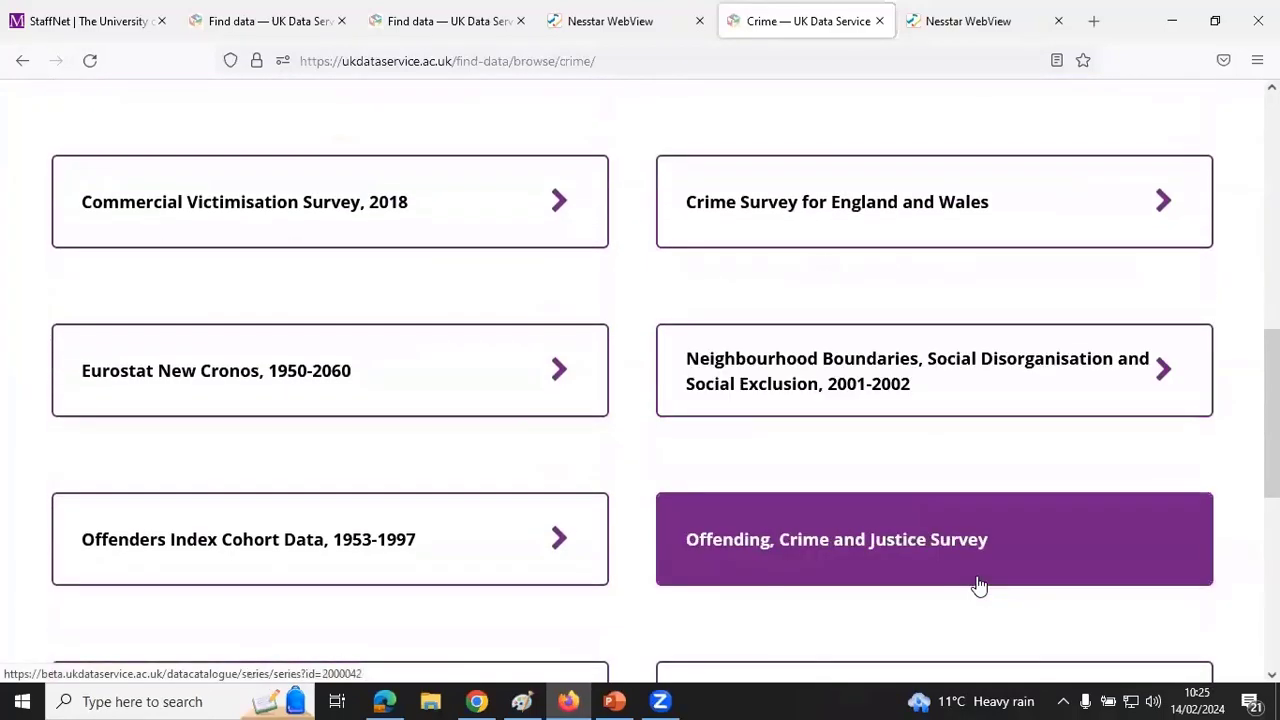
{"action": "scroll", "coordinate": [979, 586], "scroll_direction": "down", "scroll_amount": 2}
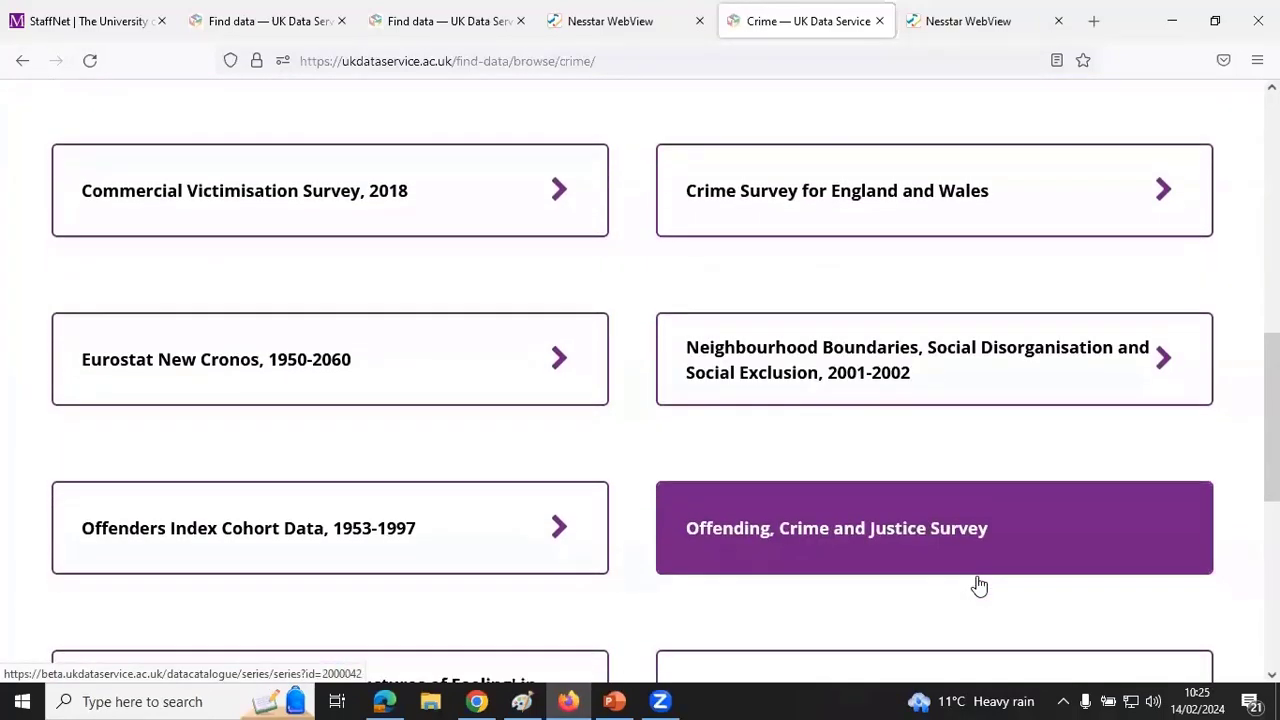
{"action": "scroll", "coordinate": [977, 586], "scroll_direction": "up", "scroll_amount": 4}
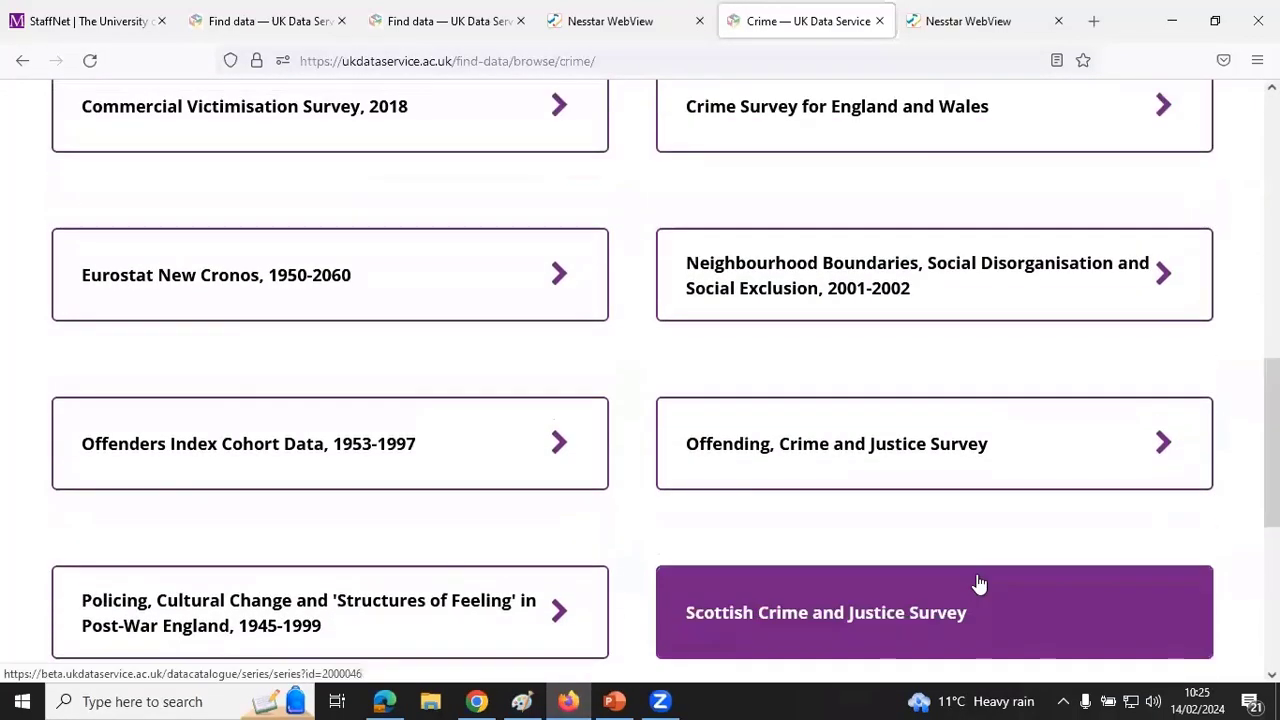
{"action": "left_click", "coordinate": [22, 64]}
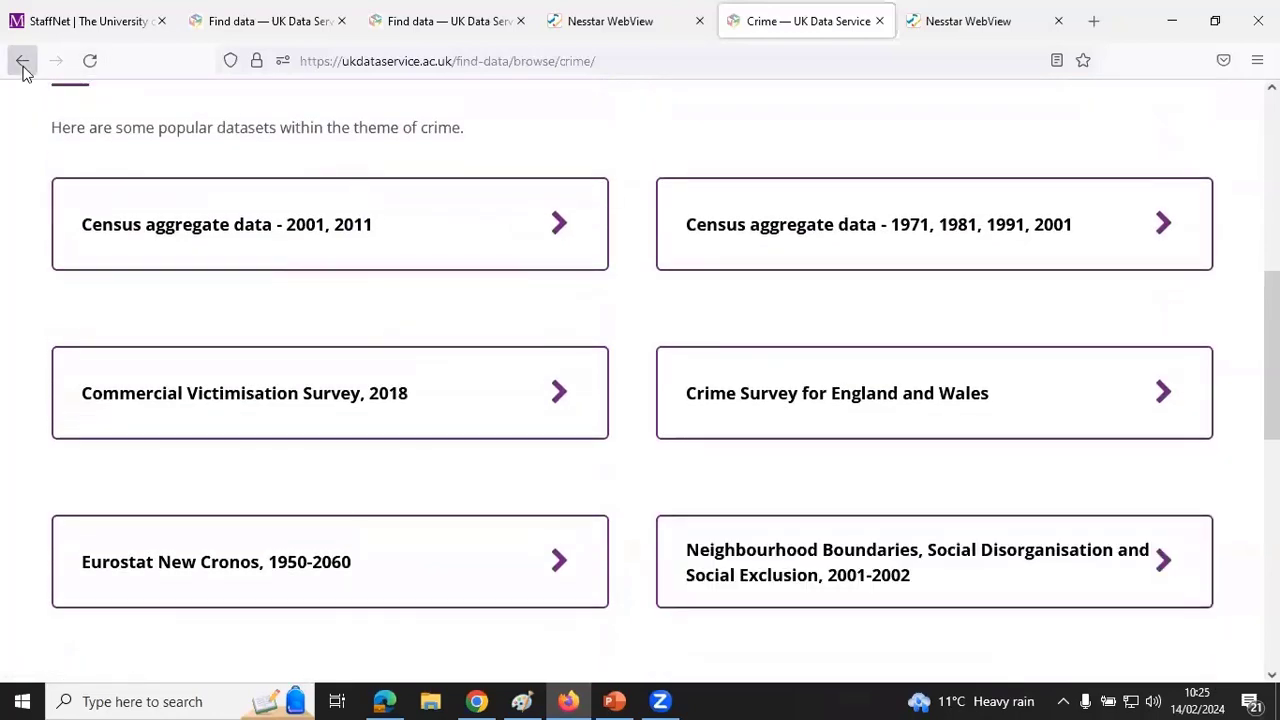
- Examine the Browse data page's sections for themes, data types, teaching datasets and general browsing
{"action": "scroll", "coordinate": [960, 548], "scroll_direction": "down", "scroll_amount": 7}
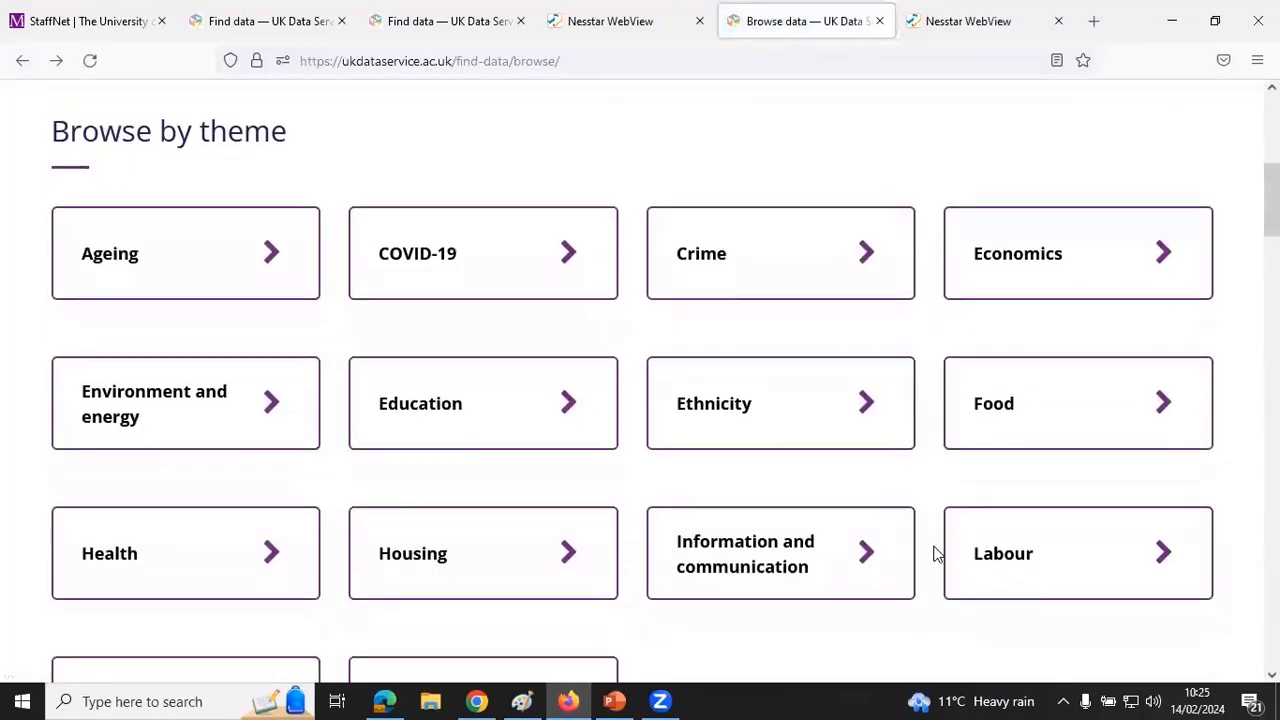
{"action": "scroll", "coordinate": [937, 551], "scroll_direction": "down", "scroll_amount": 1}
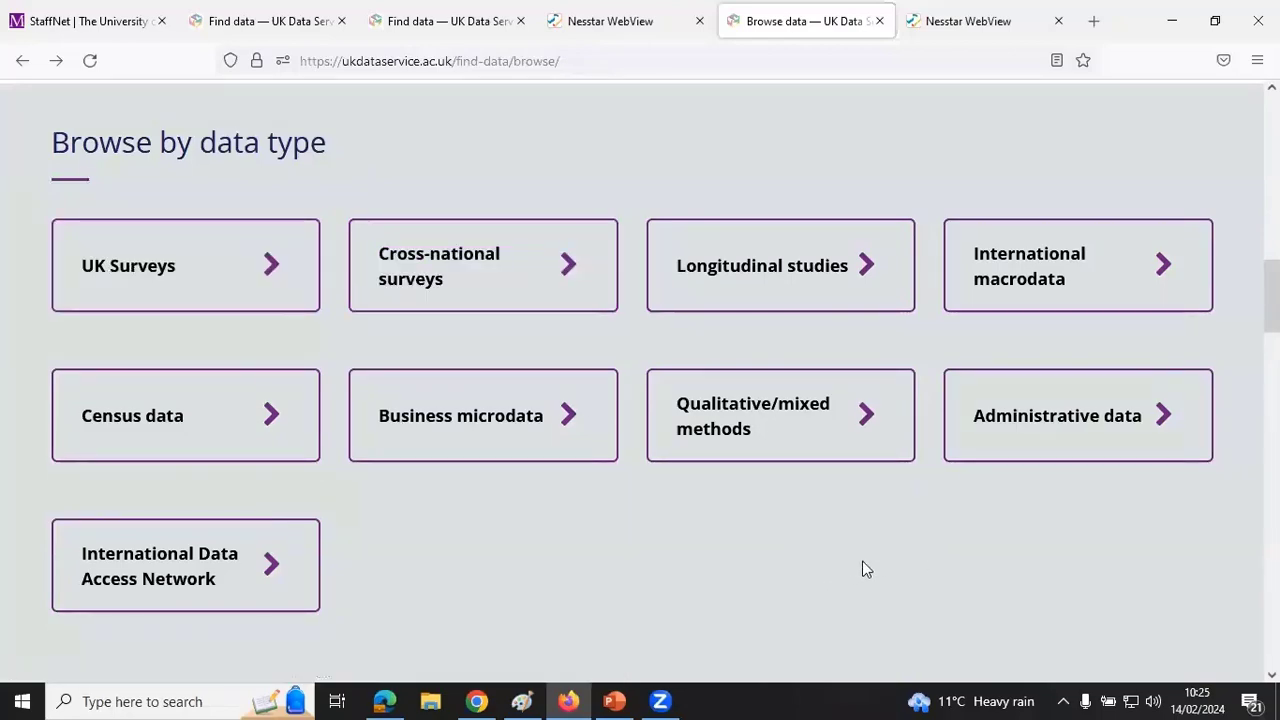
{"action": "scroll", "coordinate": [870, 560], "scroll_direction": "down", "scroll_amount": 5}
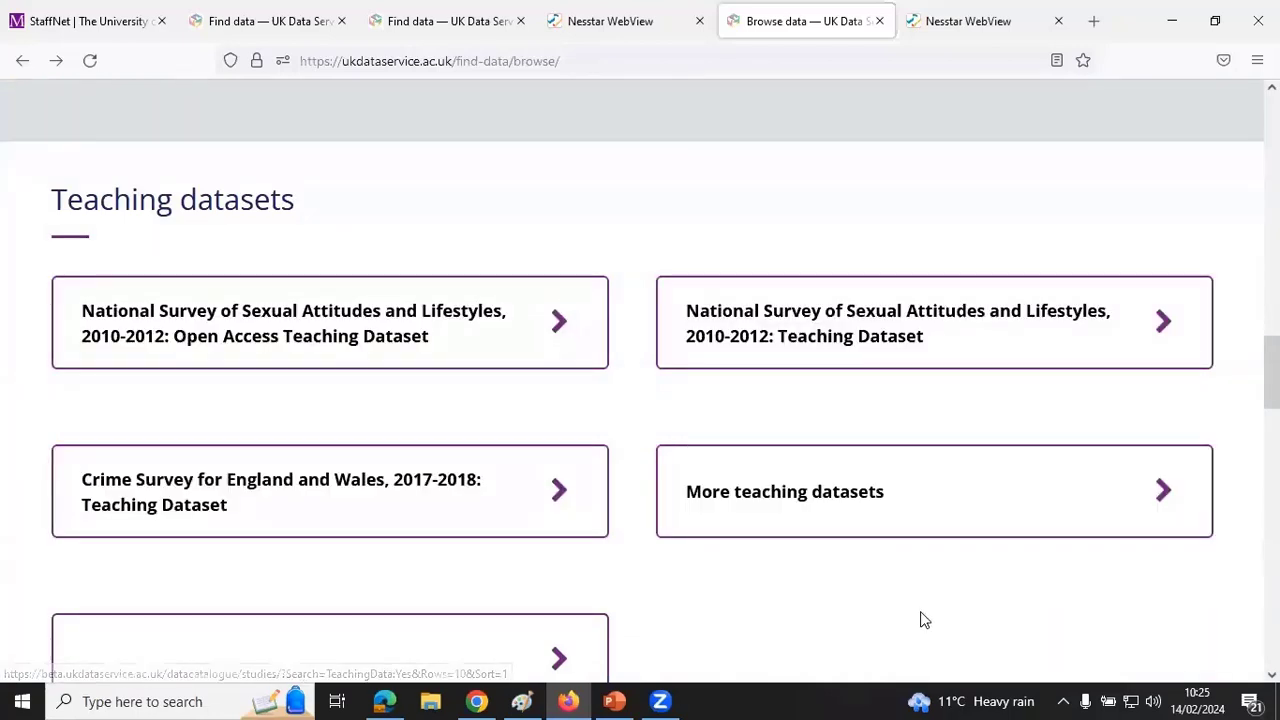
{"action": "scroll", "coordinate": [922, 617], "scroll_direction": "down", "scroll_amount": 4}
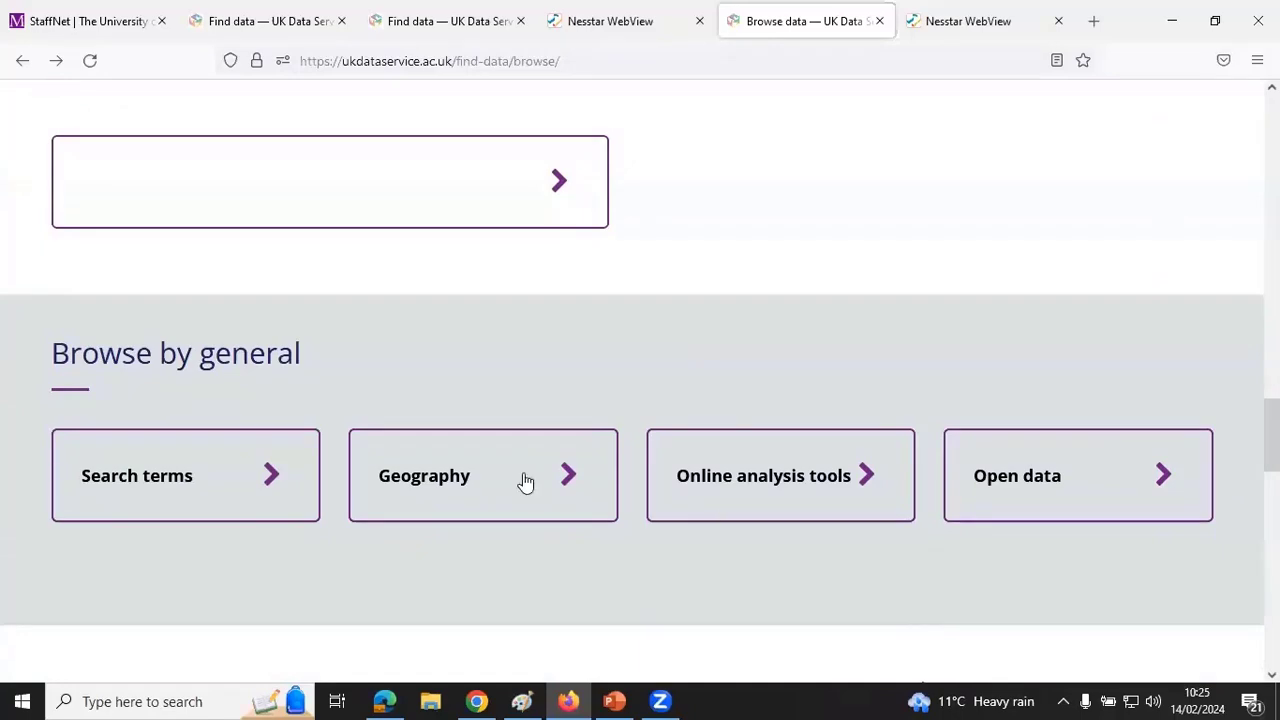
{"action": "scroll", "coordinate": [960, 575], "scroll_direction": "up", "scroll_amount": 10}
{"action": "scroll", "coordinate": [958, 575], "scroll_direction": "up", "scroll_amount": 10}
{"action": "scroll", "coordinate": [958, 575], "scroll_direction": "down", "scroll_amount": 5}
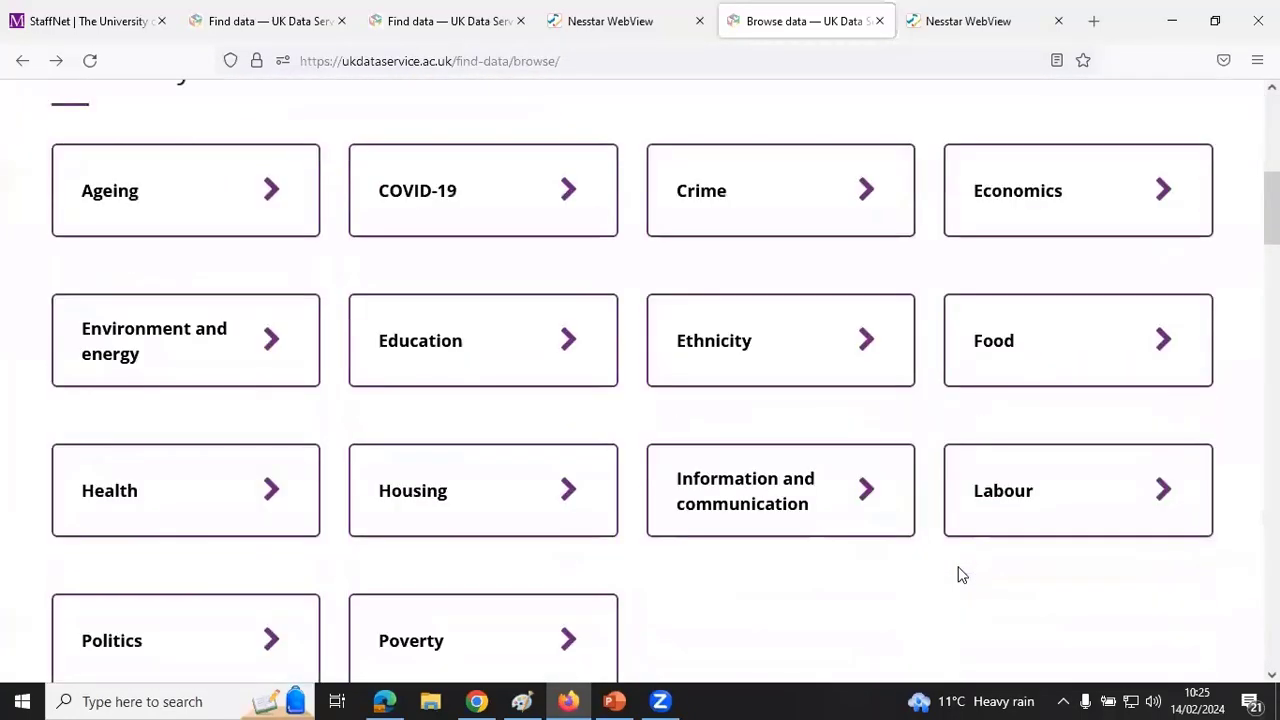
{"action": "scroll", "coordinate": [958, 575], "scroll_direction": "down", "scroll_amount": 6}
{"action": "scroll", "coordinate": [877, 549], "scroll_direction": "up", "scroll_amount": 5}
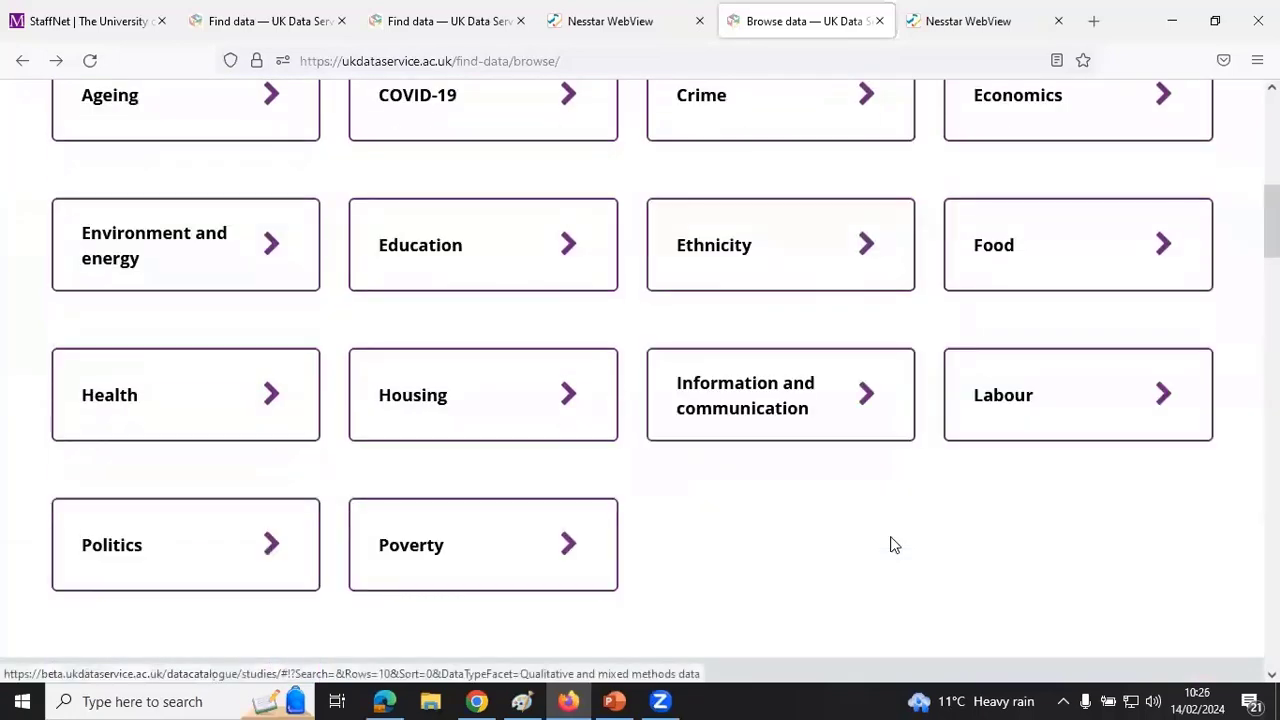
{"action": "scroll", "coordinate": [893, 545], "scroll_direction": "up", "scroll_amount": 2}
{"action": "scroll", "coordinate": [778, 299], "scroll_direction": "up", "scroll_amount": 2}
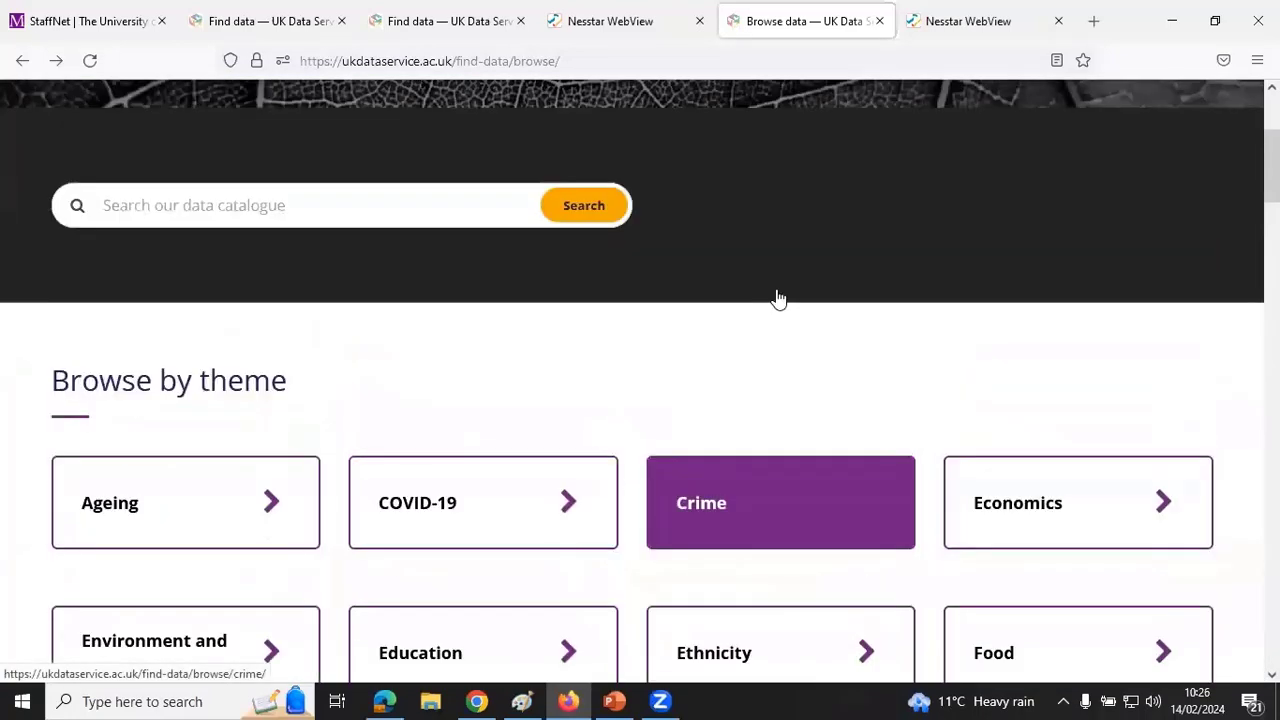
- Search the data catalogue for "crime"
{"action": "scroll", "coordinate": [778, 299], "scroll_direction": "up", "scroll_amount": 1}
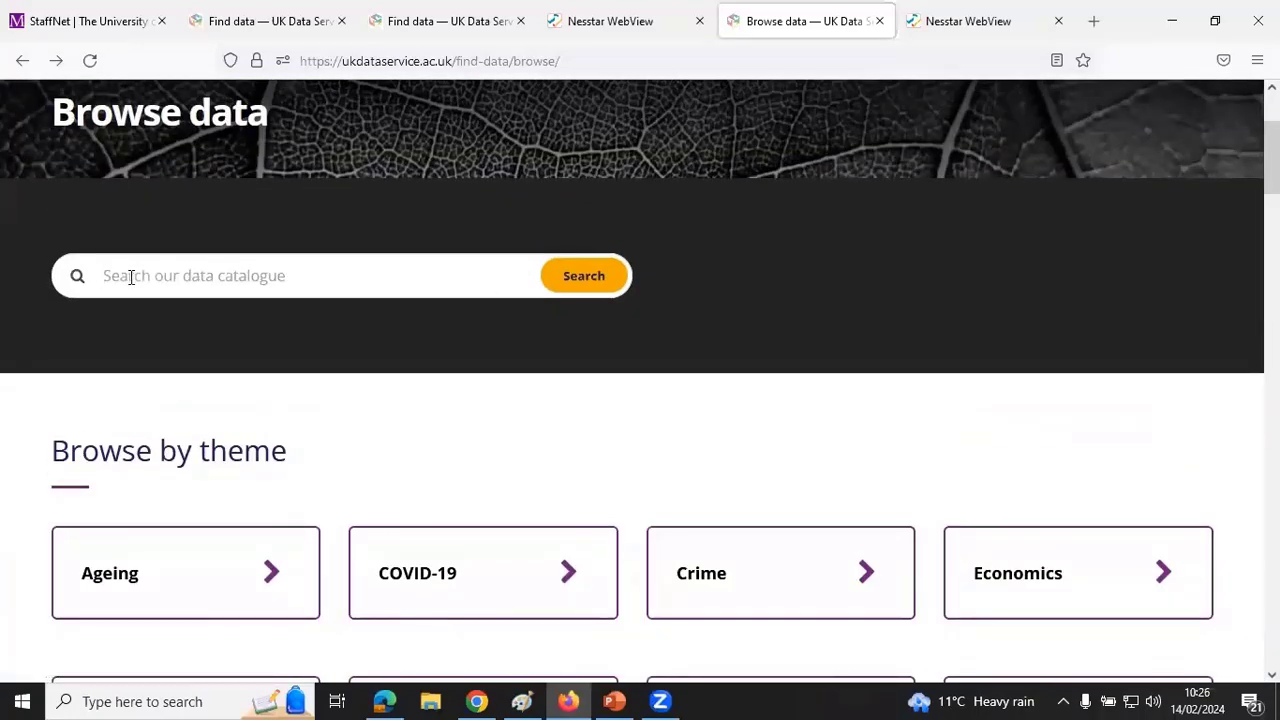
{"action": "left_click", "coordinate": [130, 277]}
{"action": "type", "text": "crime"}
{"action": "key", "text": "BackSpace"}
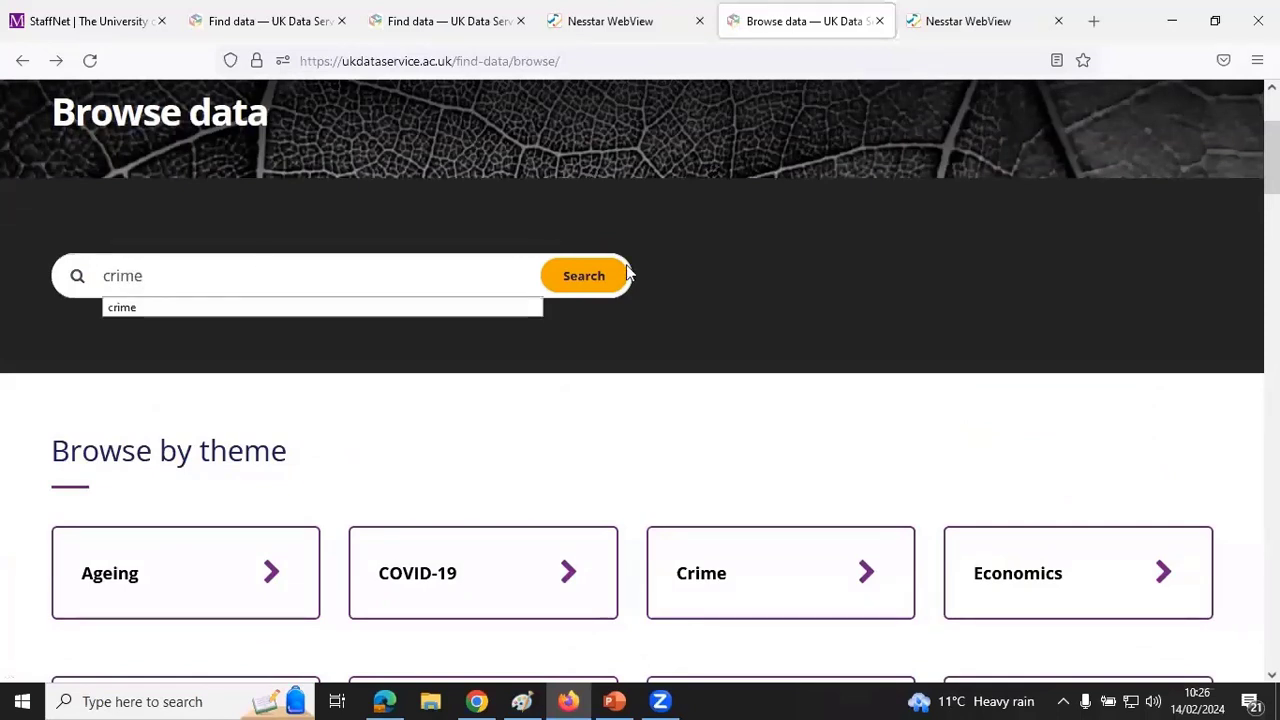
{"action": "left_click", "coordinate": [580, 279]}
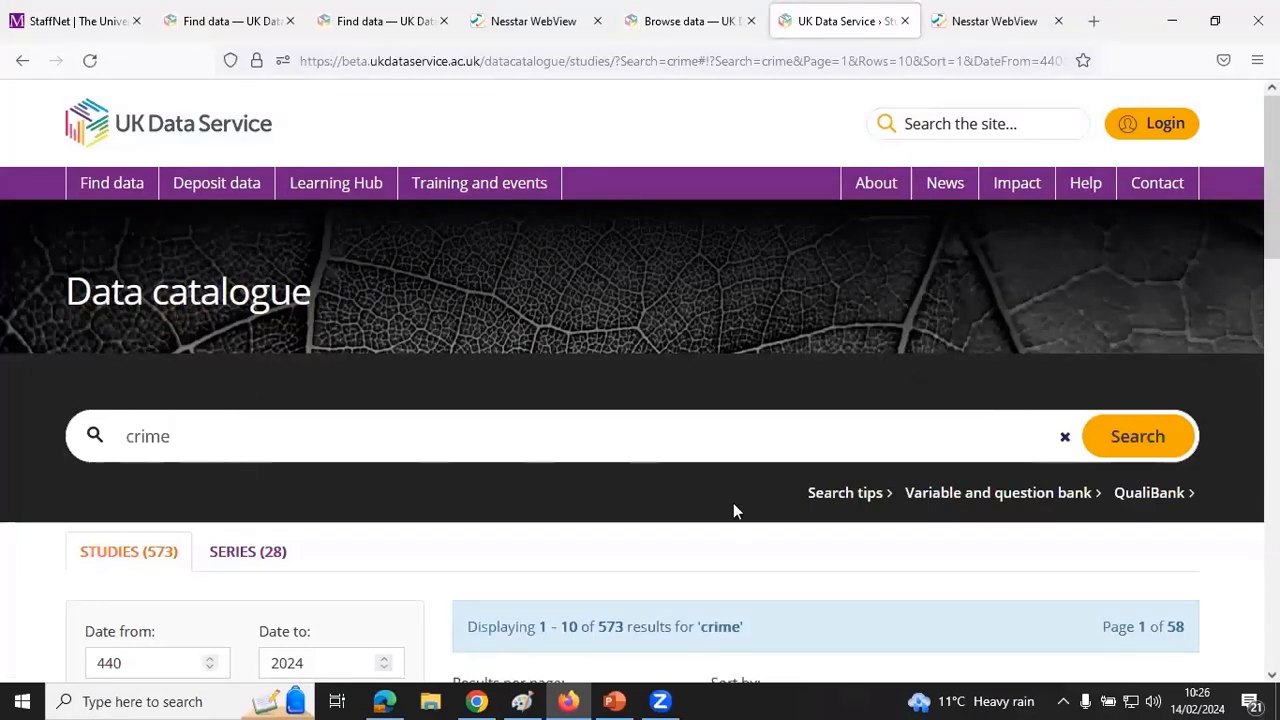
- Open the search tips for the data catalogue, read through the page guide and close it
{"action": "scroll", "coordinate": [814, 543], "scroll_direction": "down", "scroll_amount": 3}
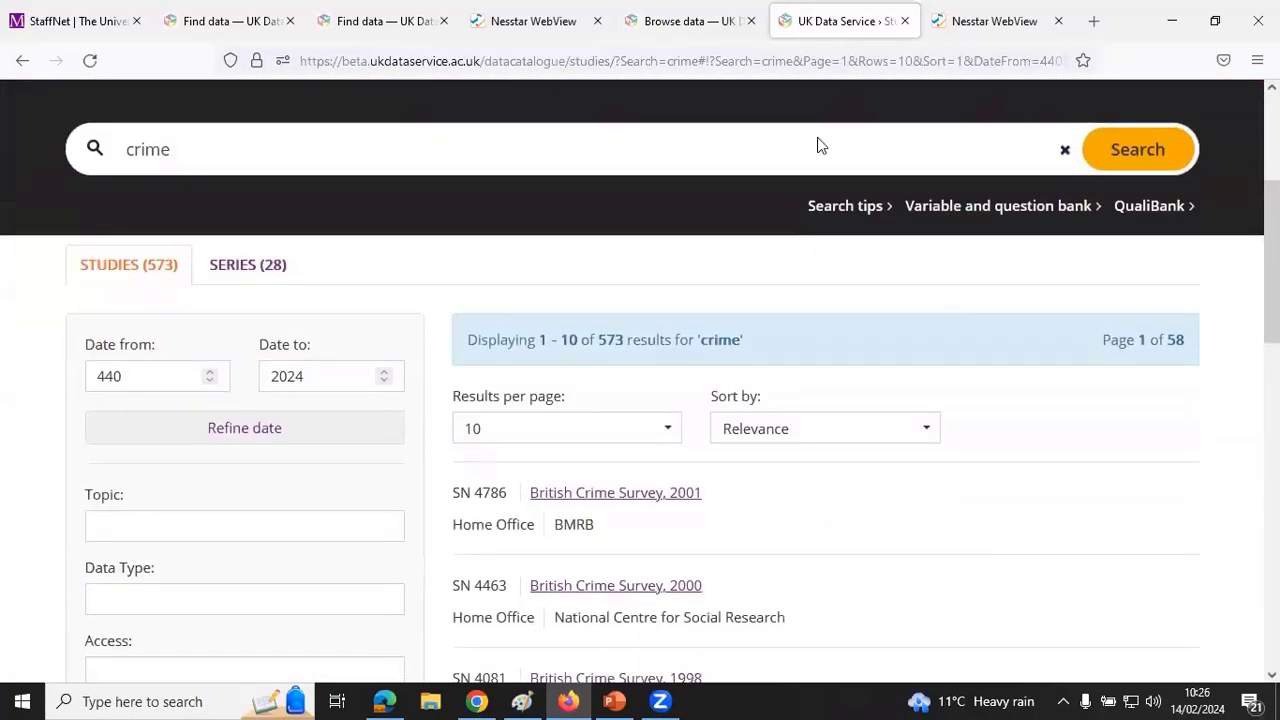
{"action": "left_click", "coordinate": [845, 208]}
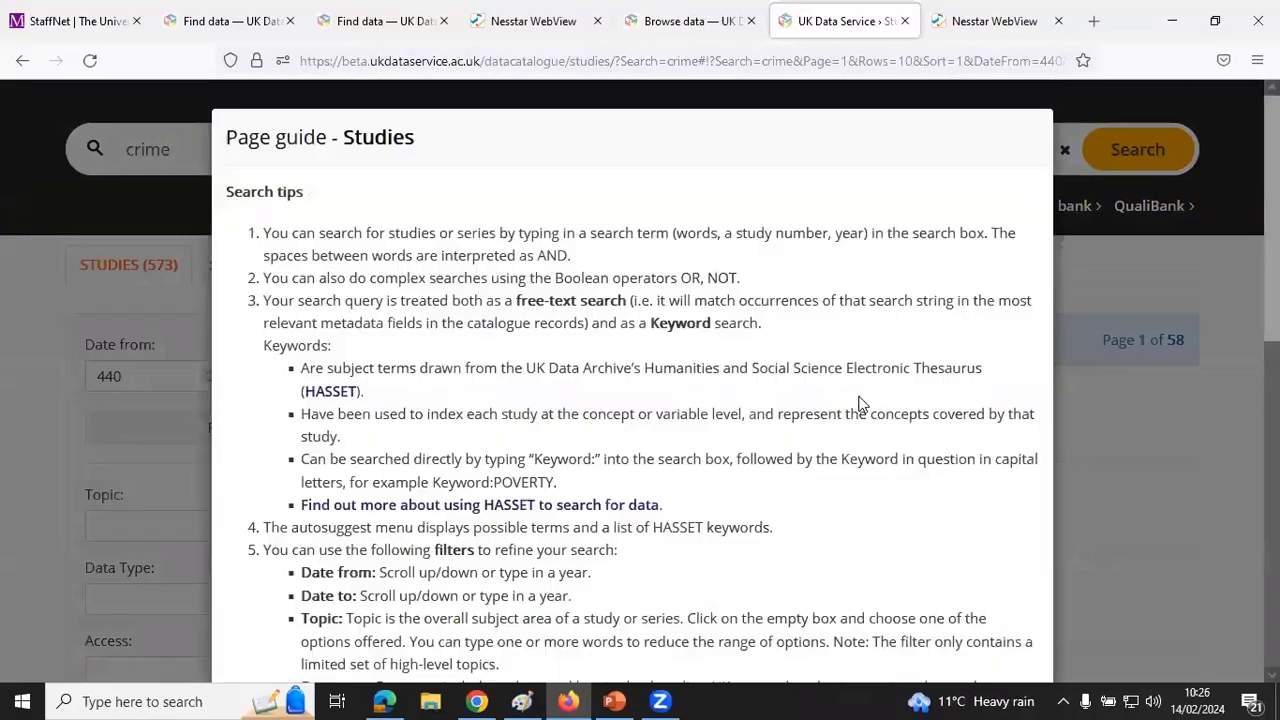
{"action": "scroll", "coordinate": [850, 380], "scroll_direction": "down", "scroll_amount": 6}
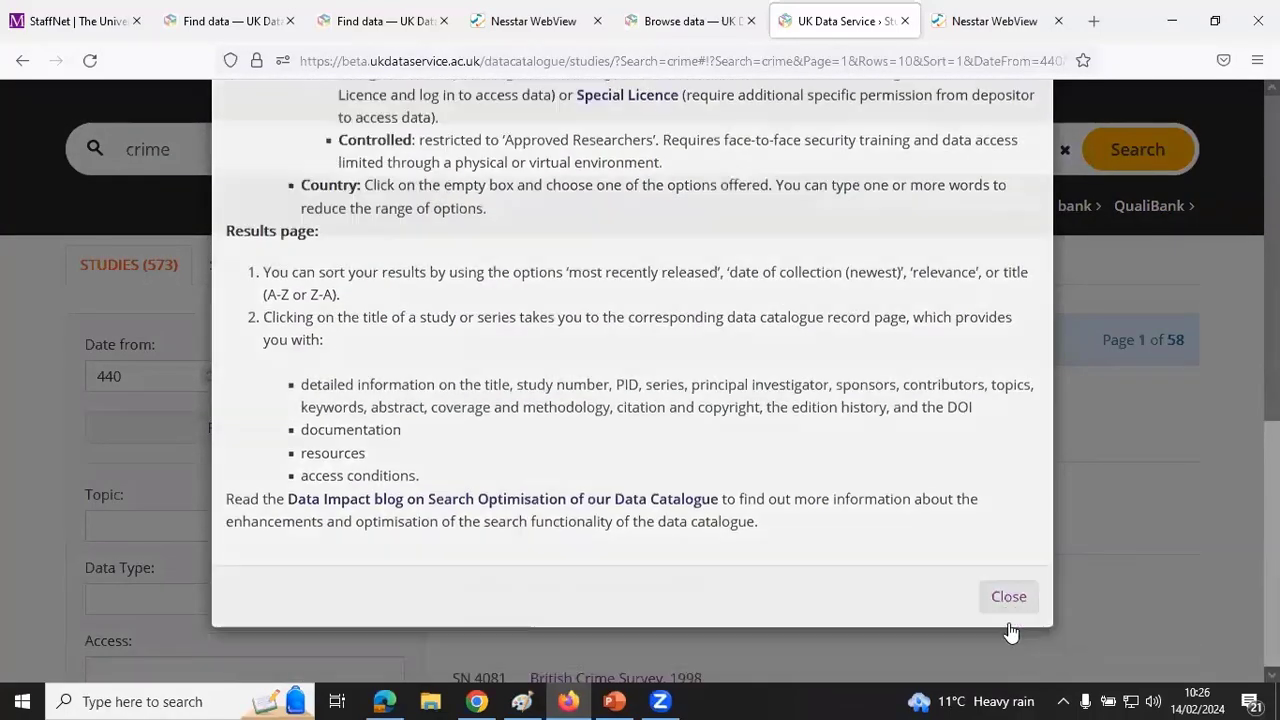
{"action": "left_click", "coordinate": [1009, 624]}
- Check which results-per-page and sorting options are available for the crime studies, leaving both settings as they are
{"action": "scroll", "coordinate": [1000, 485], "scroll_direction": "down", "scroll_amount": 2}
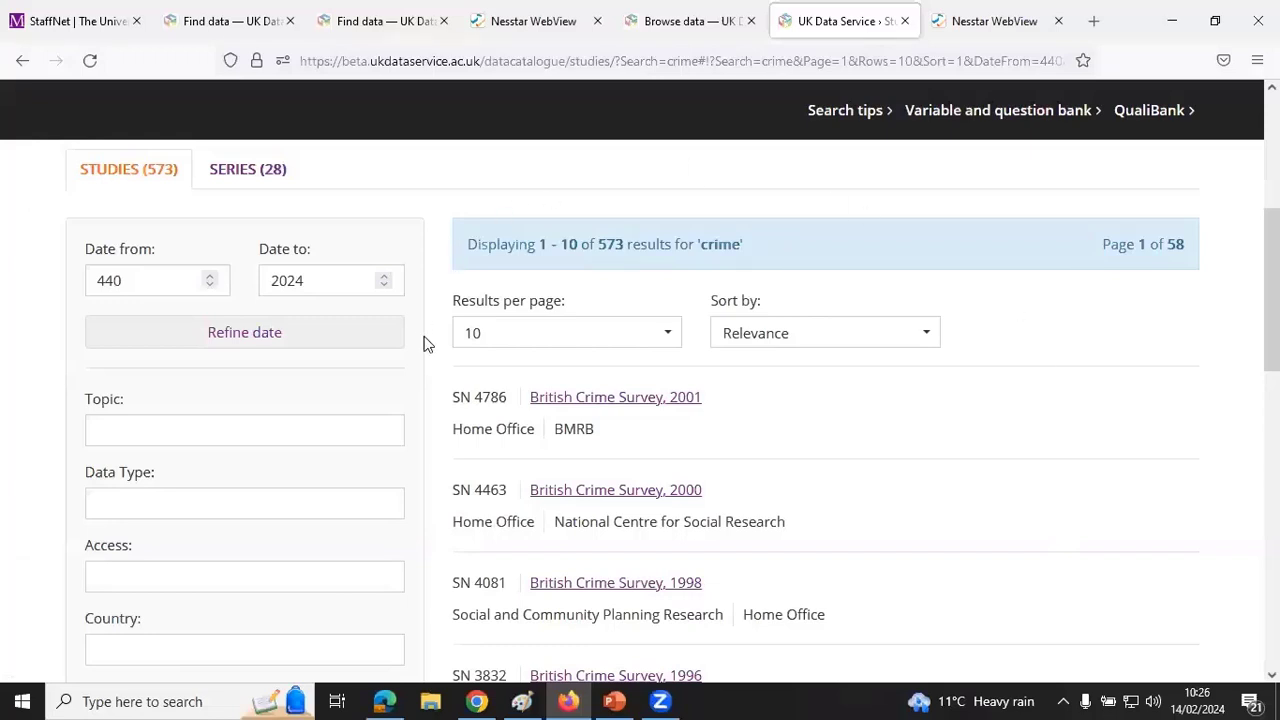
{"action": "left_click", "coordinate": [667, 332]}
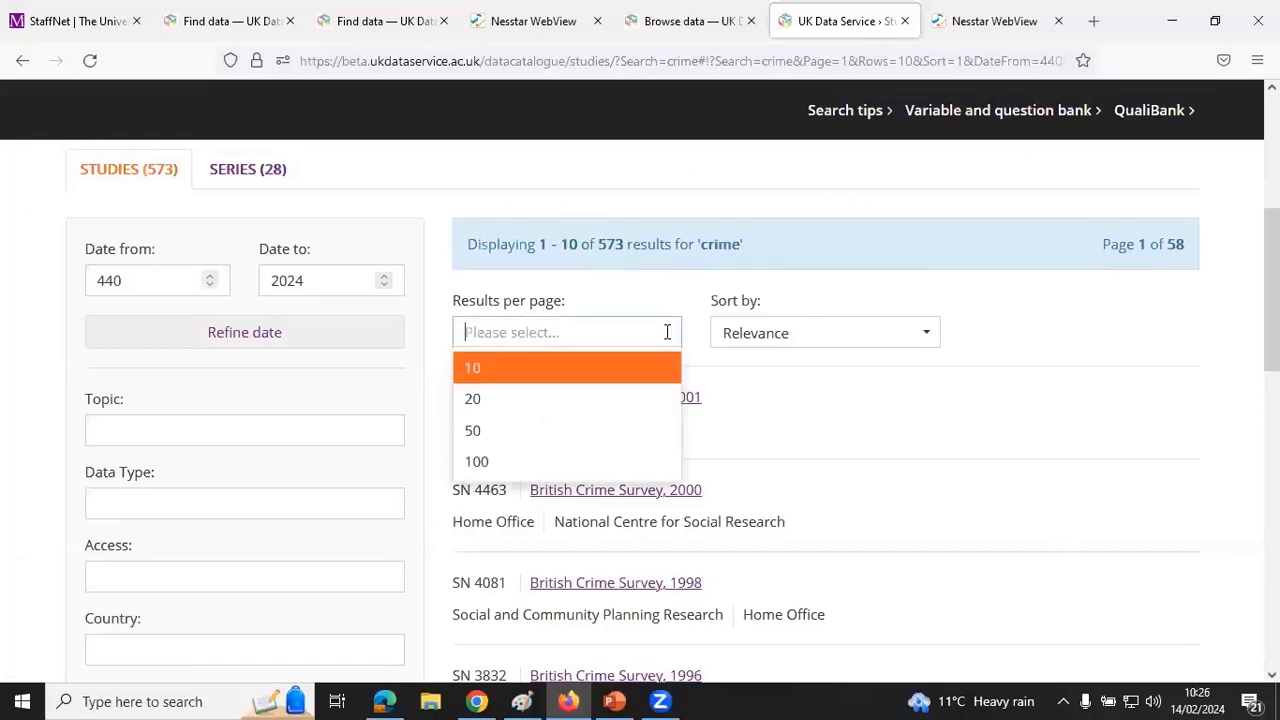
{"action": "left_click", "coordinate": [923, 332]}
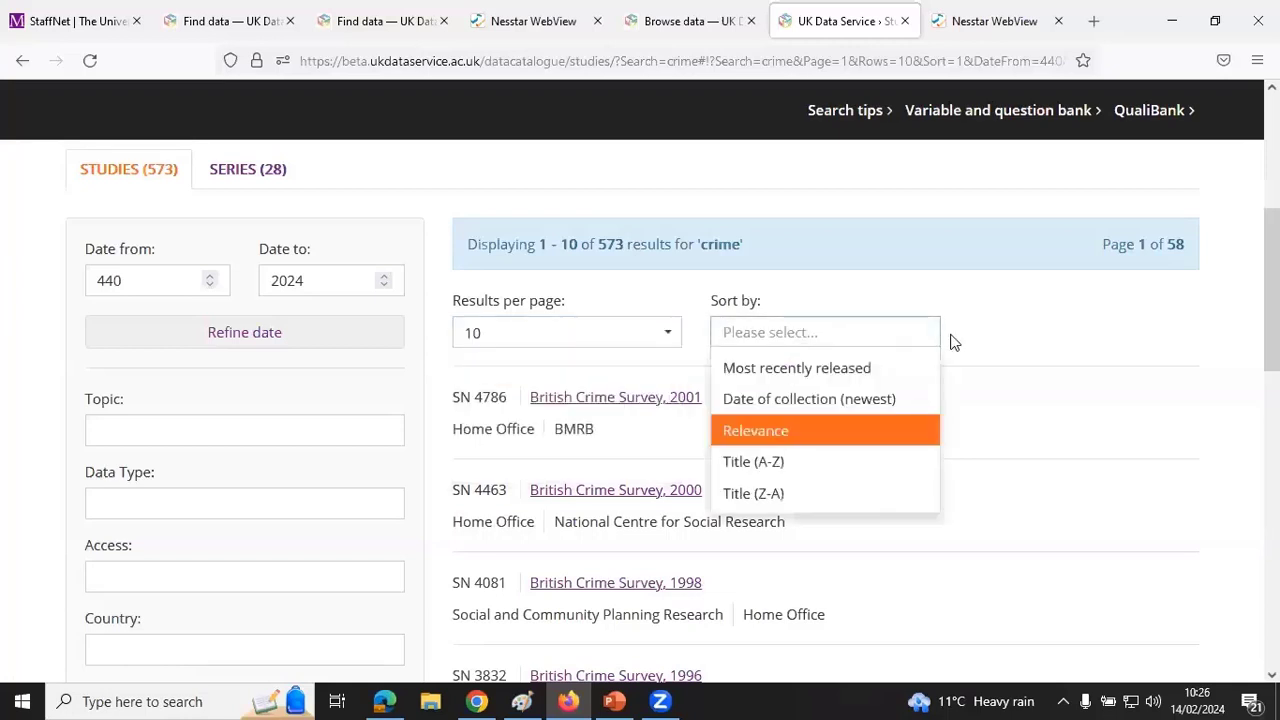
{"action": "left_click", "coordinate": [1003, 332]}
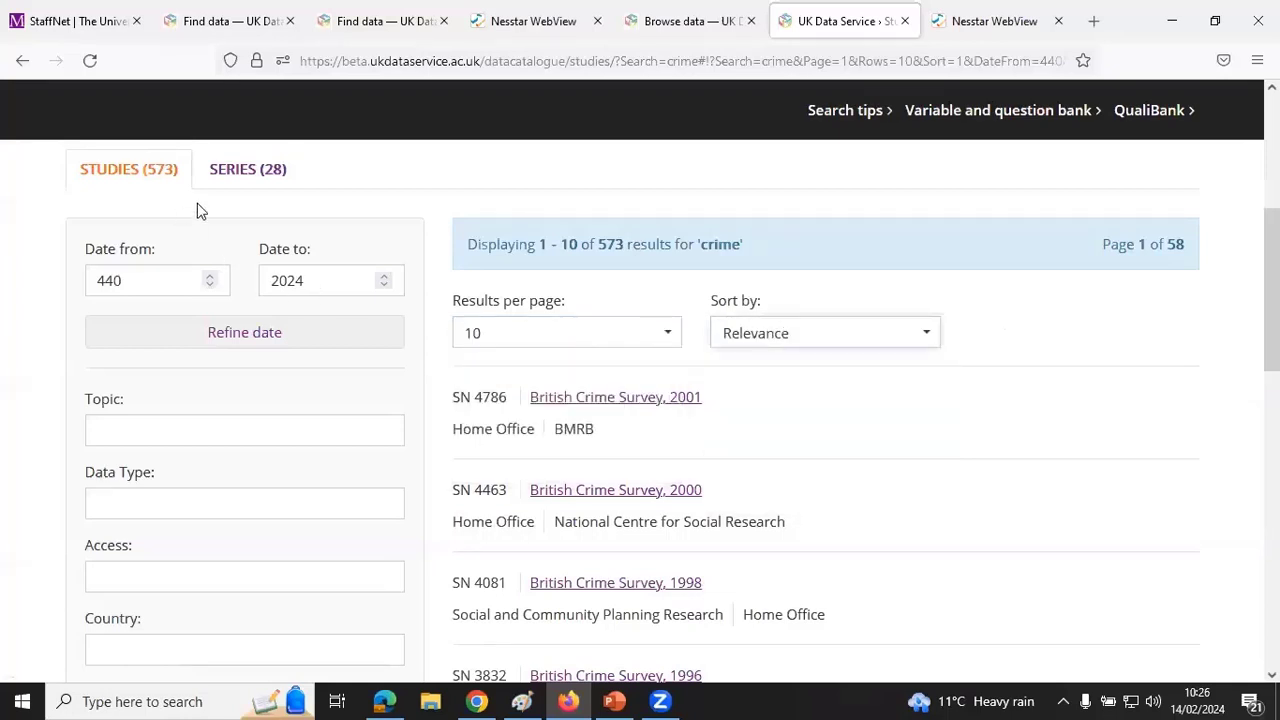
{"action": "scroll", "coordinate": [321, 235], "scroll_direction": "up", "scroll_amount": 1}
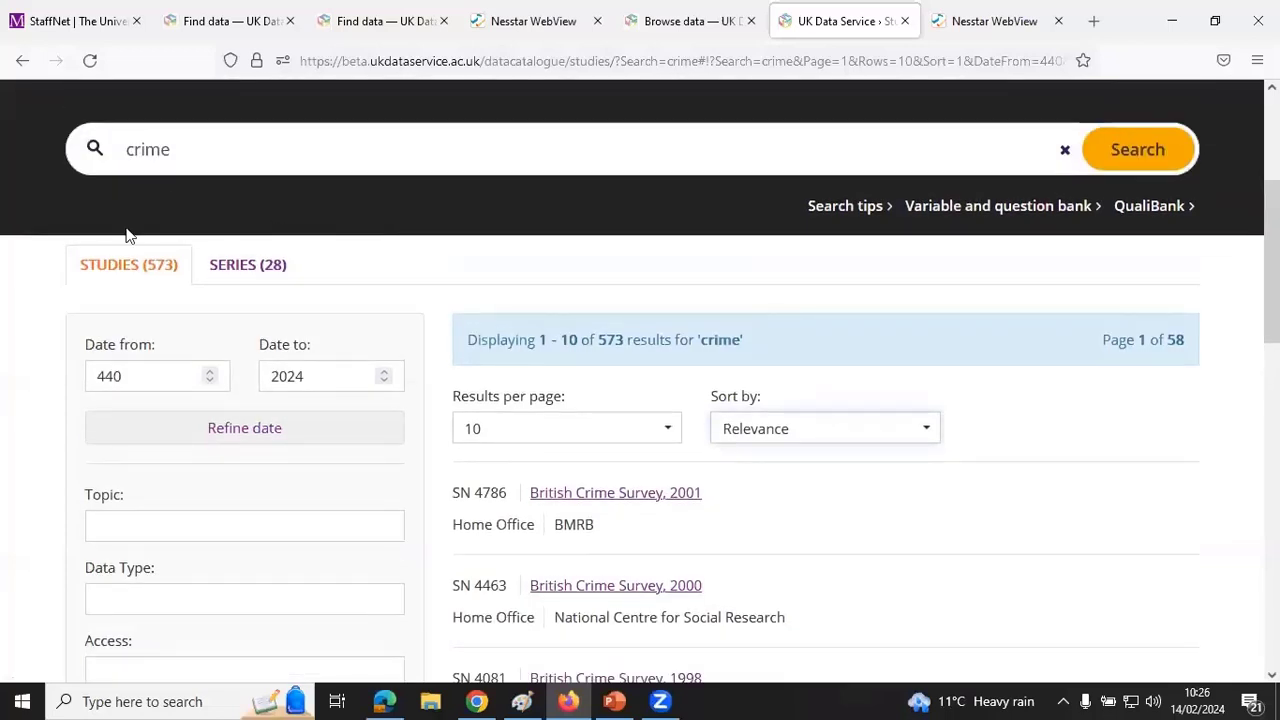
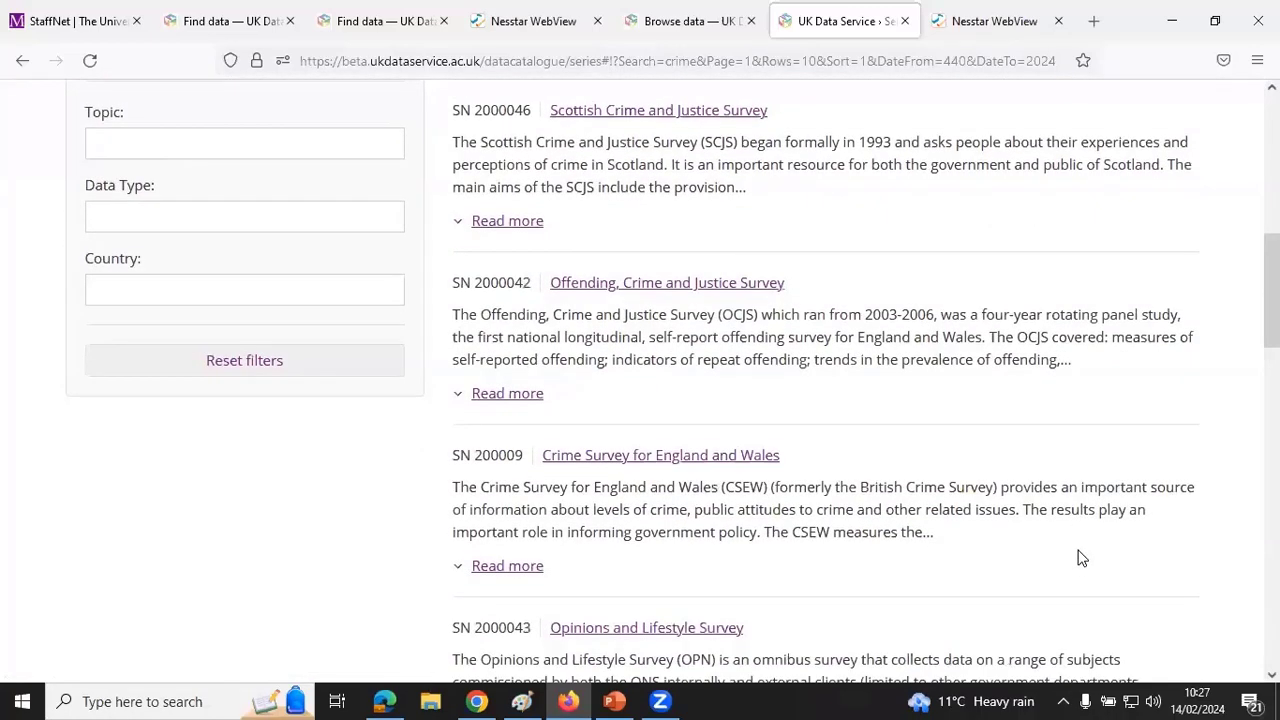
- Open the Crime Survey for England and Wales series from the crime results and view its abstract
{"action": "scroll", "coordinate": [1080, 557], "scroll_direction": "down", "scroll_amount": 1}
{"action": "scroll", "coordinate": [1085, 557], "scroll_direction": "down", "scroll_amount": 1}
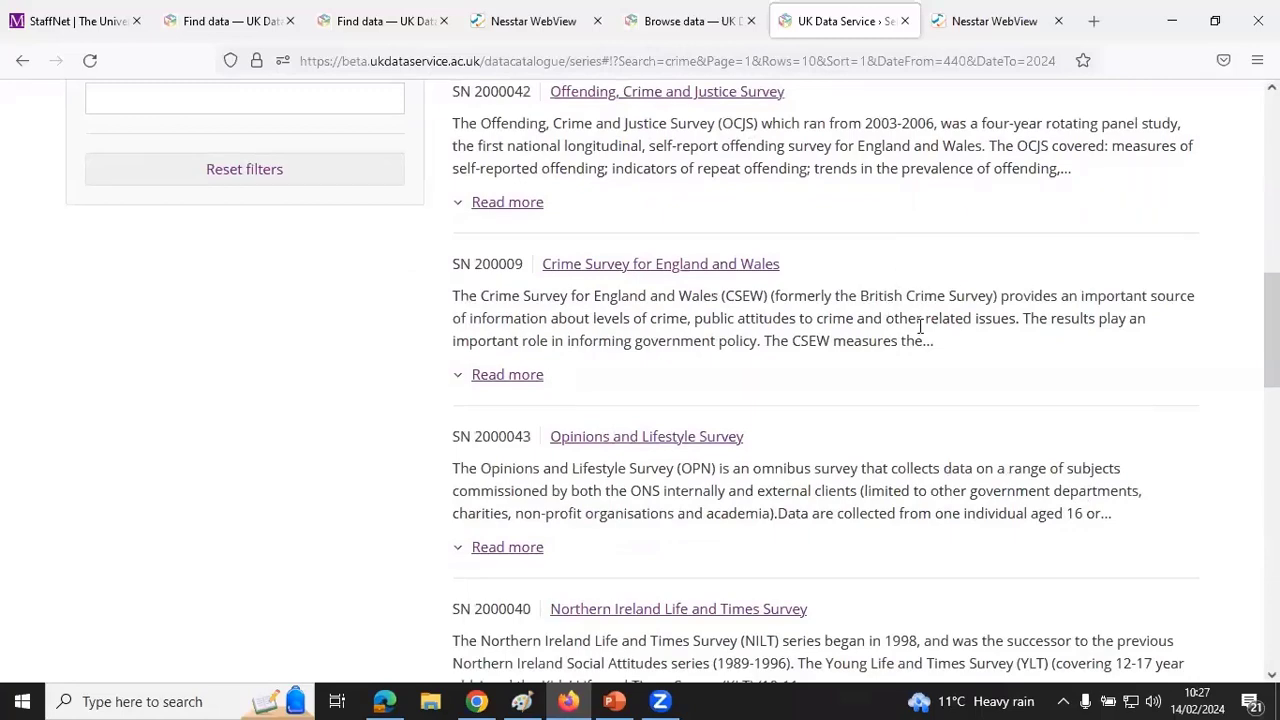
{"action": "scroll", "coordinate": [986, 422], "scroll_direction": "up", "scroll_amount": 4}
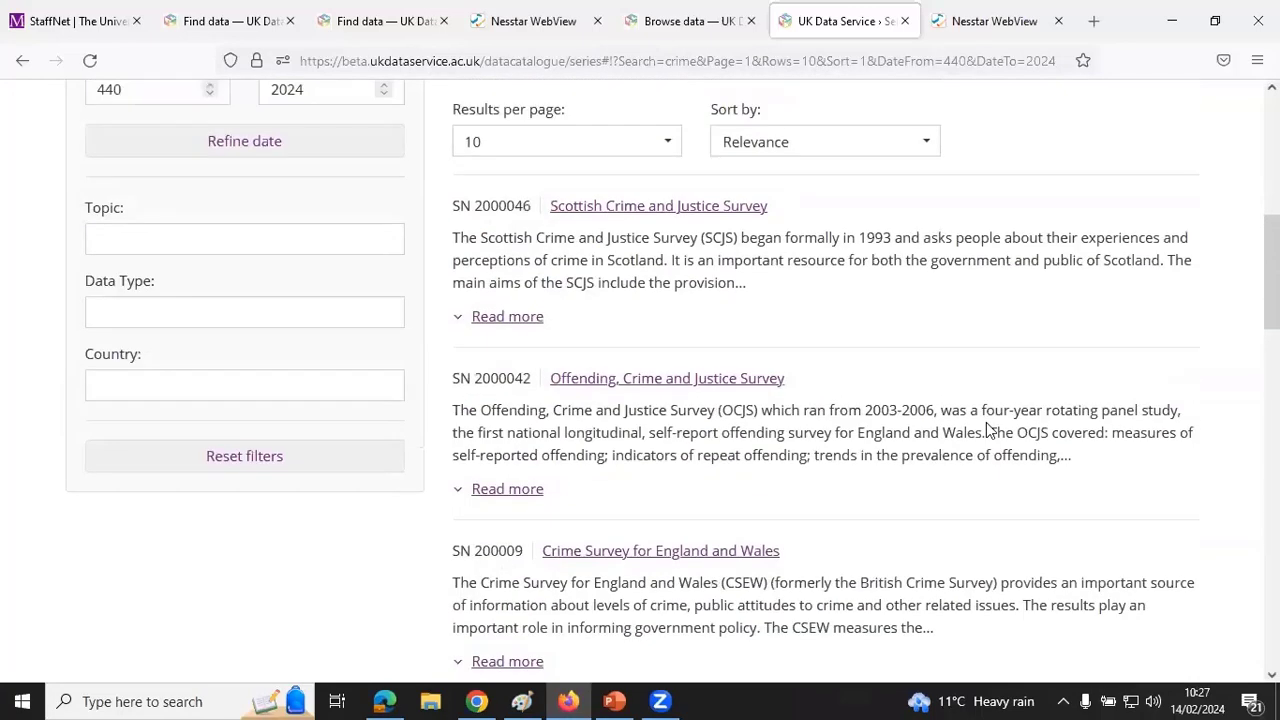
{"action": "scroll", "coordinate": [986, 430], "scroll_direction": "down", "scroll_amount": 2}
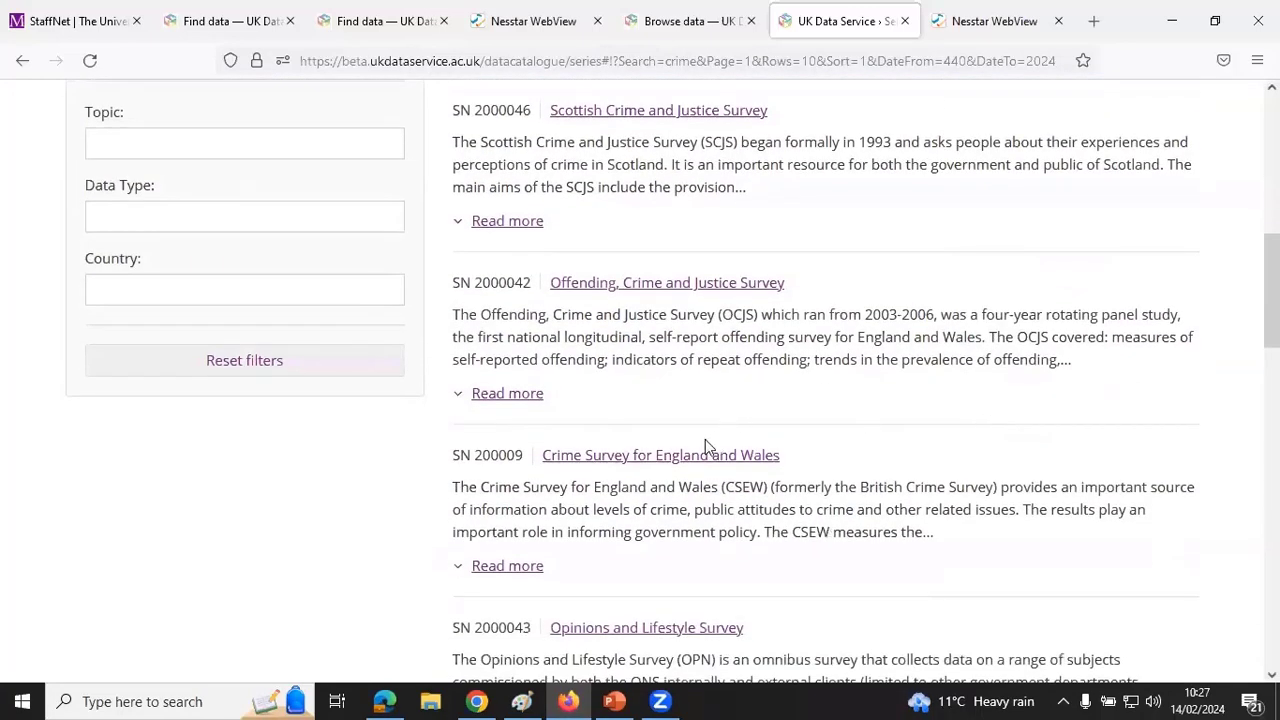
{"action": "left_click", "coordinate": [643, 459]}
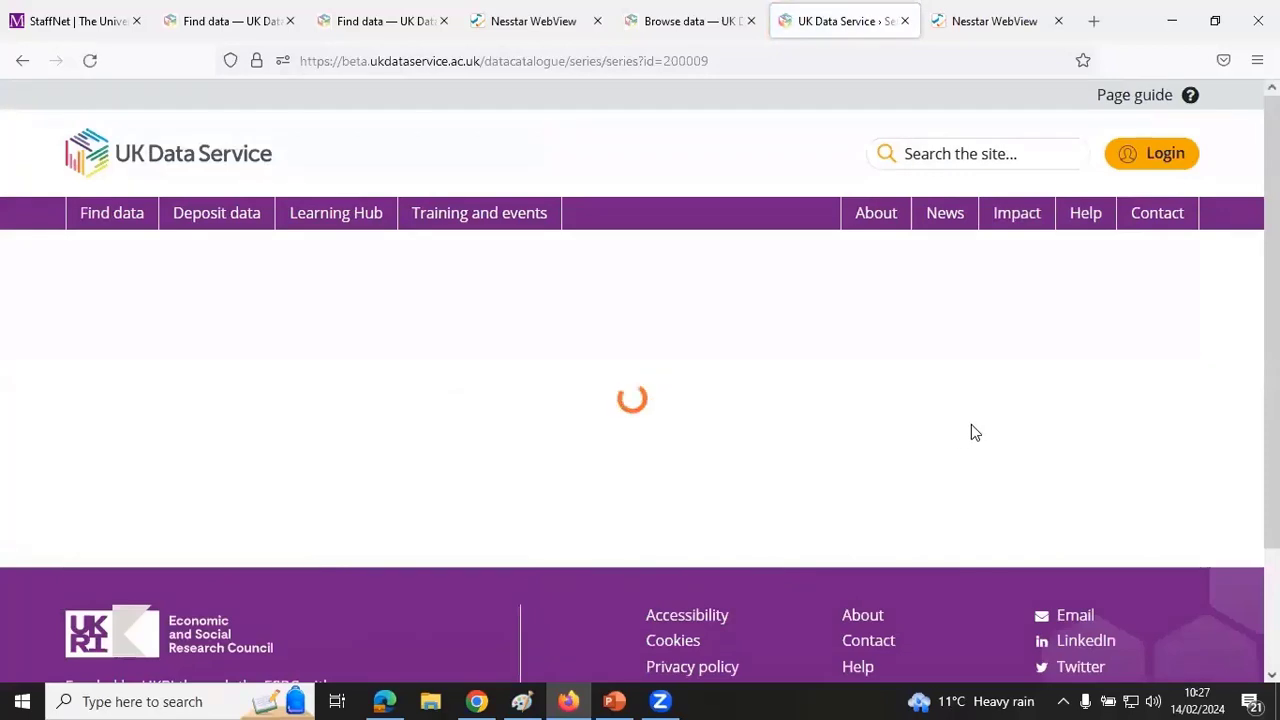
{"action": "scroll", "coordinate": [977, 428], "scroll_direction": "down", "scroll_amount": 3}
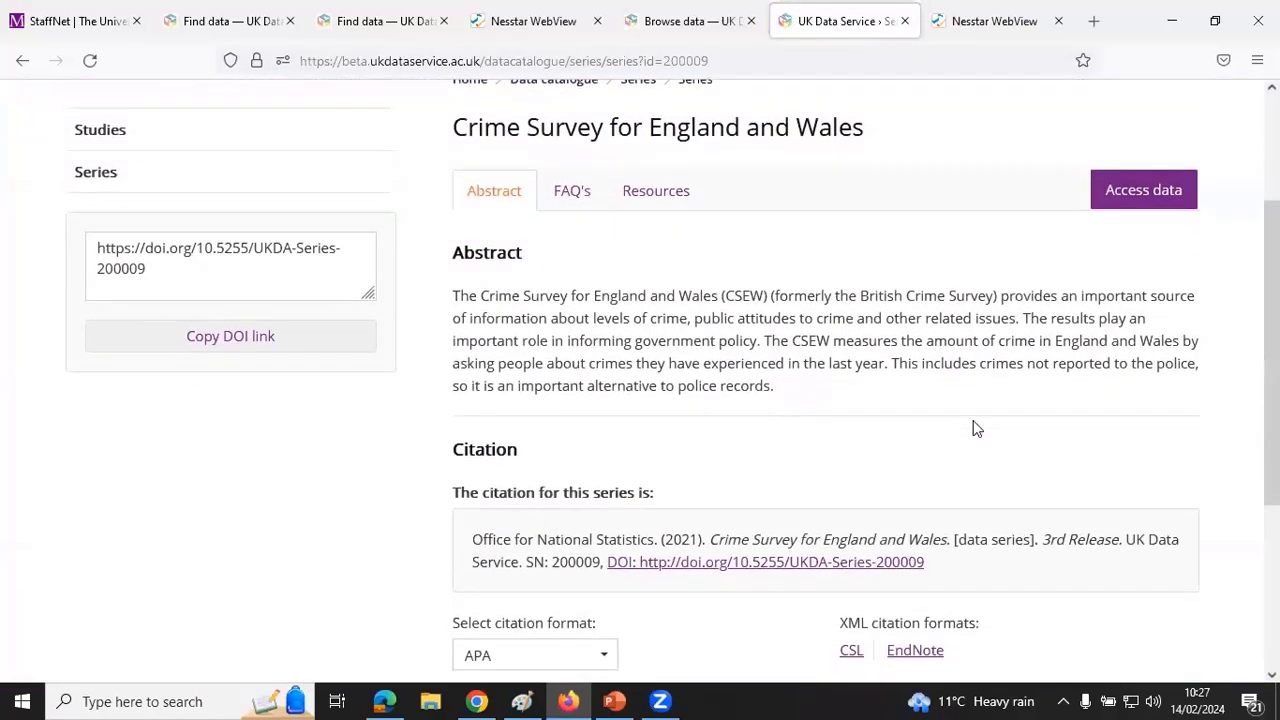
- Look over the getting-started guidance in the series' FAQs
{"action": "left_click", "coordinate": [574, 200]}
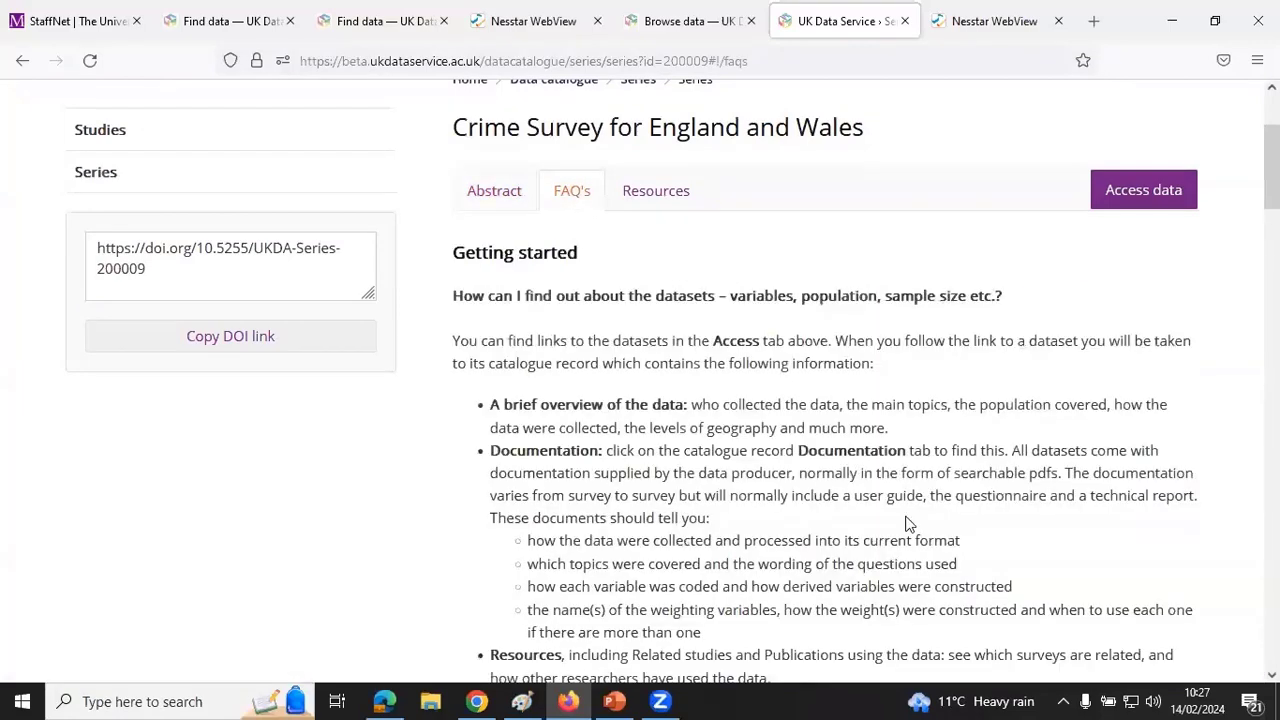
{"action": "scroll", "coordinate": [997, 491], "scroll_direction": "down", "scroll_amount": 2}
{"action": "scroll", "coordinate": [997, 491], "scroll_direction": "up", "scroll_amount": 5}
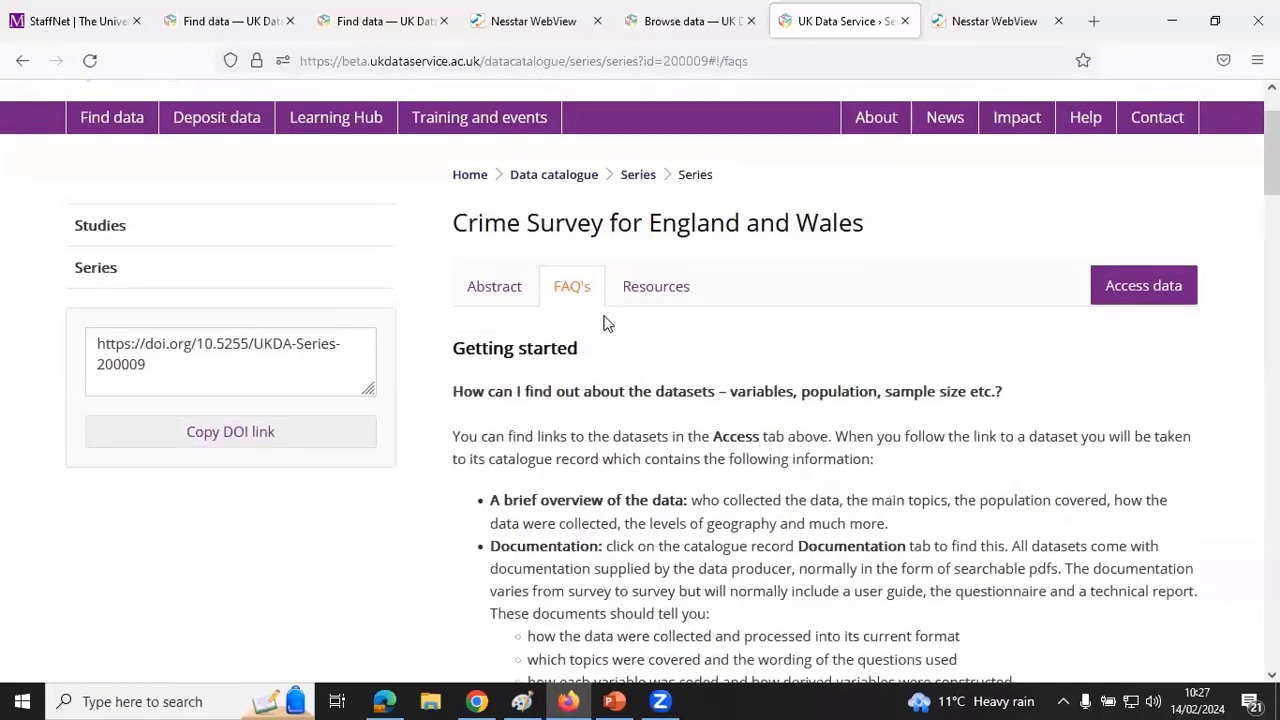
- Expand the list of studies in the series' resources, look through it and collapse it again
{"action": "left_click", "coordinate": [662, 288]}
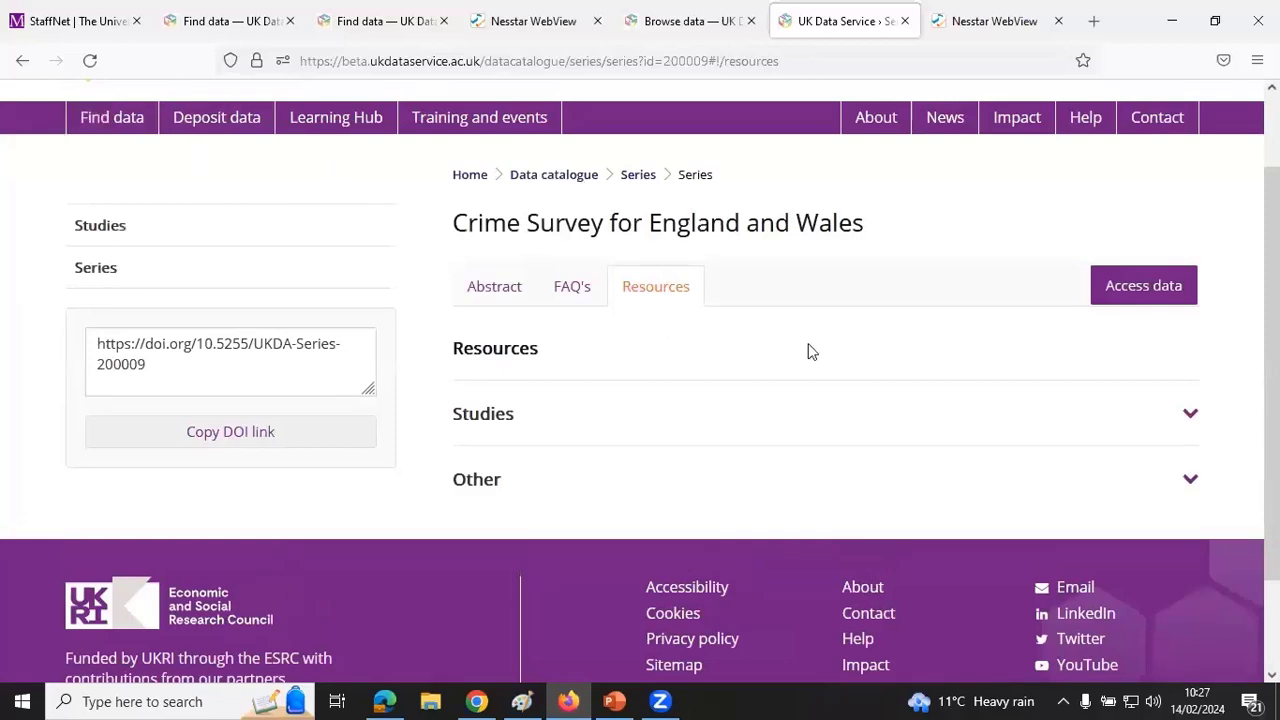
{"action": "left_click", "coordinate": [1189, 418]}
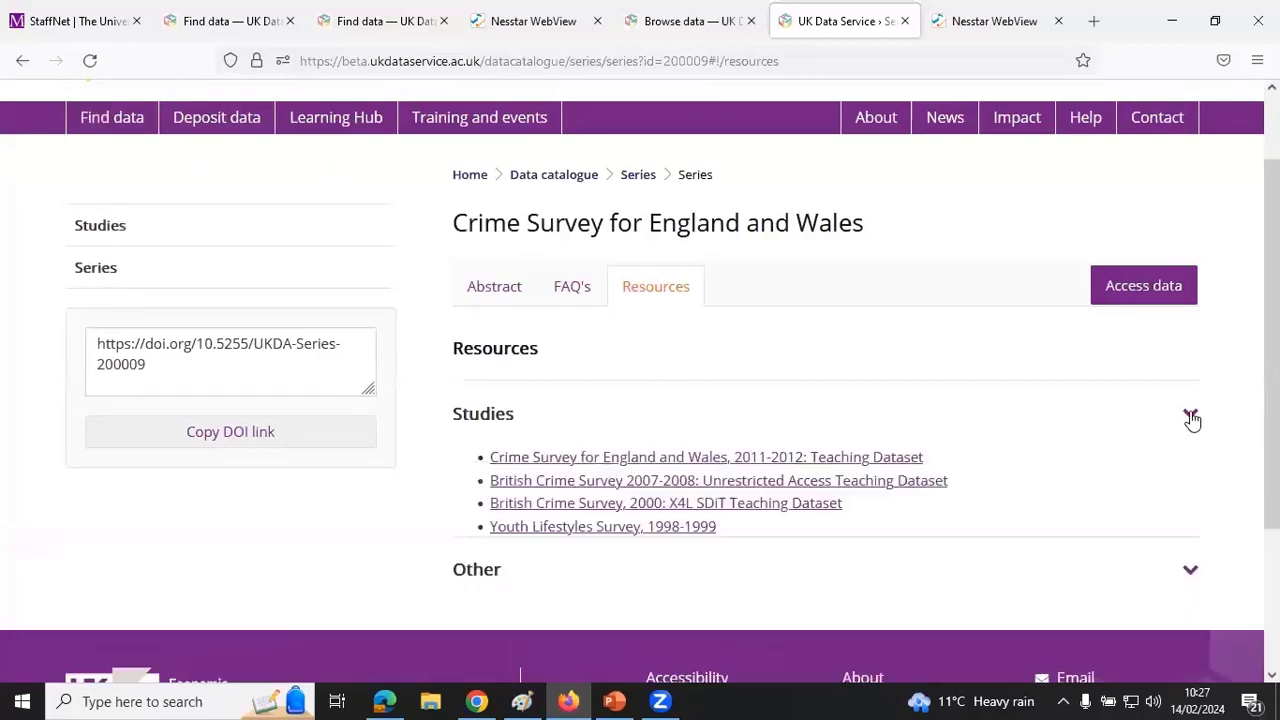
{"action": "scroll", "coordinate": [1157, 453], "scroll_direction": "down", "scroll_amount": 4}
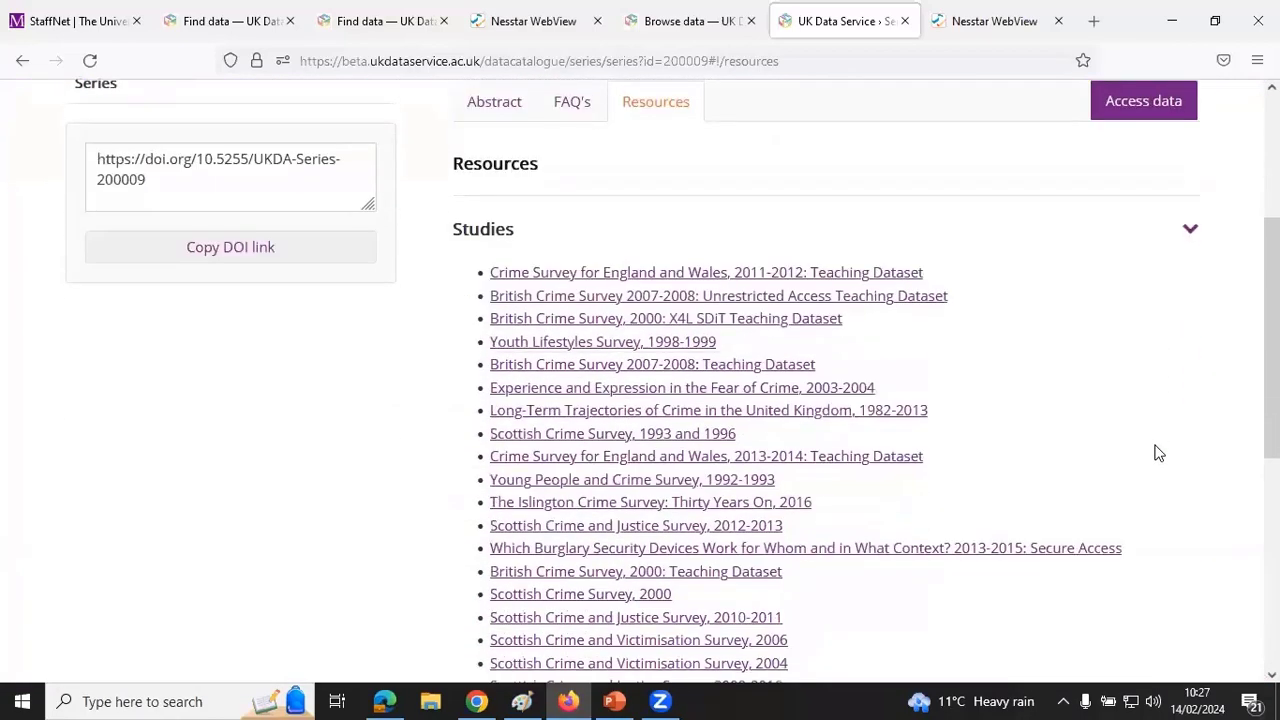
{"action": "scroll", "coordinate": [1157, 453], "scroll_direction": "up", "scroll_amount": 2}
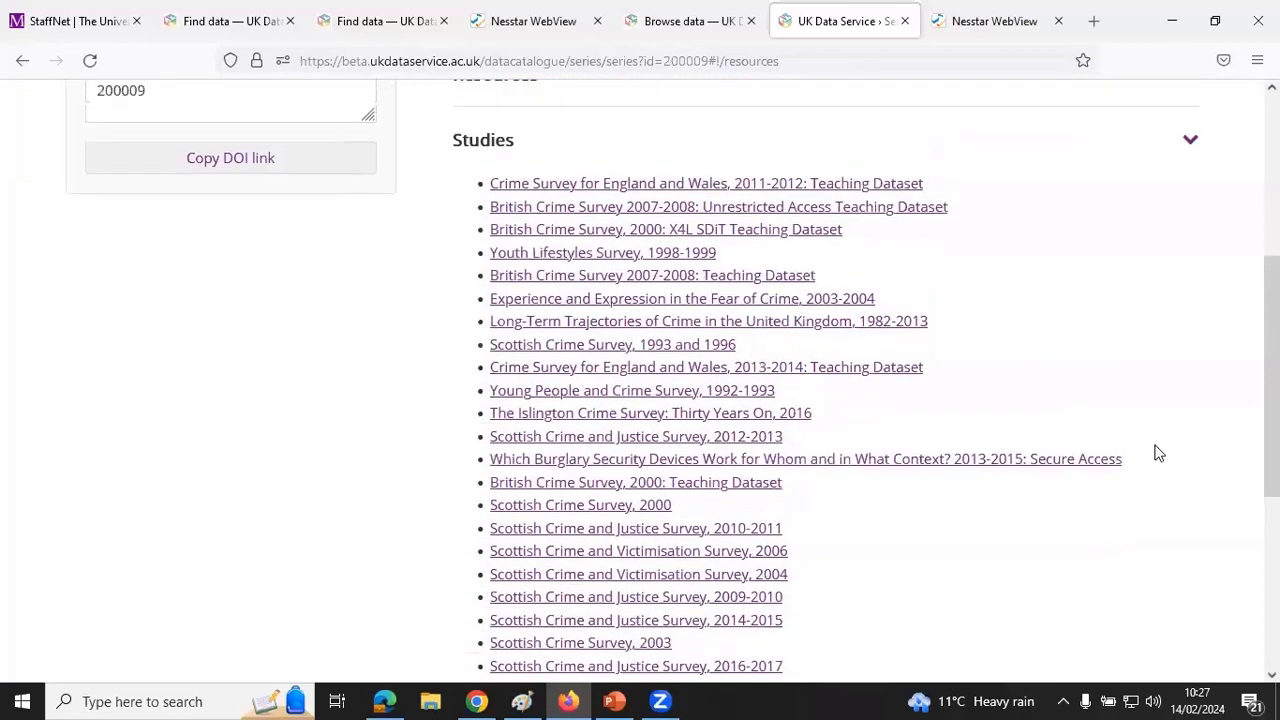
{"action": "left_click", "coordinate": [1190, 225]}
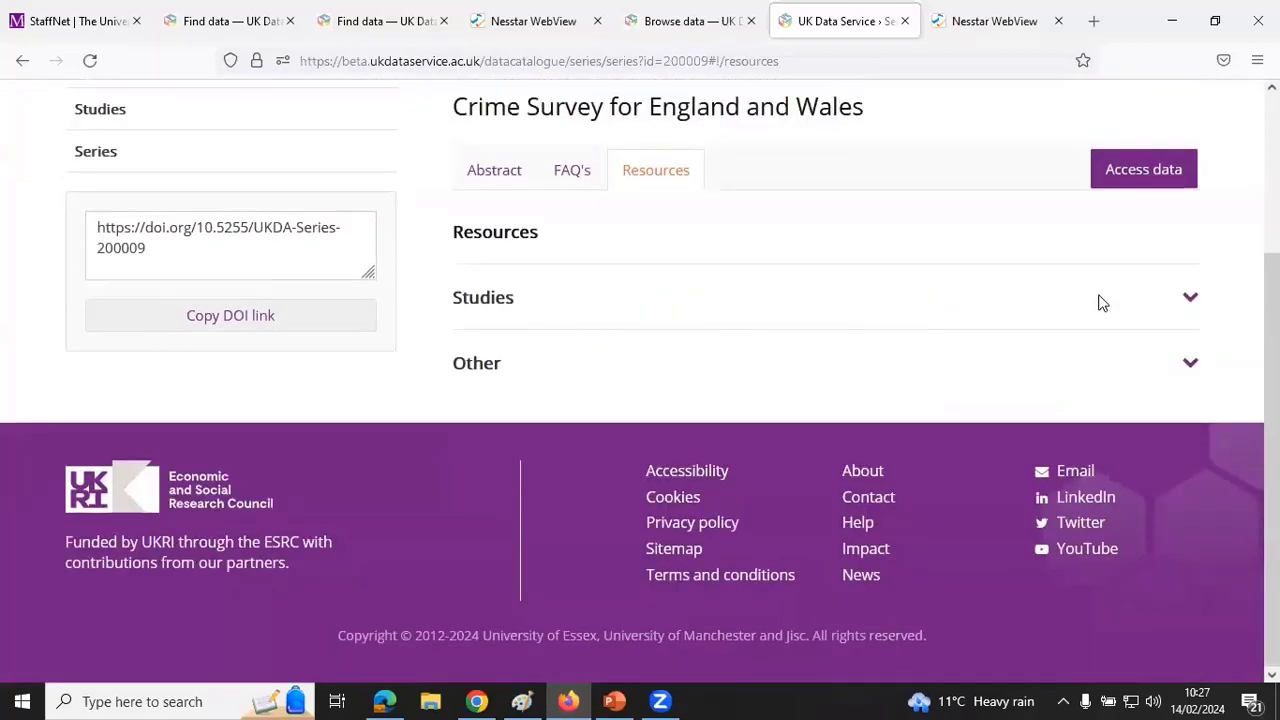
- From the series' data access list for 1982 onwards, open the Telephone-Operated Crime Survey for England and Wales, 2020-2021 record
{"action": "scroll", "coordinate": [1137, 263], "scroll_direction": "up", "scroll_amount": 1}
{"action": "left_click", "coordinate": [1147, 265]}
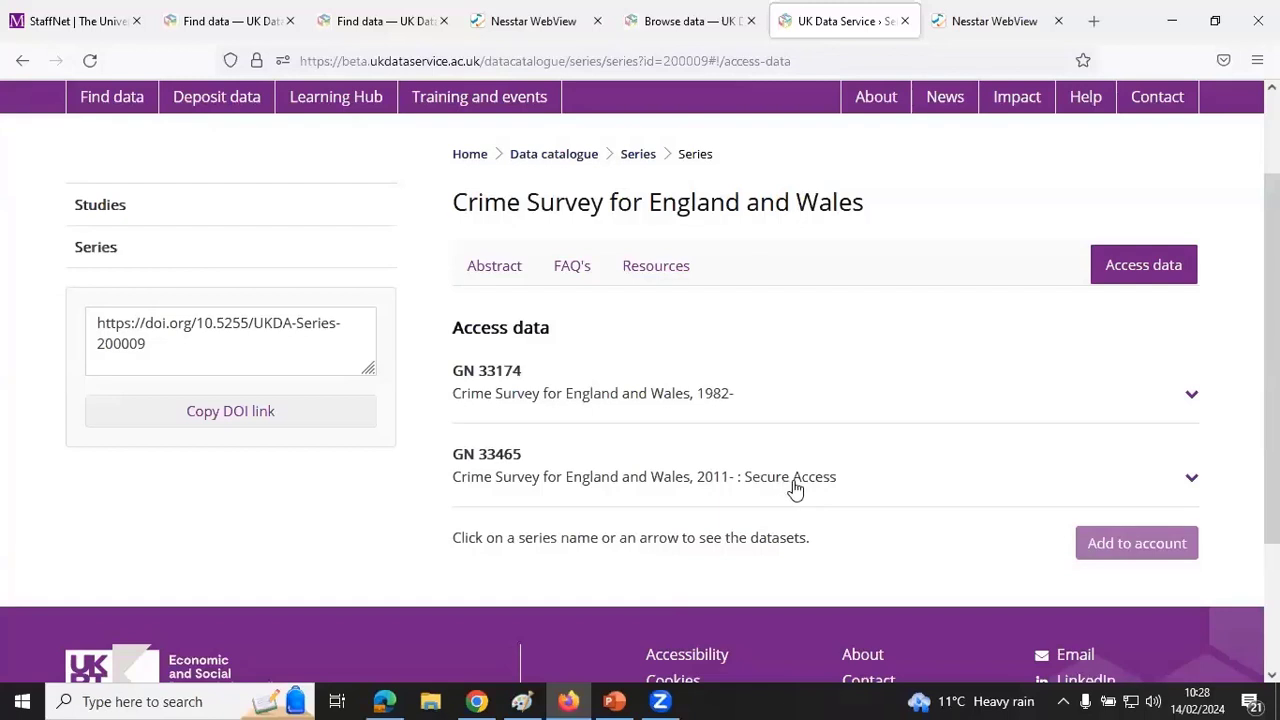
{"action": "left_click", "coordinate": [1190, 402]}
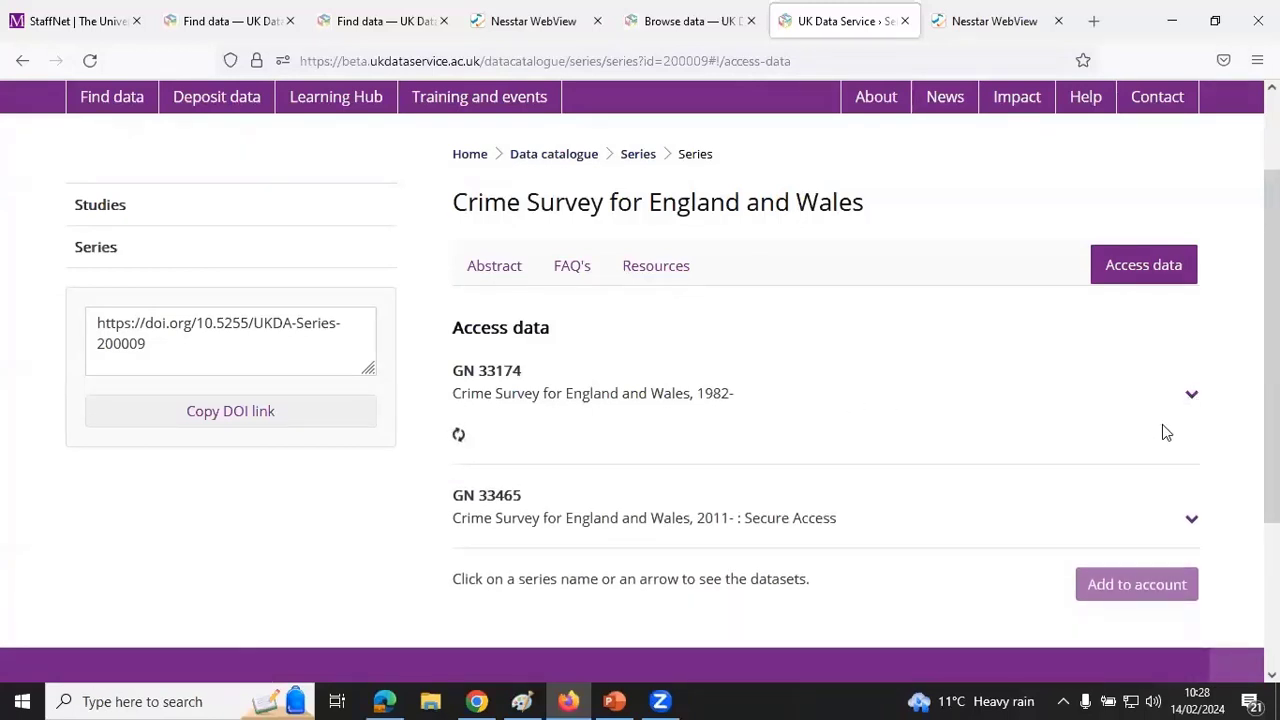
{"action": "scroll", "coordinate": [1171, 434], "scroll_direction": "down", "scroll_amount": 3}
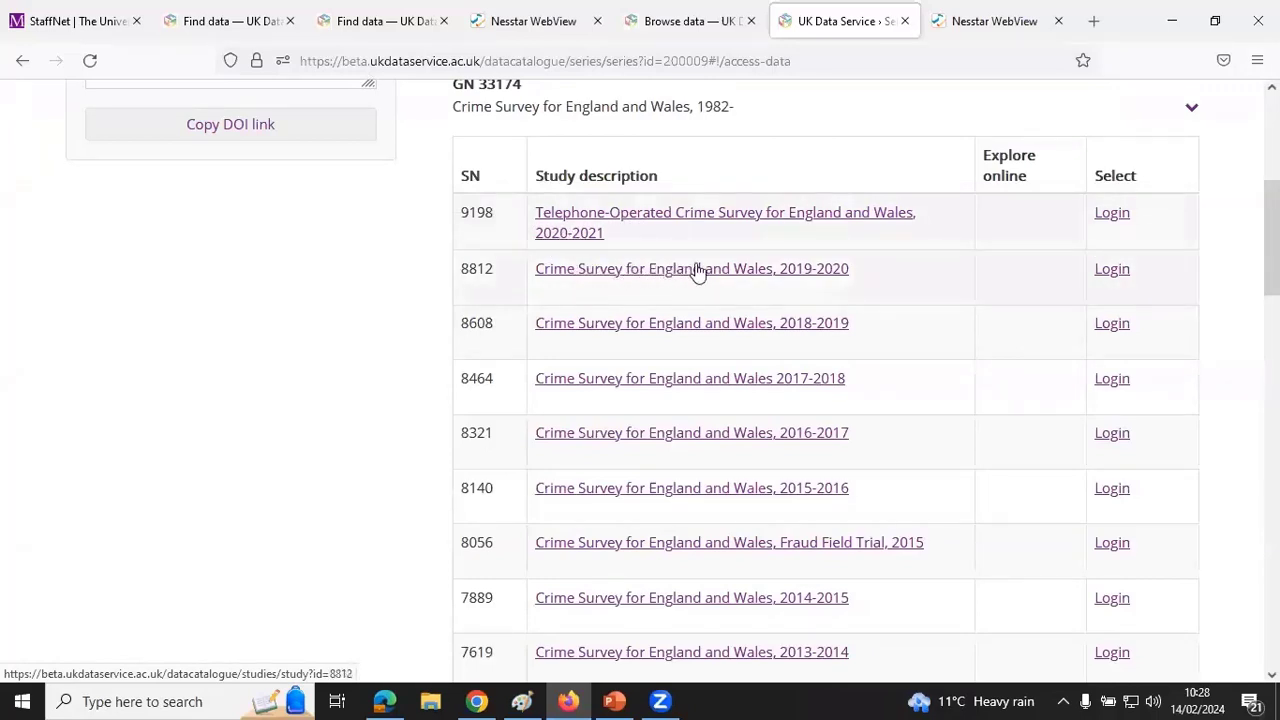
{"action": "left_click", "coordinate": [600, 216]}
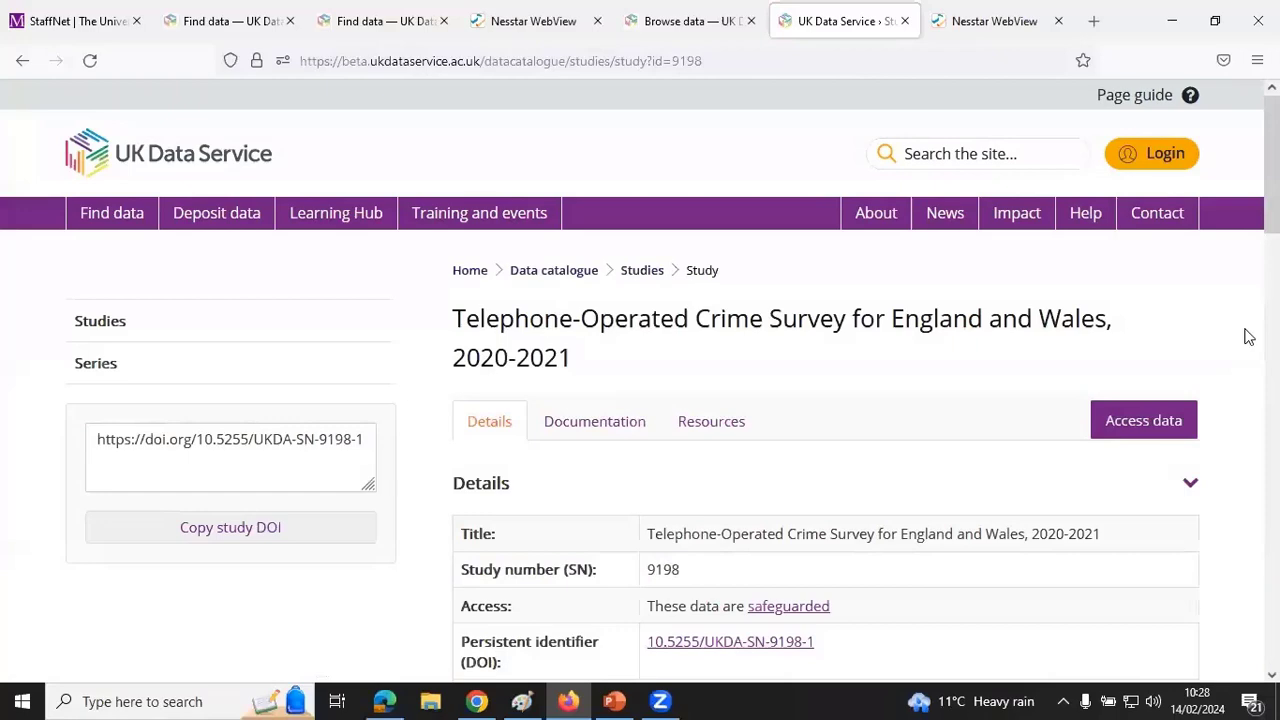
- Review the study's details table and check its sponsors and contributors, leaving that section collapsed
{"action": "scroll", "coordinate": [640, 380], "scroll_direction": "down", "scroll_amount": 2}
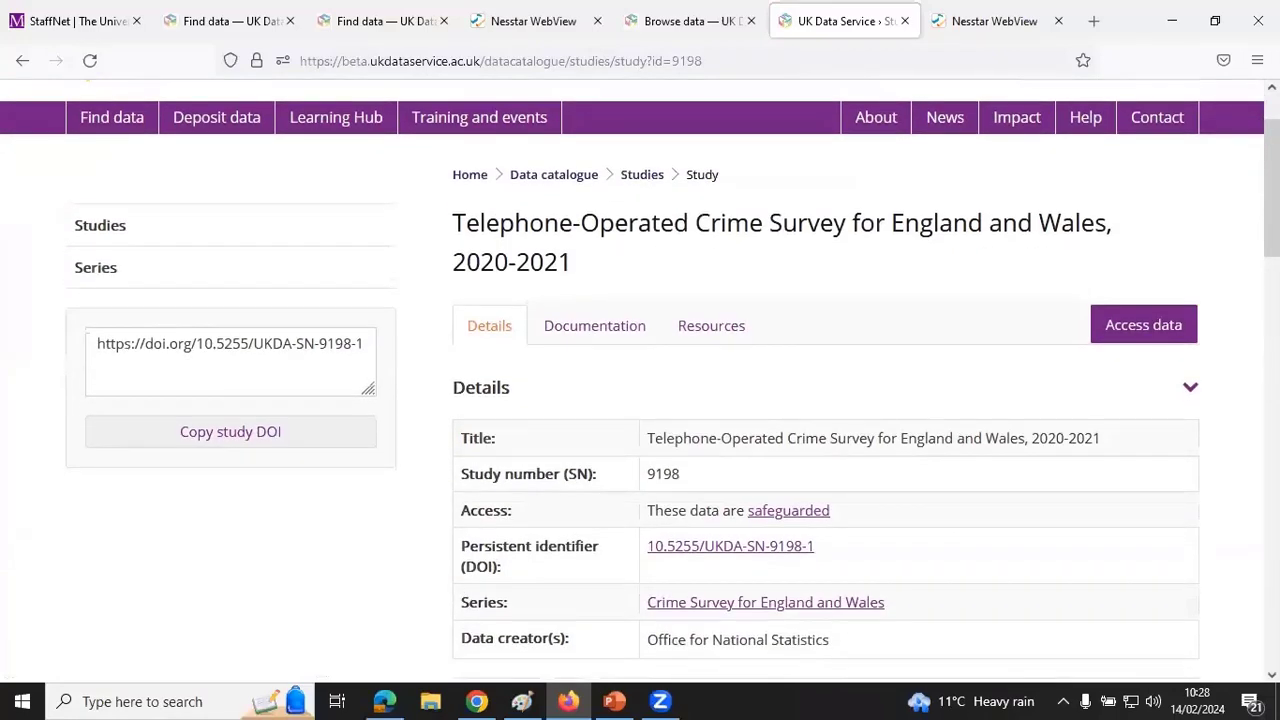
{"action": "scroll", "coordinate": [640, 380], "scroll_direction": "down", "scroll_amount": 4}
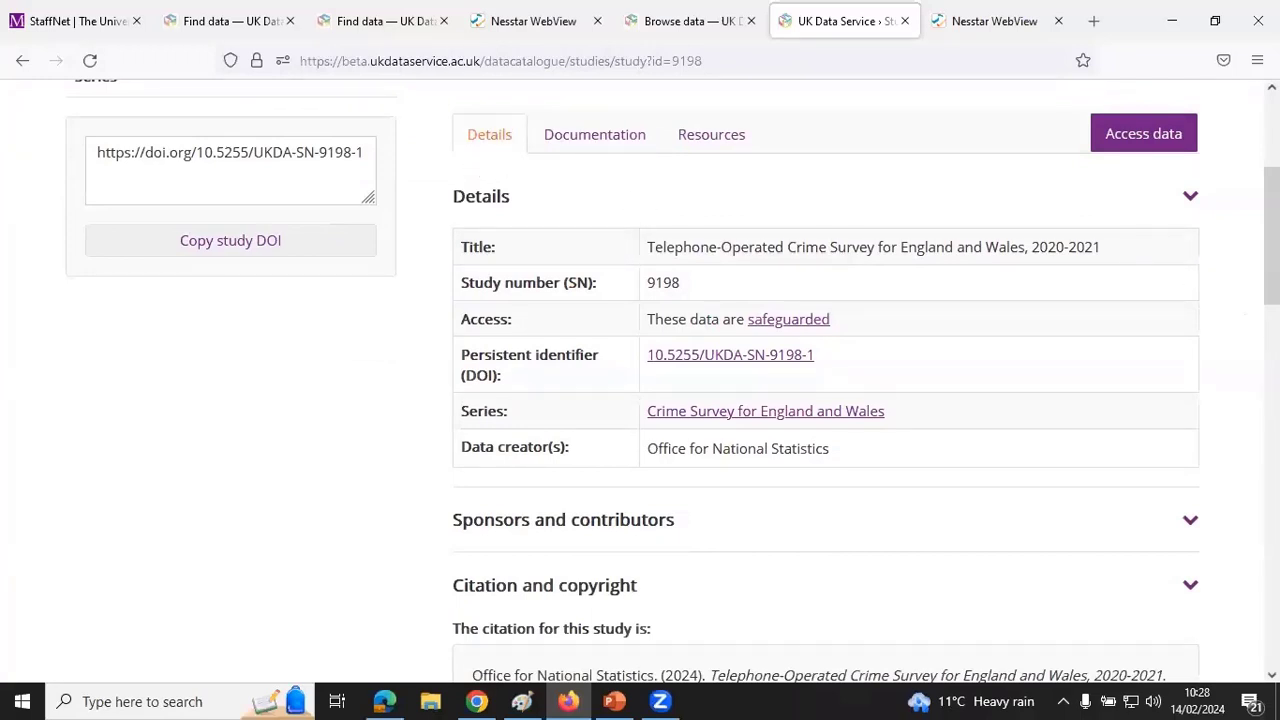
{"action": "scroll", "coordinate": [640, 380], "scroll_direction": "down", "scroll_amount": 2}
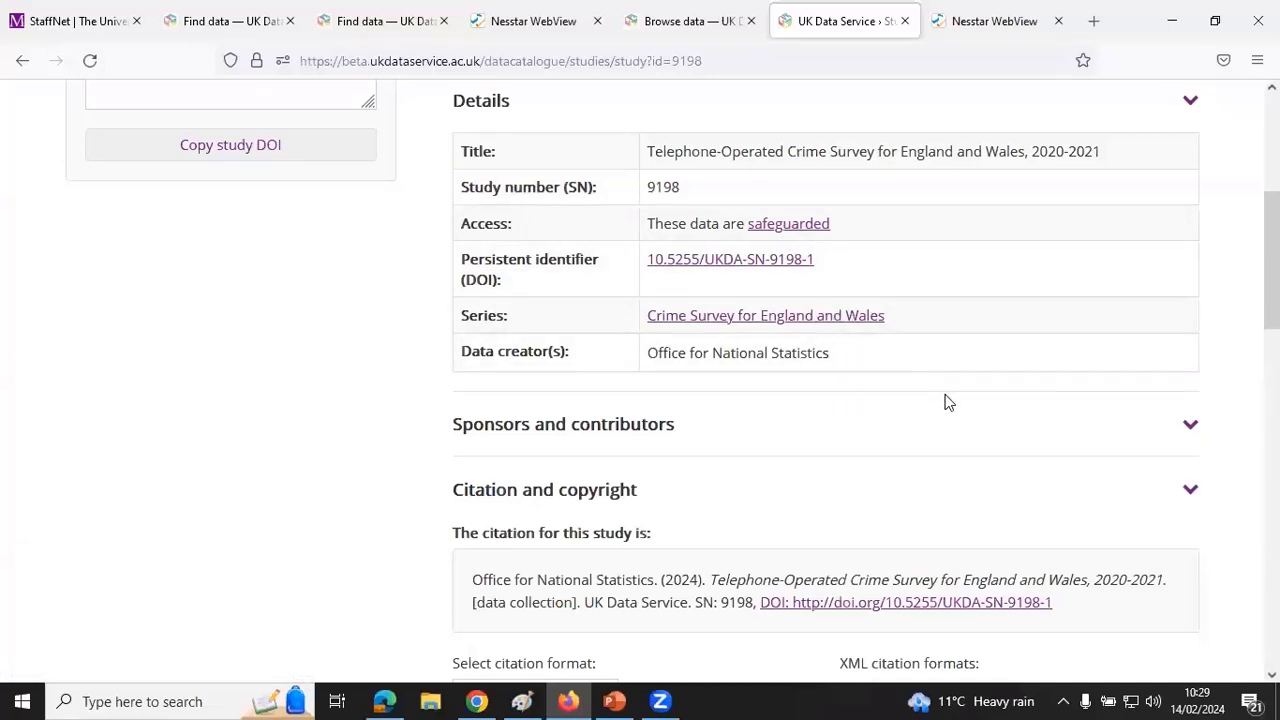
{"action": "scroll", "coordinate": [948, 400], "scroll_direction": "down", "scroll_amount": 2}
{"action": "scroll", "coordinate": [950, 395], "scroll_direction": "up", "scroll_amount": 1}
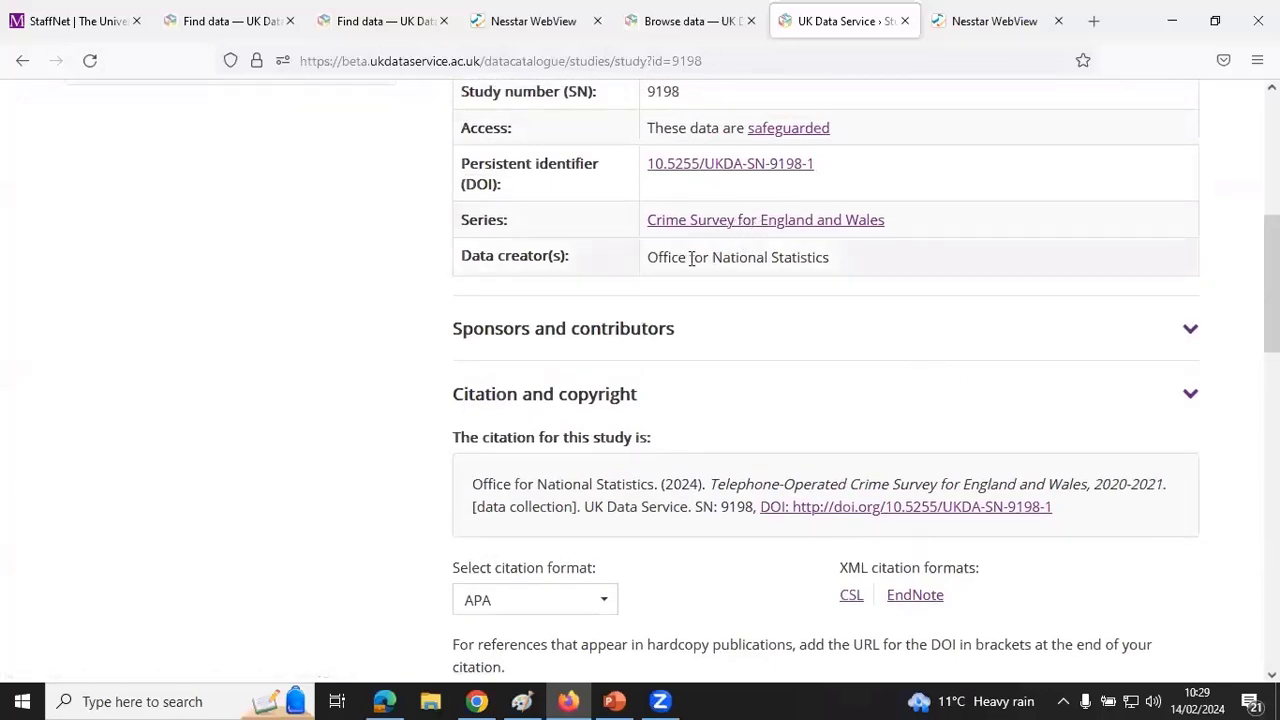
{"action": "left_click", "coordinate": [1192, 333]}
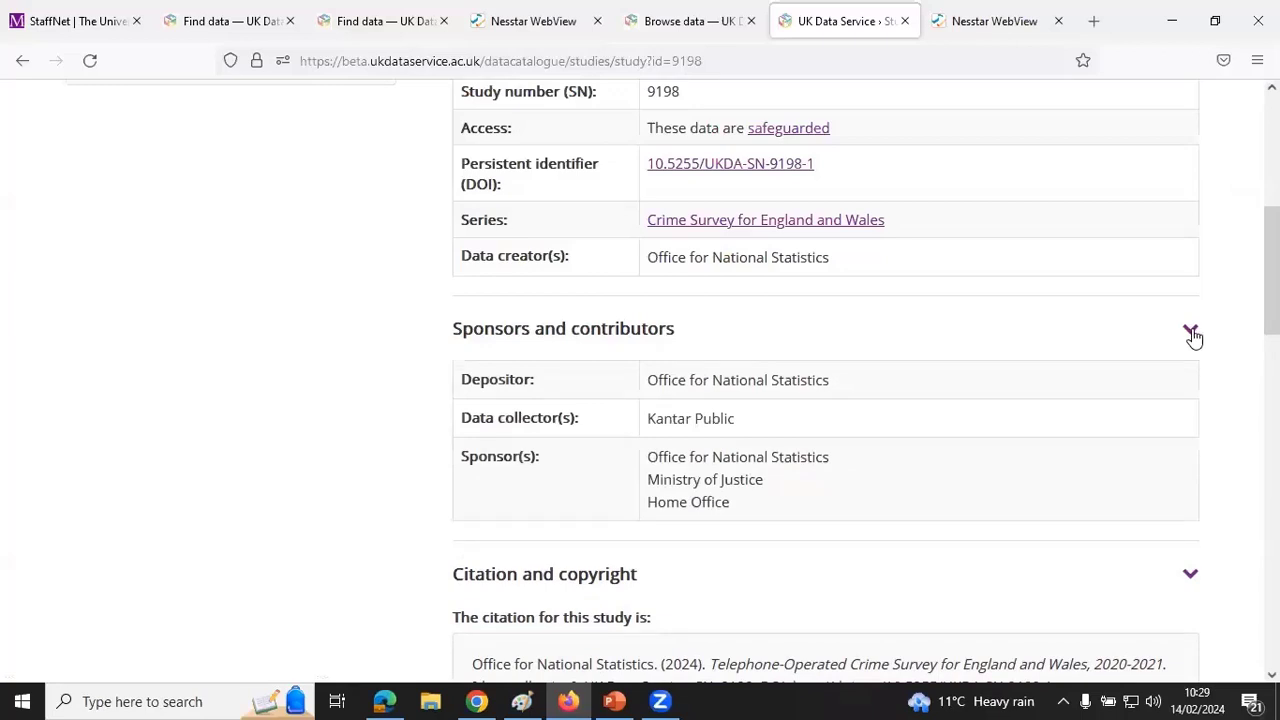
{"action": "left_click", "coordinate": [1192, 334]}
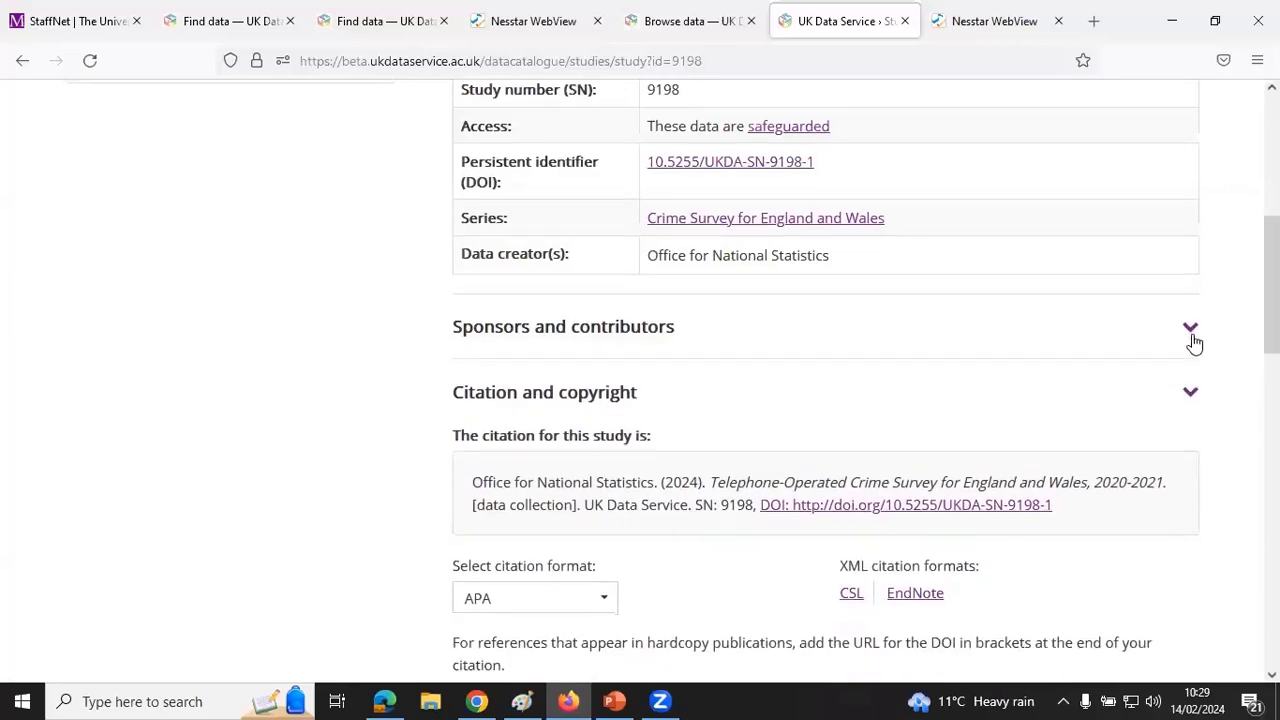
- Look through the study's citation and copyright information, topics and shortened abstract
{"action": "scroll", "coordinate": [1192, 334], "scroll_direction": "down", "scroll_amount": 3}
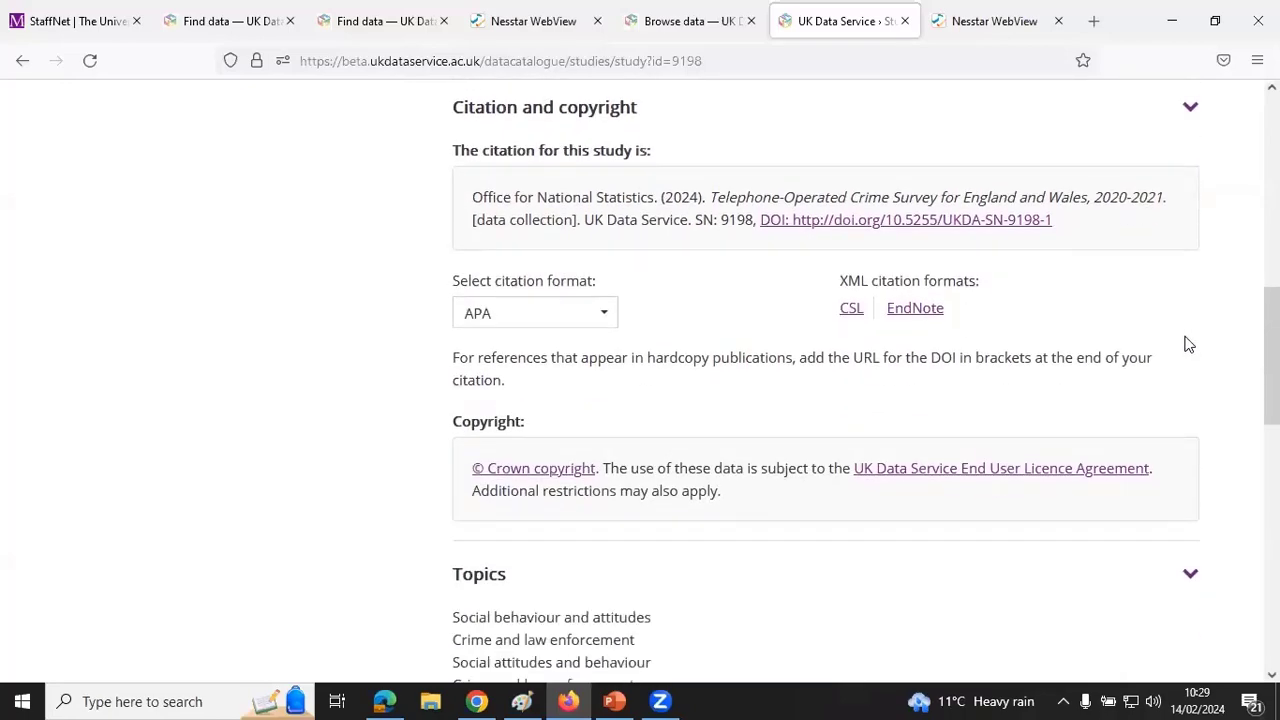
{"action": "scroll", "coordinate": [1188, 344], "scroll_direction": "down", "scroll_amount": 5}
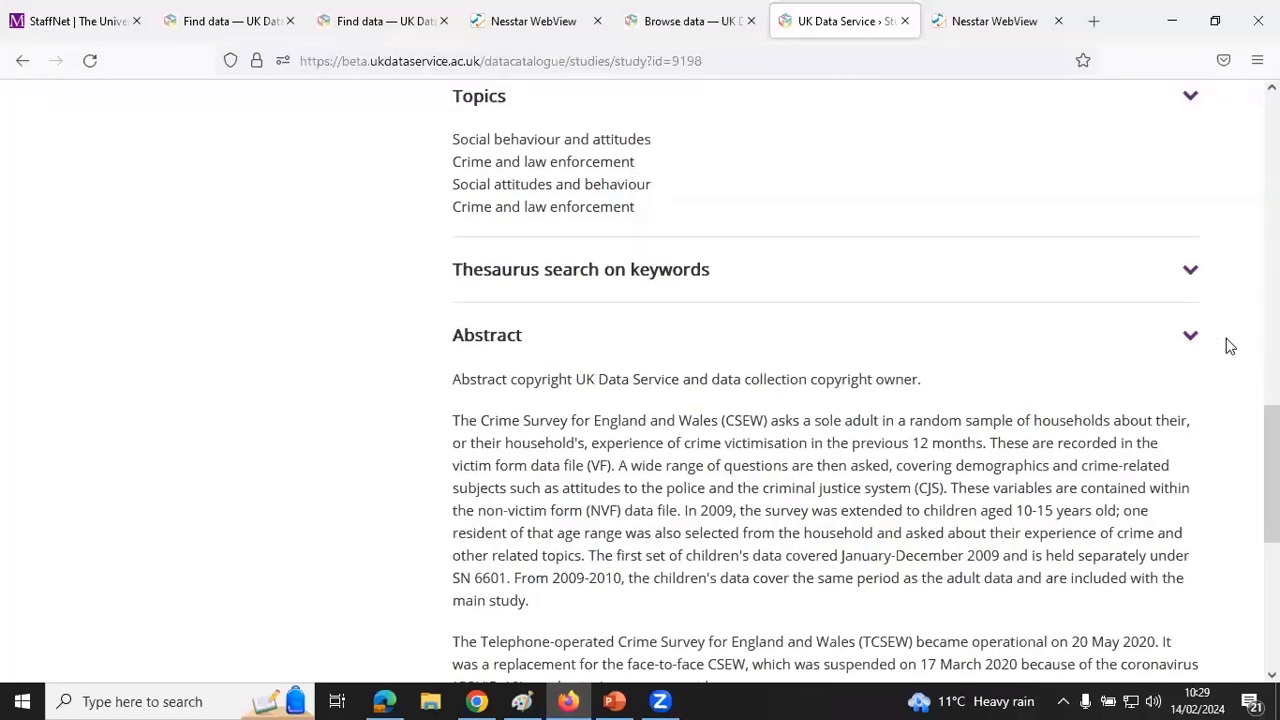
{"action": "scroll", "coordinate": [1229, 346], "scroll_direction": "down", "scroll_amount": 2}
{"action": "scroll", "coordinate": [1210, 300], "scroll_direction": "down", "scroll_amount": 2}
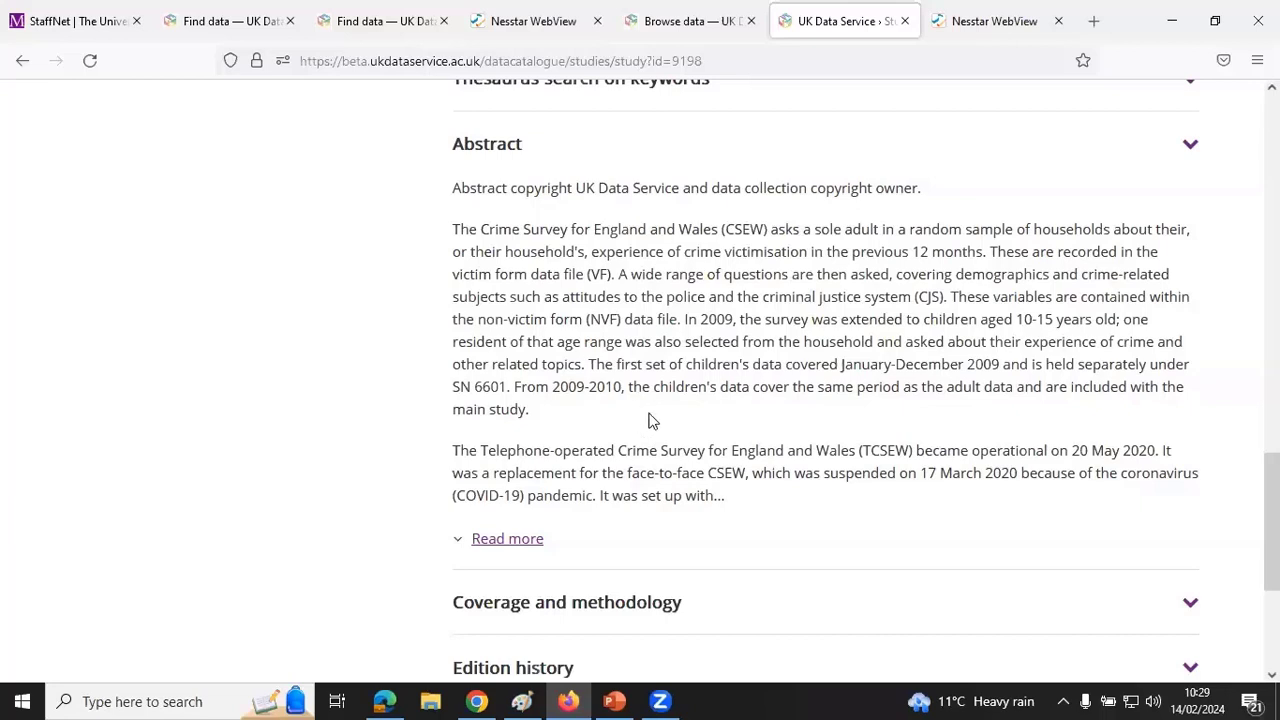
{"action": "scroll", "coordinate": [650, 412], "scroll_direction": "down", "scroll_amount": 1}
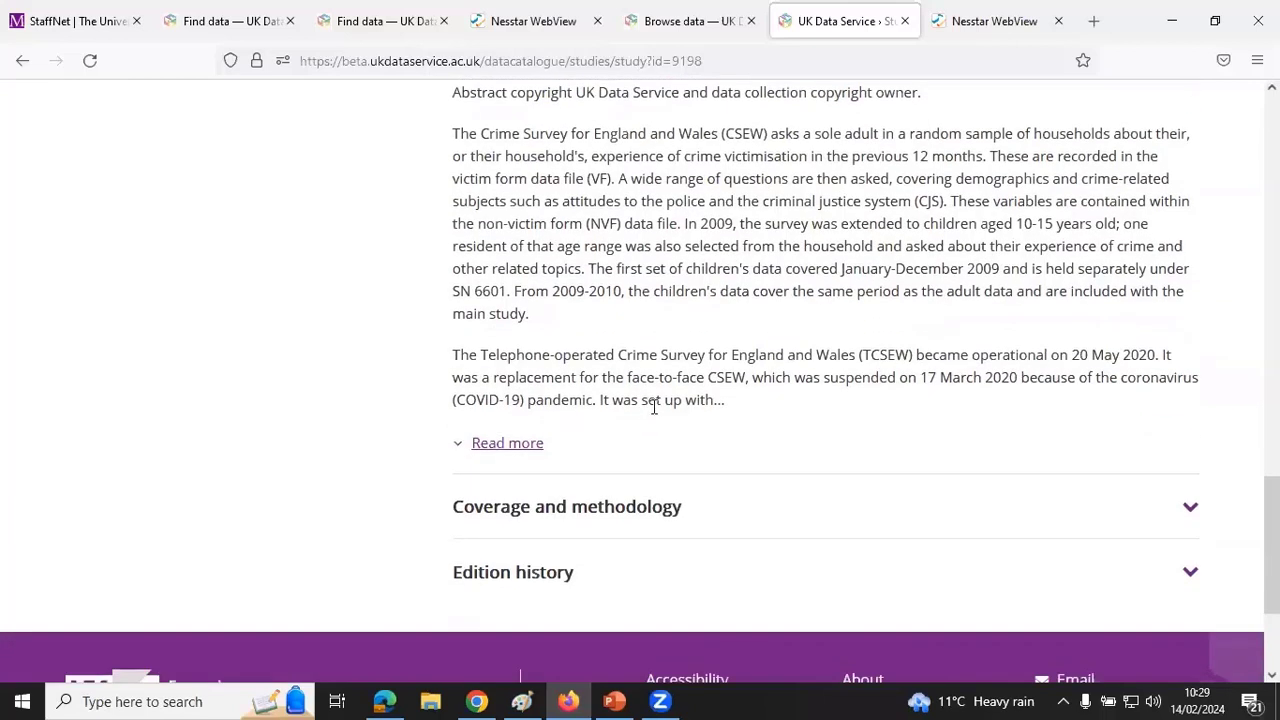
- Expand the study's full abstract and read it through to the main topics
{"action": "left_click", "coordinate": [511, 448]}
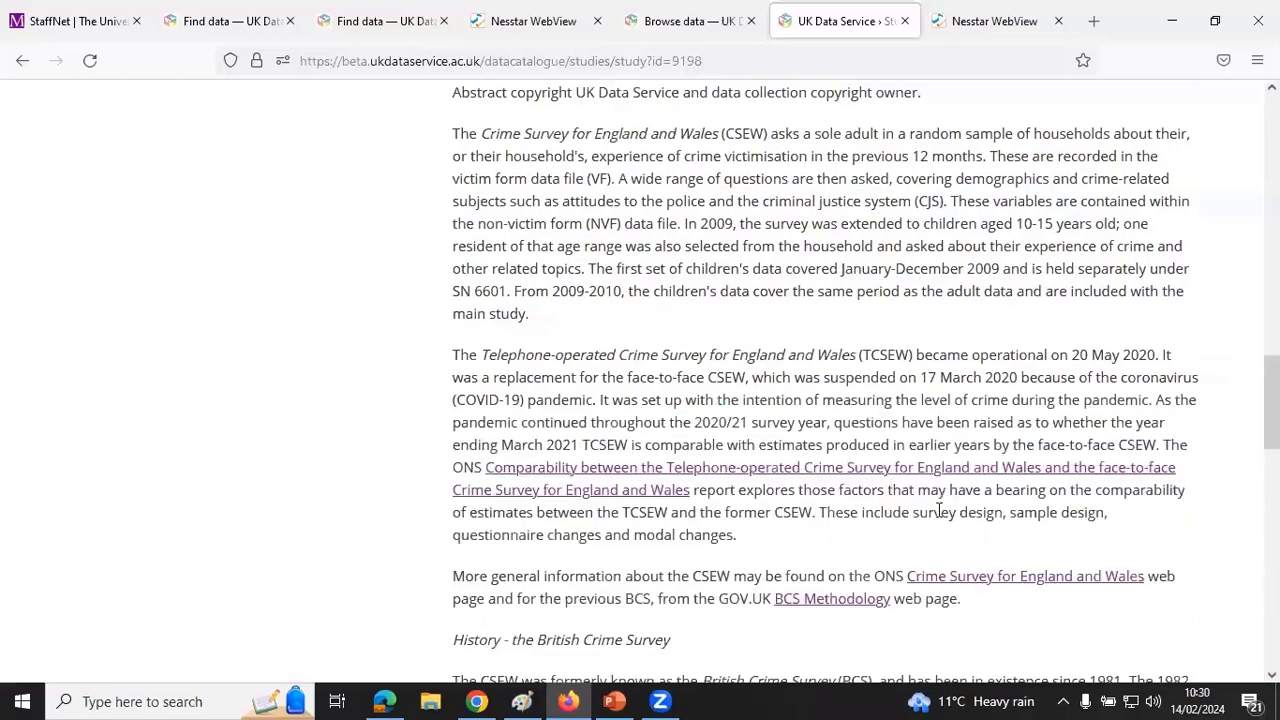
{"action": "scroll", "coordinate": [918, 520], "scroll_direction": "down", "scroll_amount": 2}
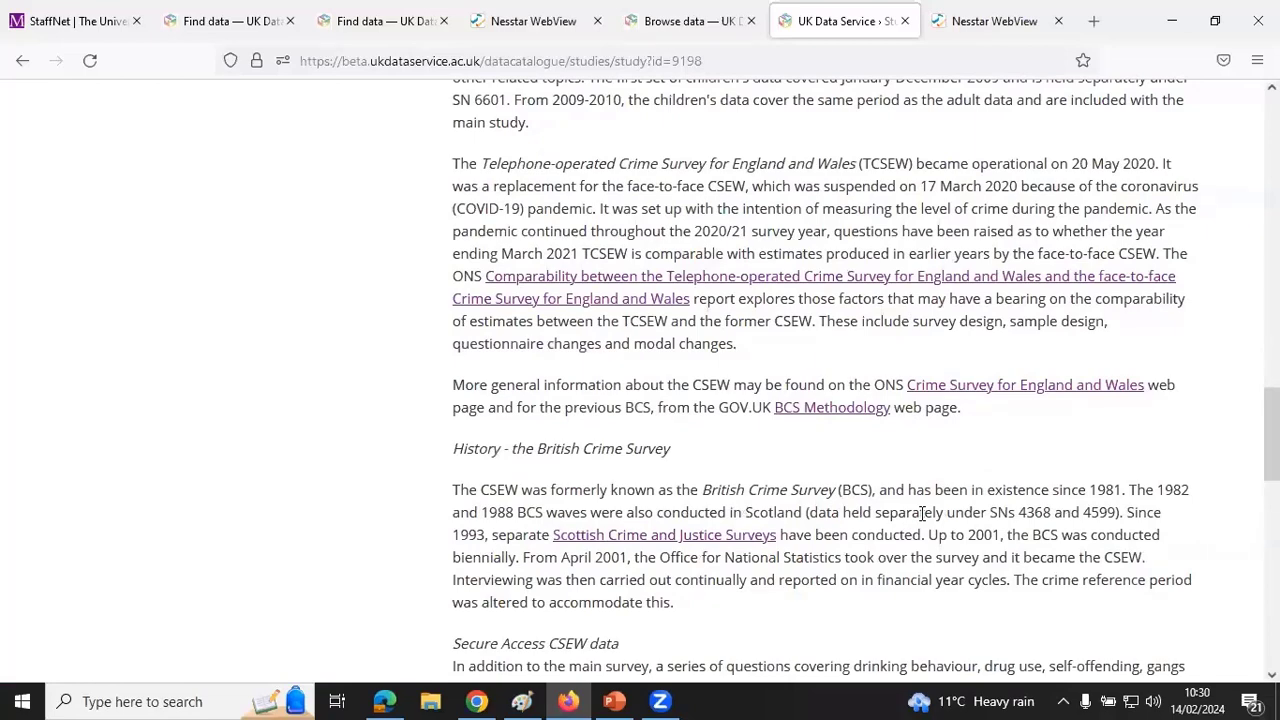
{"action": "scroll", "coordinate": [921, 515], "scroll_direction": "down", "scroll_amount": 3}
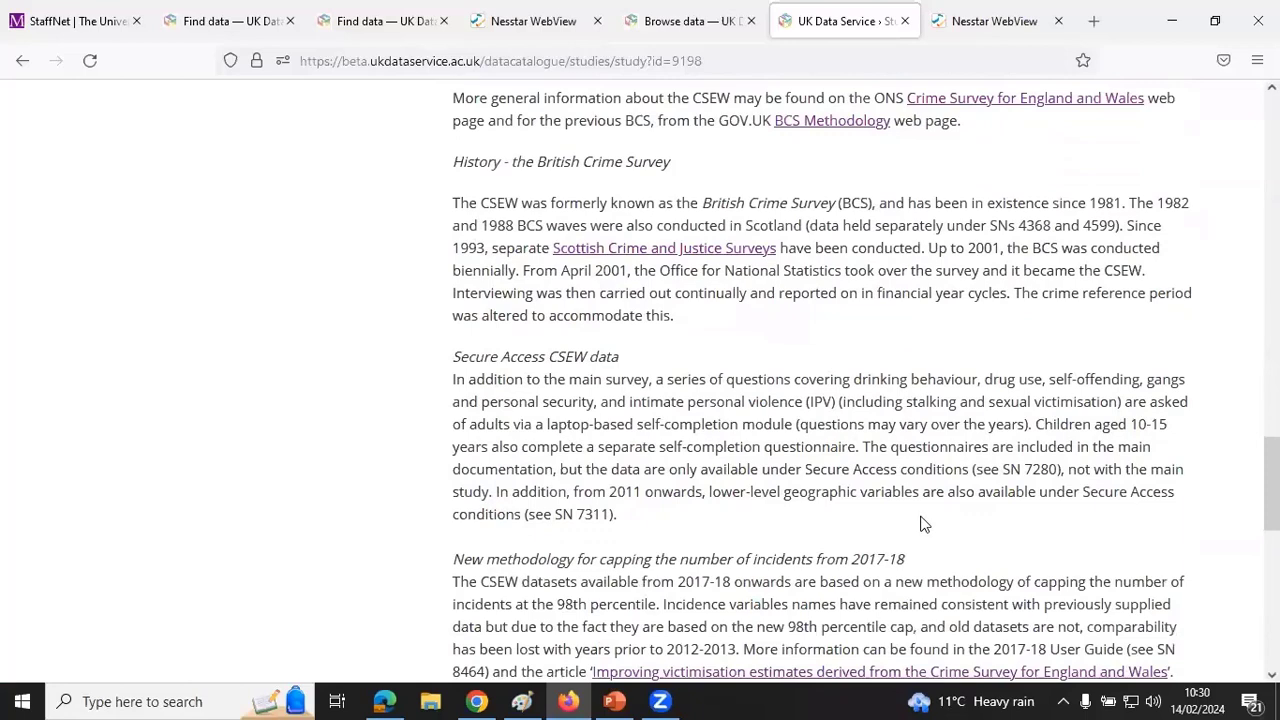
{"action": "scroll", "coordinate": [921, 524], "scroll_direction": "down", "scroll_amount": 2}
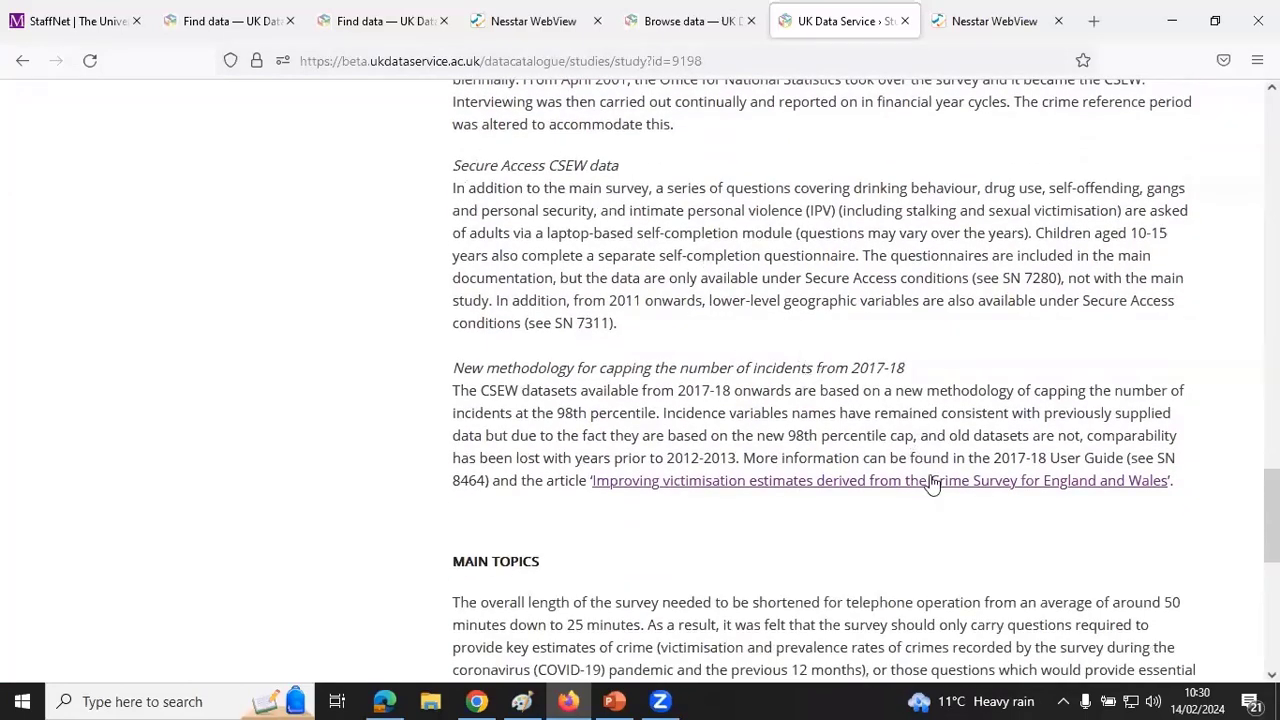
{"action": "scroll", "coordinate": [925, 472], "scroll_direction": "down", "scroll_amount": 2}
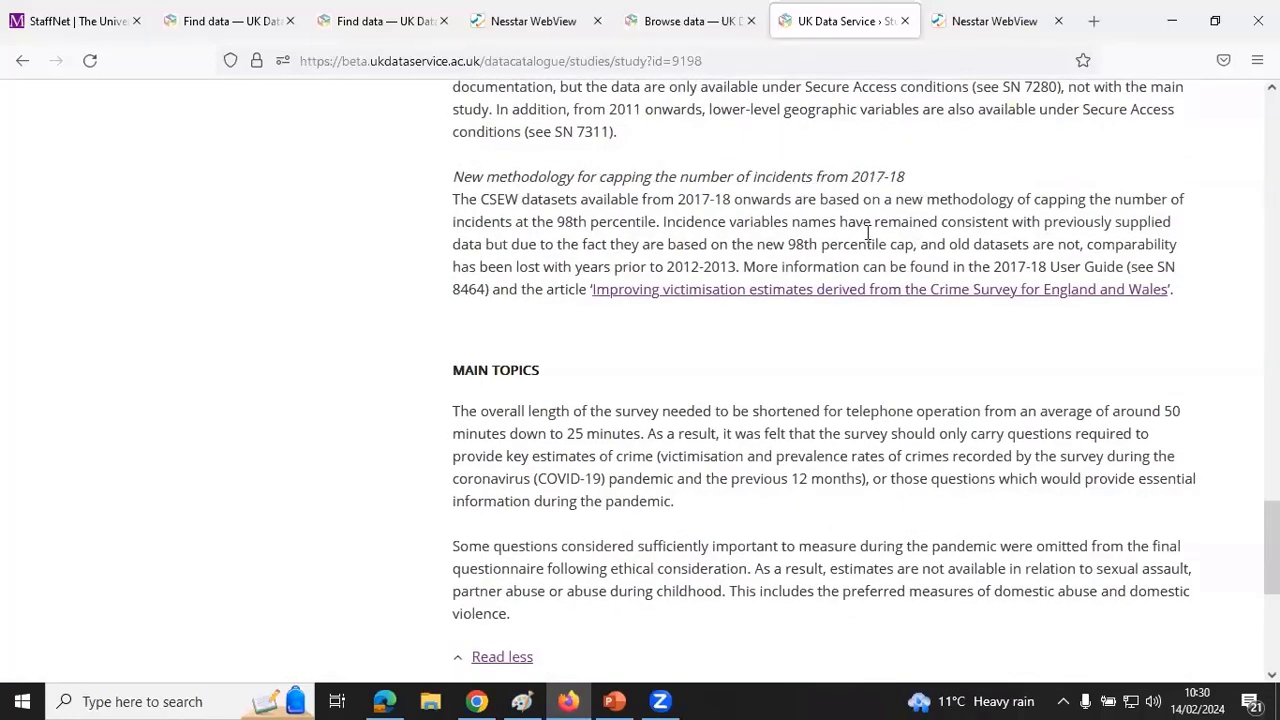
{"action": "scroll", "coordinate": [817, 409], "scroll_direction": "down", "scroll_amount": 3}
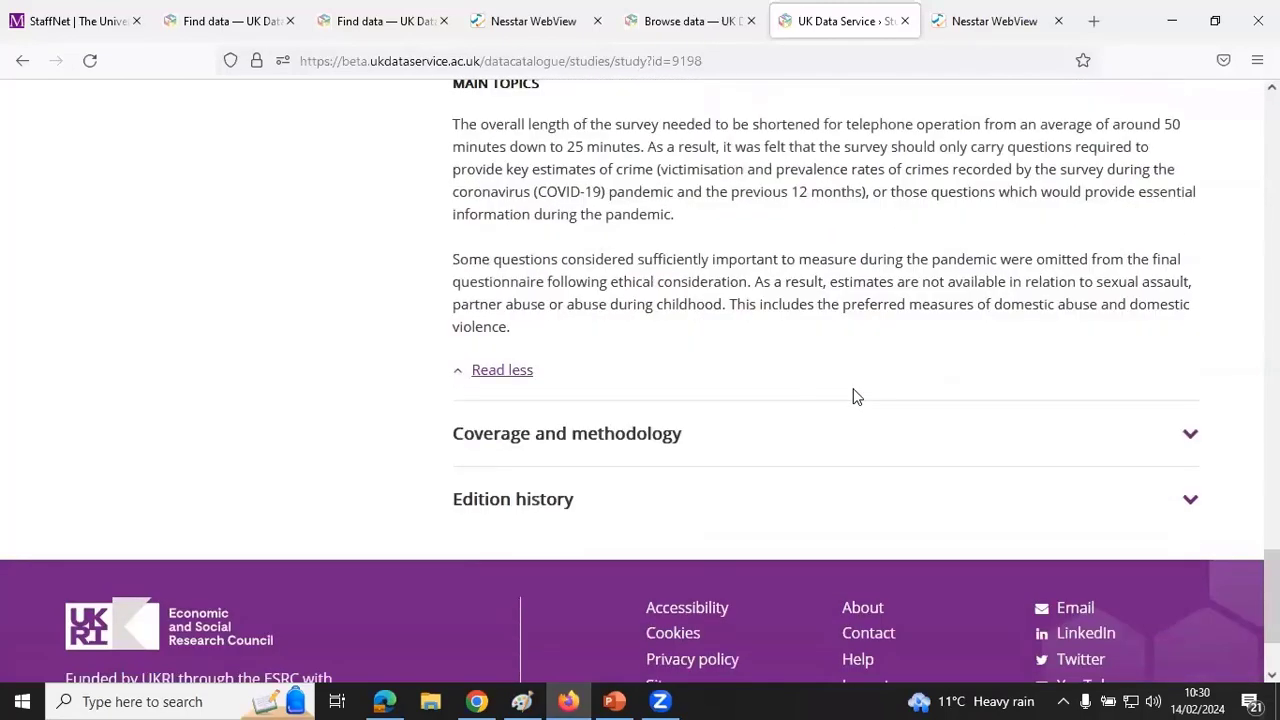
{"action": "scroll", "coordinate": [809, 374], "scroll_direction": "up", "scroll_amount": 1}
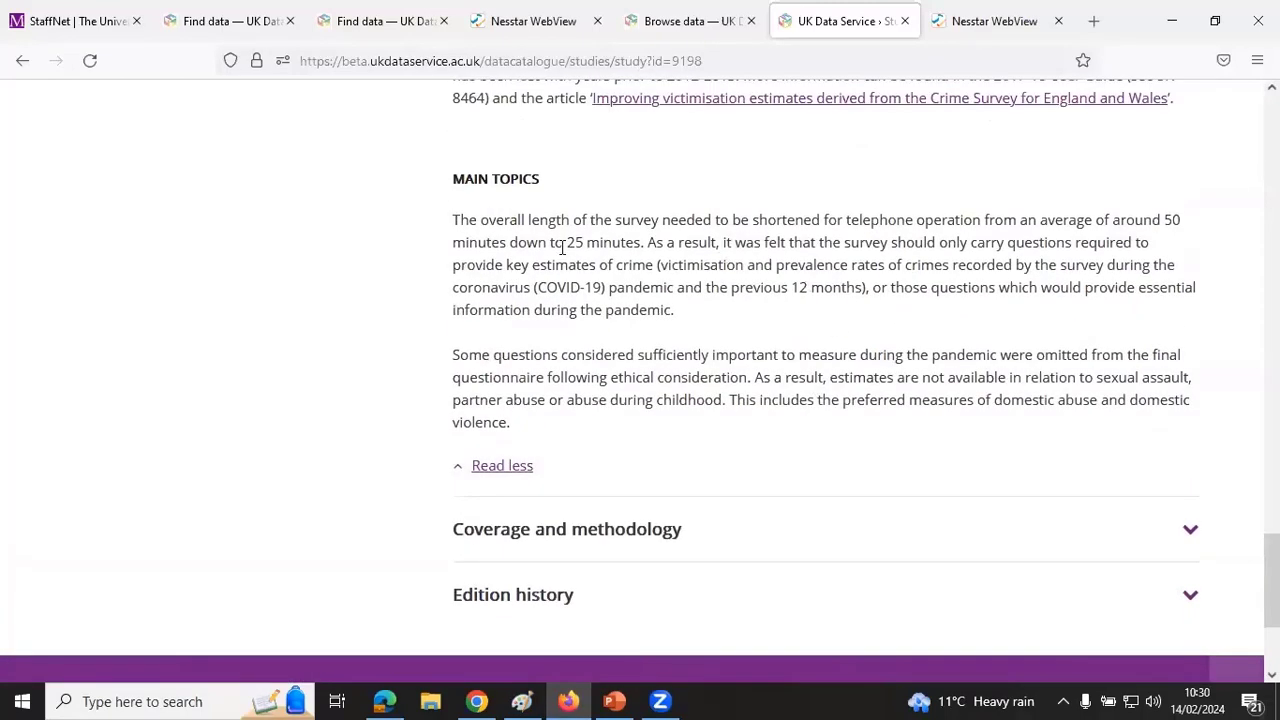
- Expand the study's coverage and methodology section, read through its table, and expand the edition history
{"action": "left_click", "coordinate": [1191, 532]}
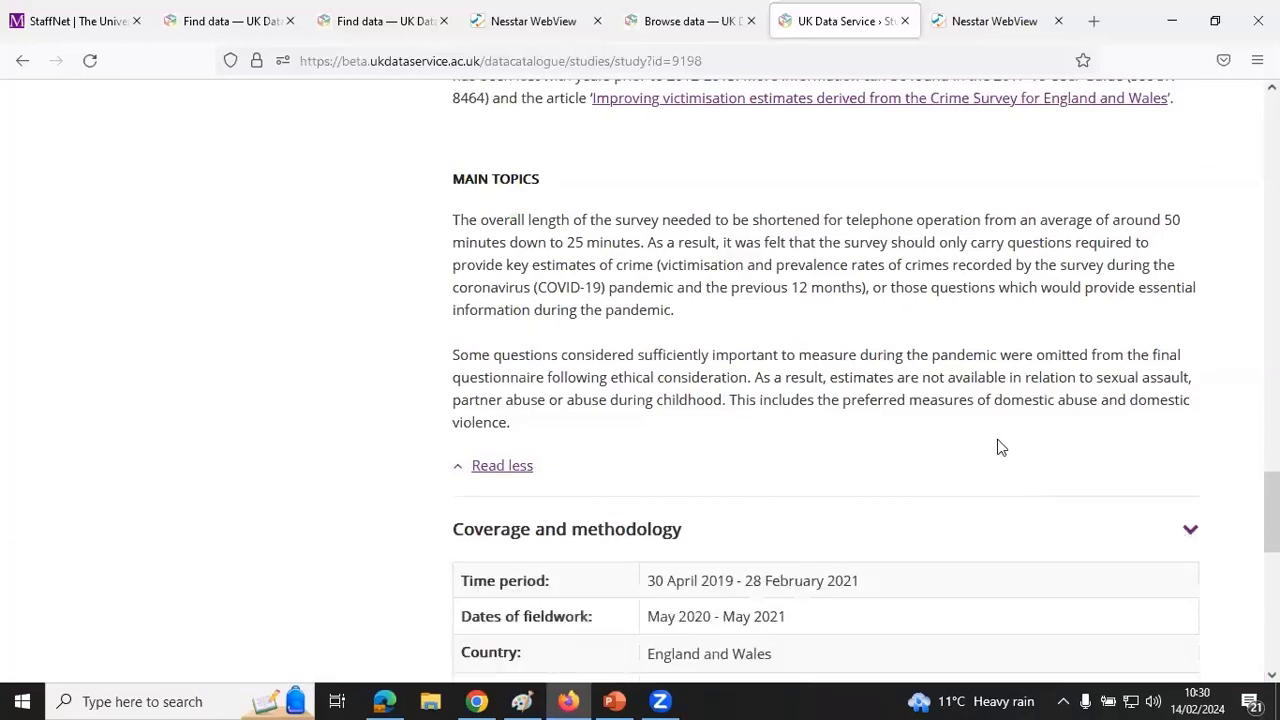
{"action": "scroll", "coordinate": [995, 448], "scroll_direction": "down", "scroll_amount": 4}
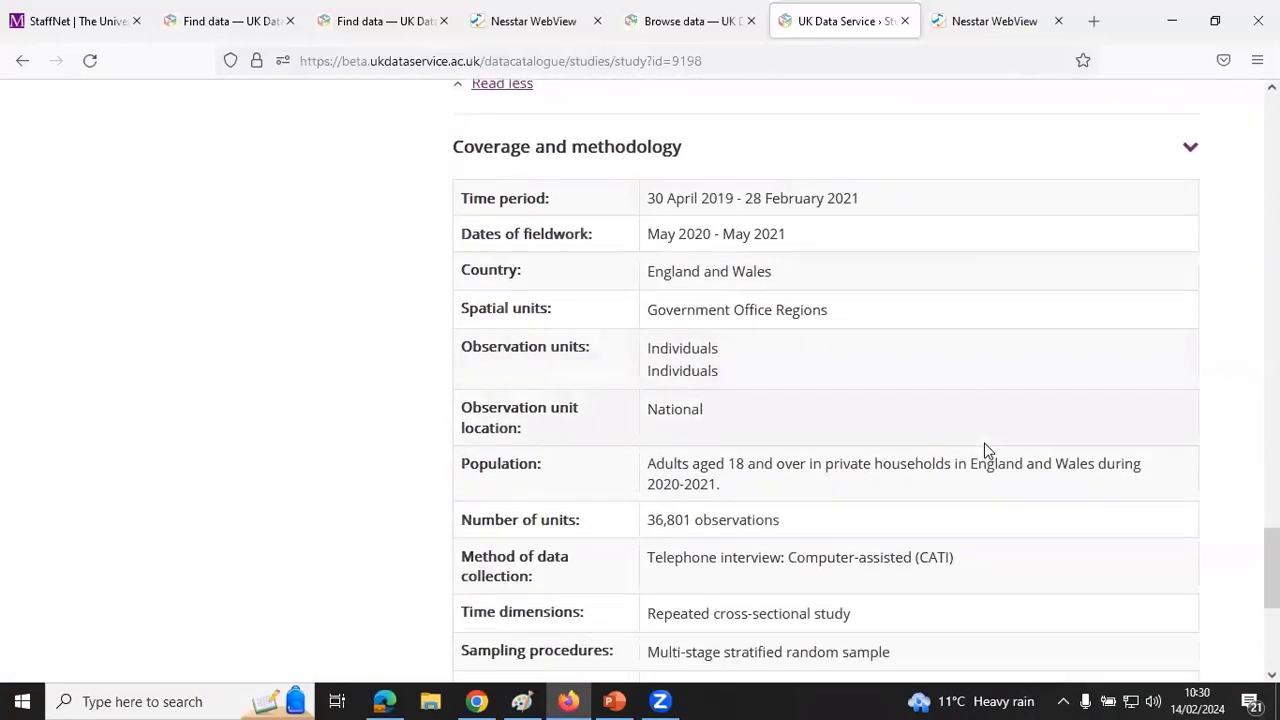
{"action": "scroll", "coordinate": [984, 443], "scroll_direction": "down", "scroll_amount": 1}
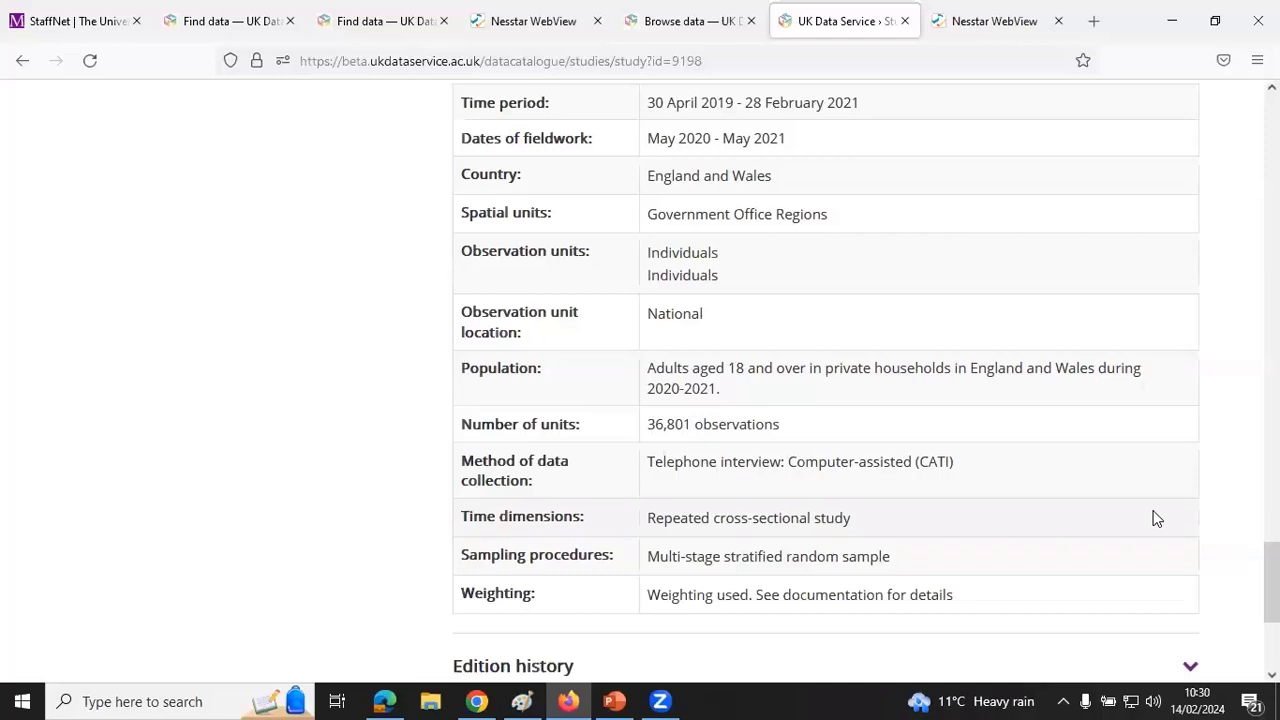
{"action": "scroll", "coordinate": [1156, 518], "scroll_direction": "down", "scroll_amount": 3}
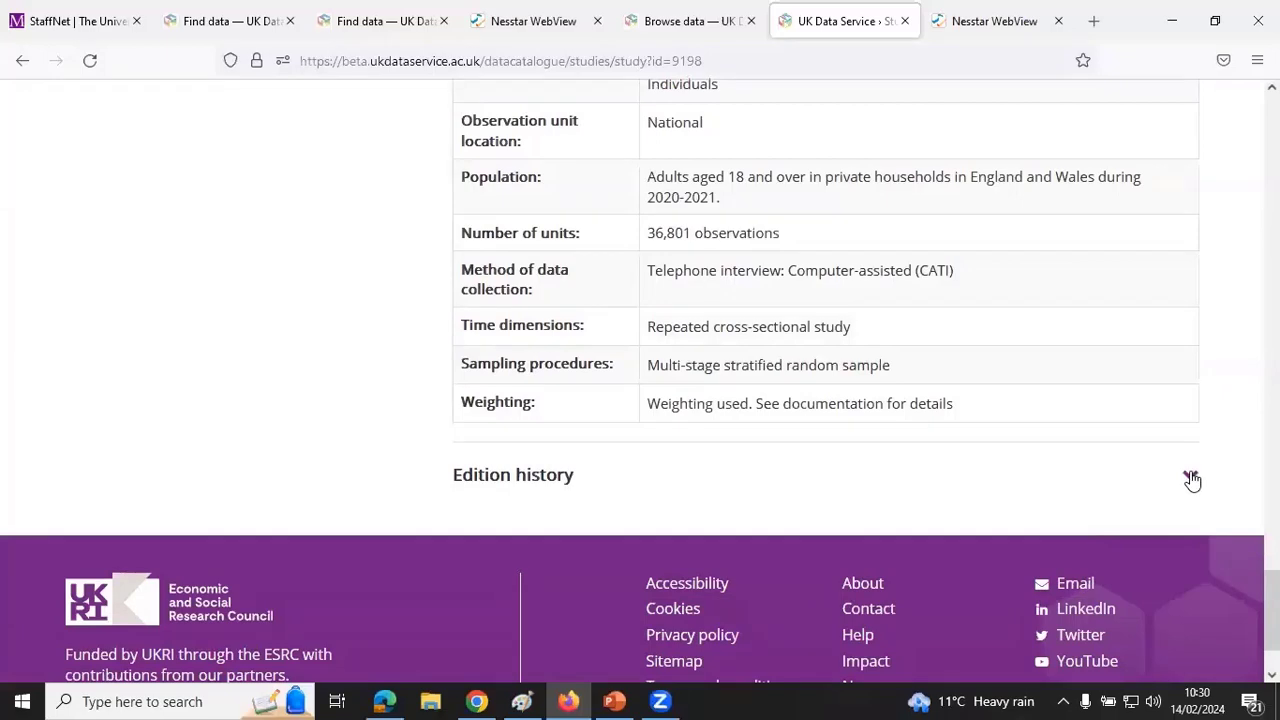
{"action": "left_click", "coordinate": [1191, 479]}
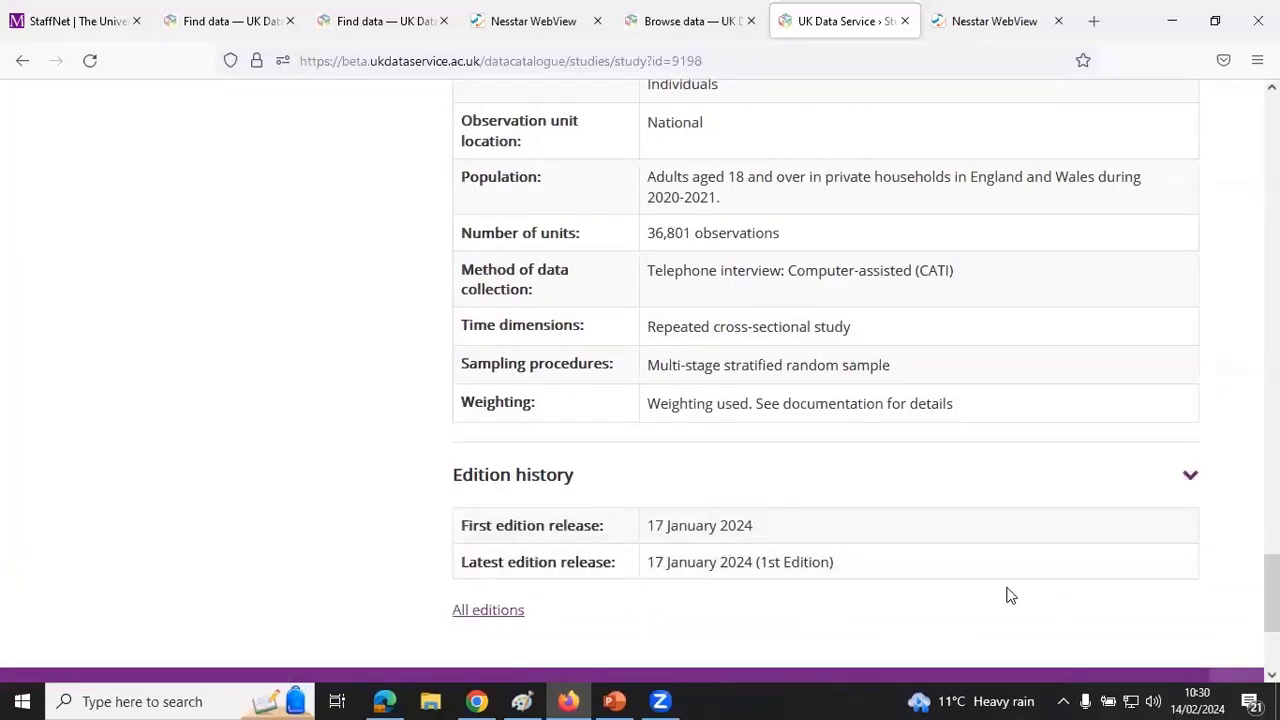
- Open the study's documentation list and look over the available files
{"action": "scroll", "coordinate": [1010, 596], "scroll_direction": "up", "scroll_amount": 15}
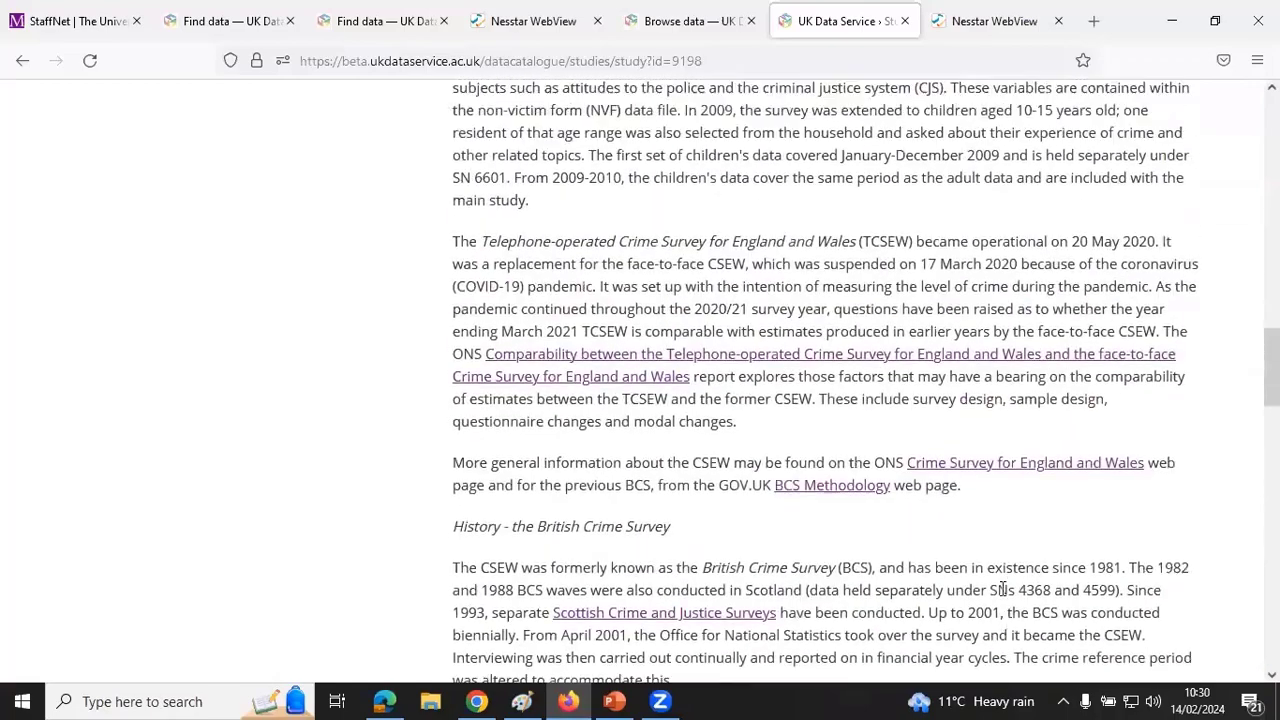
{"action": "scroll", "coordinate": [1001, 588], "scroll_direction": "up", "scroll_amount": 10}
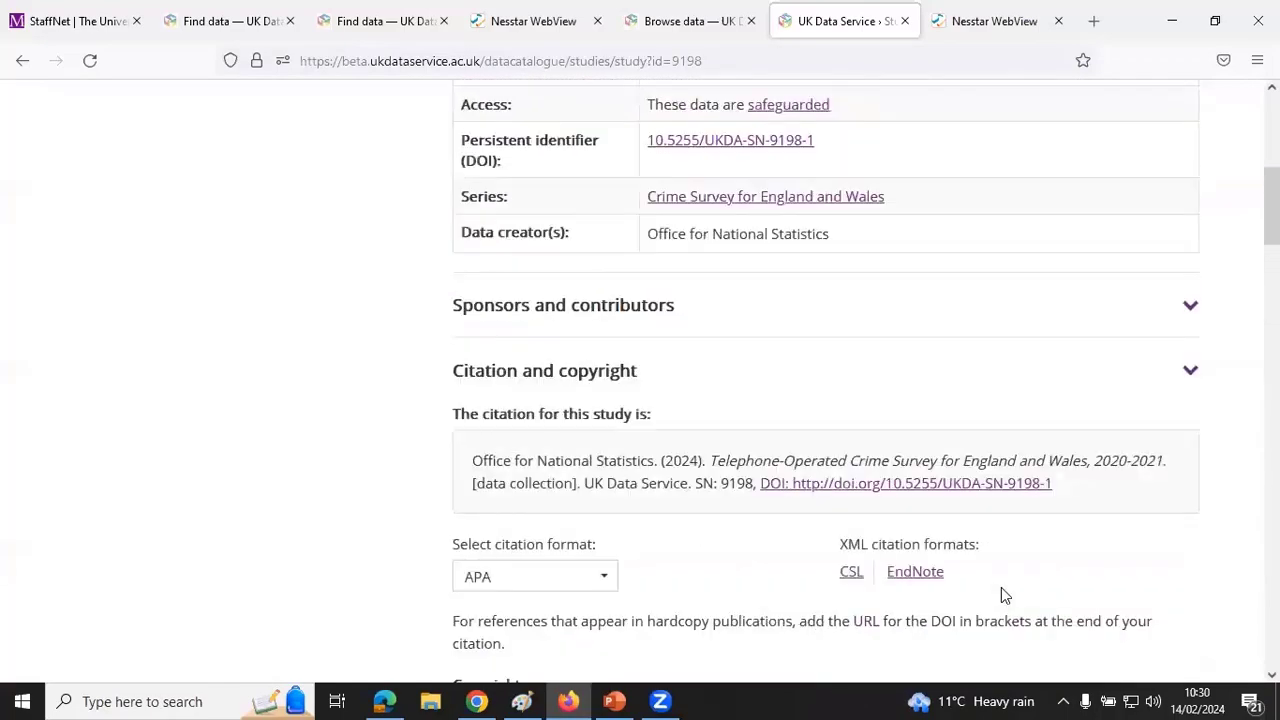
{"action": "scroll", "coordinate": [1001, 587], "scroll_direction": "up", "scroll_amount": 3}
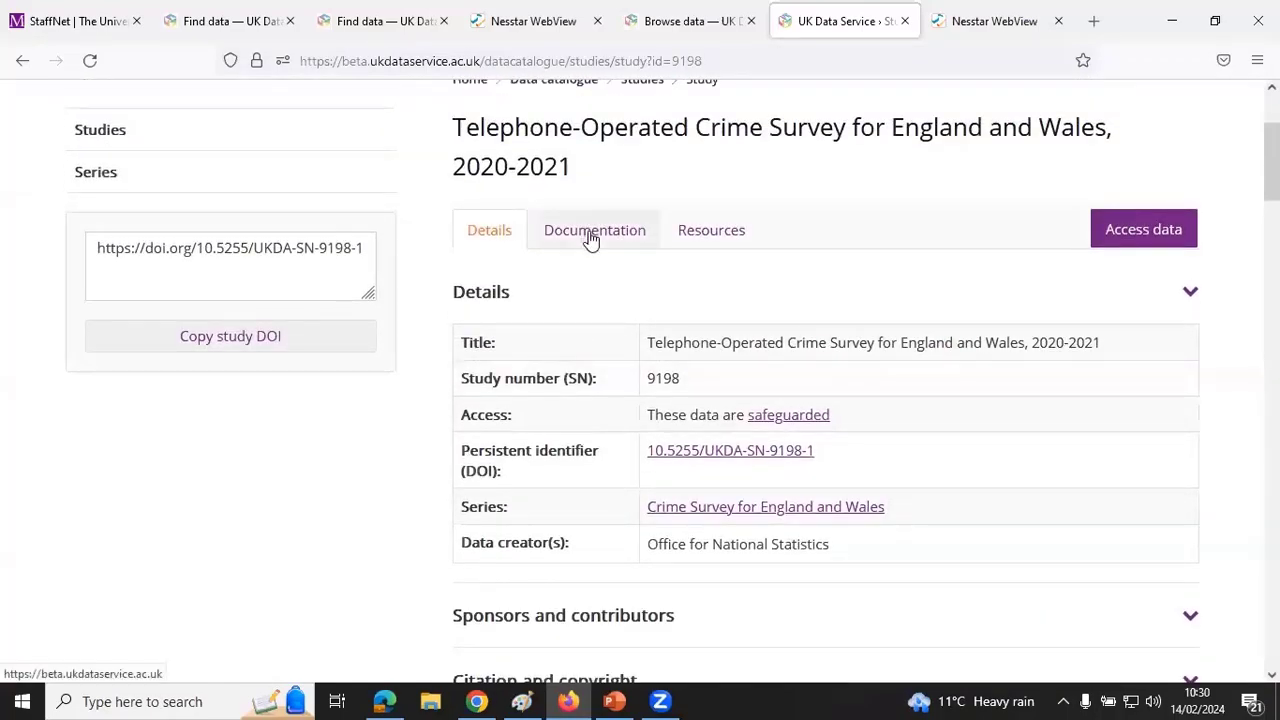
{"action": "left_click", "coordinate": [591, 238]}
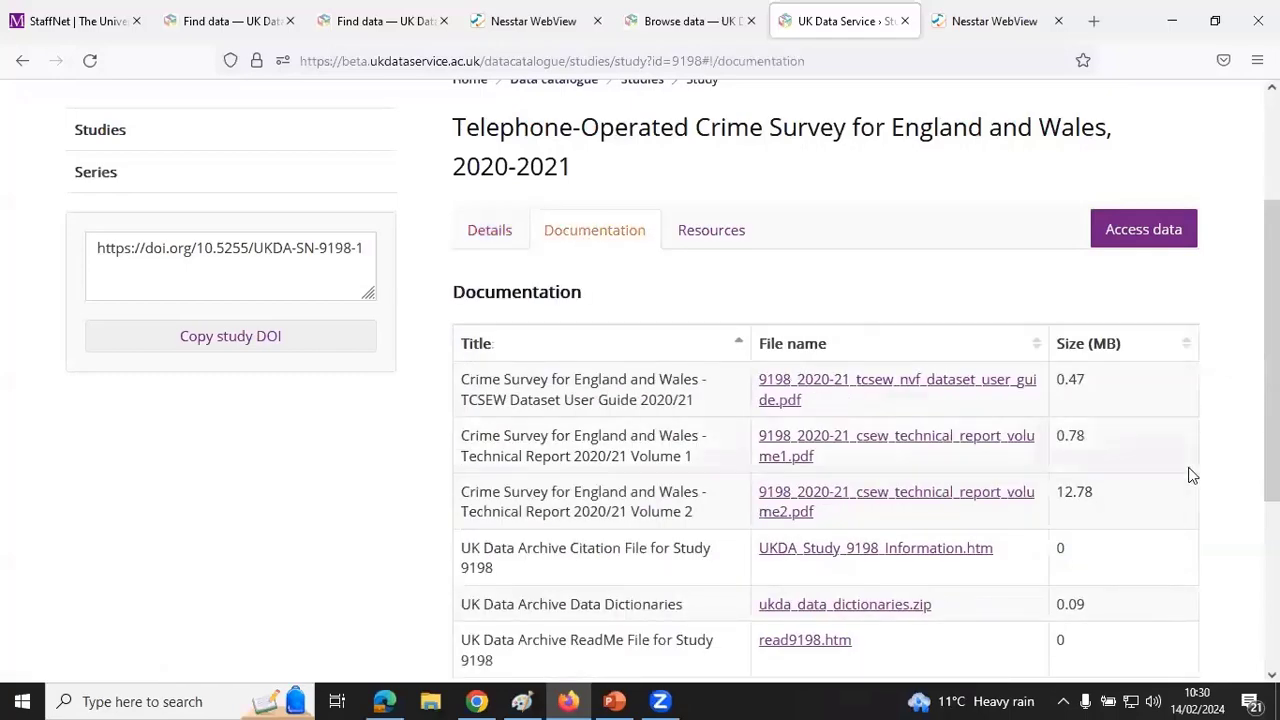
{"action": "scroll", "coordinate": [1206, 487], "scroll_direction": "down", "scroll_amount": 3}
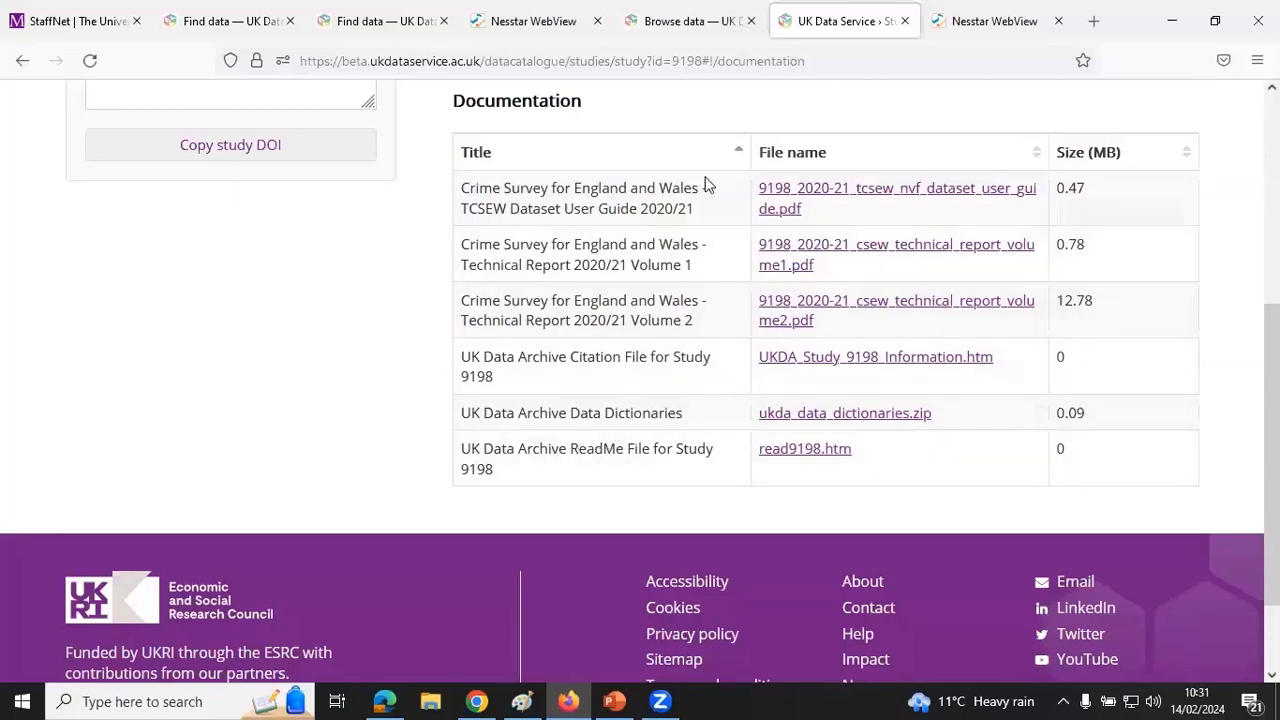
- Open the TCSEW Dataset User Guide 2020/21 PDF and read through its table of contents
{"action": "left_click", "coordinate": [808, 193]}
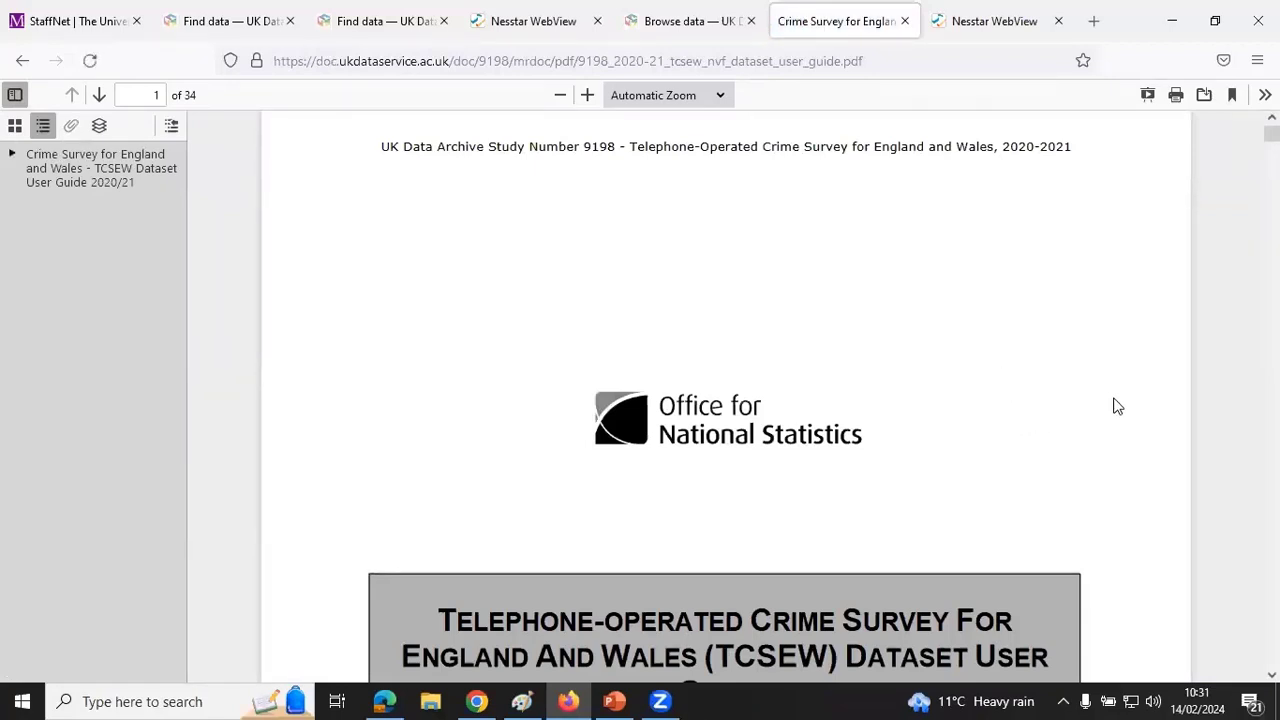
{"action": "scroll", "coordinate": [1104, 403], "scroll_direction": "down", "scroll_amount": 5}
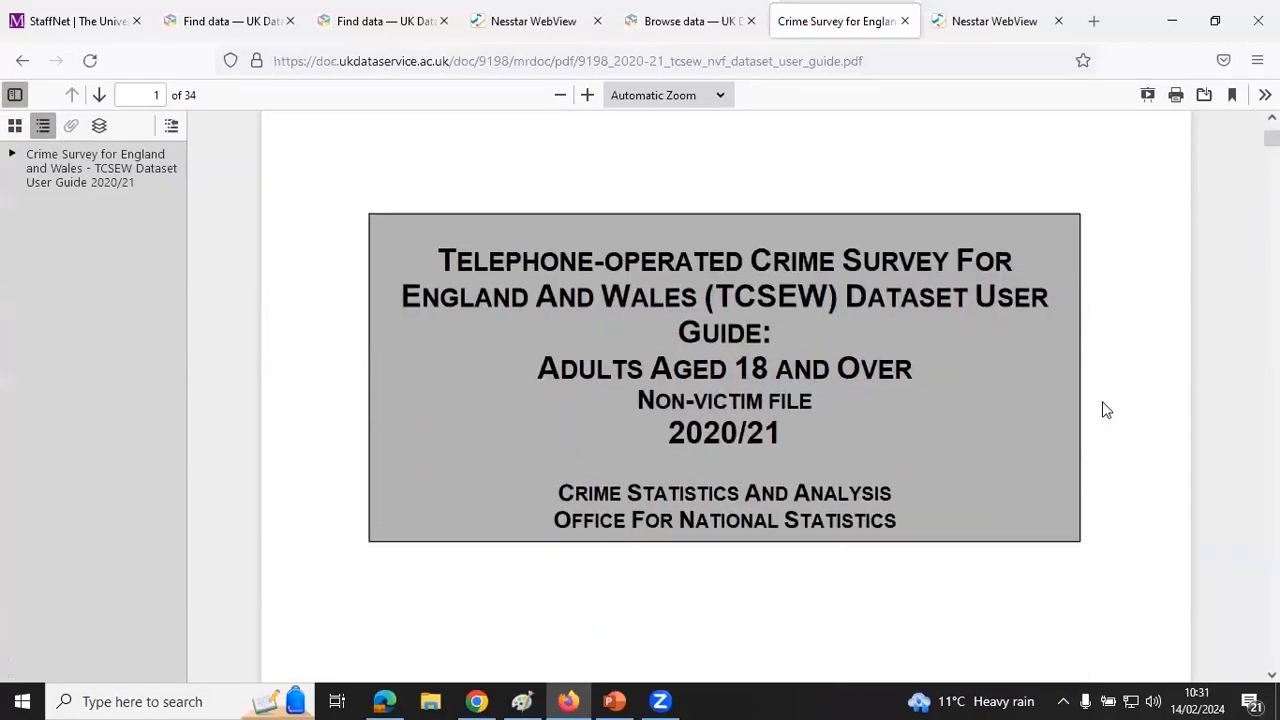
{"action": "scroll", "coordinate": [1104, 410], "scroll_direction": "down", "scroll_amount": 5}
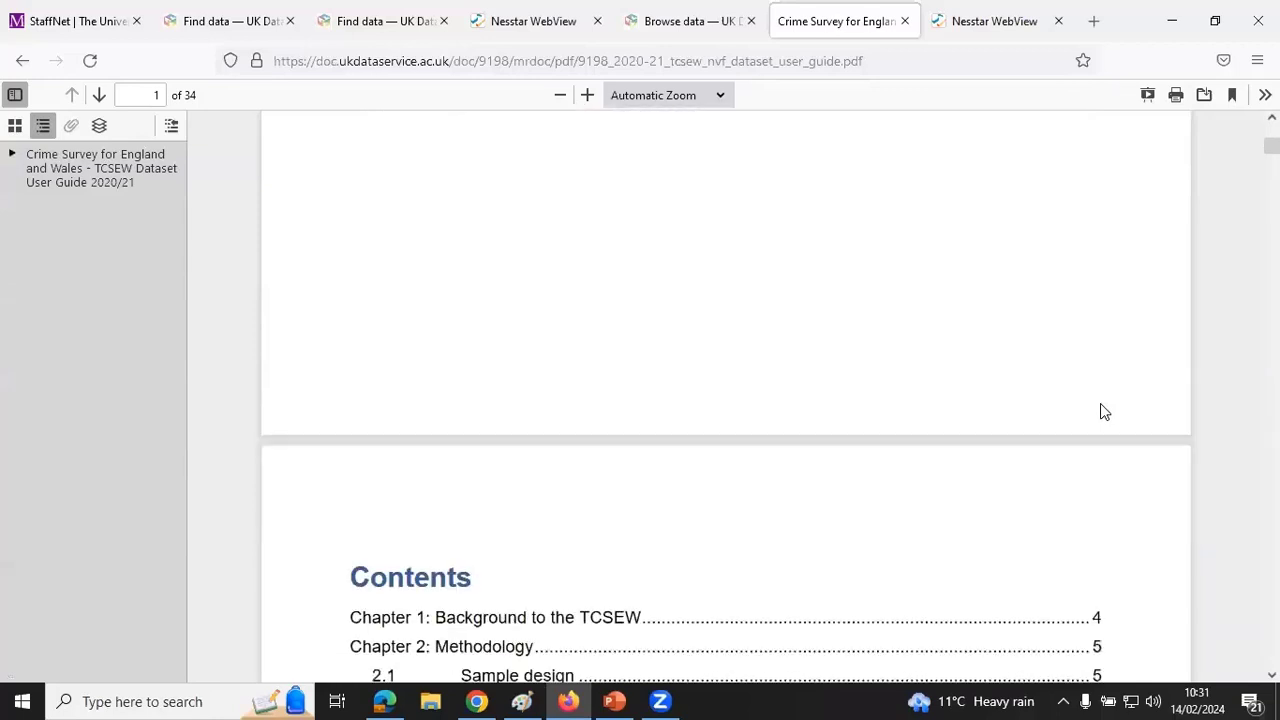
{"action": "scroll", "coordinate": [1101, 410], "scroll_direction": "down", "scroll_amount": 3}
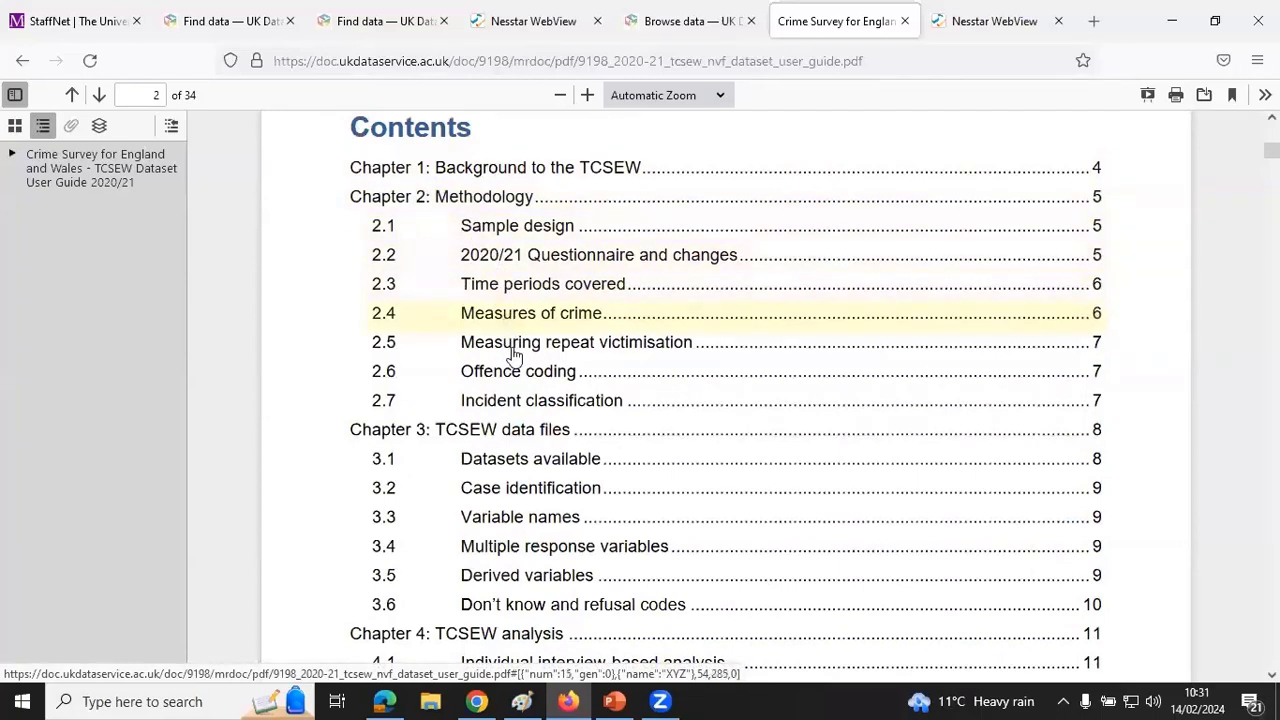
{"action": "scroll", "coordinate": [1145, 470], "scroll_direction": "down", "scroll_amount": 5}
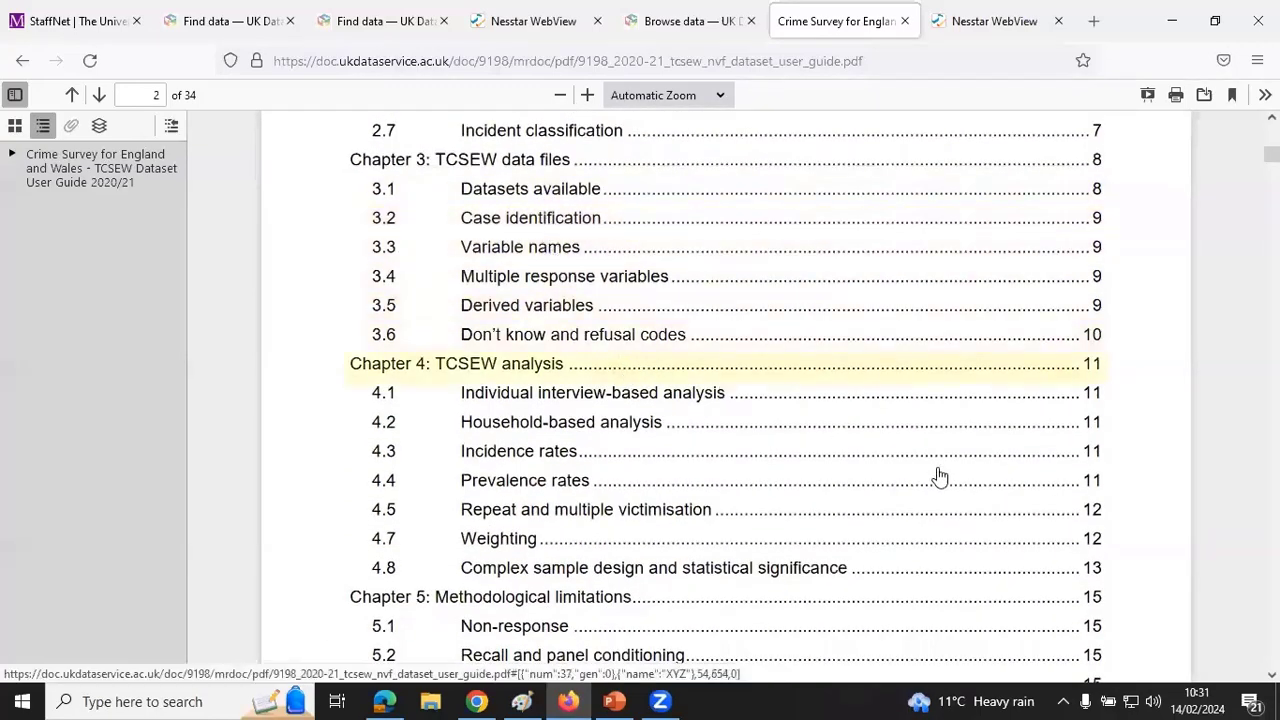
{"action": "scroll", "coordinate": [1150, 468], "scroll_direction": "down", "scroll_amount": 3}
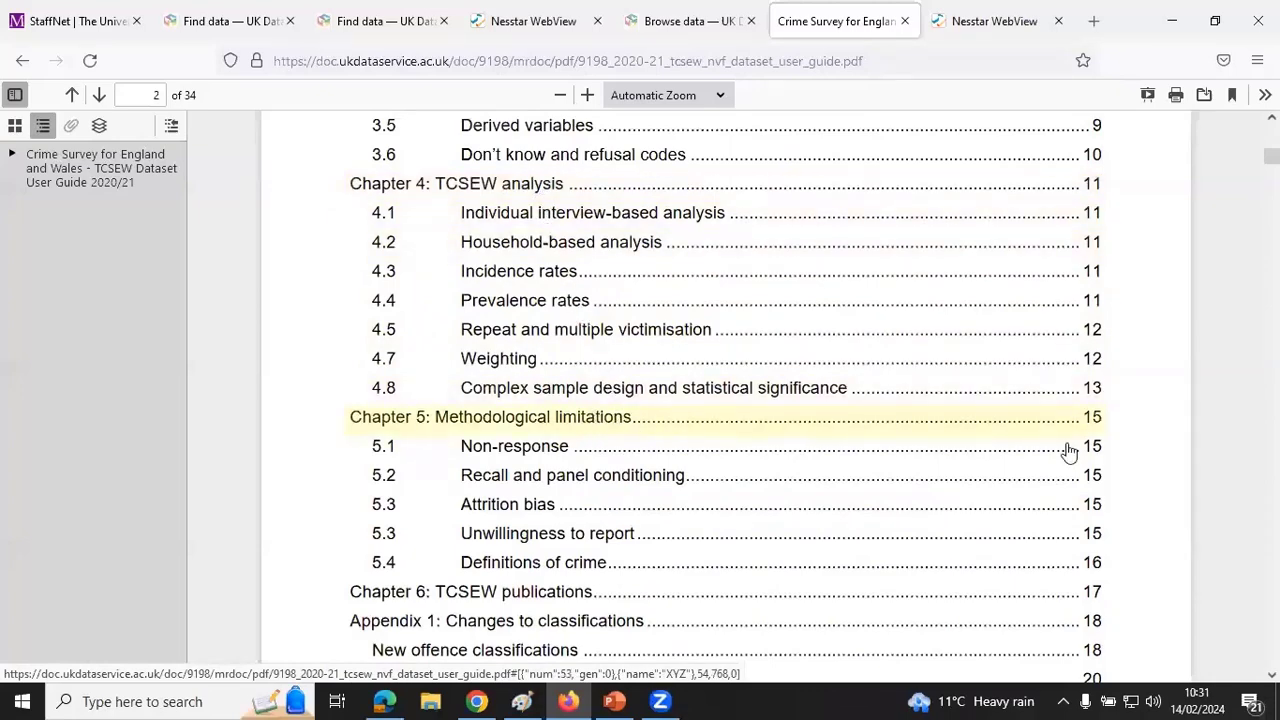
{"action": "scroll", "coordinate": [1157, 490], "scroll_direction": "down", "scroll_amount": 4}
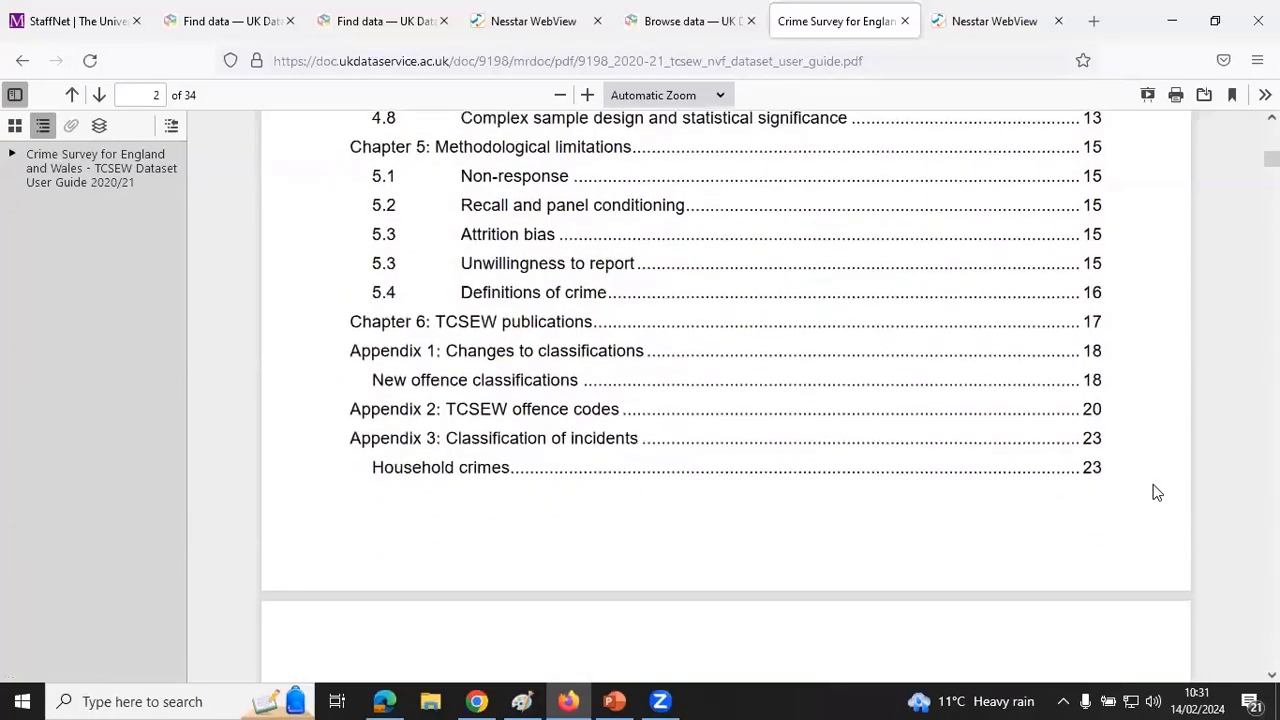
- Skim the user guide from its contents to the Chapter 1 background, then return to the study's documentation list
{"action": "scroll", "coordinate": [1157, 490], "scroll_direction": "up", "scroll_amount": 4}
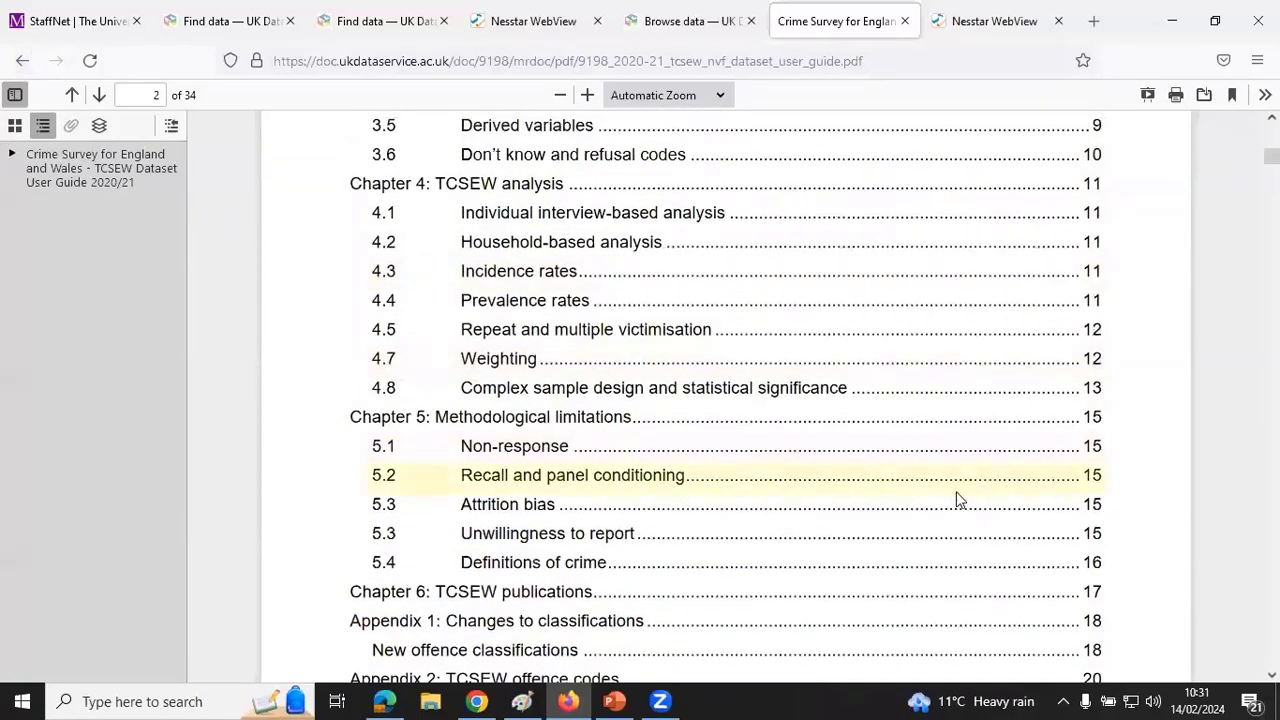
{"action": "scroll", "coordinate": [945, 500], "scroll_direction": "down", "scroll_amount": 10}
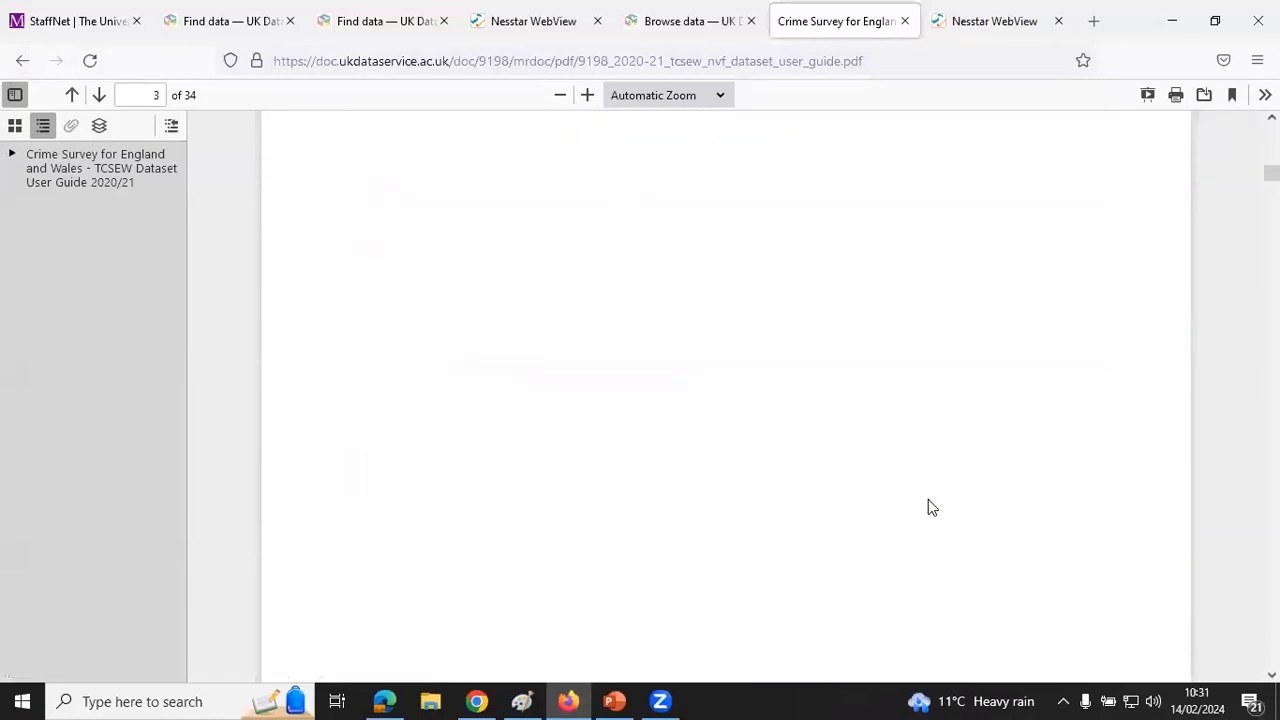
{"action": "scroll", "coordinate": [928, 502], "scroll_direction": "down", "scroll_amount": 10}
{"action": "scroll", "coordinate": [917, 515], "scroll_direction": "up", "scroll_amount": 10}
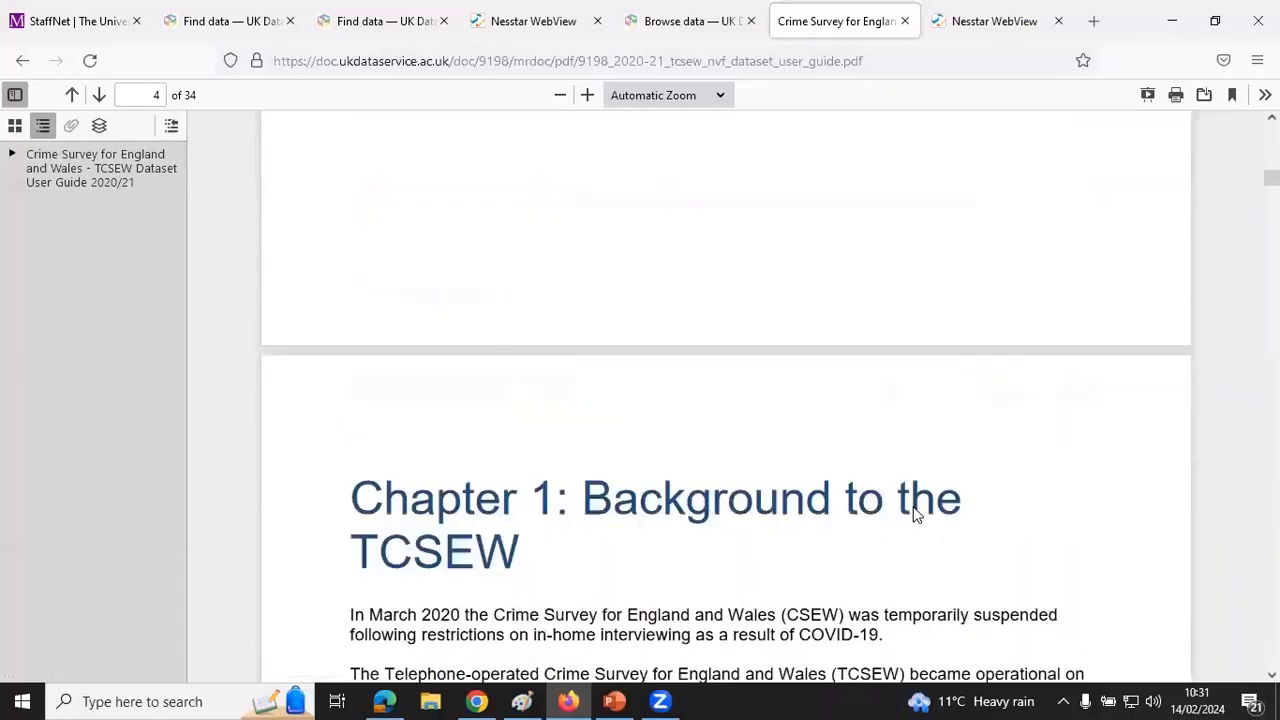
{"action": "scroll", "coordinate": [917, 520], "scroll_direction": "up", "scroll_amount": 10}
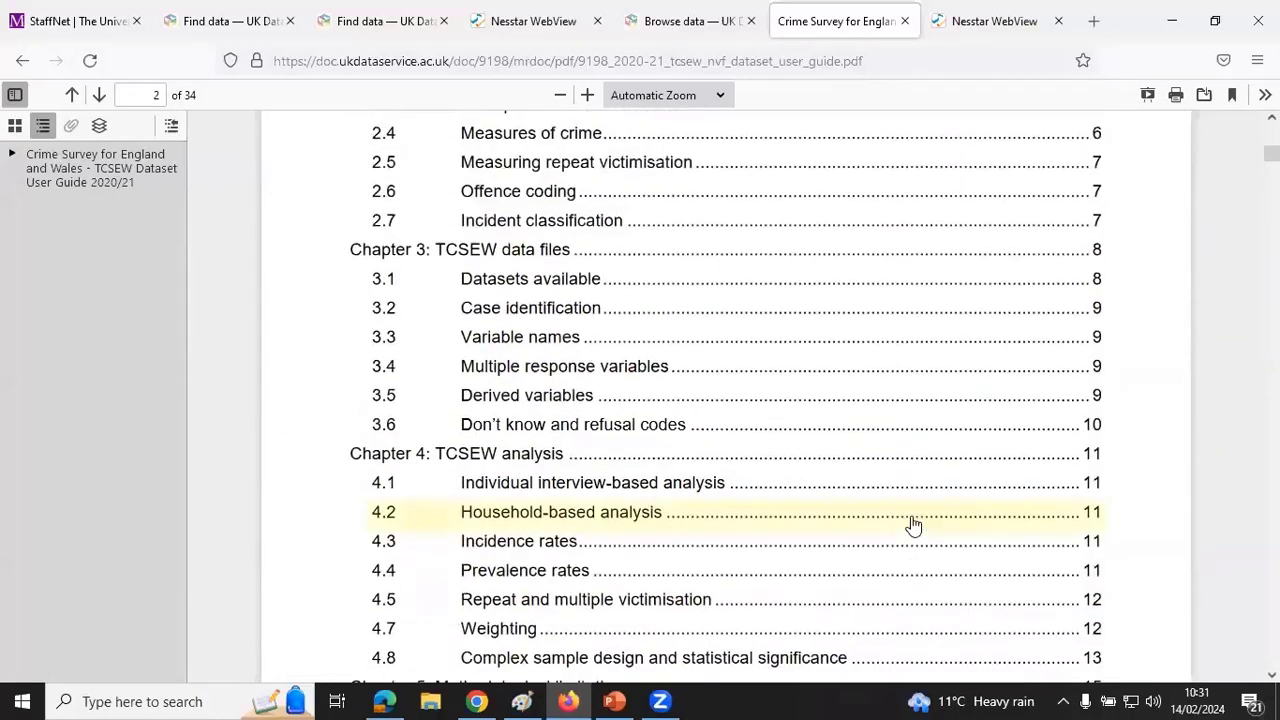
{"action": "left_click", "coordinate": [23, 64]}
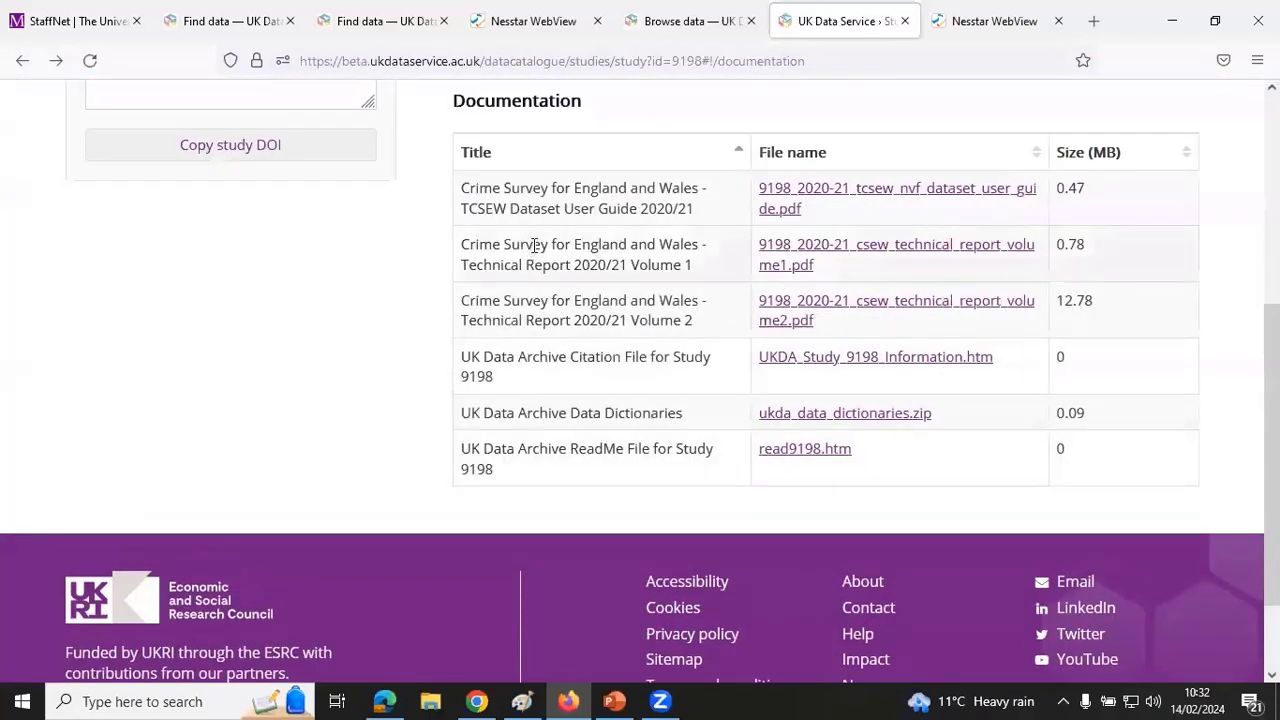
- Open the Technical Report 2020/21 Volume 1 PDF, look through its contents pages, and return to the documentation list
{"action": "left_click", "coordinate": [848, 249]}
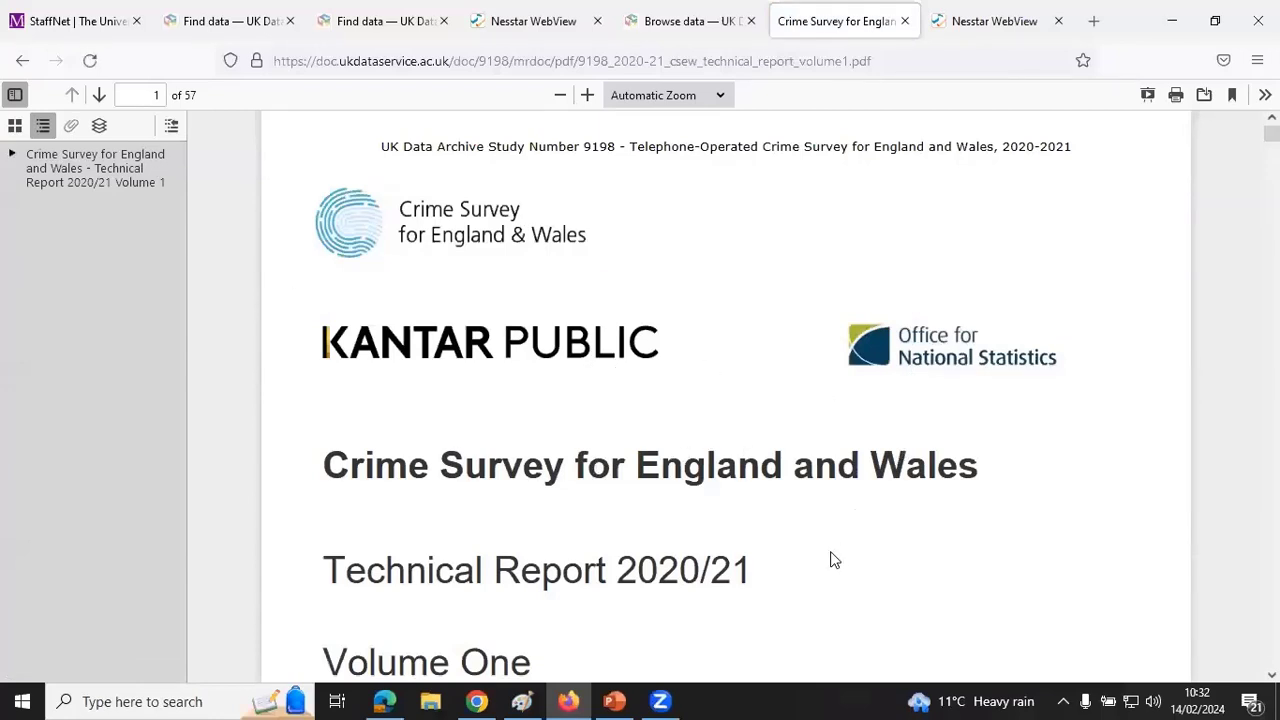
{"action": "scroll", "coordinate": [831, 560], "scroll_direction": "down", "scroll_amount": 4}
{"action": "scroll", "coordinate": [831, 560], "scroll_direction": "down", "scroll_amount": 20}
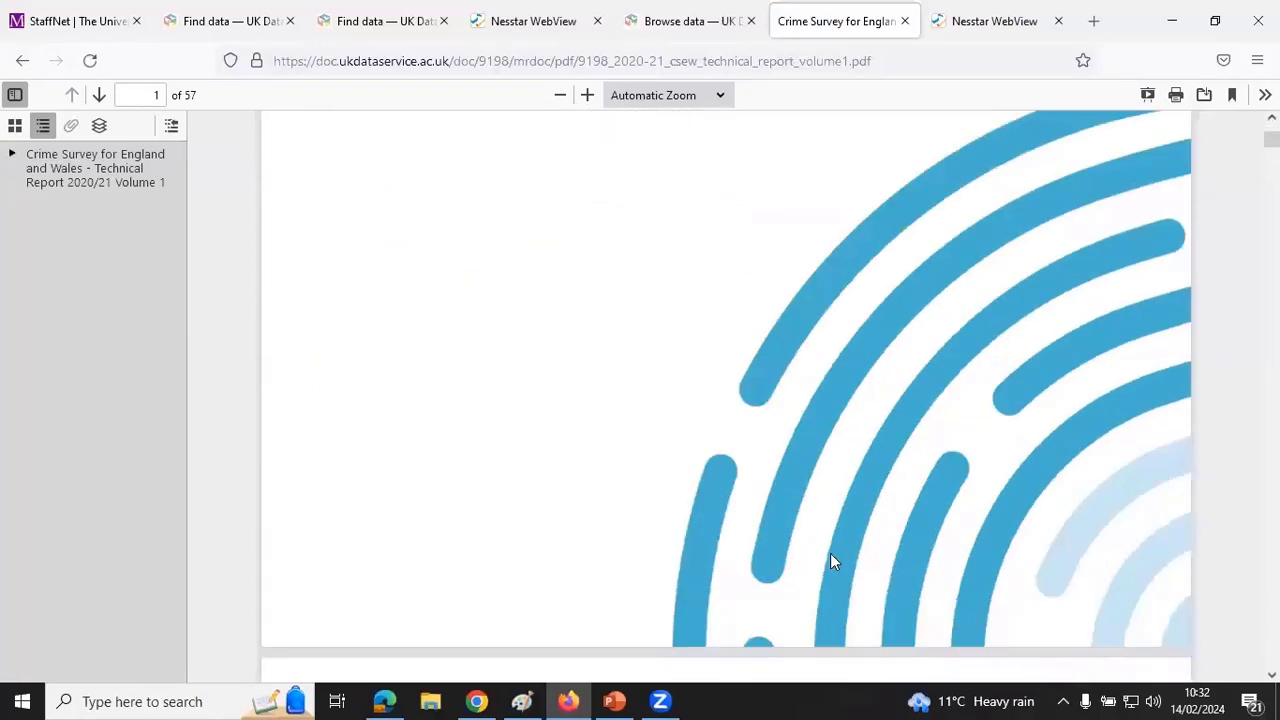
{"action": "scroll", "coordinate": [831, 562], "scroll_direction": "down", "scroll_amount": 2}
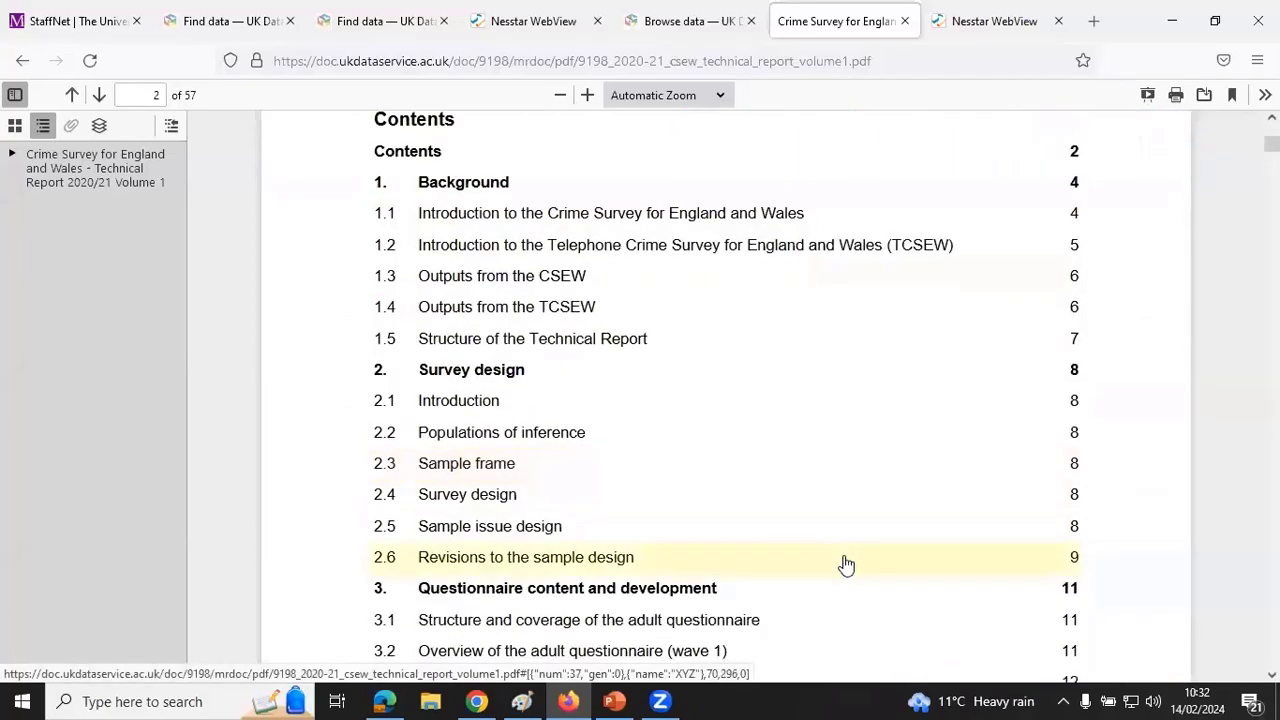
{"action": "scroll", "coordinate": [846, 563], "scroll_direction": "down", "scroll_amount": 6}
{"action": "scroll", "coordinate": [846, 566], "scroll_direction": "down", "scroll_amount": 1}
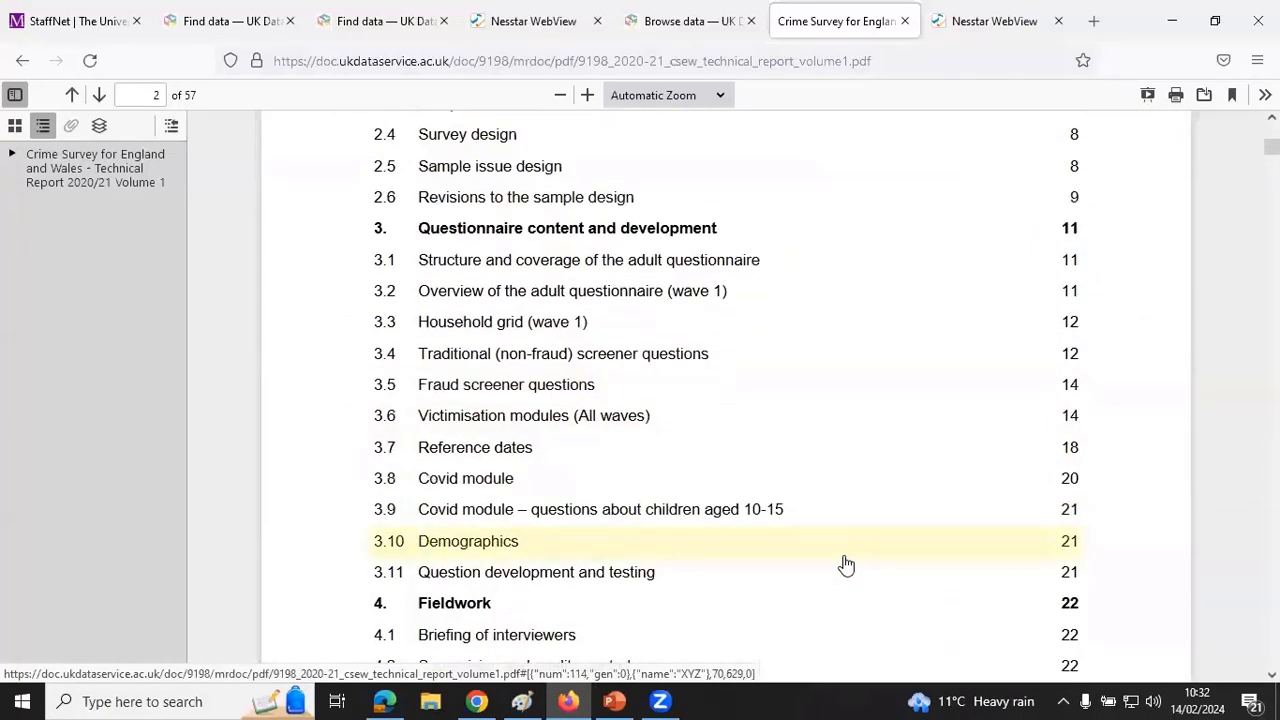
{"action": "scroll", "coordinate": [846, 565], "scroll_direction": "up", "scroll_amount": 4}
{"action": "left_click", "coordinate": [22, 62]}
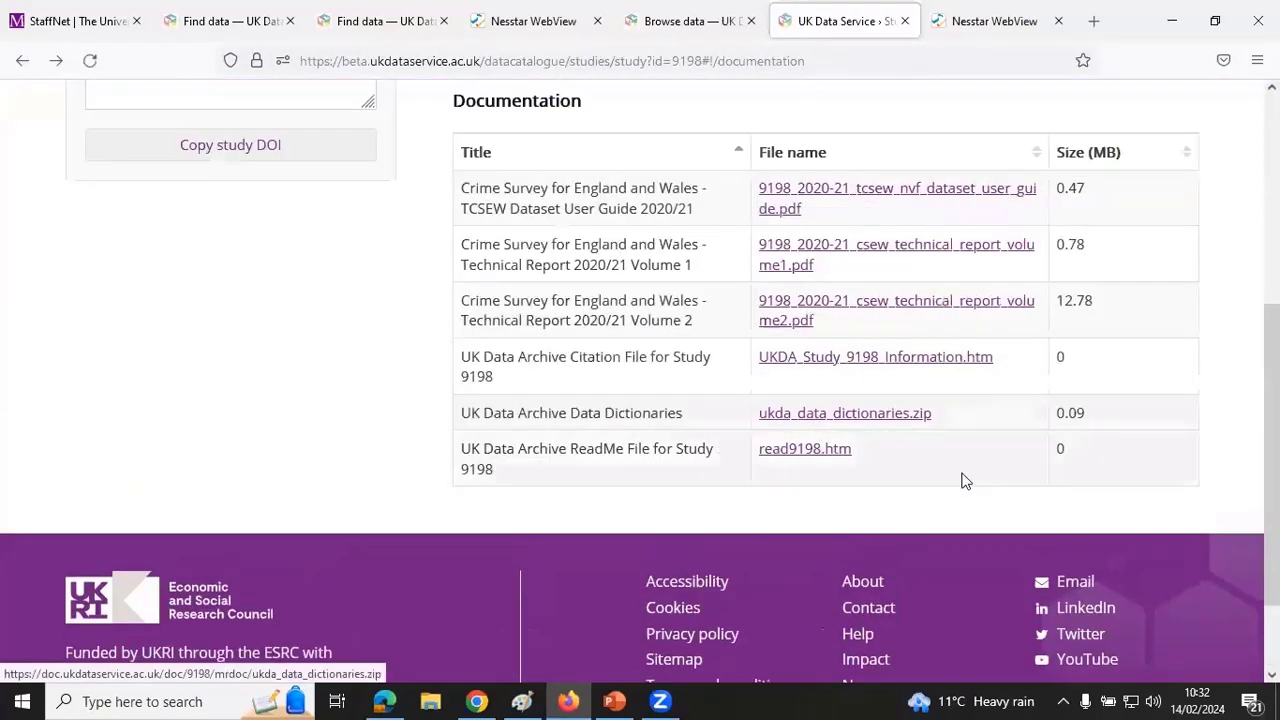
- Download ukda_data_dictionaries.zip and open the Rich Text data dictionary inside it in Word, dismissing the viewing notice
{"action": "left_click", "coordinate": [787, 416]}
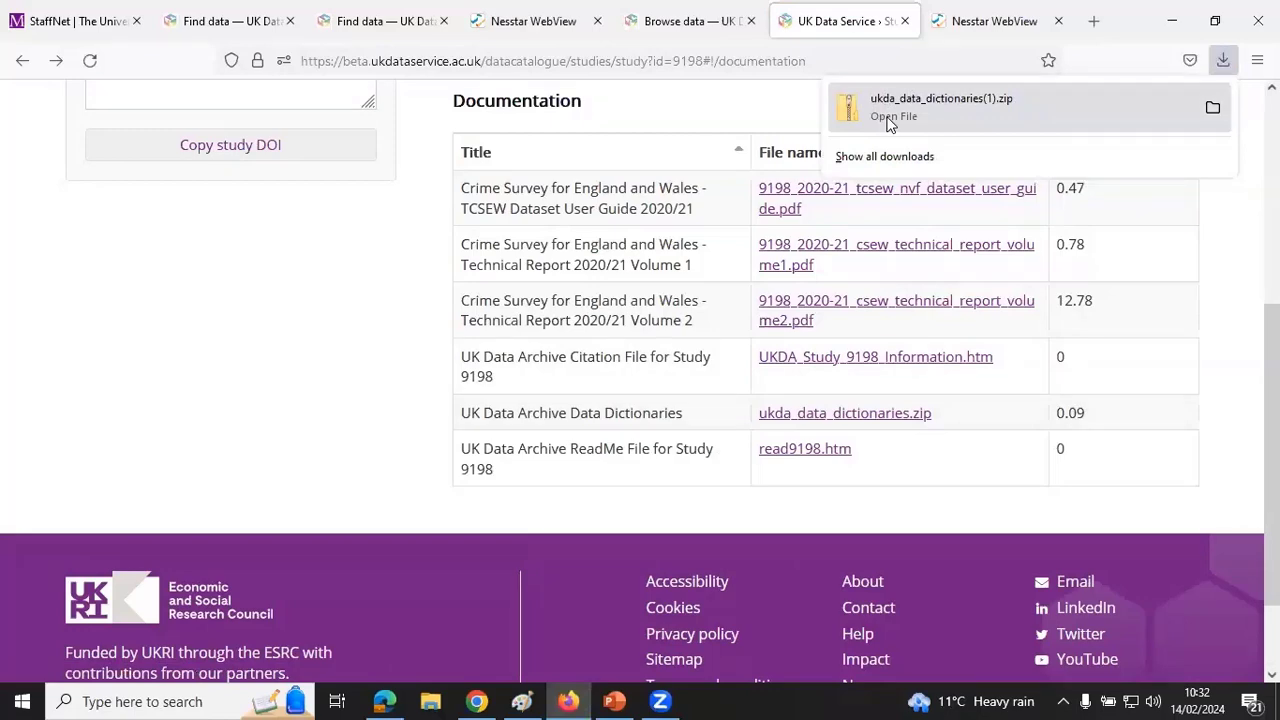
{"action": "left_click", "coordinate": [889, 120]}
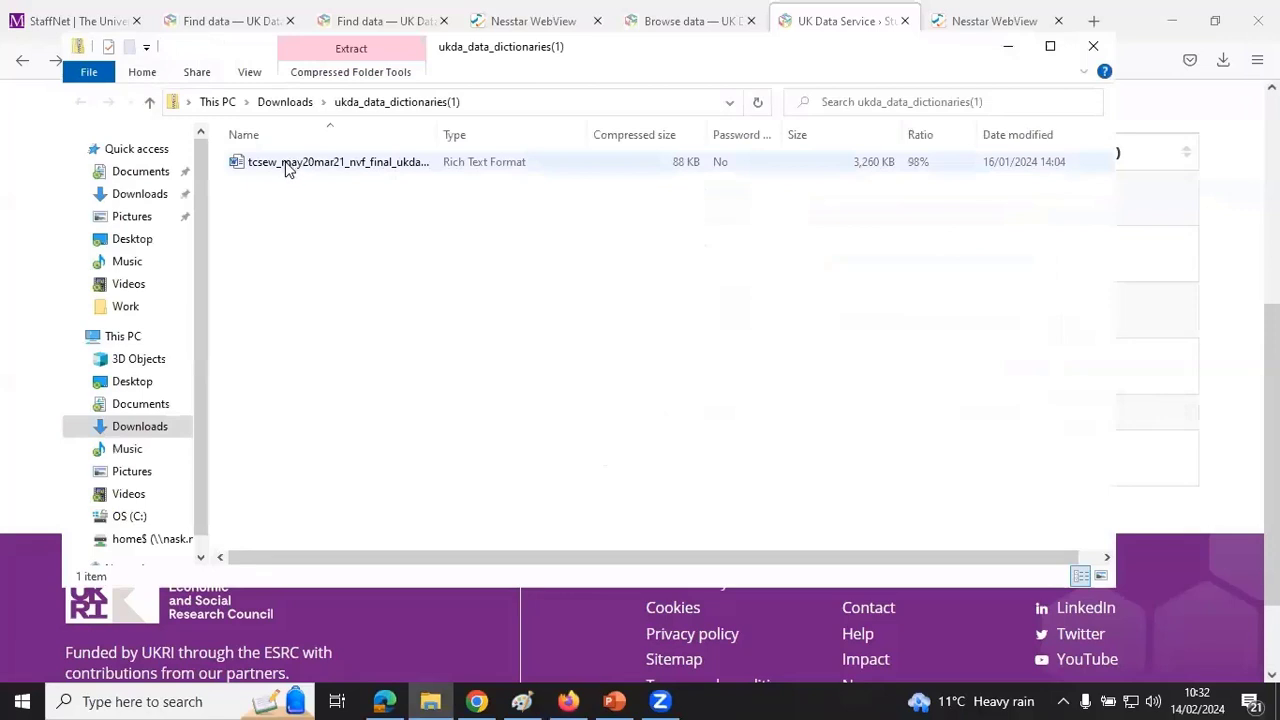
{"action": "left_click", "coordinate": [287, 166]}
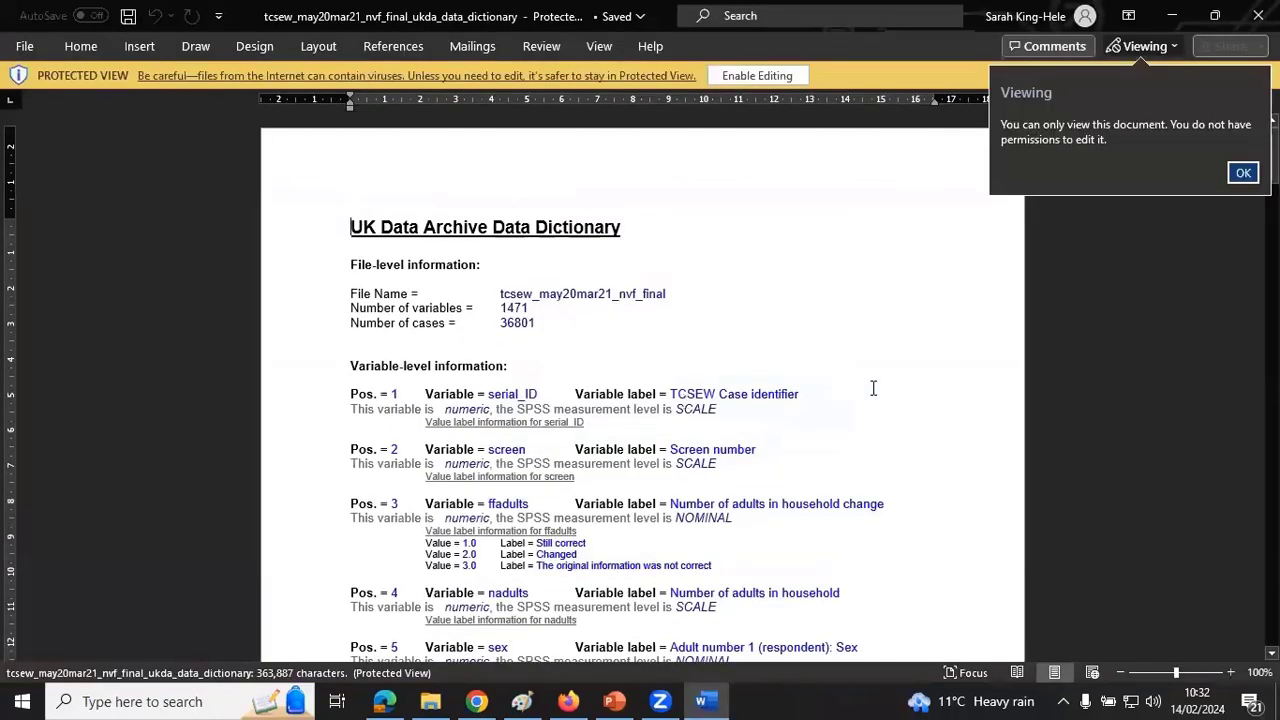
{"action": "left_click", "coordinate": [1242, 172]}
- Read through the data dictionary's file-level information and its first variable entries with their value labels
{"action": "scroll", "coordinate": [932, 362], "scroll_direction": "down", "scroll_amount": 1}
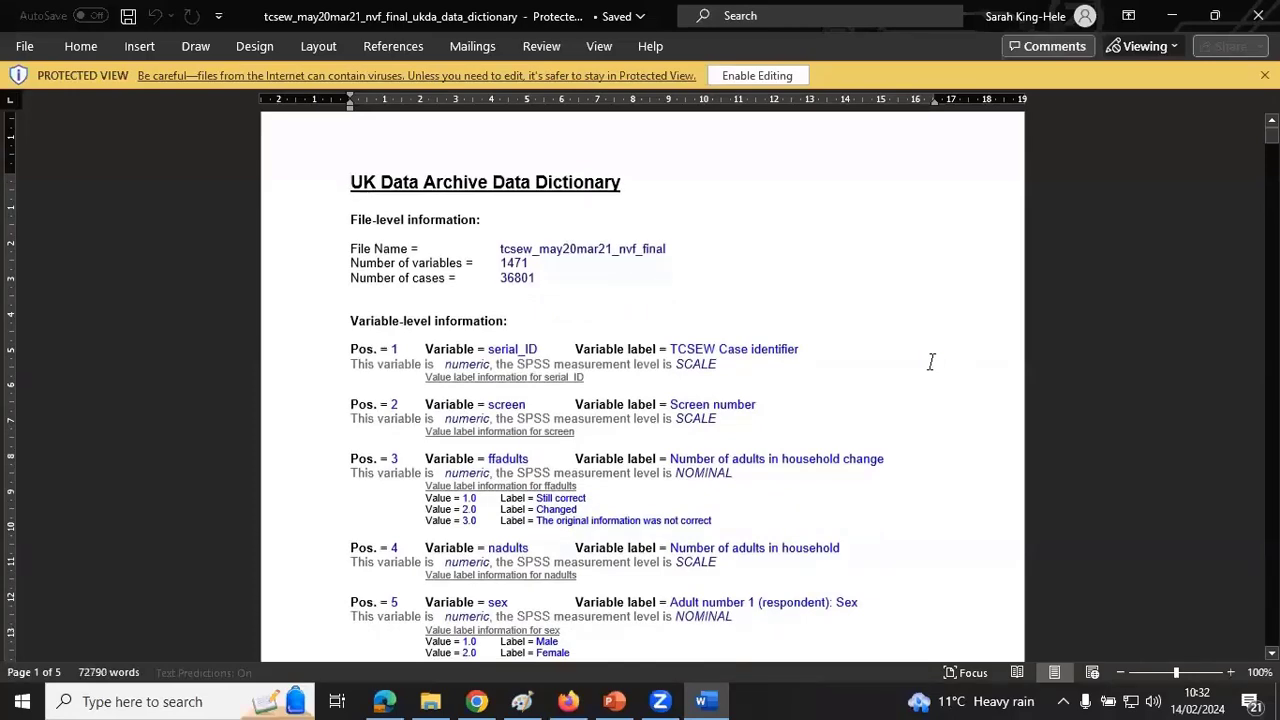
{"action": "scroll", "coordinate": [931, 362], "scroll_direction": "down", "scroll_amount": 1}
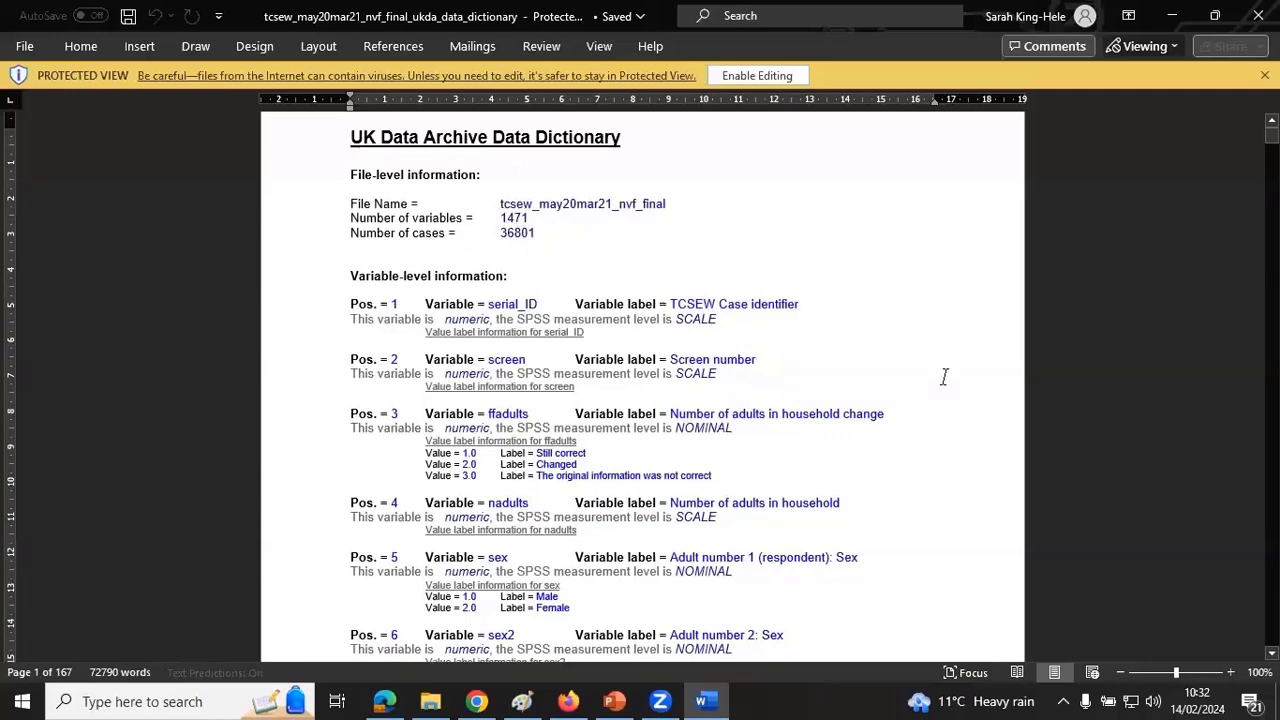
{"action": "scroll", "coordinate": [943, 377], "scroll_direction": "down", "scroll_amount": 2}
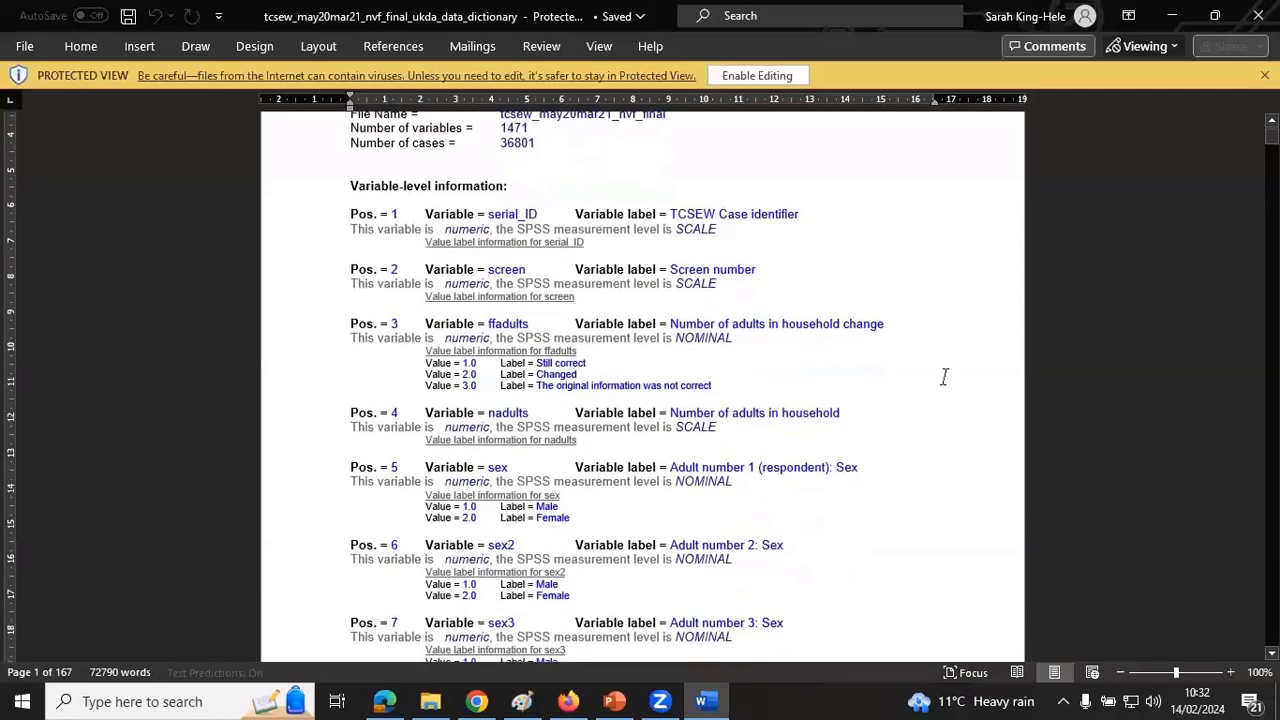
{"action": "scroll", "coordinate": [941, 377], "scroll_direction": "down", "scroll_amount": 1}
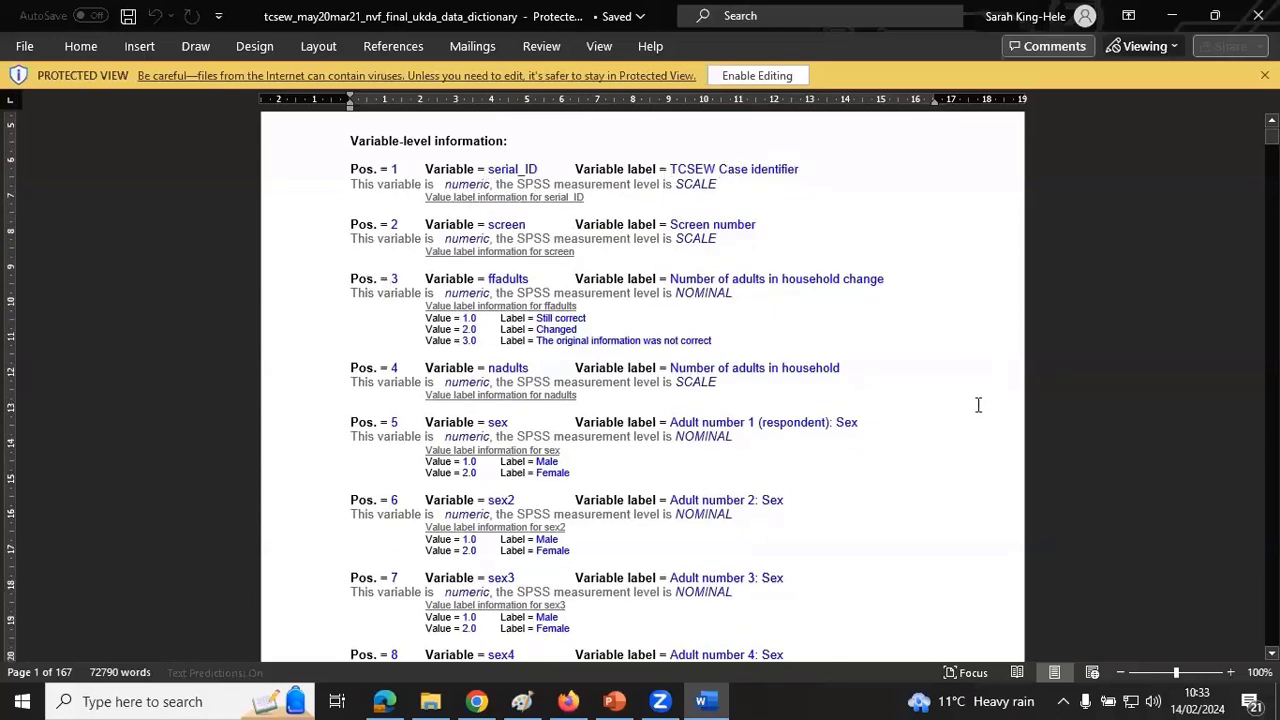
{"action": "scroll", "coordinate": [975, 403], "scroll_direction": "down", "scroll_amount": 4}
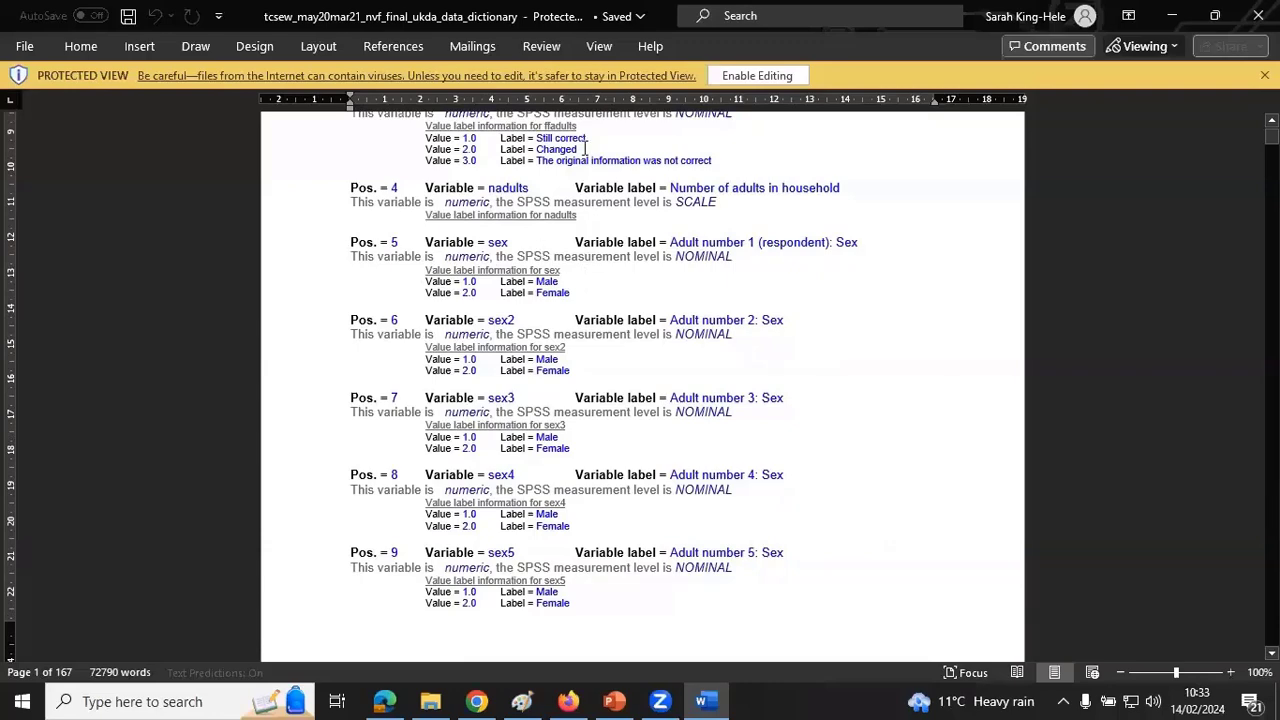
- Dismiss the protected view notice, switch back to Firefox, read the study's read9198.htm ReadMe file, and return to the documentation list
{"action": "left_click", "coordinate": [1264, 75]}
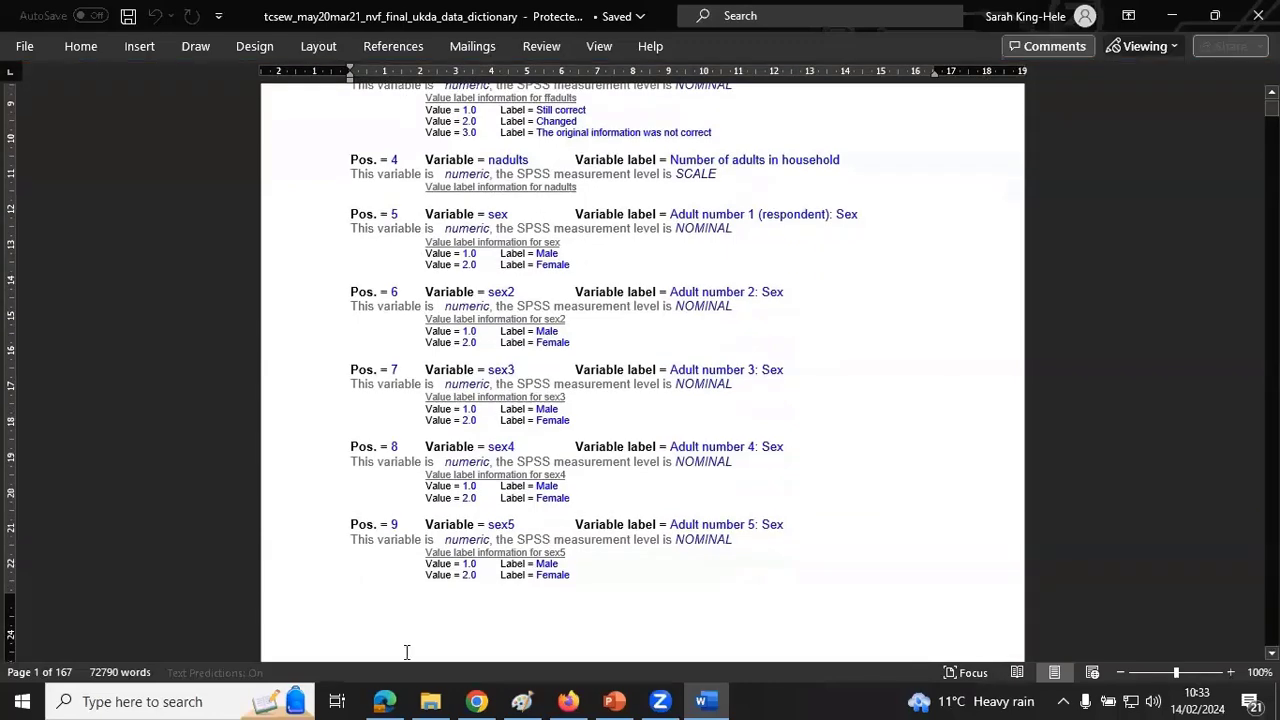
{"action": "left_click", "coordinate": [568, 701]}
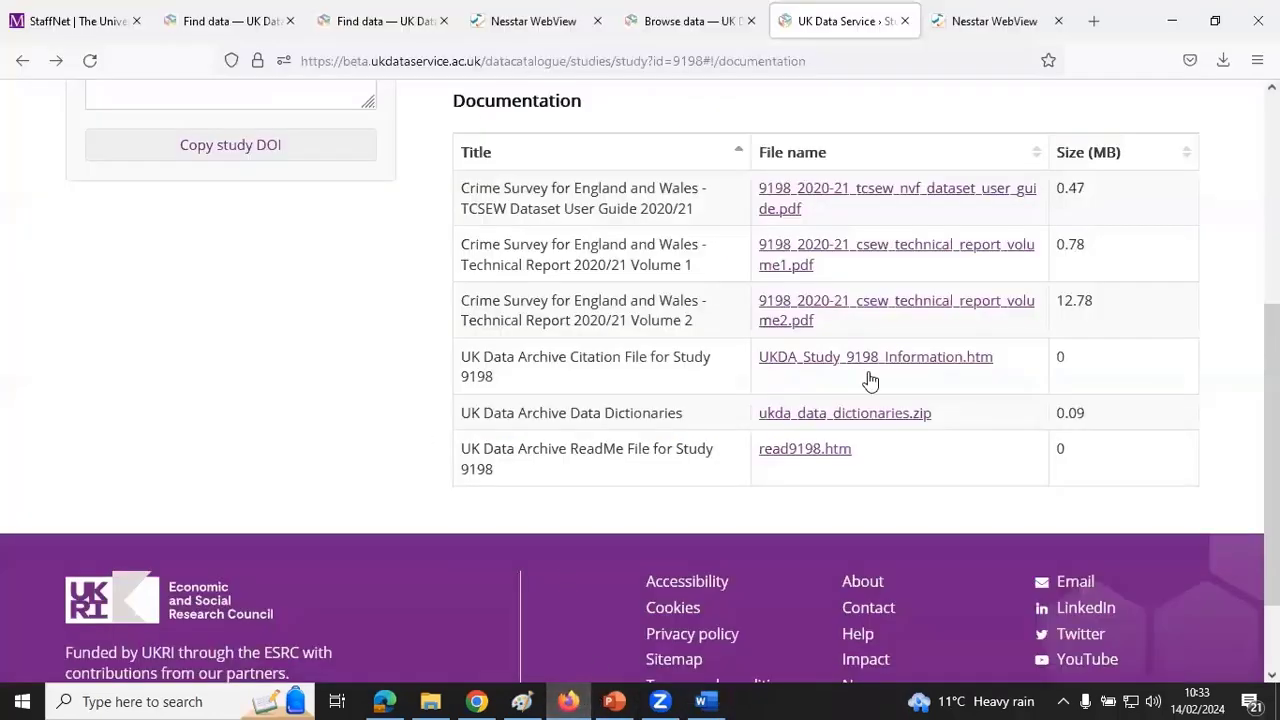
{"action": "left_click", "coordinate": [791, 450]}
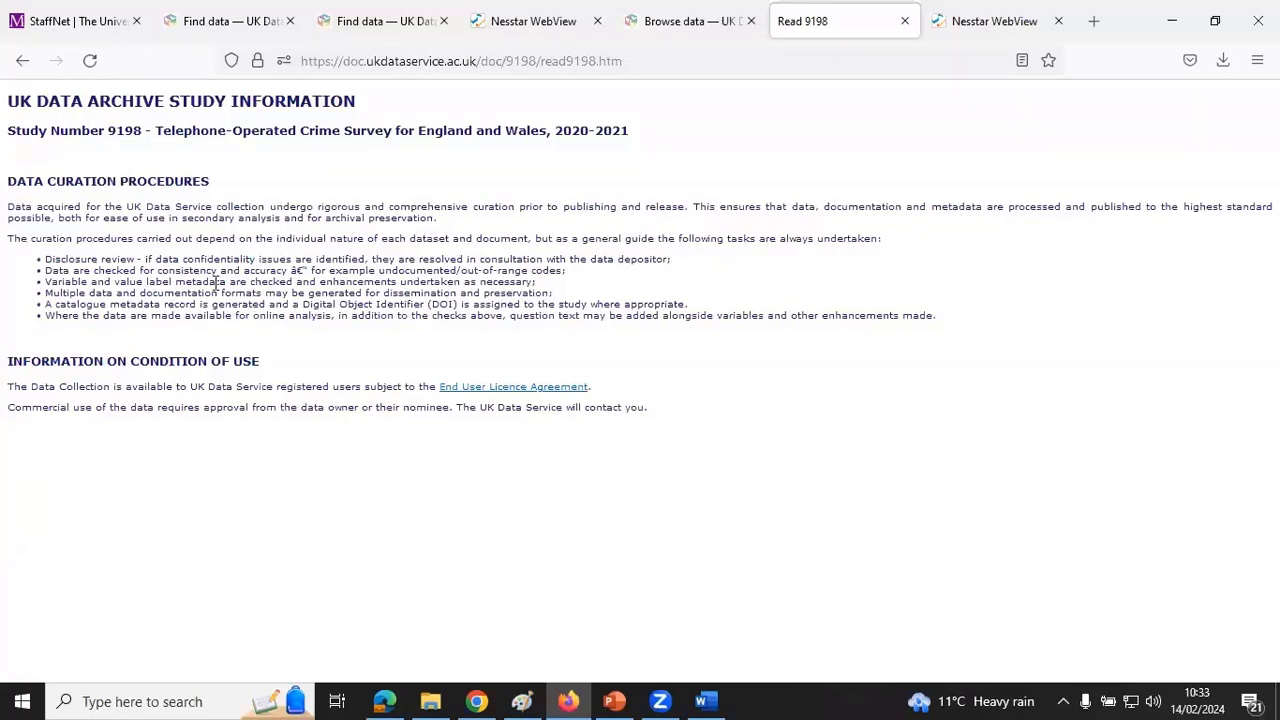
{"action": "left_click", "coordinate": [22, 62]}
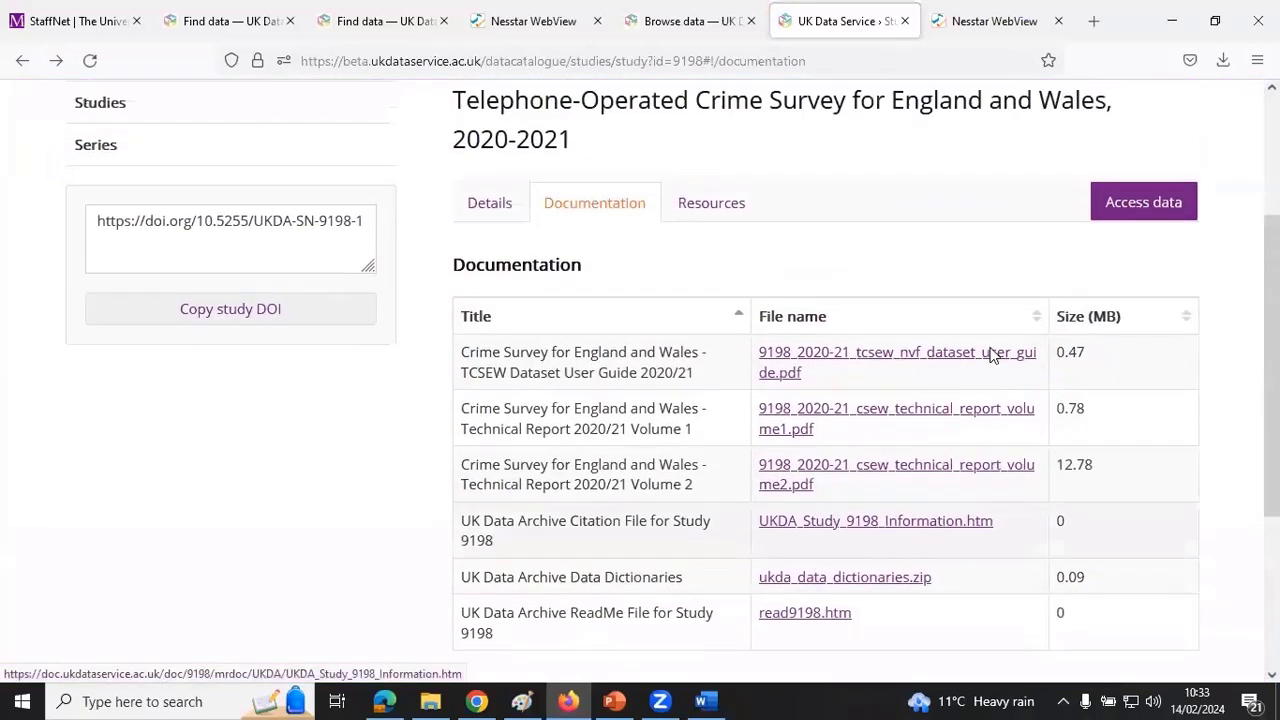
- Open the study's Resources and look through its case studies and its publications and reports
{"action": "left_click", "coordinate": [720, 330]}
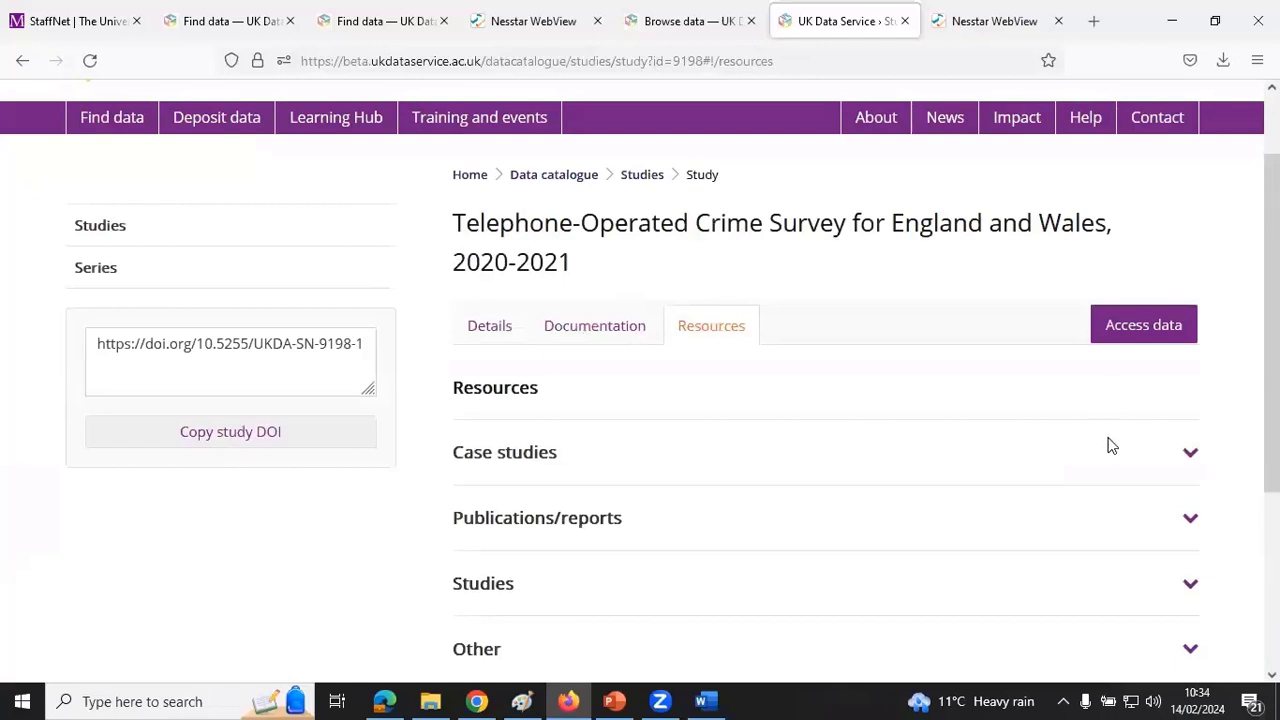
{"action": "scroll", "coordinate": [1108, 443], "scroll_direction": "down", "scroll_amount": 3}
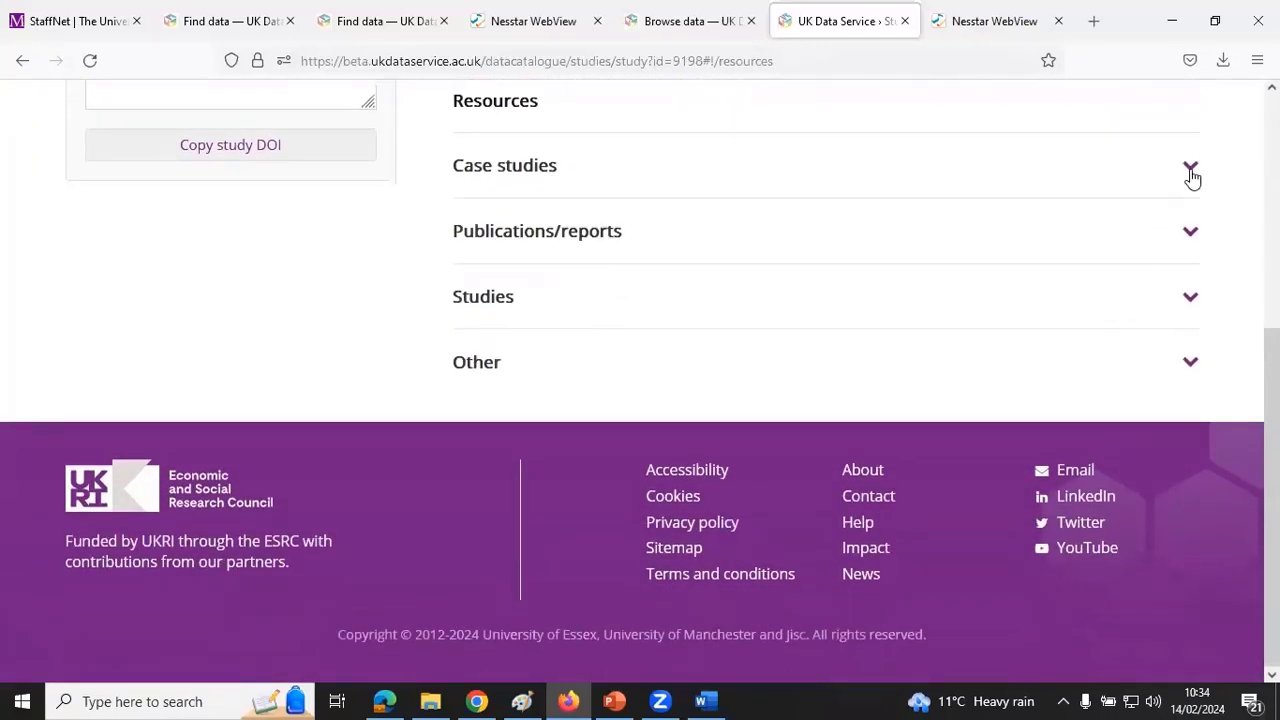
{"action": "left_click", "coordinate": [1190, 168]}
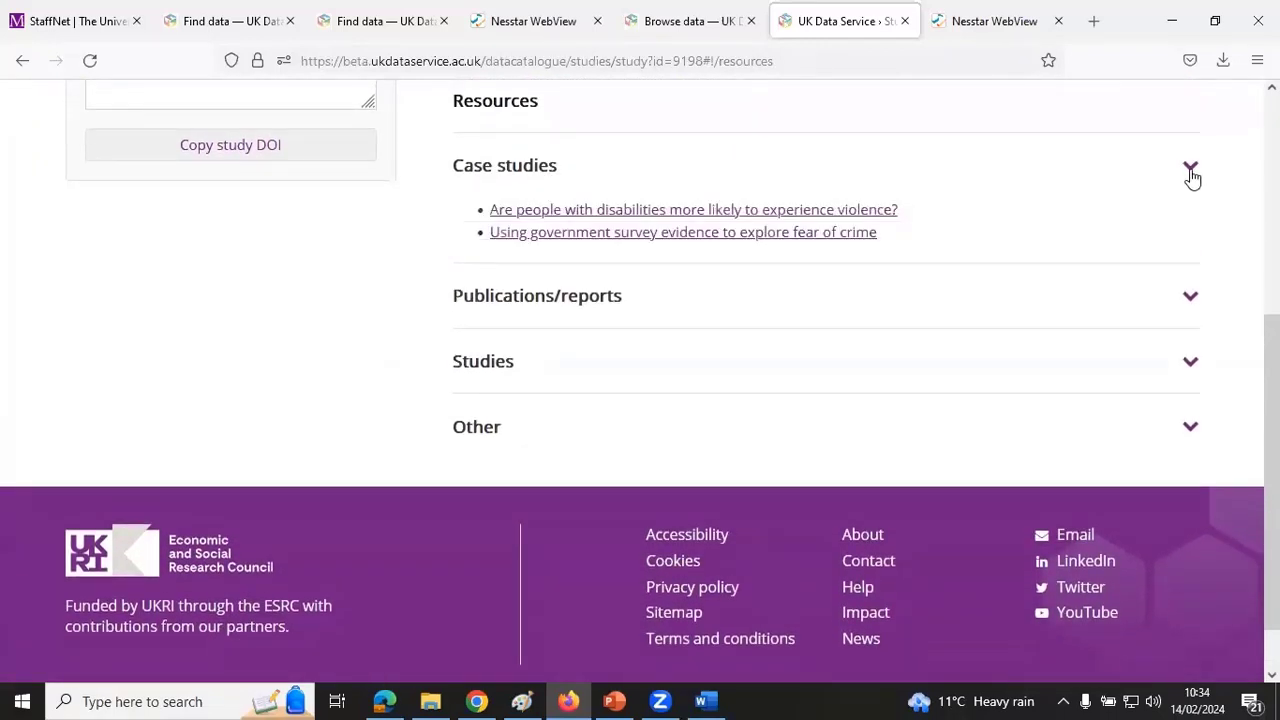
{"action": "left_click", "coordinate": [1190, 170]}
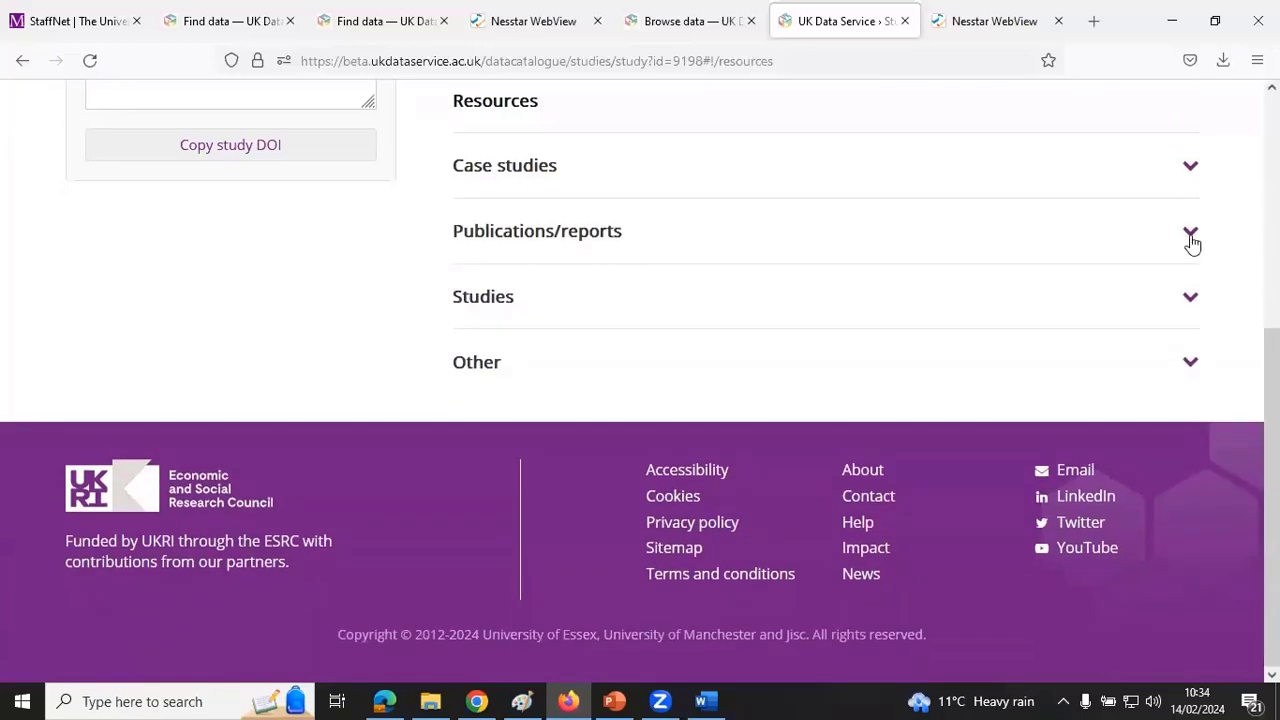
{"action": "left_click", "coordinate": [1192, 234]}
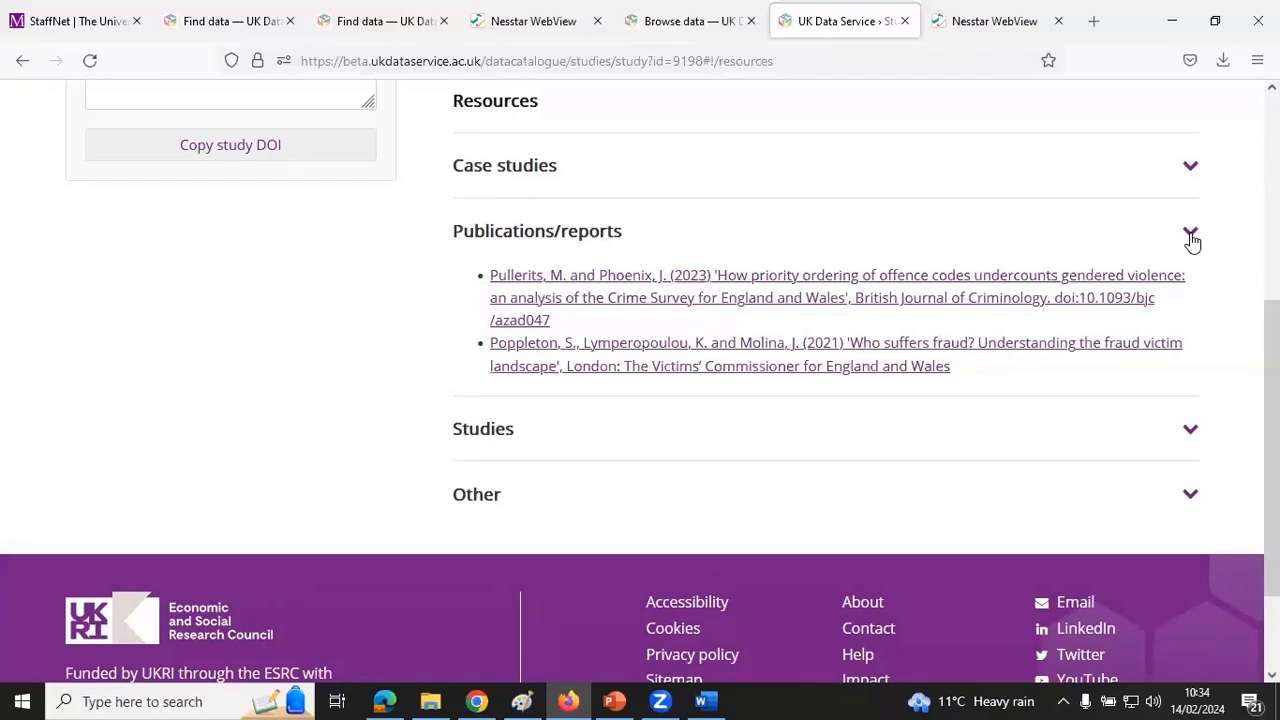
{"action": "left_click", "coordinate": [1191, 236]}
- Look through the related studies and the other links listed in the study's Resources
{"action": "left_click", "coordinate": [1189, 302]}
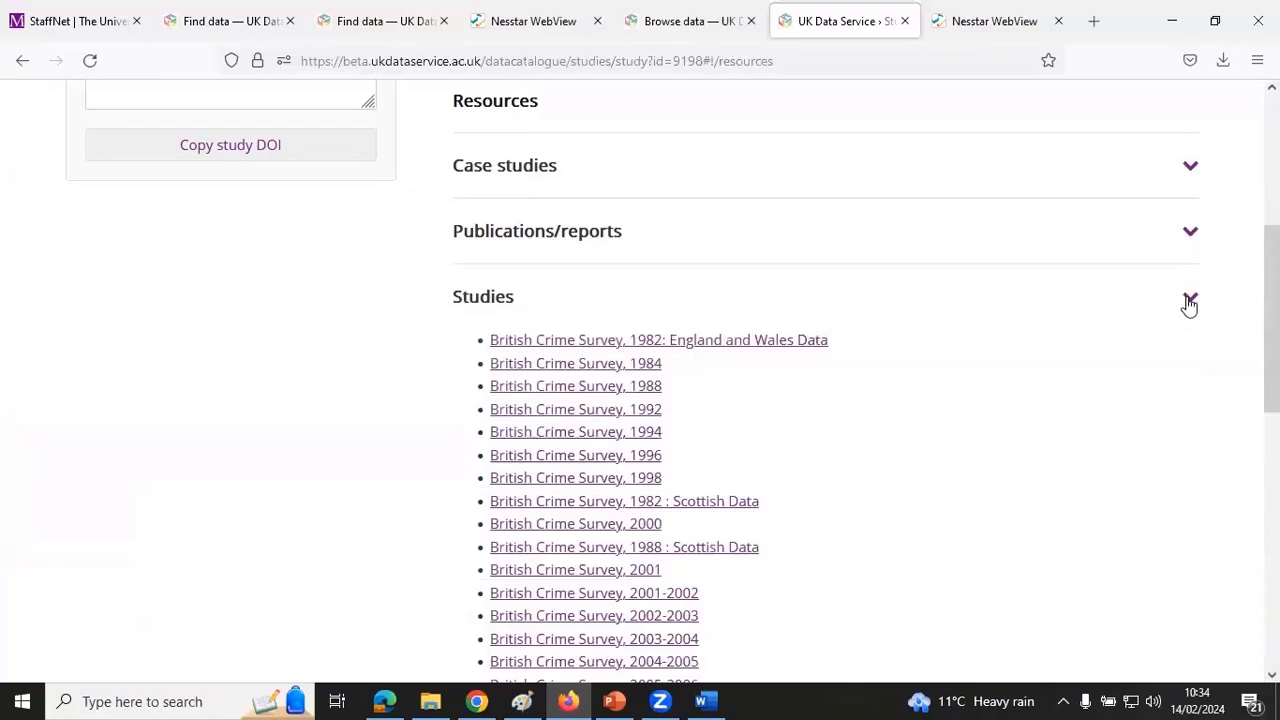
{"action": "scroll", "coordinate": [1160, 369], "scroll_direction": "down", "scroll_amount": 3}
{"action": "scroll", "coordinate": [1162, 367], "scroll_direction": "up", "scroll_amount": 2}
{"action": "scroll", "coordinate": [1165, 360], "scroll_direction": "up", "scroll_amount": 1}
{"action": "left_click", "coordinate": [1189, 298]}
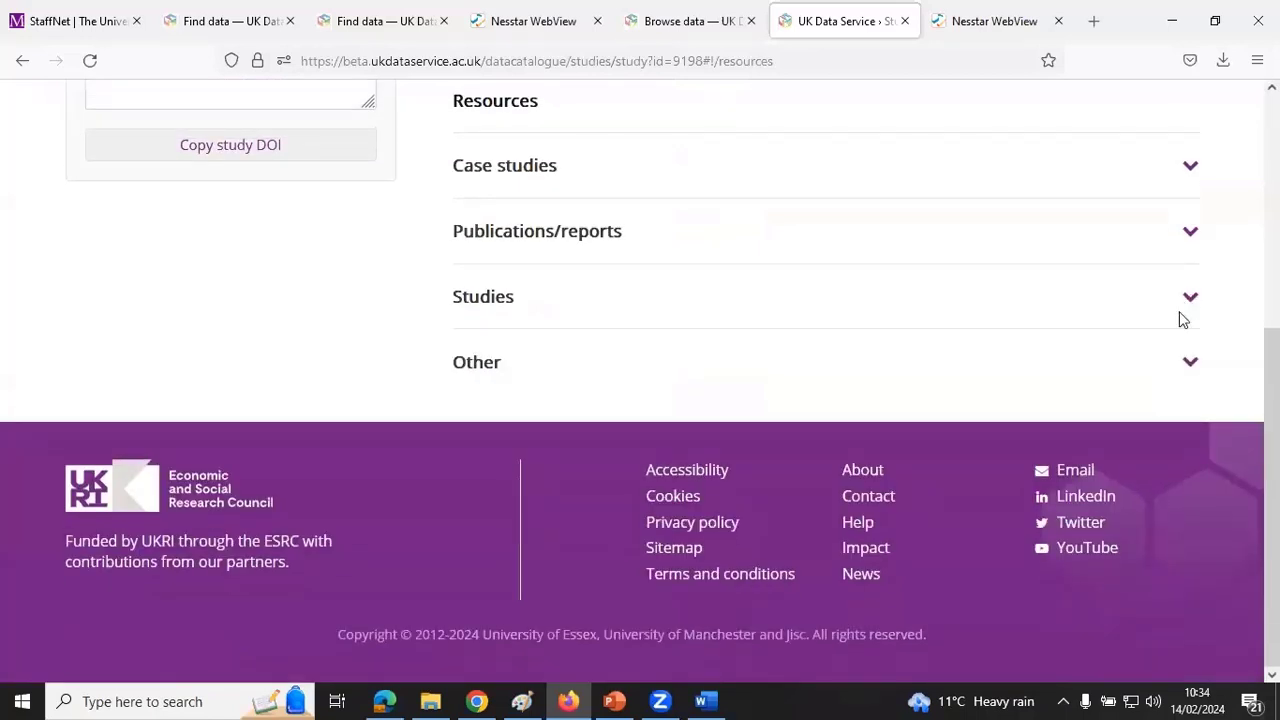
{"action": "left_click", "coordinate": [1193, 366]}
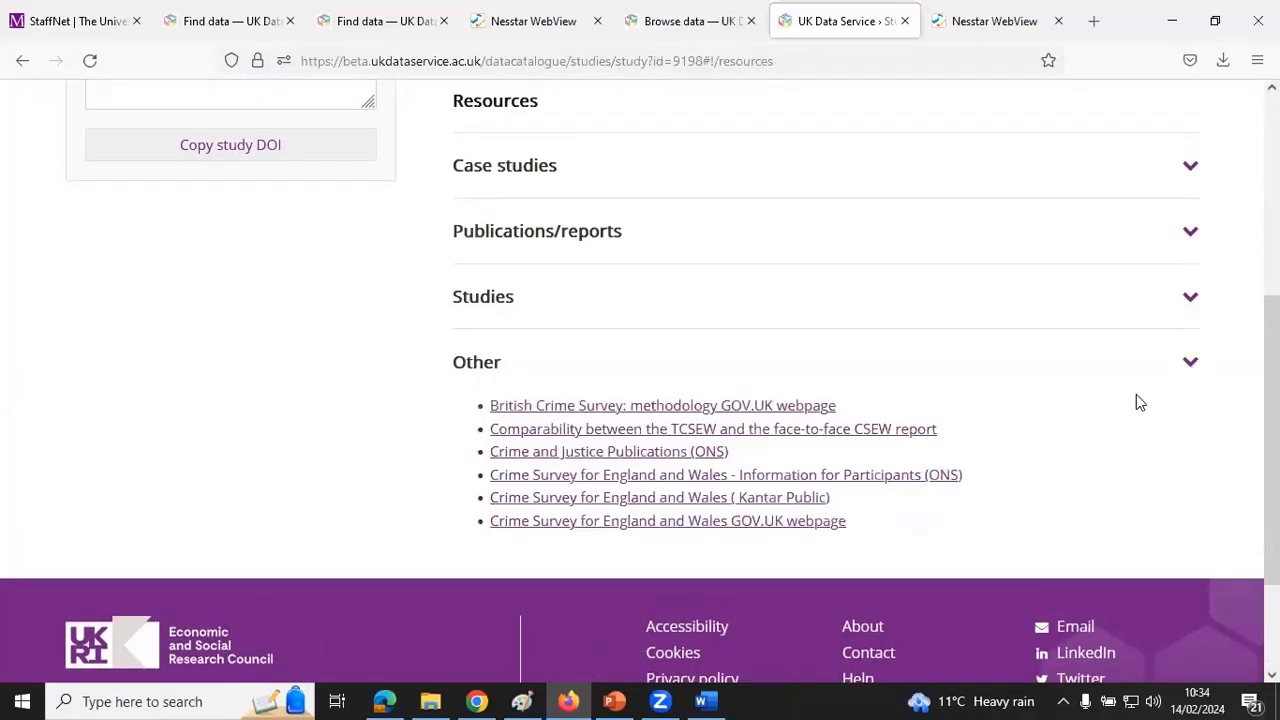
- Open the study's data access conditions and continue to the login page
{"action": "scroll", "coordinate": [1098, 400], "scroll_direction": "up", "scroll_amount": 3}
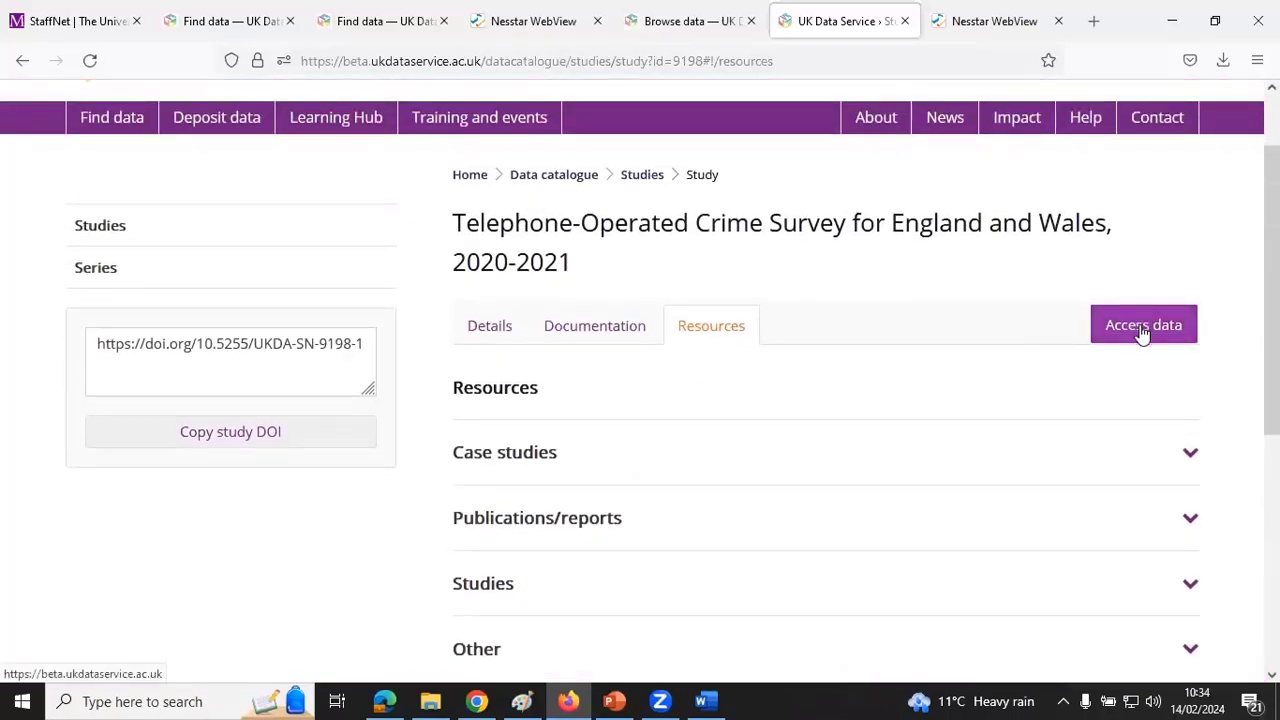
{"action": "left_click", "coordinate": [1141, 333]}
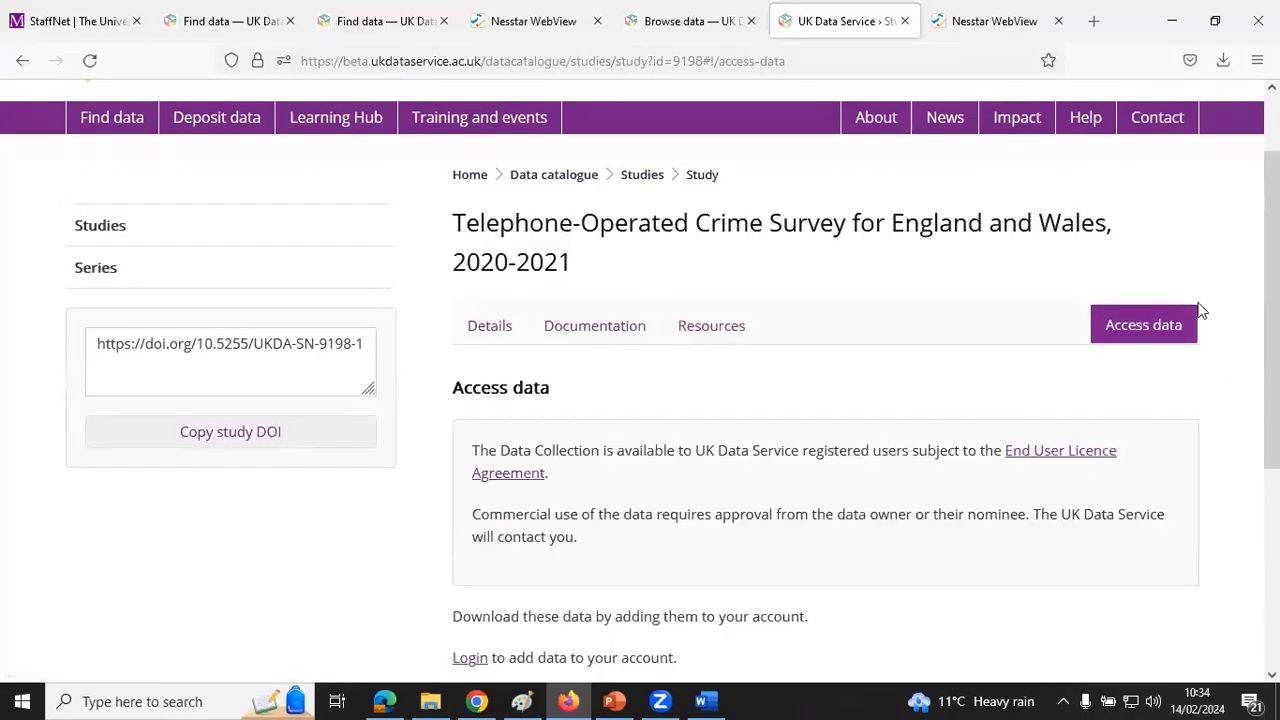
{"action": "scroll", "coordinate": [1149, 463], "scroll_direction": "down", "scroll_amount": 2}
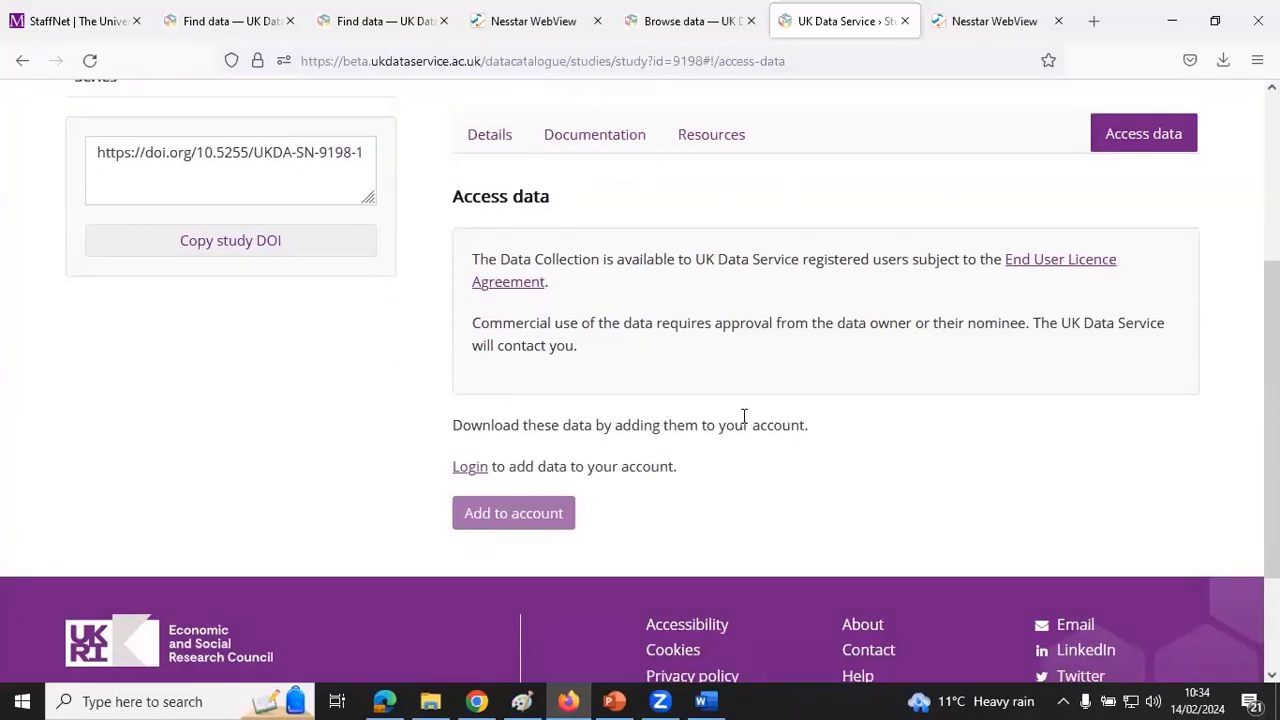
{"action": "scroll", "coordinate": [765, 445], "scroll_direction": "down", "scroll_amount": 1}
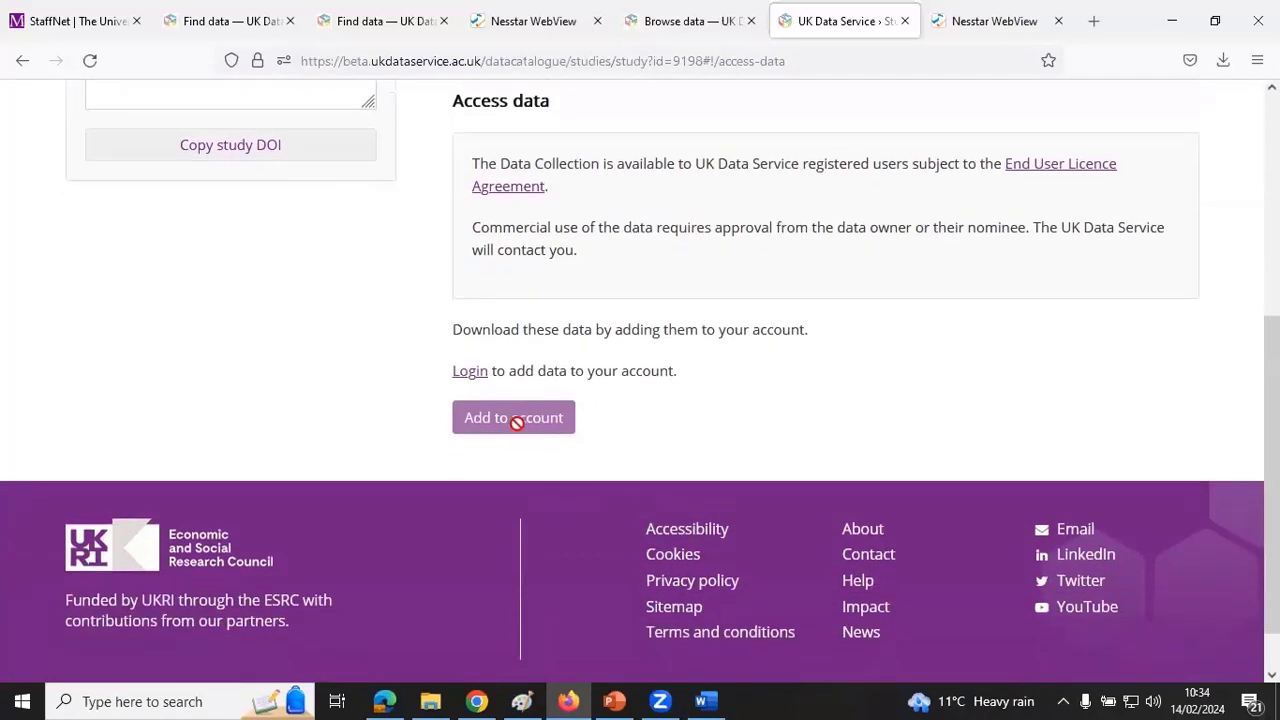
{"action": "left_click", "coordinate": [469, 372]}
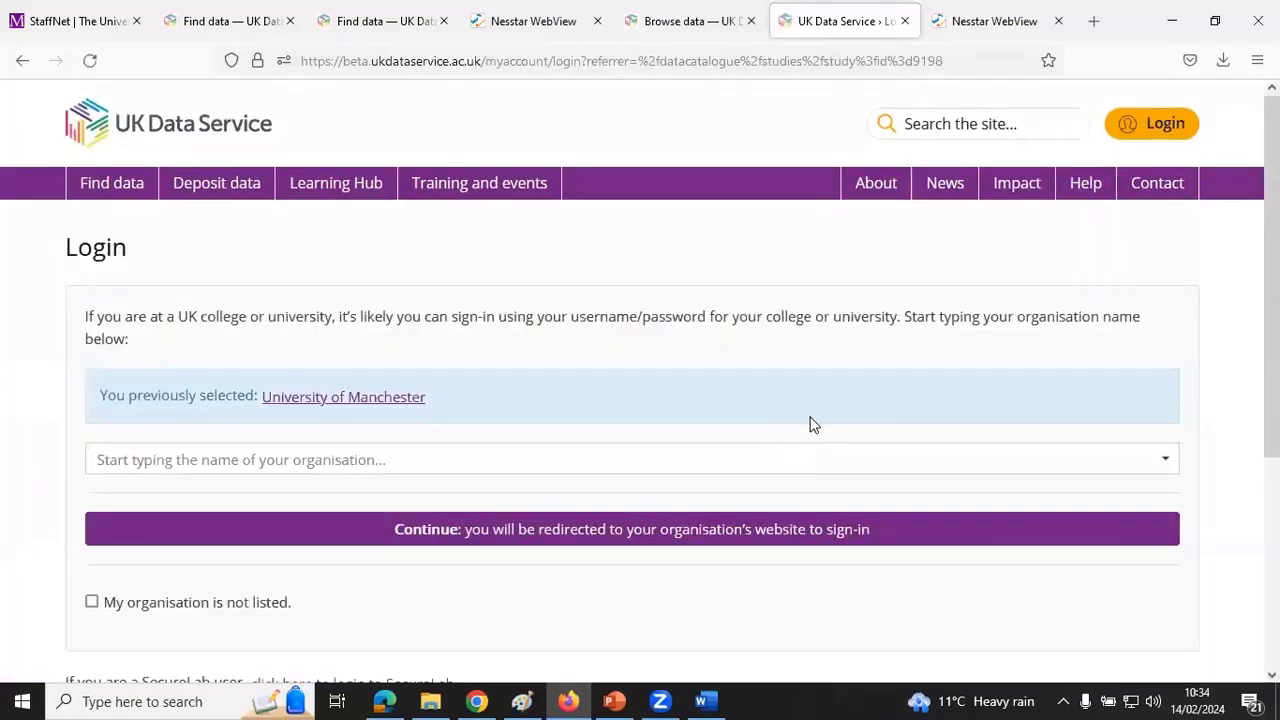
- Mark the organisation as not listed and read the registration instructions for requesting a username
{"action": "scroll", "coordinate": [812, 425], "scroll_direction": "down", "scroll_amount": 2}
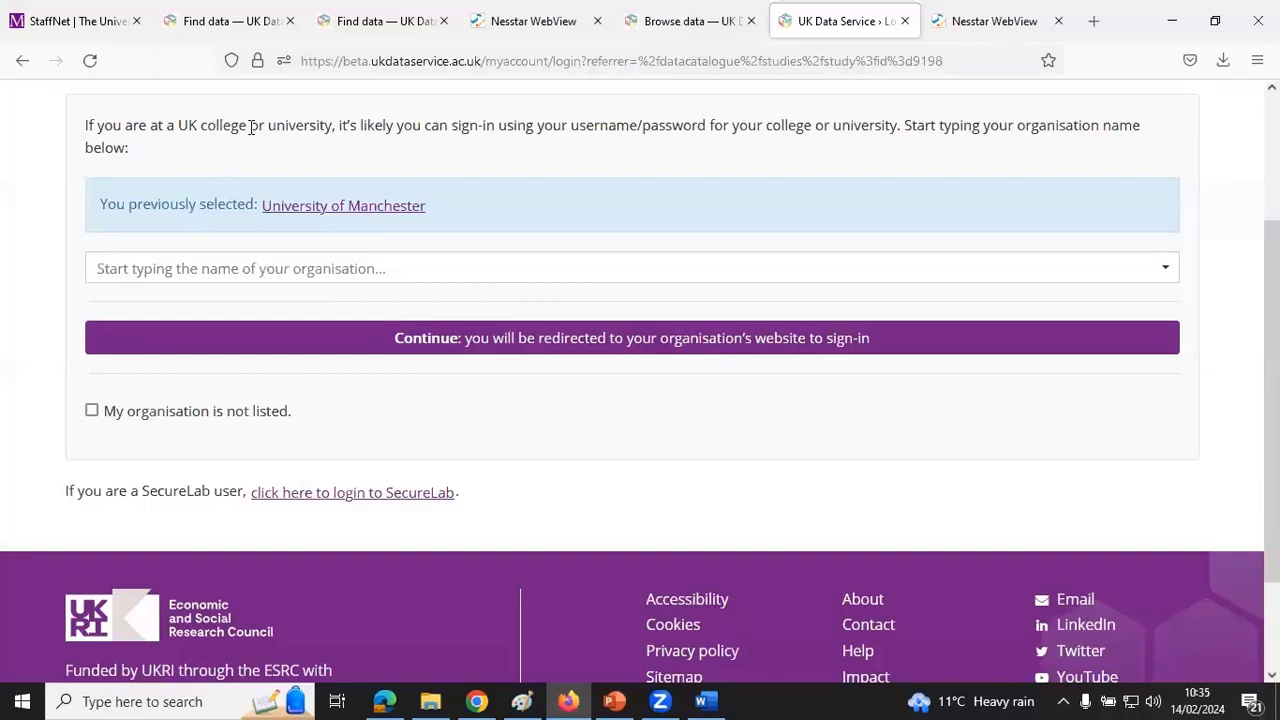
{"action": "left_click", "coordinate": [92, 411]}
{"action": "scroll", "coordinate": [826, 557], "scroll_direction": "down", "scroll_amount": 2}
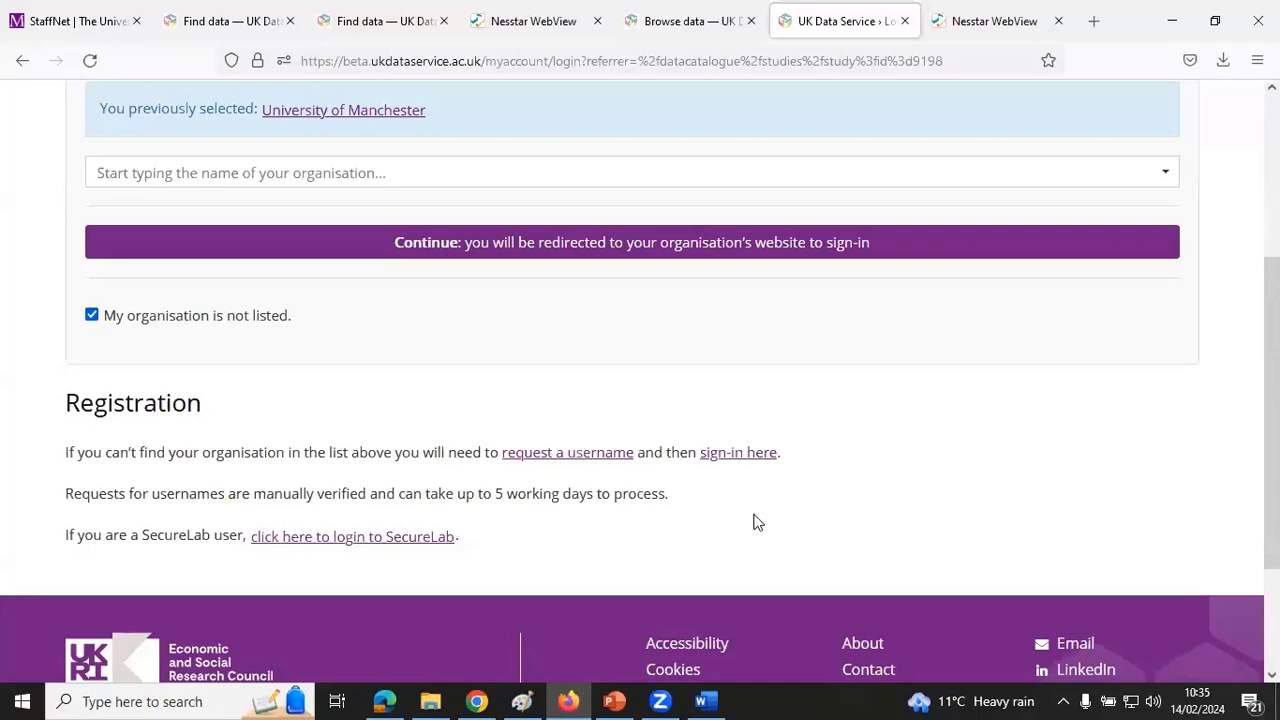
{"action": "scroll", "coordinate": [755, 522], "scroll_direction": "up", "scroll_amount": 1}
{"action": "scroll", "coordinate": [755, 522], "scroll_direction": "up", "scroll_amount": 1}
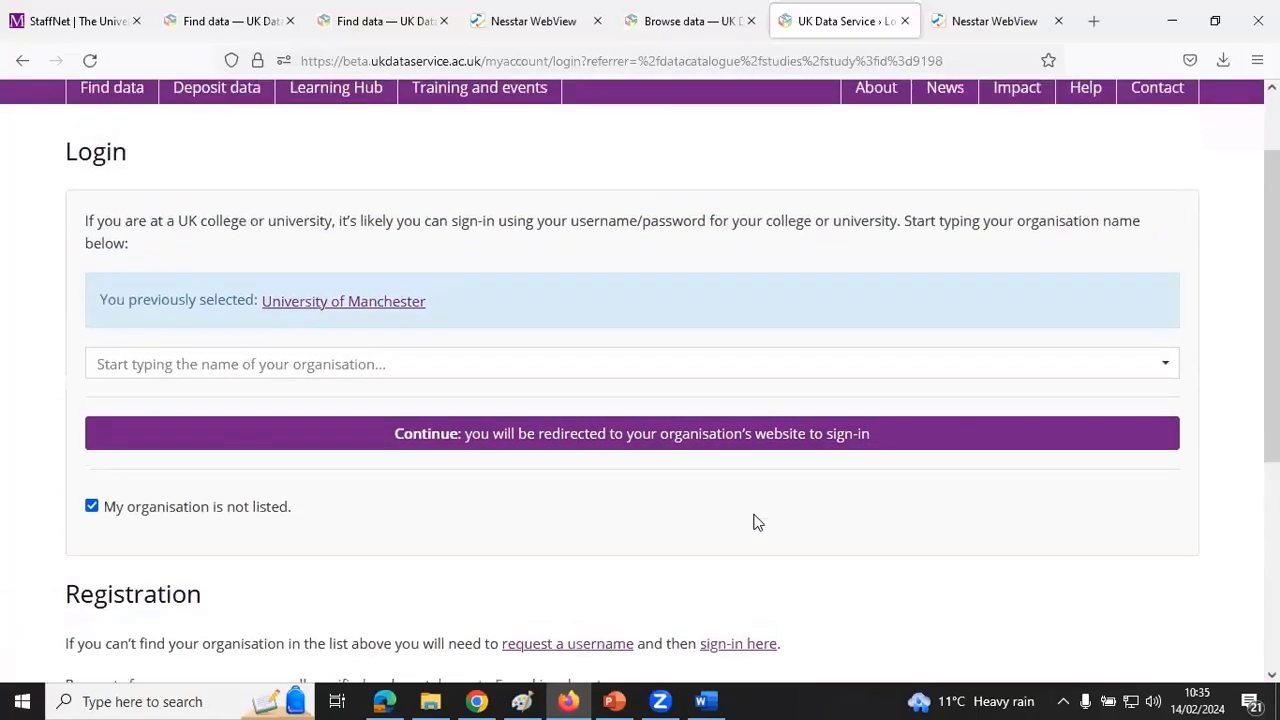
- Log in through the University of Manchester, entering the account username and password
{"action": "left_click", "coordinate": [348, 303]}
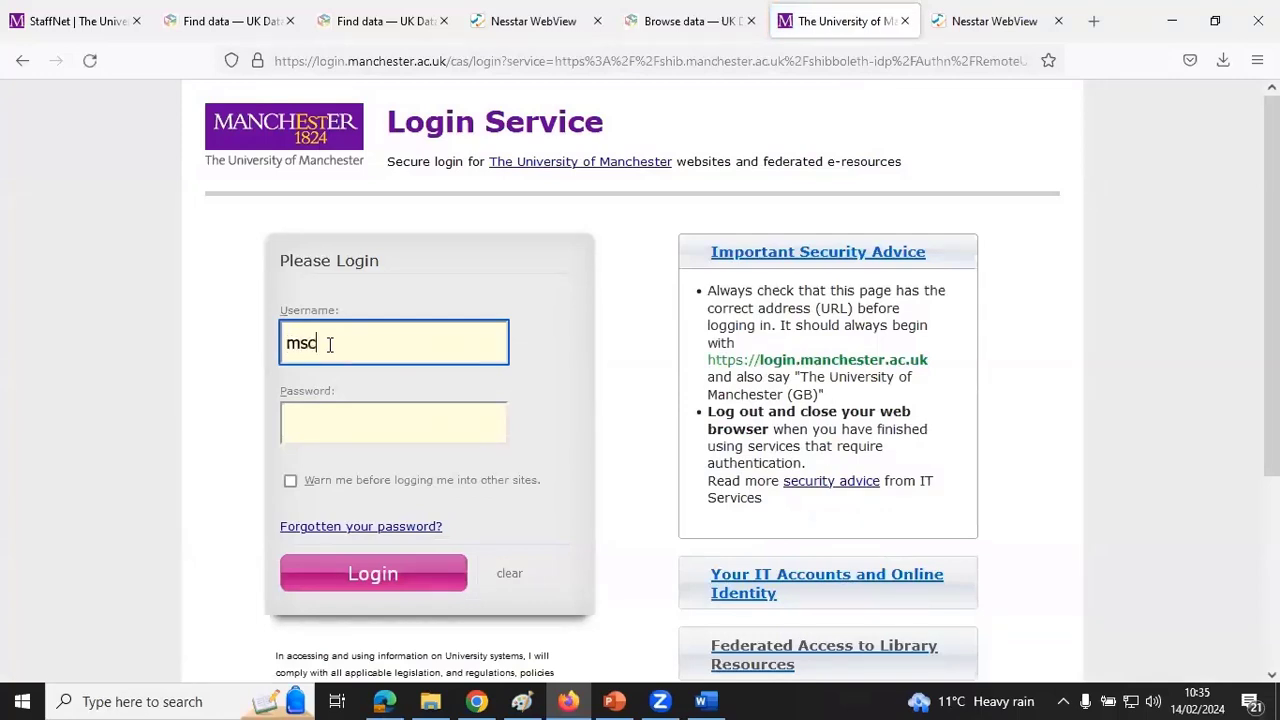
{"action": "key", "text": "Tab"}
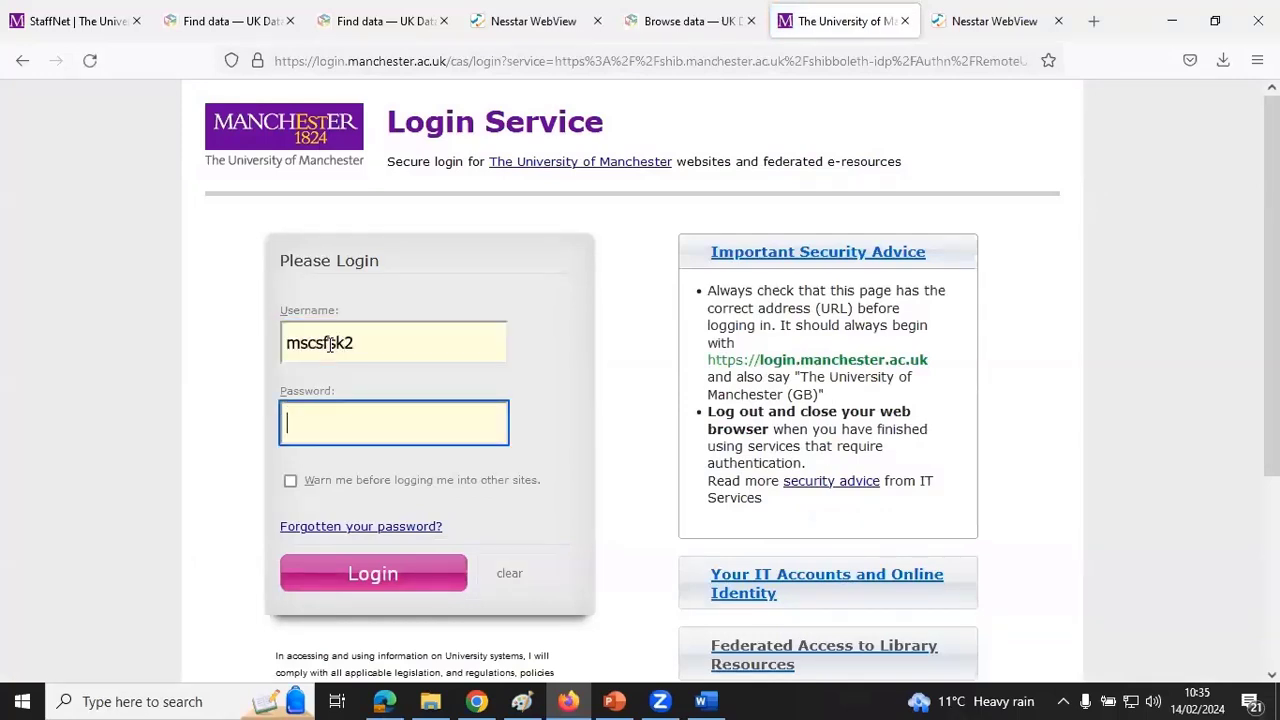
{"action": "type", "text": "•••••••••••••"}
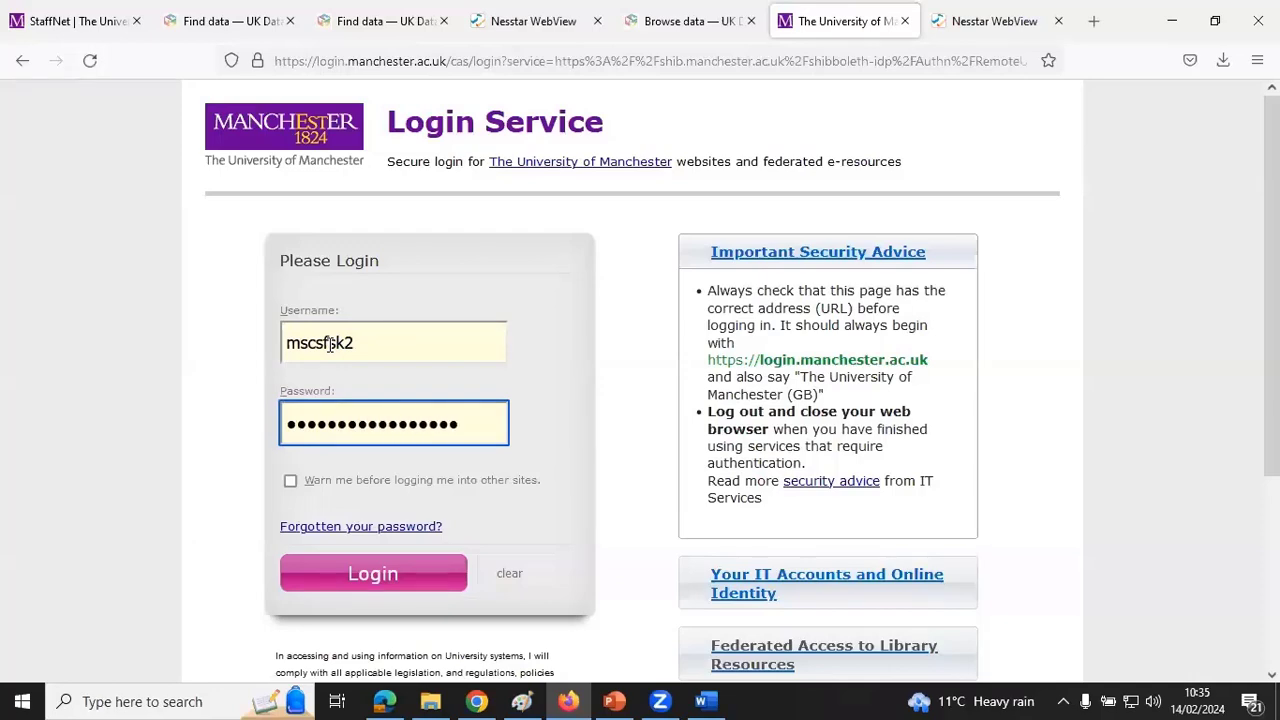
{"action": "key", "text": "Return"}
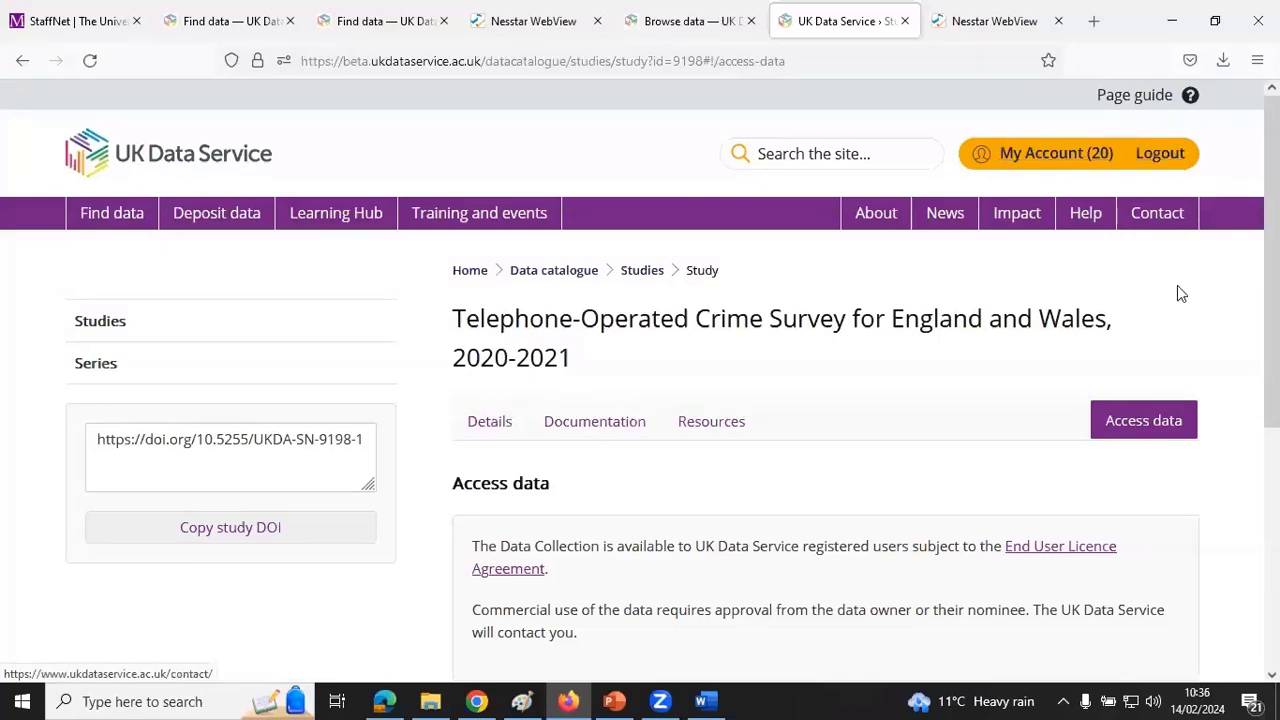
- Add the Telephone-Operated Crime Survey for England and Wales, 2020-2021 to the account
{"action": "scroll", "coordinate": [1191, 358], "scroll_direction": "down", "scroll_amount": 5}
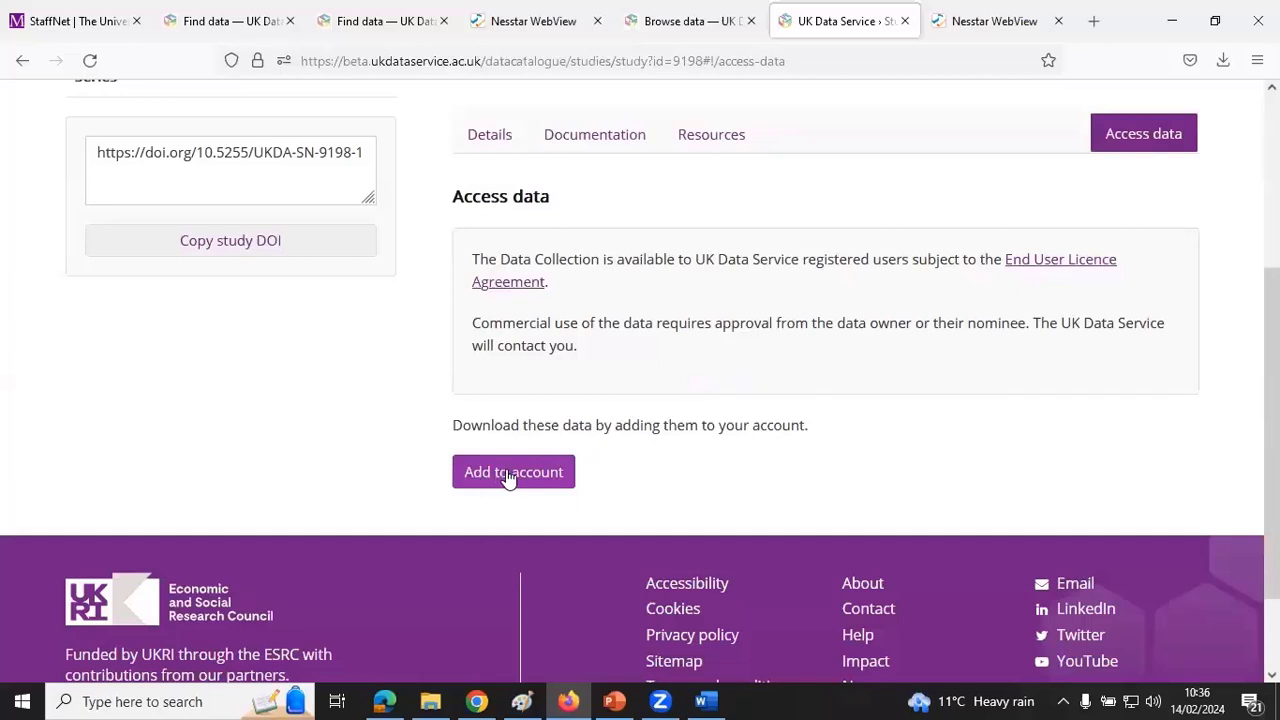
{"action": "left_click", "coordinate": [510, 474]}
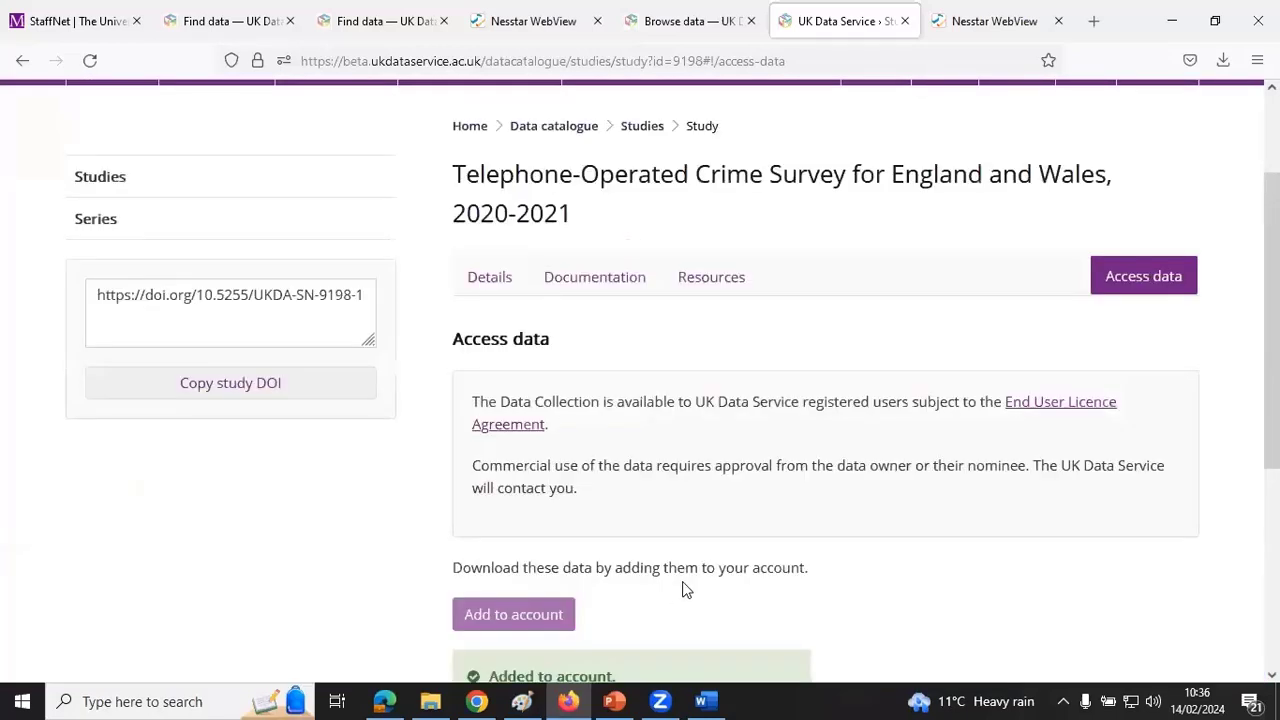
{"action": "scroll", "coordinate": [797, 566], "scroll_direction": "down", "scroll_amount": 1}
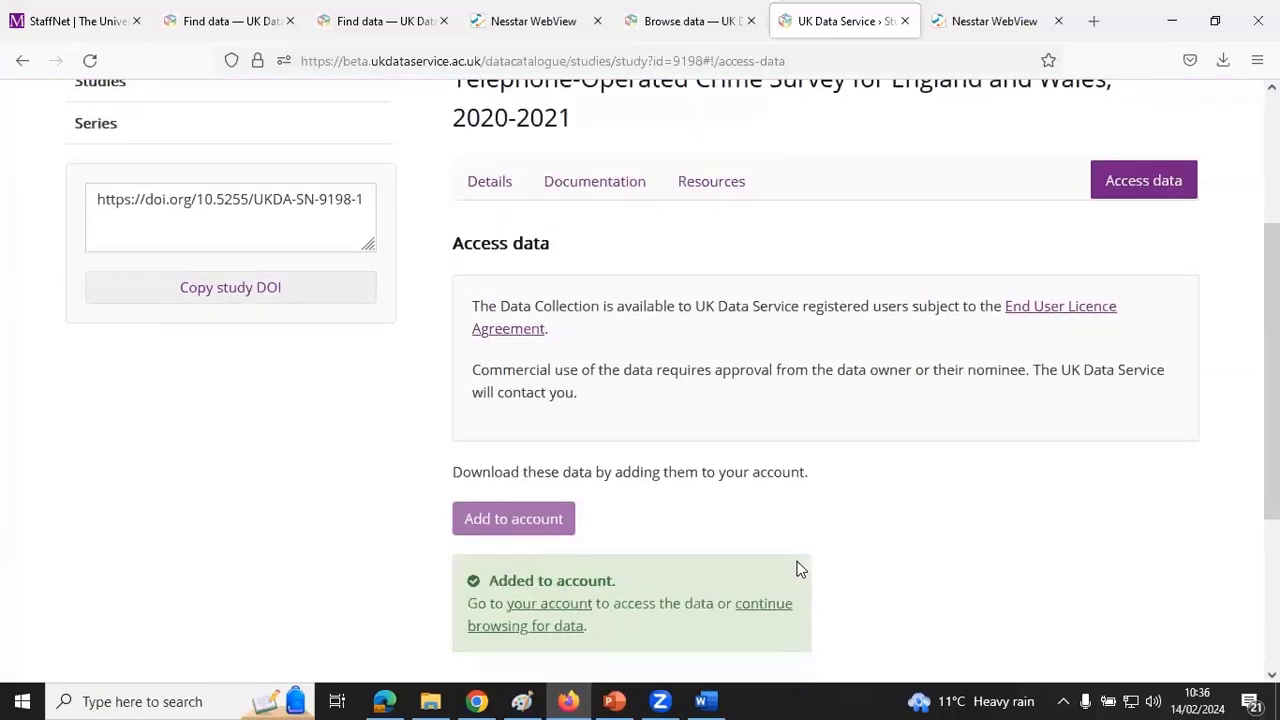
- Open My Account and review its overview of data and deposits
{"action": "scroll", "coordinate": [957, 588], "scroll_direction": "up", "scroll_amount": 3}
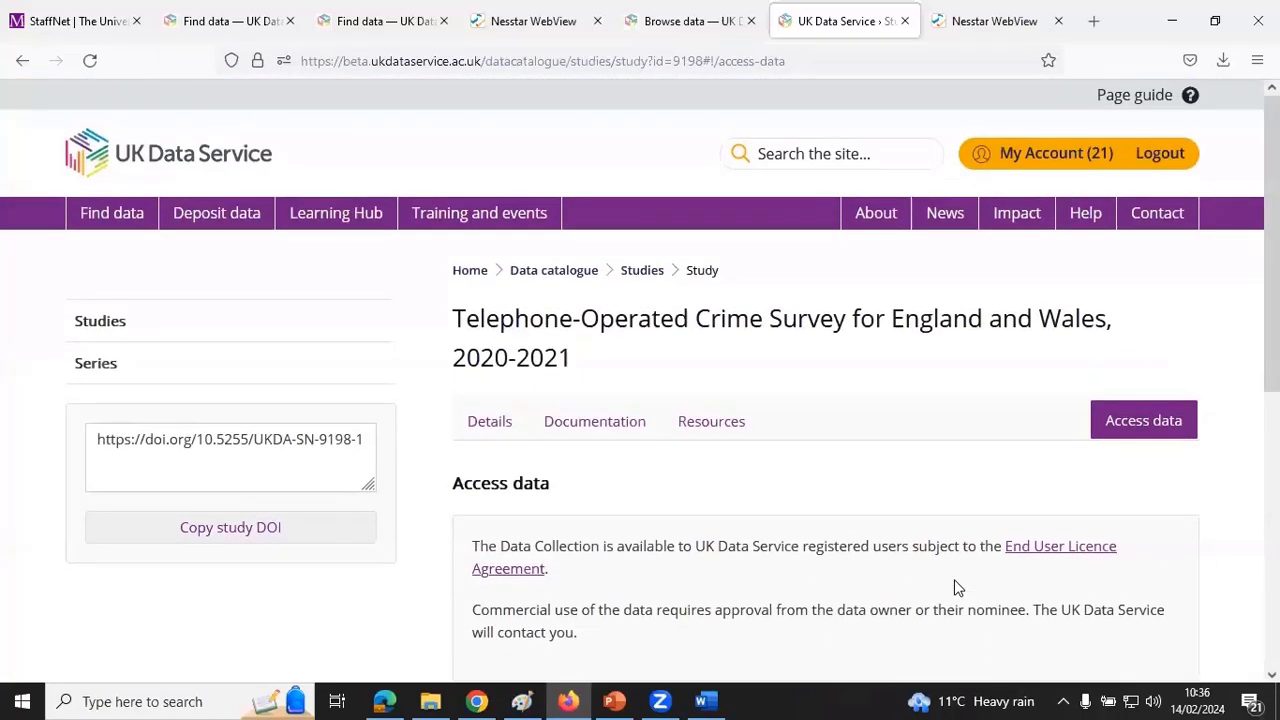
{"action": "left_click", "coordinate": [1030, 158]}
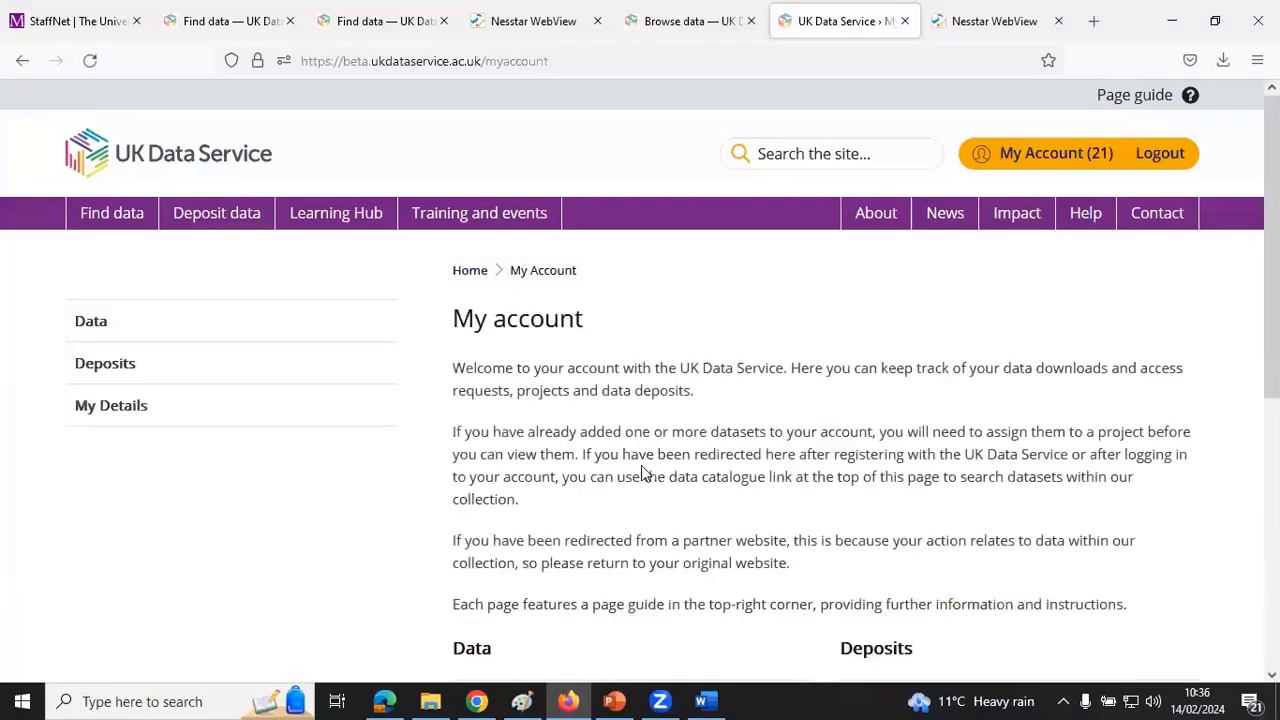
{"action": "scroll", "coordinate": [724, 497], "scroll_direction": "down", "scroll_amount": 2}
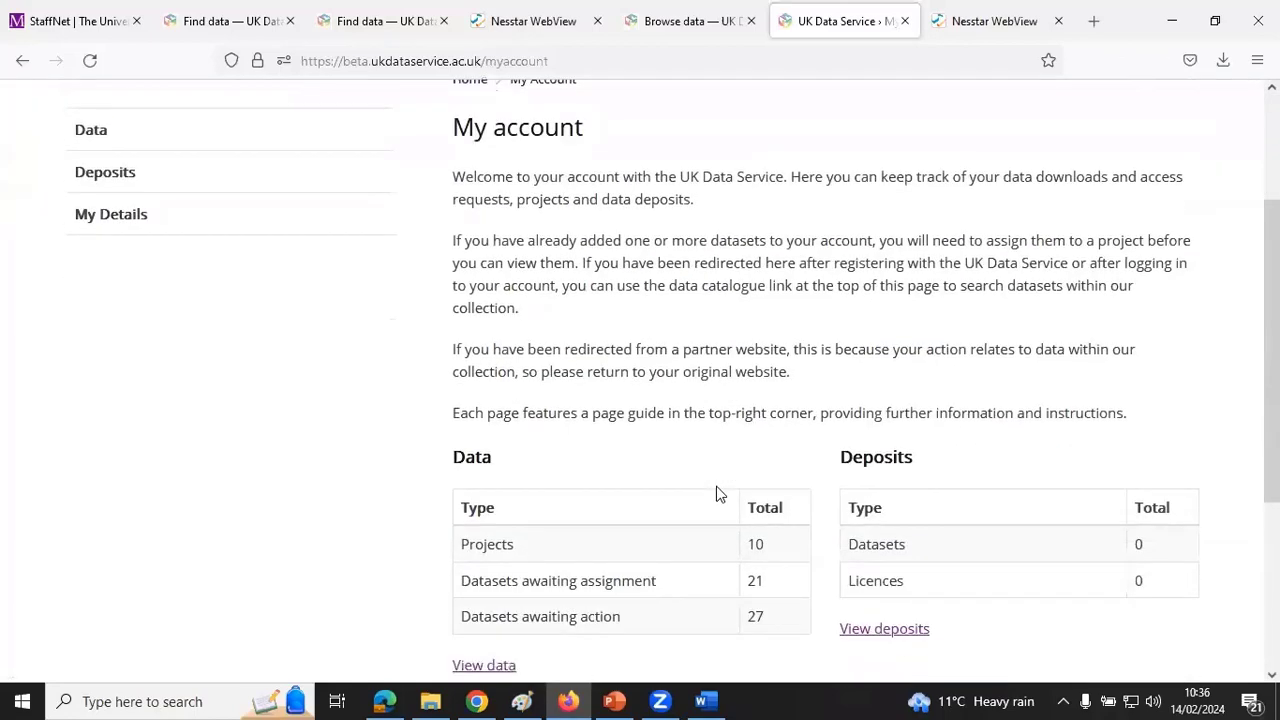
{"action": "scroll", "coordinate": [716, 493], "scroll_direction": "up", "scroll_amount": 1}
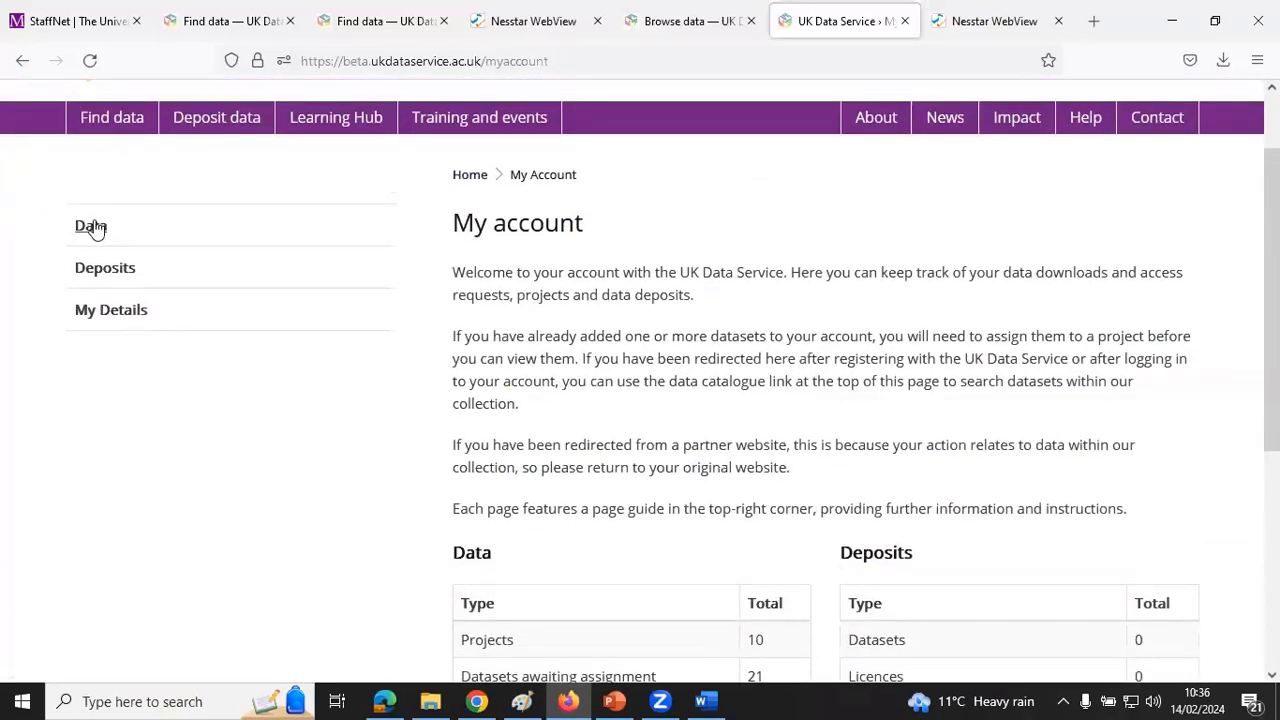
- Open the account's Data page and locate study 9198 among the datasets awaiting assignment to projects
{"action": "left_click", "coordinate": [91, 227]}
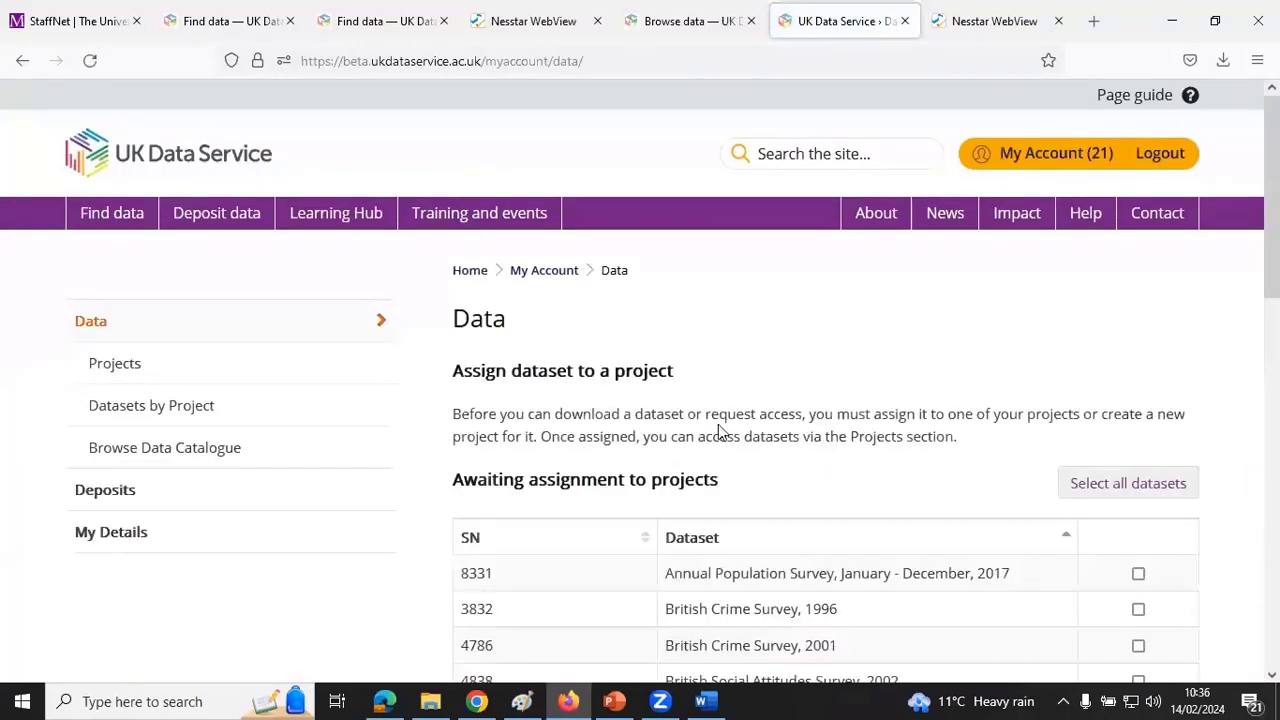
{"action": "scroll", "coordinate": [1003, 490], "scroll_direction": "down", "scroll_amount": 2}
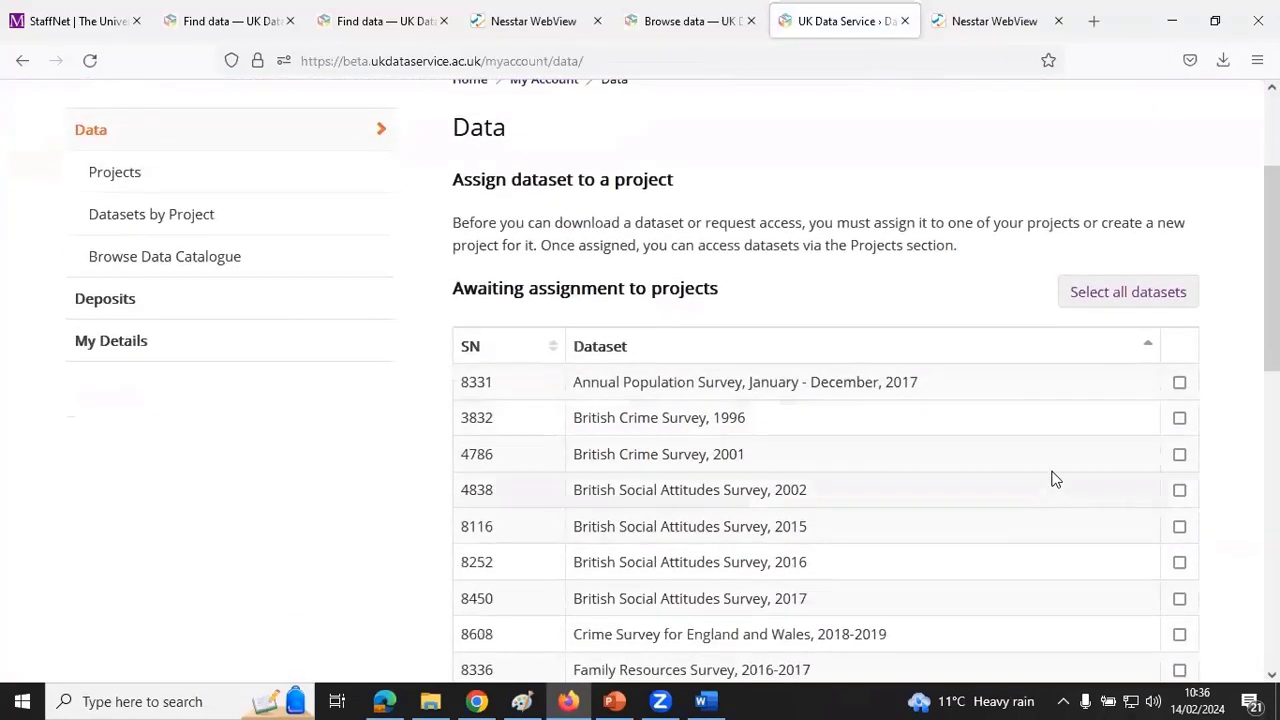
{"action": "scroll", "coordinate": [1027, 467], "scroll_direction": "down", "scroll_amount": 5}
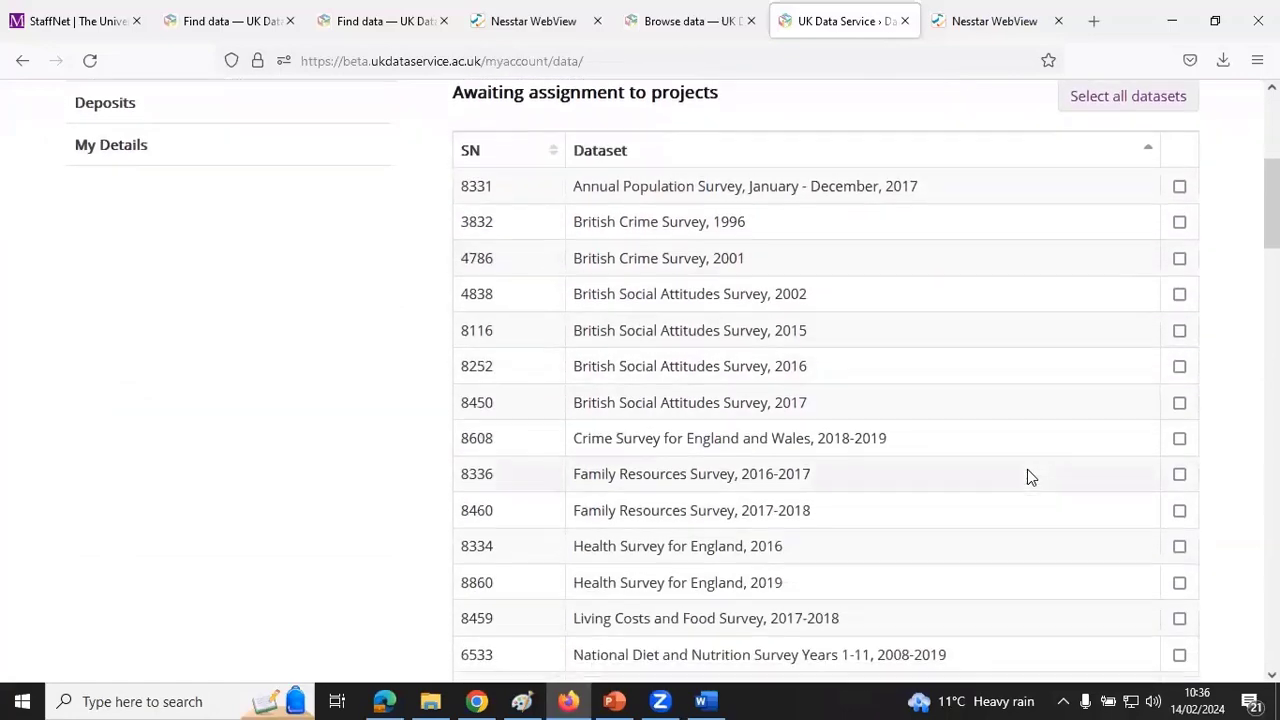
{"action": "scroll", "coordinate": [1027, 476], "scroll_direction": "down", "scroll_amount": 2}
{"action": "scroll", "coordinate": [1027, 476], "scroll_direction": "up", "scroll_amount": 2}
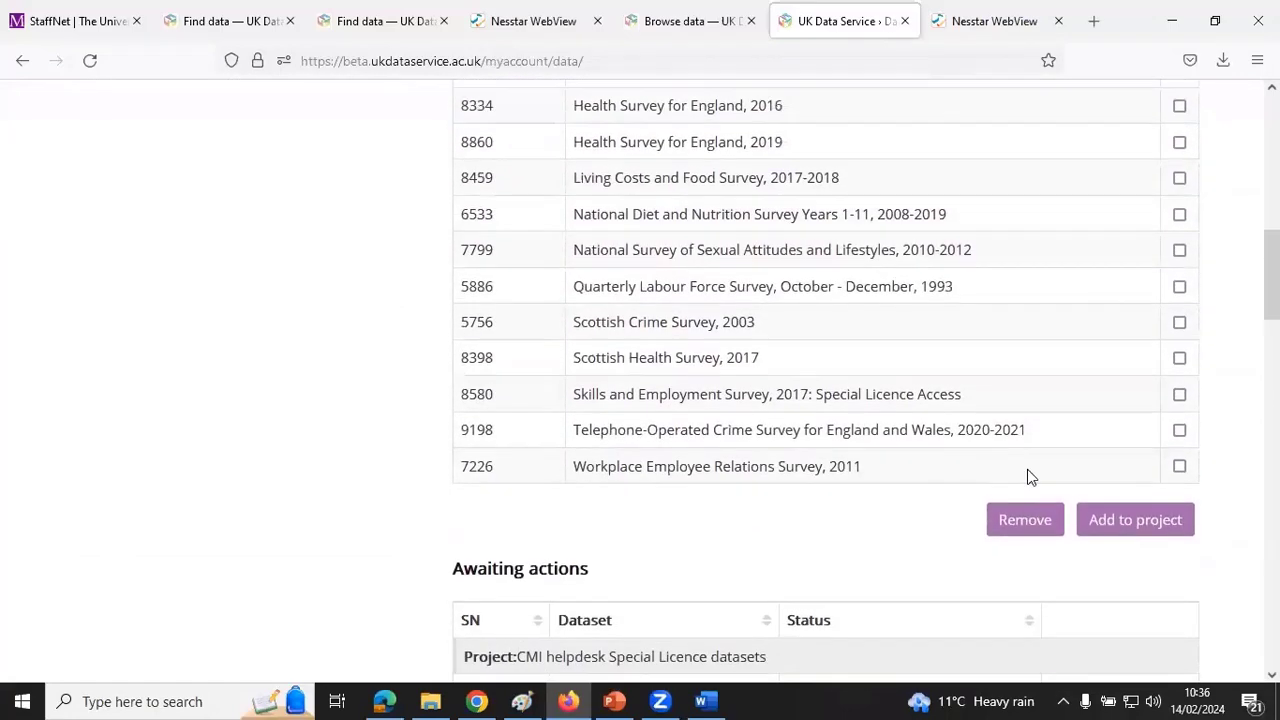
- Select the Crime Survey for England and Wales, 2018-2019 among the datasets awaiting assignment to projects
{"action": "scroll", "coordinate": [1027, 470], "scroll_direction": "up", "scroll_amount": 1}
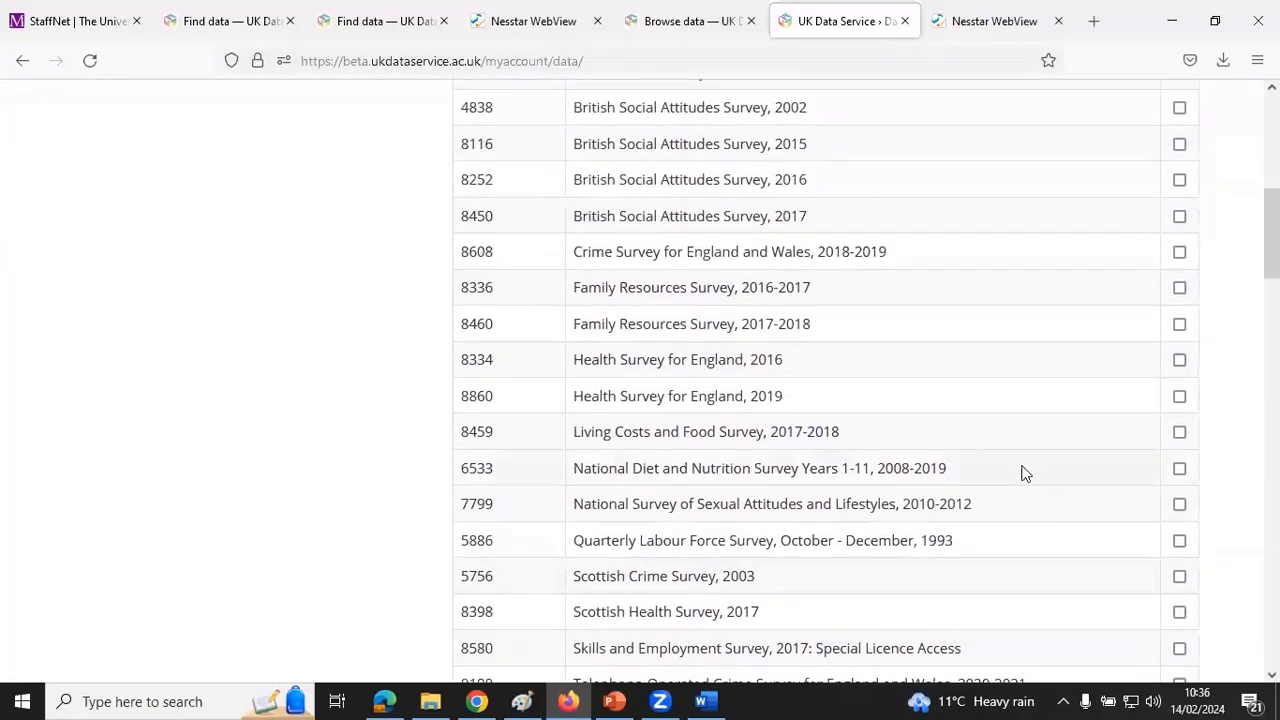
{"action": "scroll", "coordinate": [1029, 391], "scroll_direction": "up", "scroll_amount": 1}
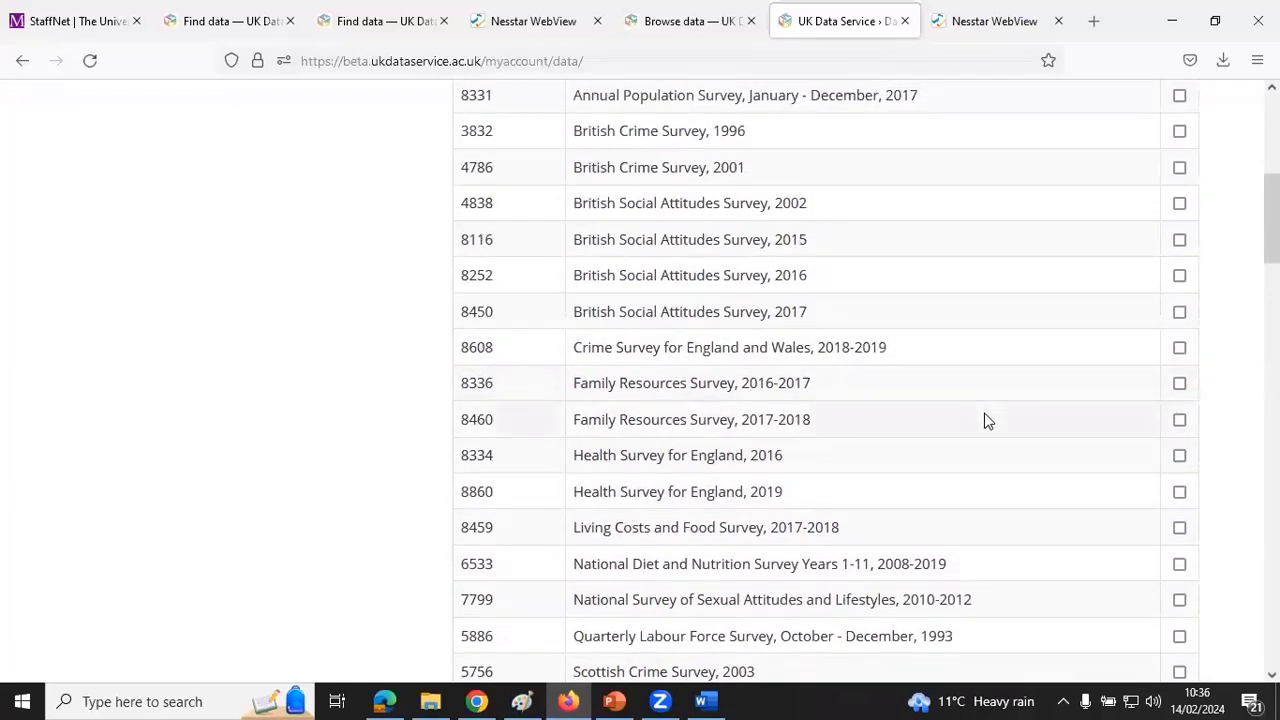
{"action": "scroll", "coordinate": [986, 420], "scroll_direction": "down", "scroll_amount": 1}
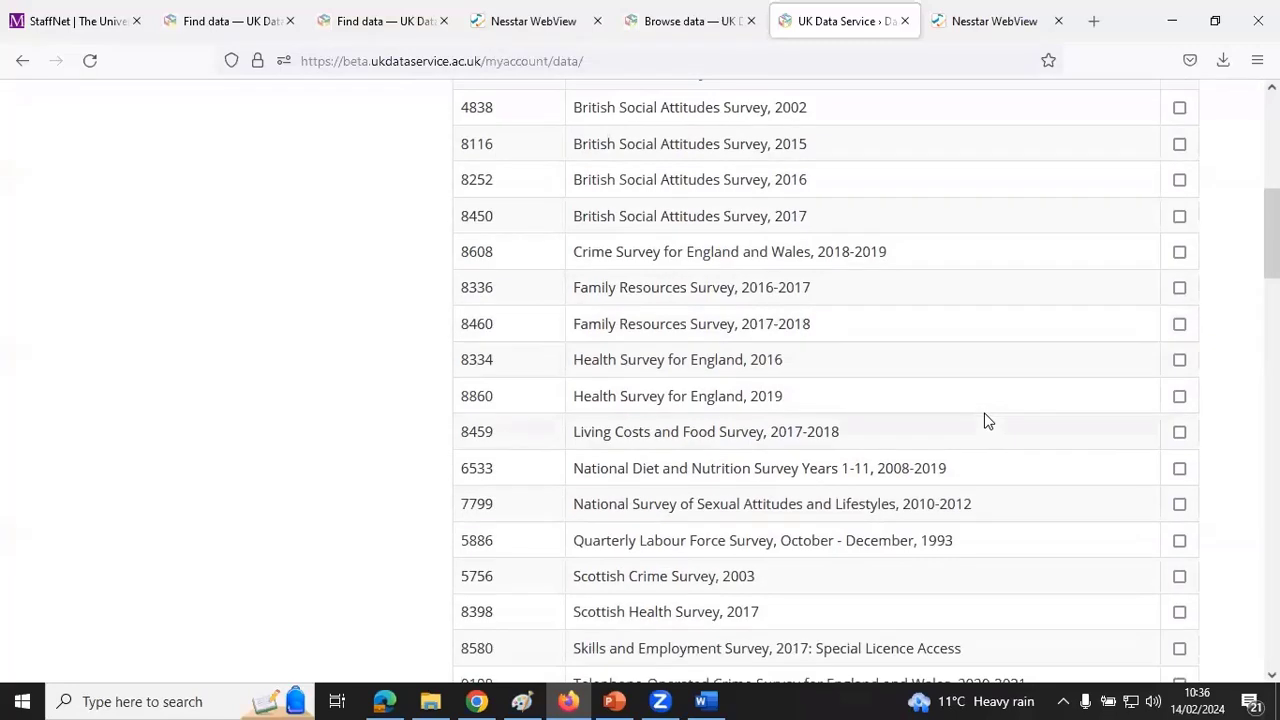
{"action": "scroll", "coordinate": [963, 408], "scroll_direction": "up", "scroll_amount": 1}
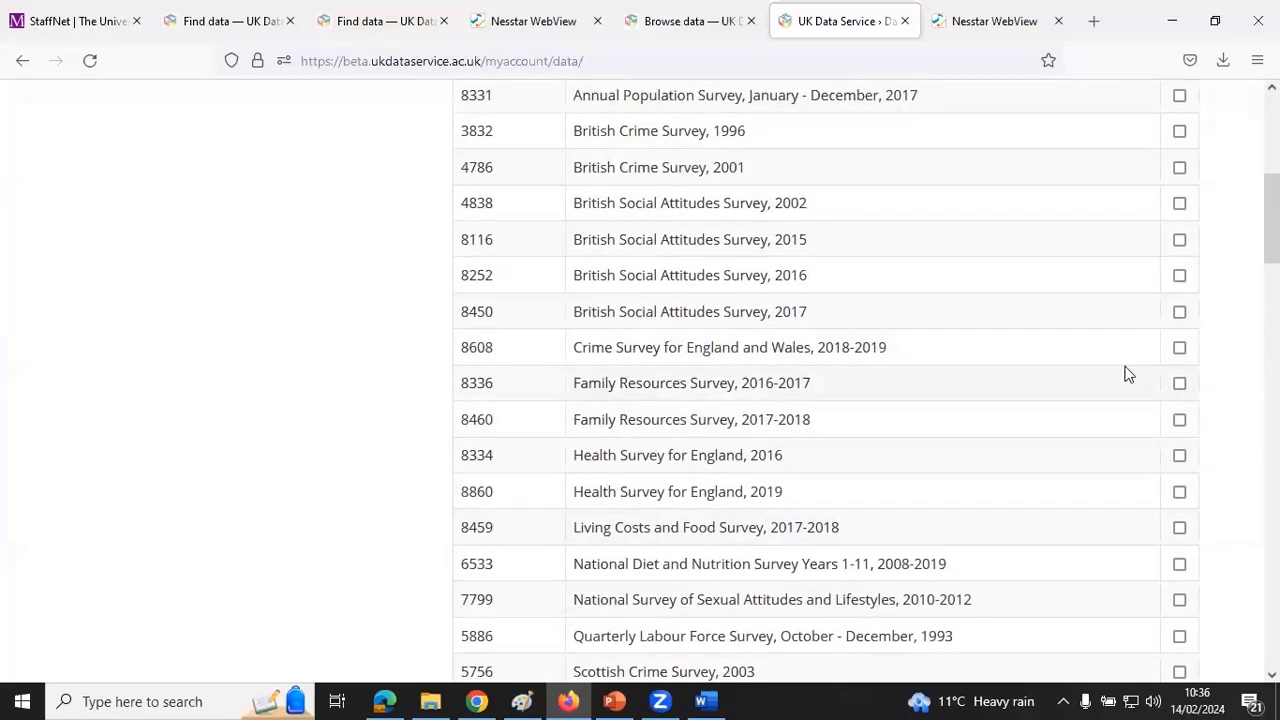
{"action": "left_click", "coordinate": [1179, 348]}
{"action": "scroll", "coordinate": [1199, 383], "scroll_direction": "up", "scroll_amount": 3}
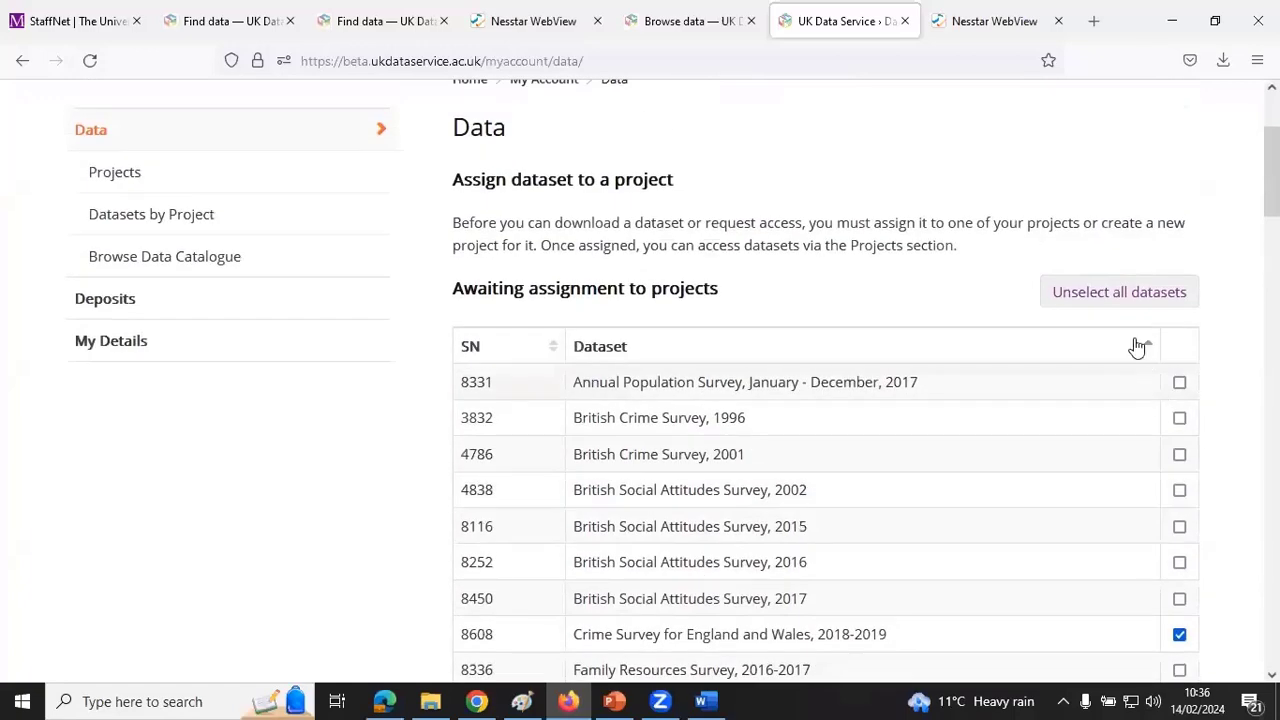
{"action": "scroll", "coordinate": [1125, 420], "scroll_direction": "down", "scroll_amount": 4}
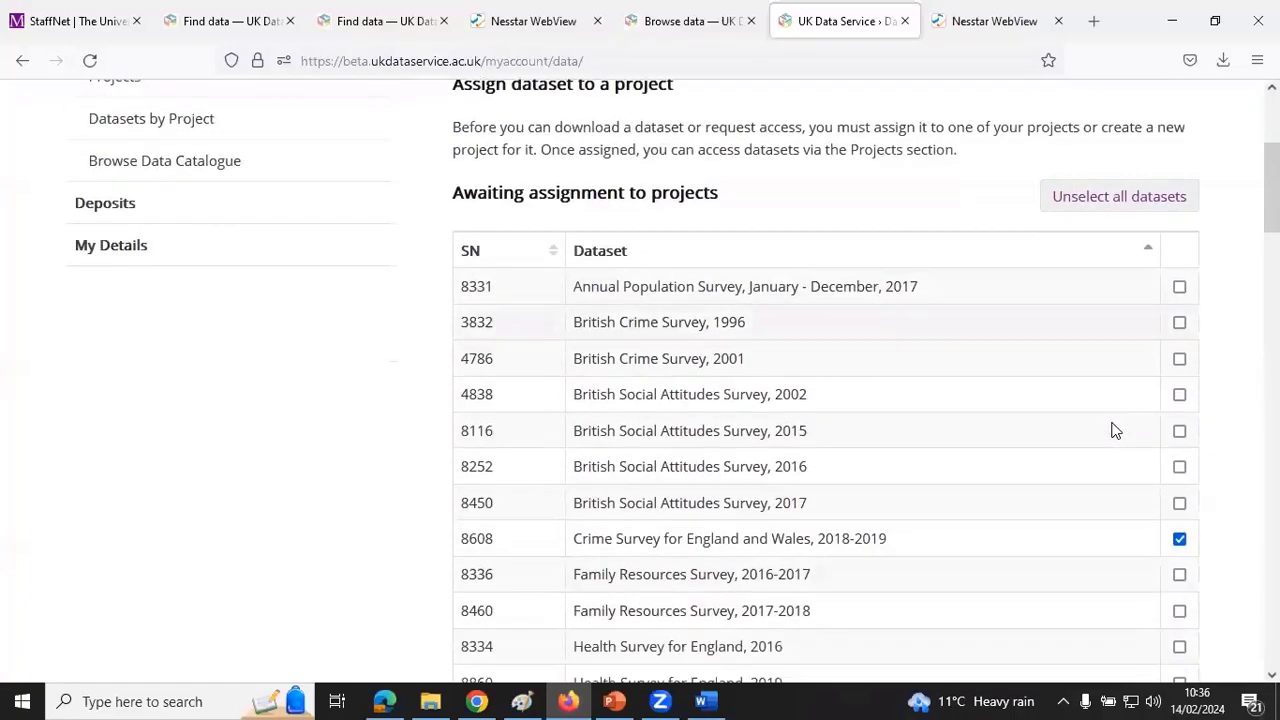
{"action": "scroll", "coordinate": [1113, 430], "scroll_direction": "down", "scroll_amount": 3}
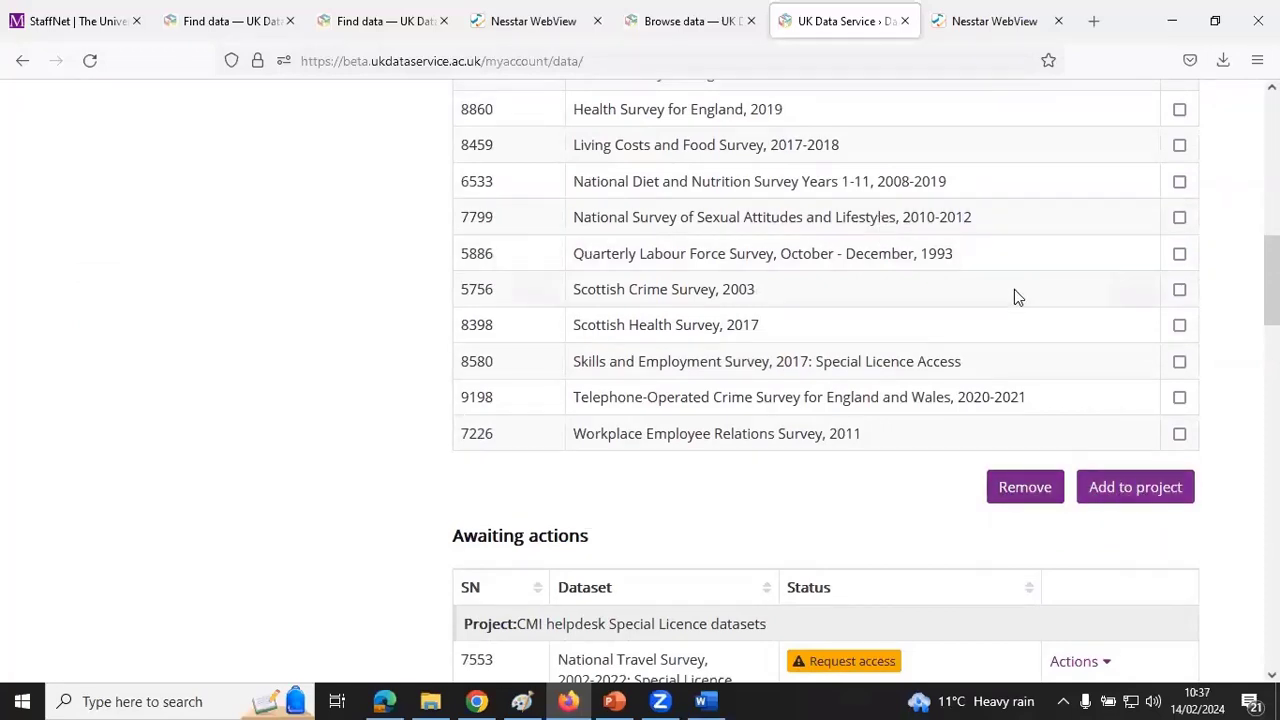
- Select only the Telephone-Operated Crime Survey for England and Wales, 2020-2021, deselecting the 2018-2019 Crime Survey, and start adding it to a project
{"action": "left_click", "coordinate": [1182, 400]}
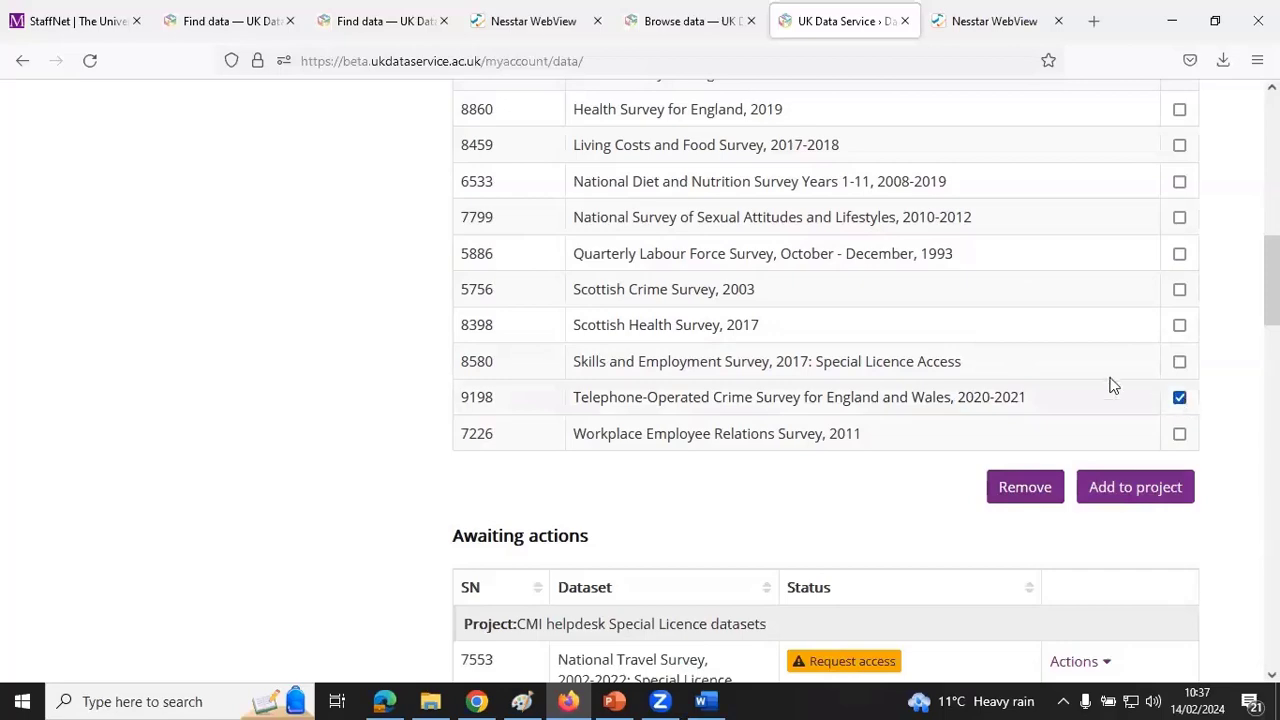
{"action": "scroll", "coordinate": [1108, 381], "scroll_direction": "up", "scroll_amount": 3}
{"action": "left_click", "coordinate": [1179, 257]}
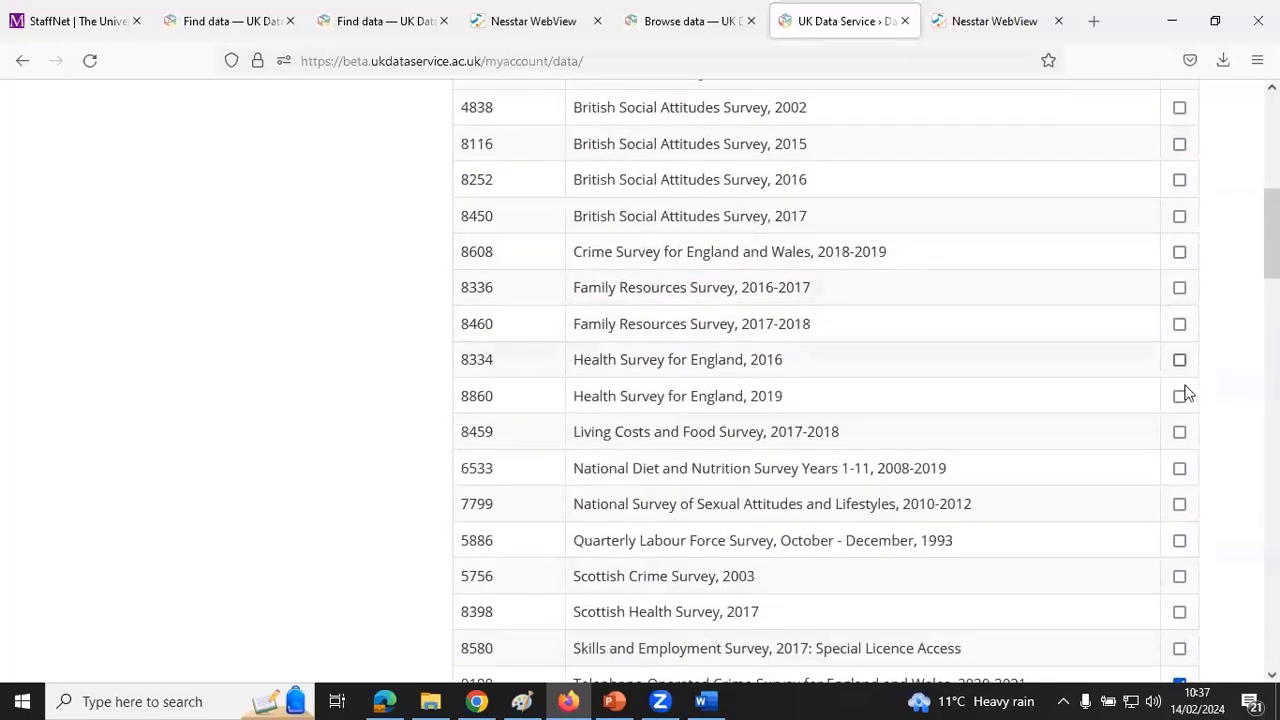
{"action": "scroll", "coordinate": [1200, 350], "scroll_direction": "down", "scroll_amount": 4}
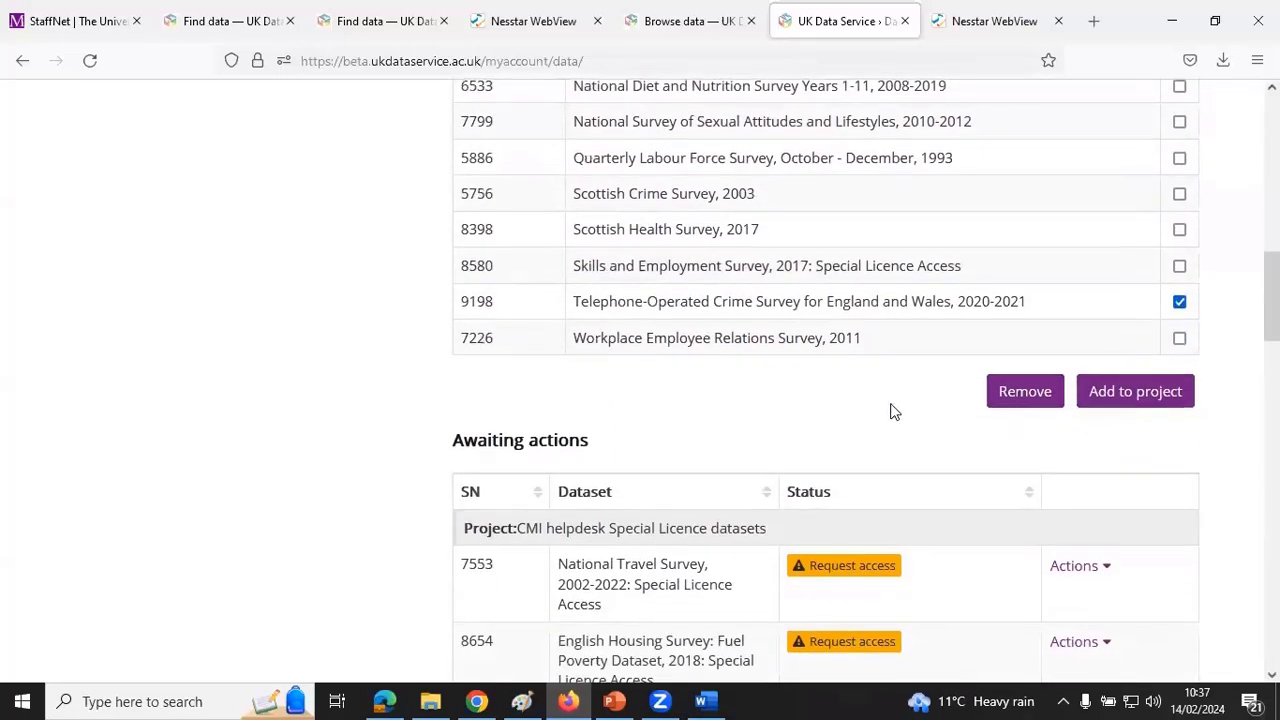
{"action": "left_click", "coordinate": [1140, 400]}
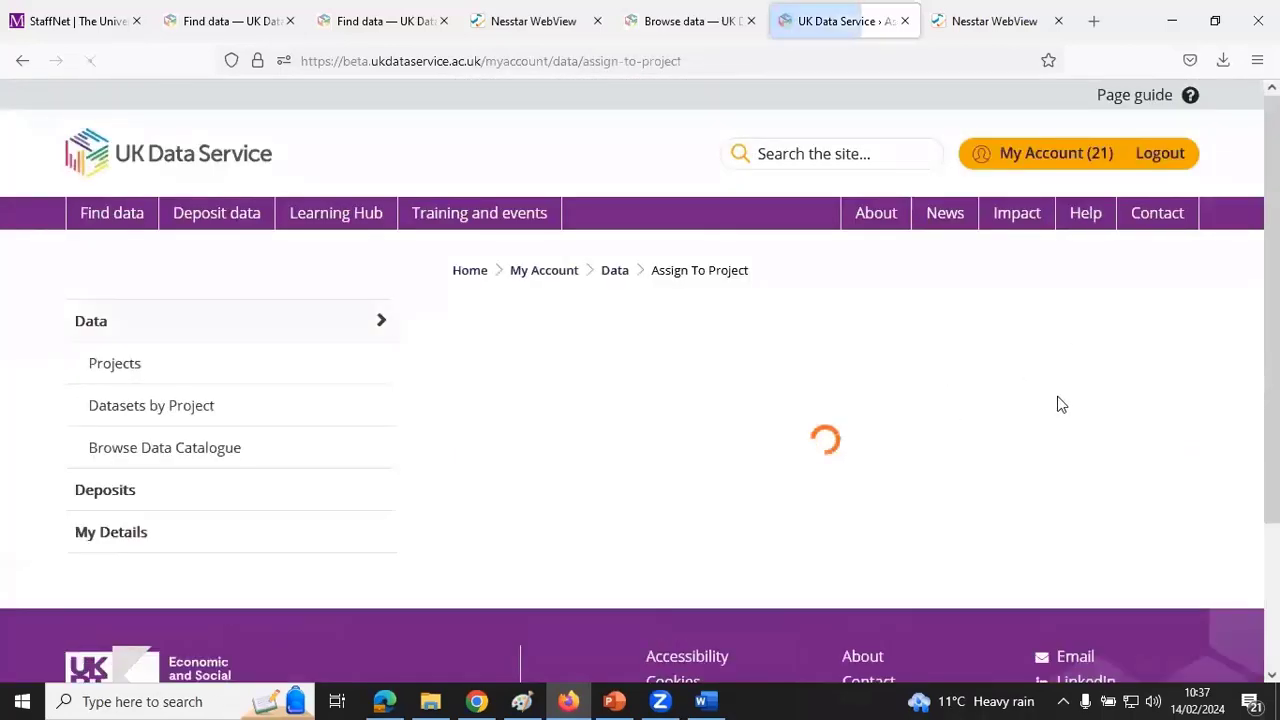
- Choose to create a new project for study 9198 and open the new project form
{"action": "scroll", "coordinate": [1220, 451], "scroll_direction": "down", "scroll_amount": 3}
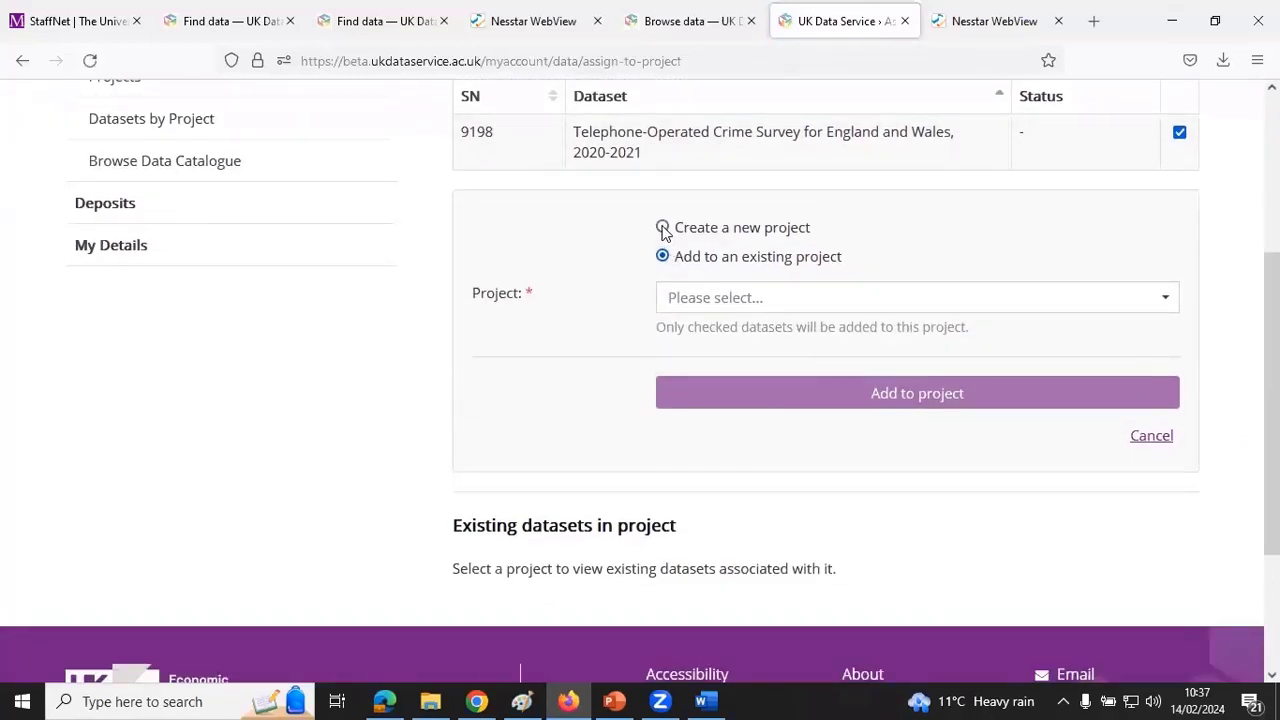
{"action": "left_click", "coordinate": [663, 229]}
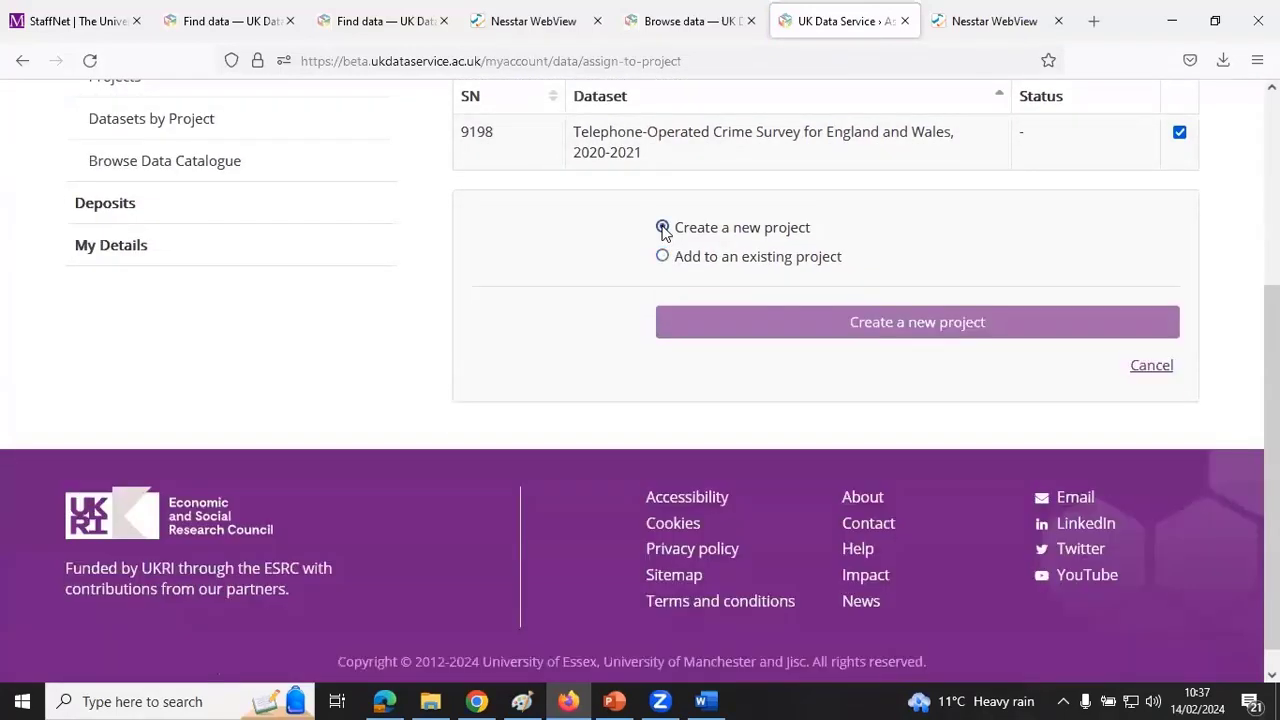
{"action": "left_click", "coordinate": [886, 327]}
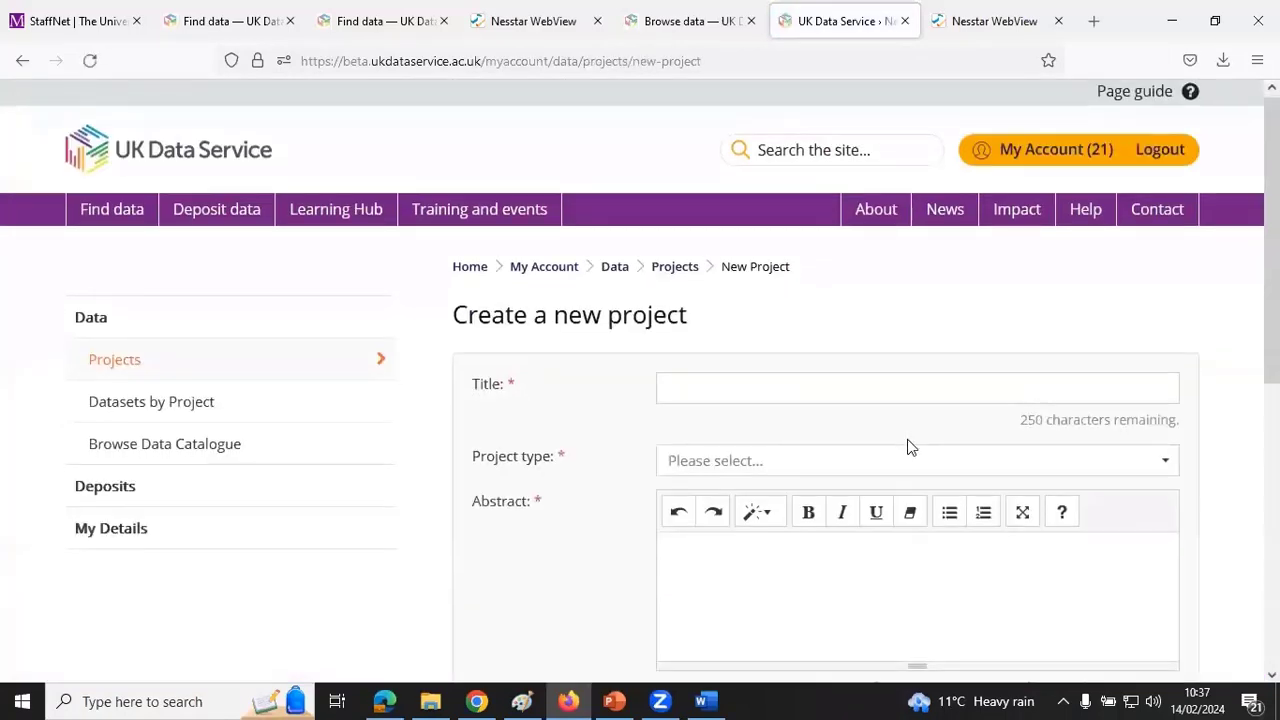
- Set the new project's type to Non-commercial and place the cursor in the abstract
{"action": "scroll", "coordinate": [660, 127], "scroll_direction": "down", "scroll_amount": 3}
{"action": "left_click", "coordinate": [680, 203]}
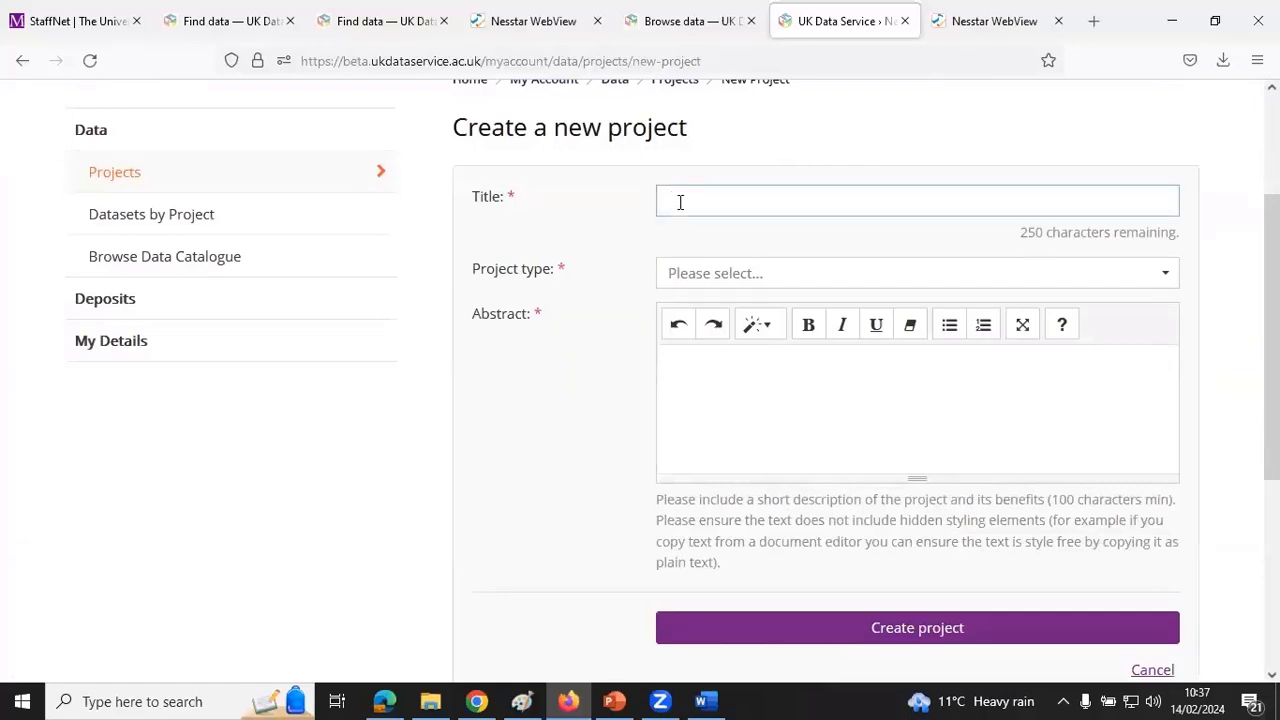
{"action": "left_click", "coordinate": [1166, 275]}
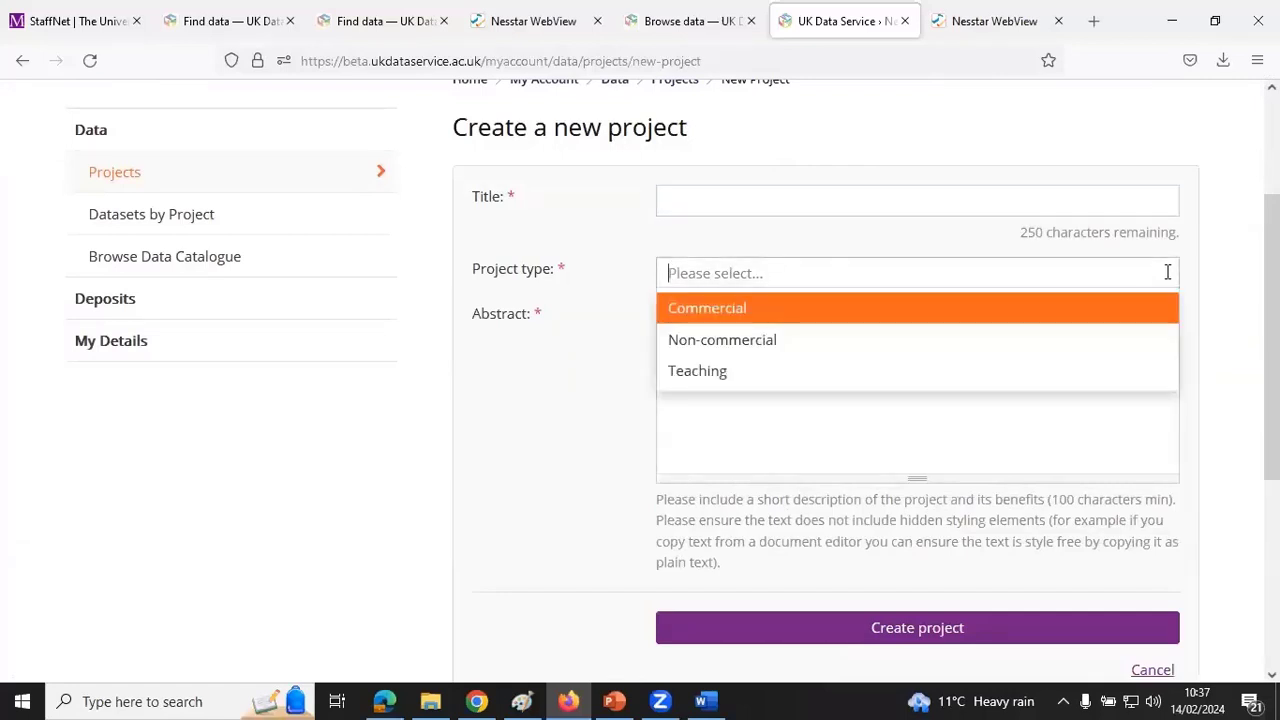
{"action": "left_click", "coordinate": [705, 345]}
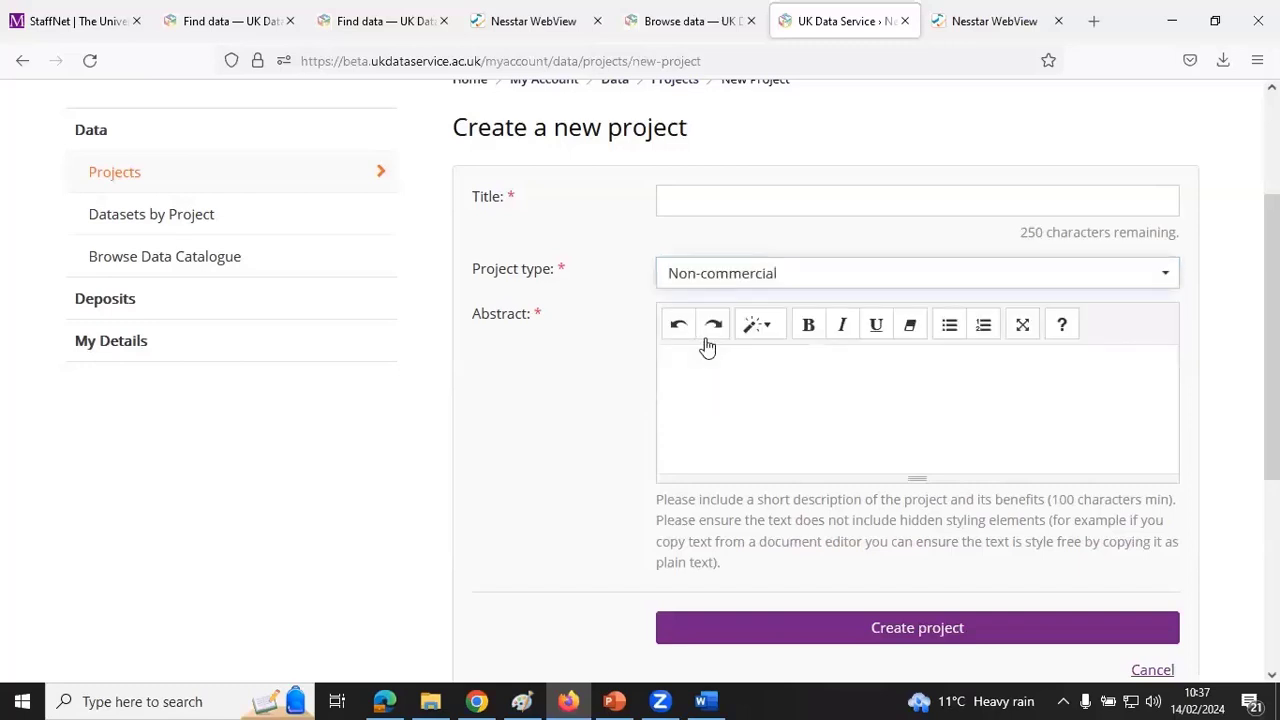
{"action": "left_click", "coordinate": [1166, 276]}
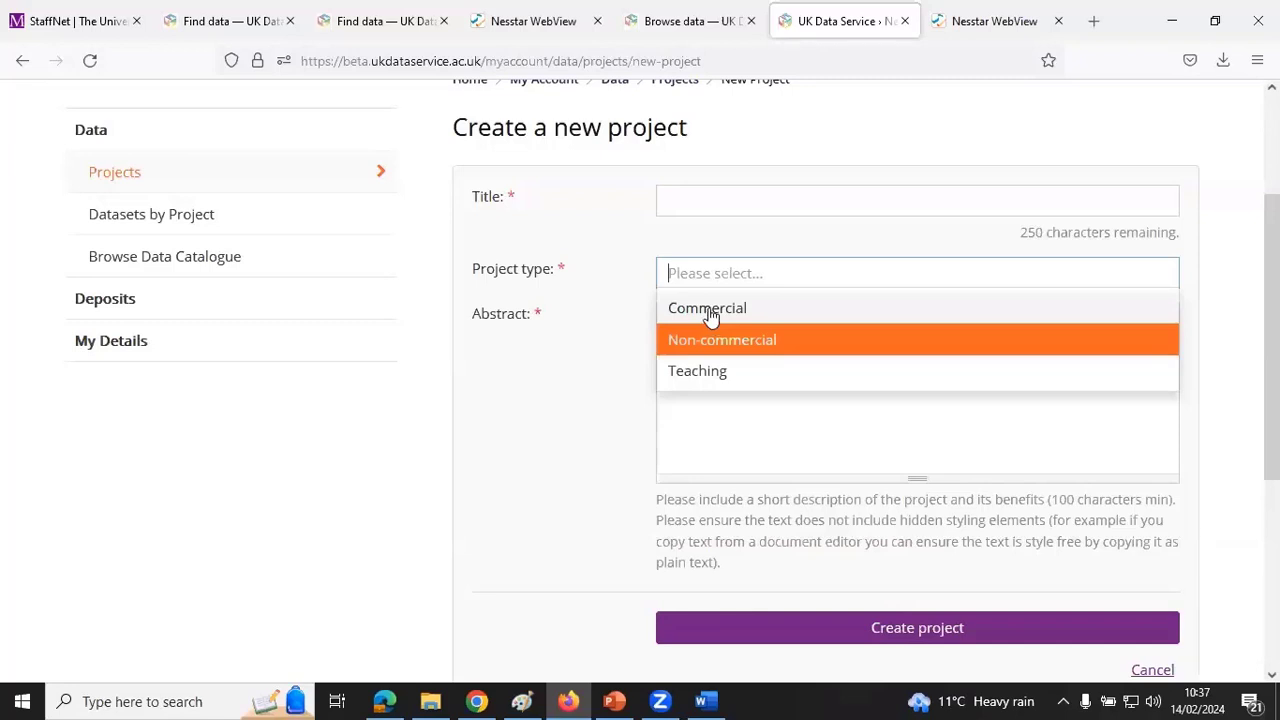
{"action": "key", "text": "Return"}
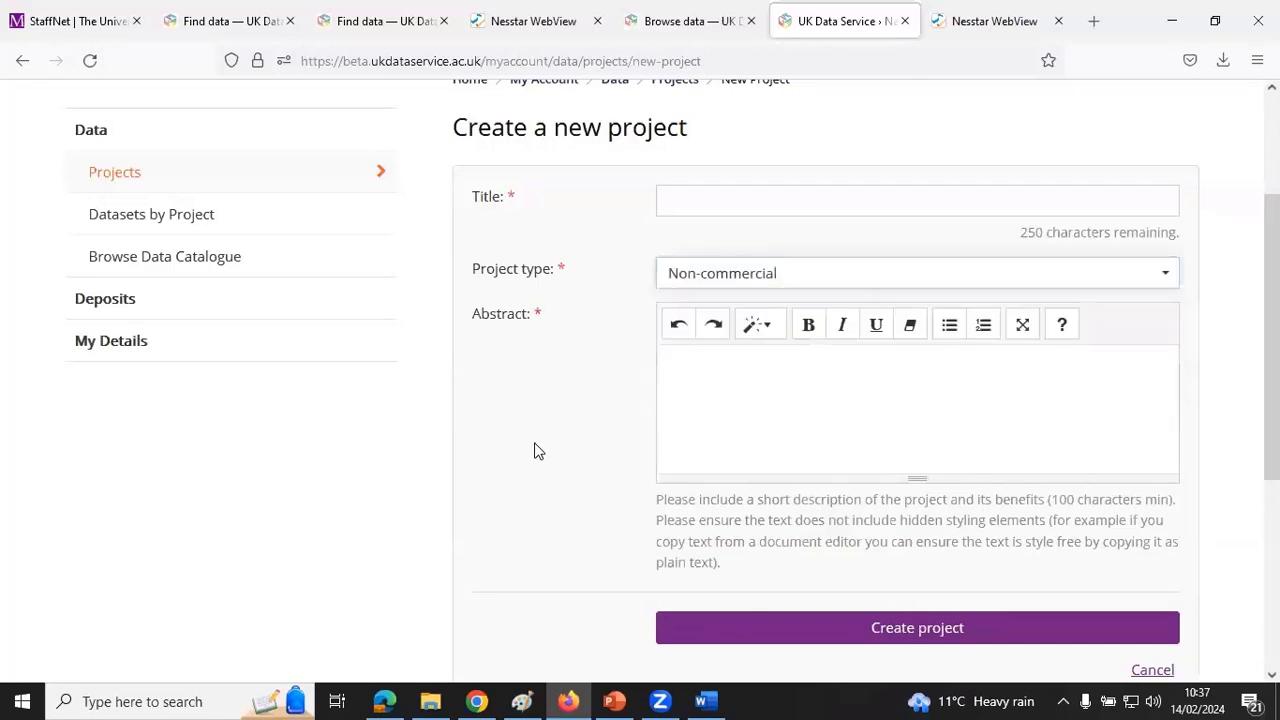
{"action": "left_click", "coordinate": [704, 364]}
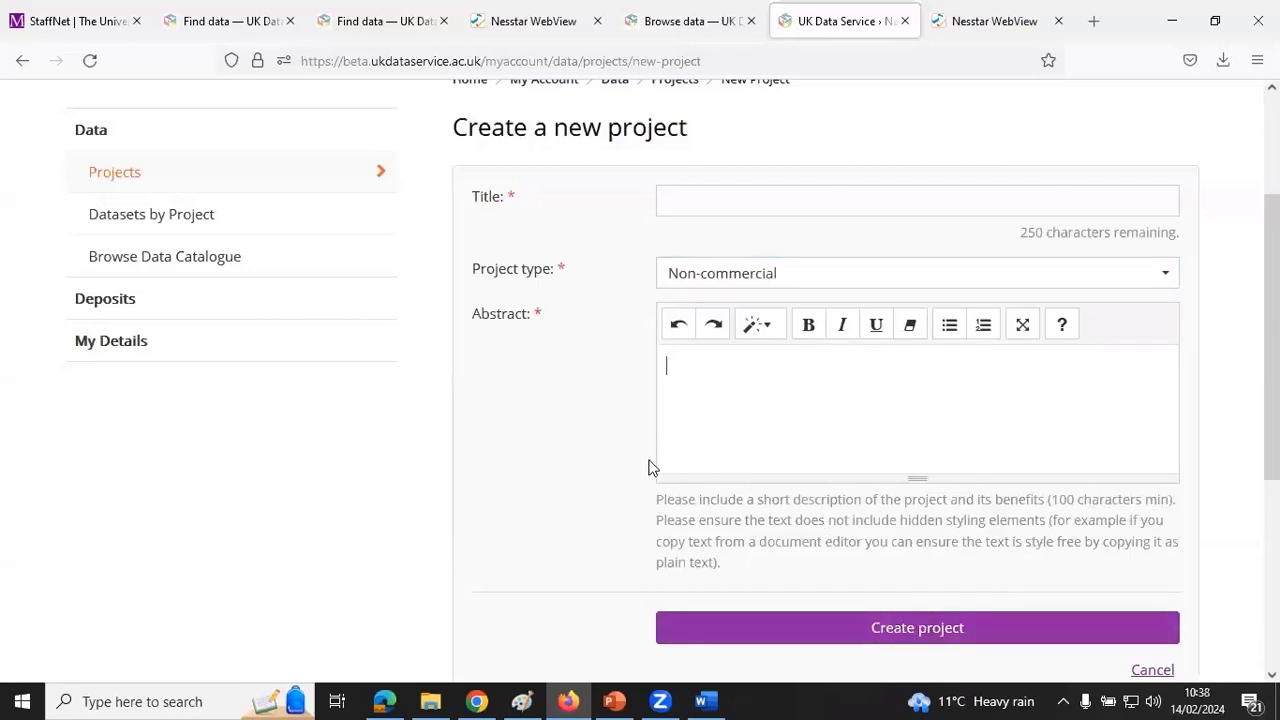
- Leave the new project form without creating a project and return to the account's Data page
{"action": "scroll", "coordinate": [547, 427], "scroll_direction": "up", "scroll_amount": 2}
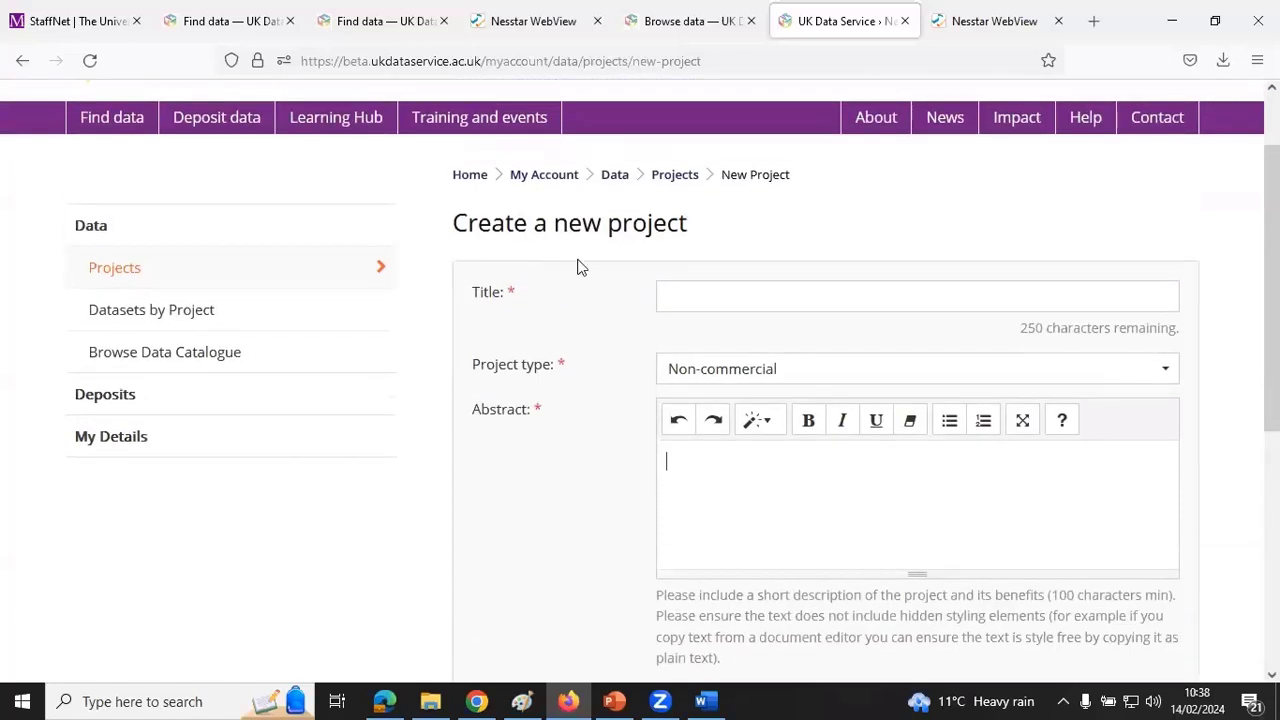
{"action": "left_click", "coordinate": [675, 176]}
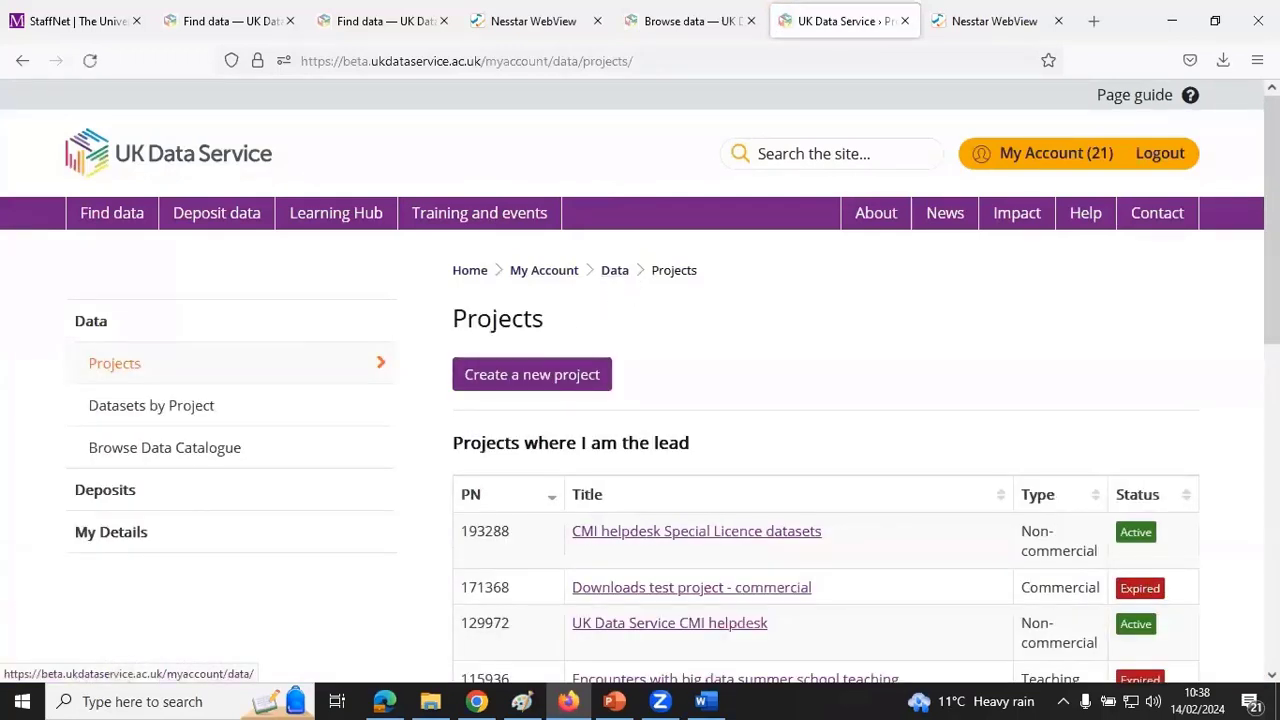
{"action": "left_click", "coordinate": [610, 274]}
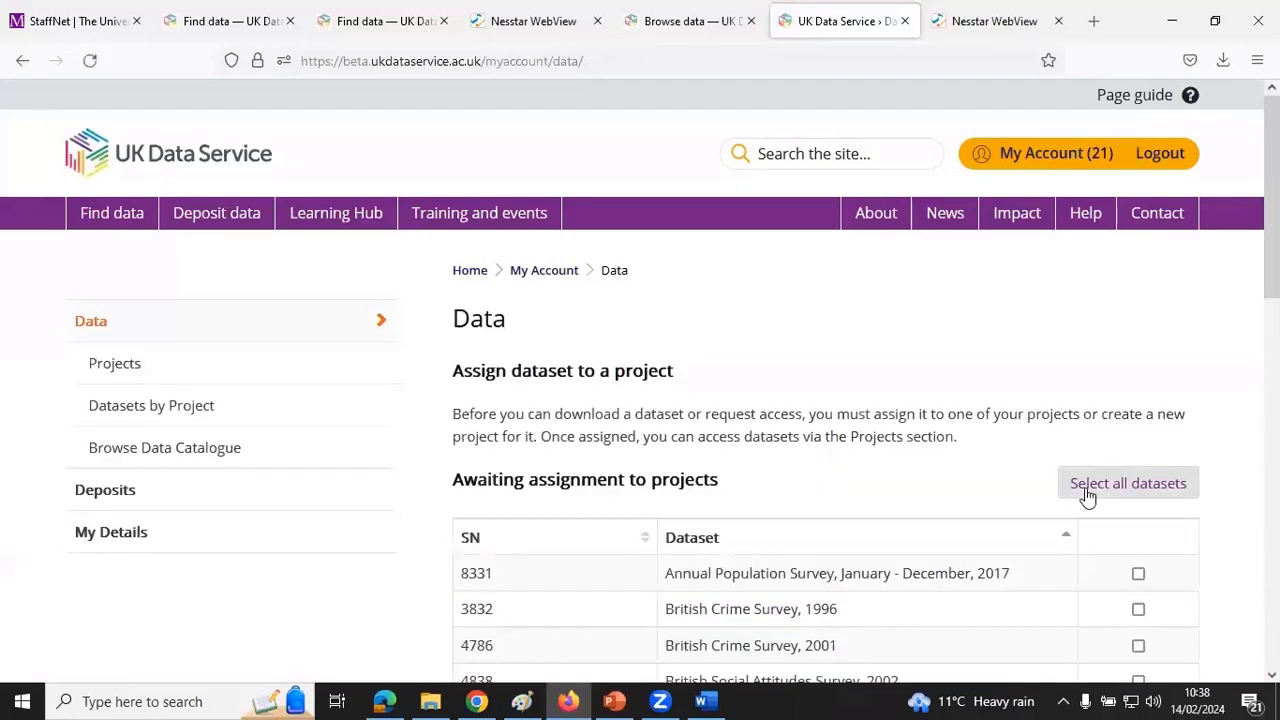
- Open the project assignment again for the Telephone-Operated Crime Survey for England and Wales, 2020-2021
{"action": "scroll", "coordinate": [1156, 538], "scroll_direction": "down", "scroll_amount": 6}
{"action": "scroll", "coordinate": [1158, 540], "scroll_direction": "down", "scroll_amount": 3}
{"action": "scroll", "coordinate": [1154, 537], "scroll_direction": "up", "scroll_amount": 2}
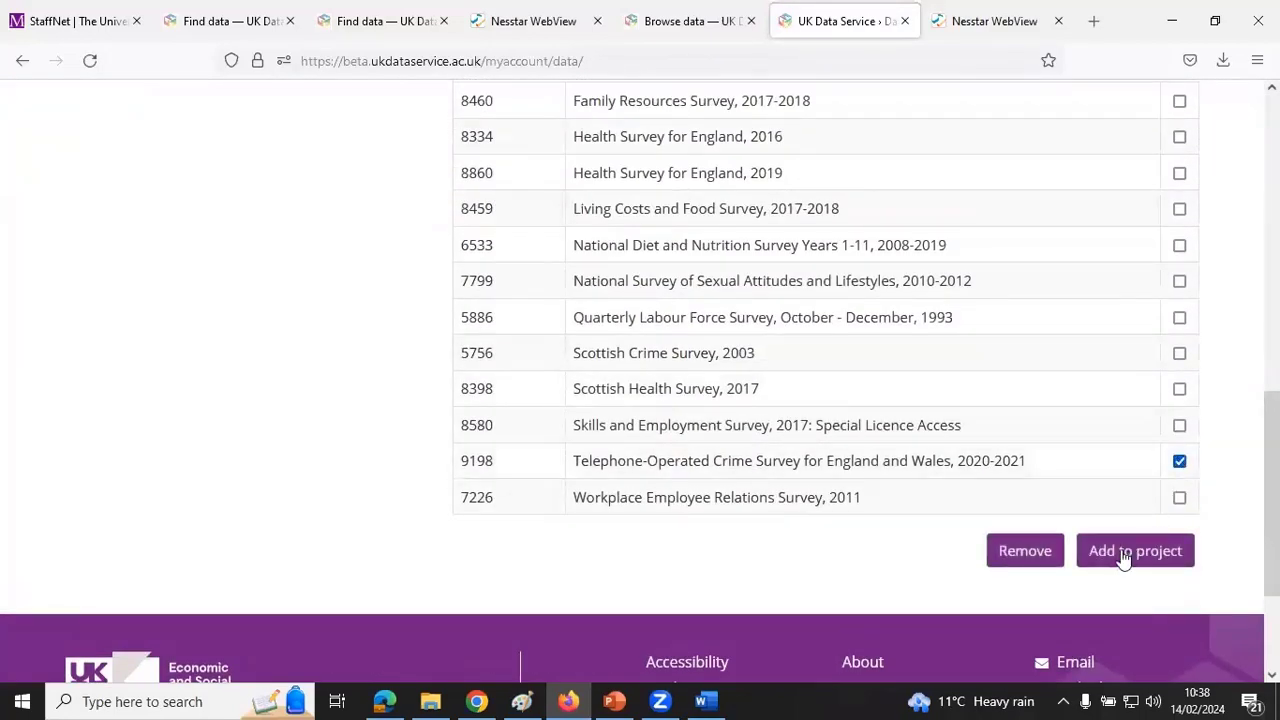
{"action": "left_click", "coordinate": [1124, 553]}
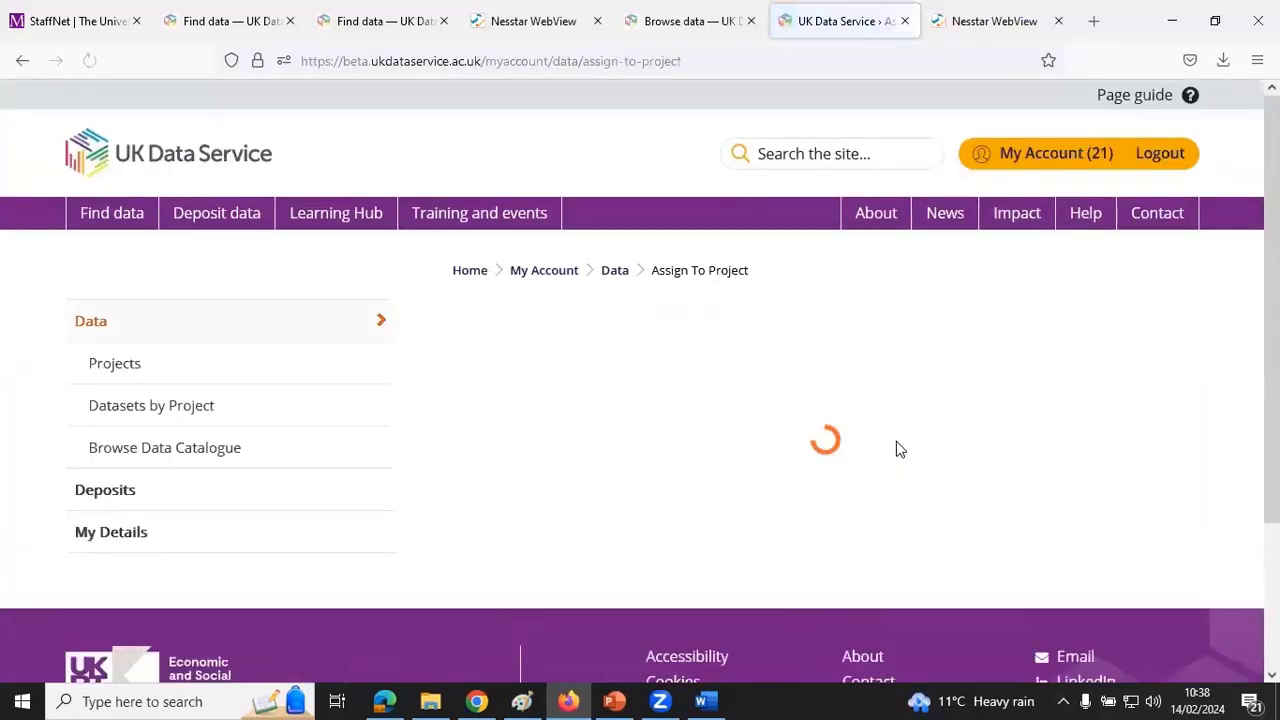
- Add study 9198 to the existing project UK Data Service CMI helpdesk
{"action": "scroll", "coordinate": [903, 450], "scroll_direction": "down", "scroll_amount": 3}
{"action": "scroll", "coordinate": [722, 440], "scroll_direction": "down", "scroll_amount": 1}
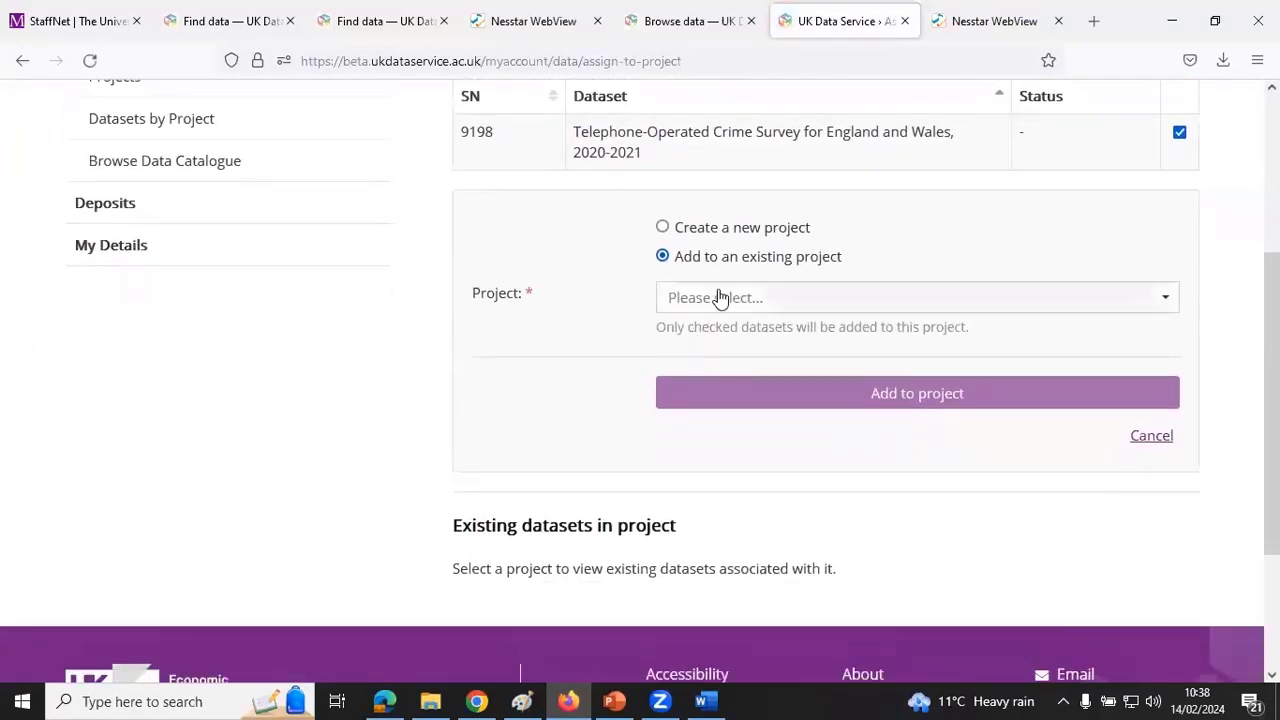
{"action": "left_click", "coordinate": [706, 300]}
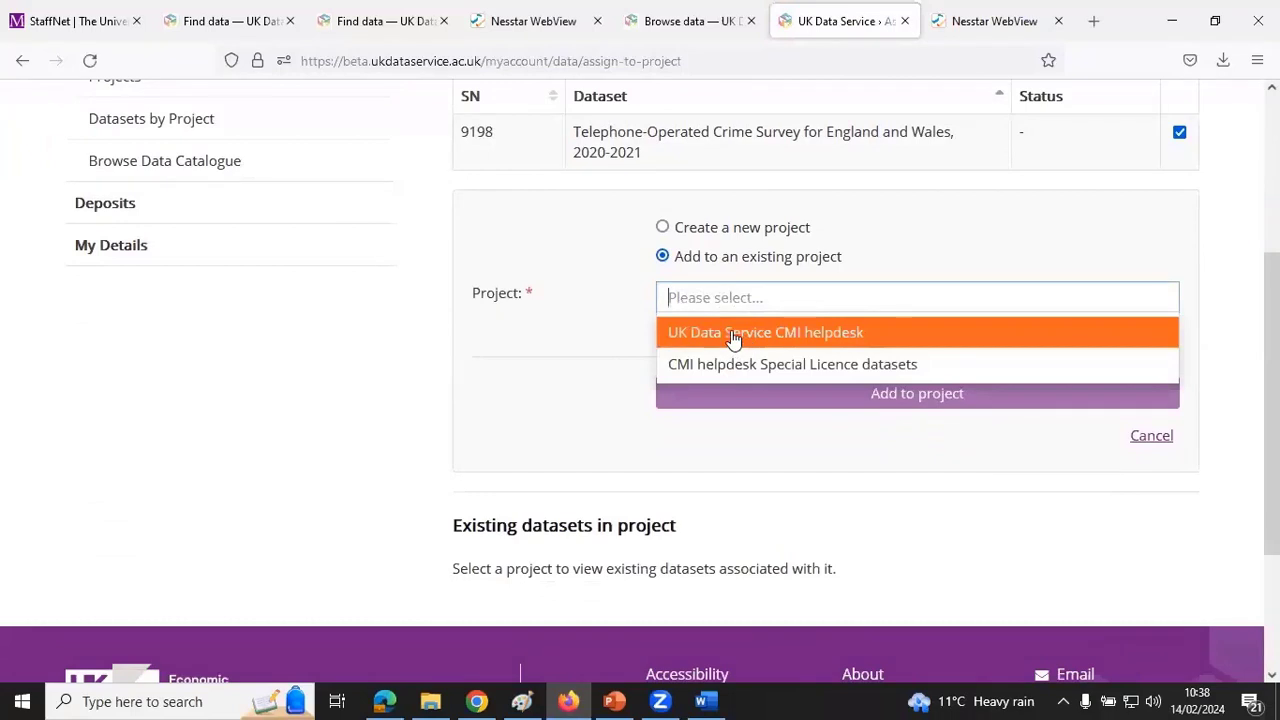
{"action": "left_click", "coordinate": [737, 336]}
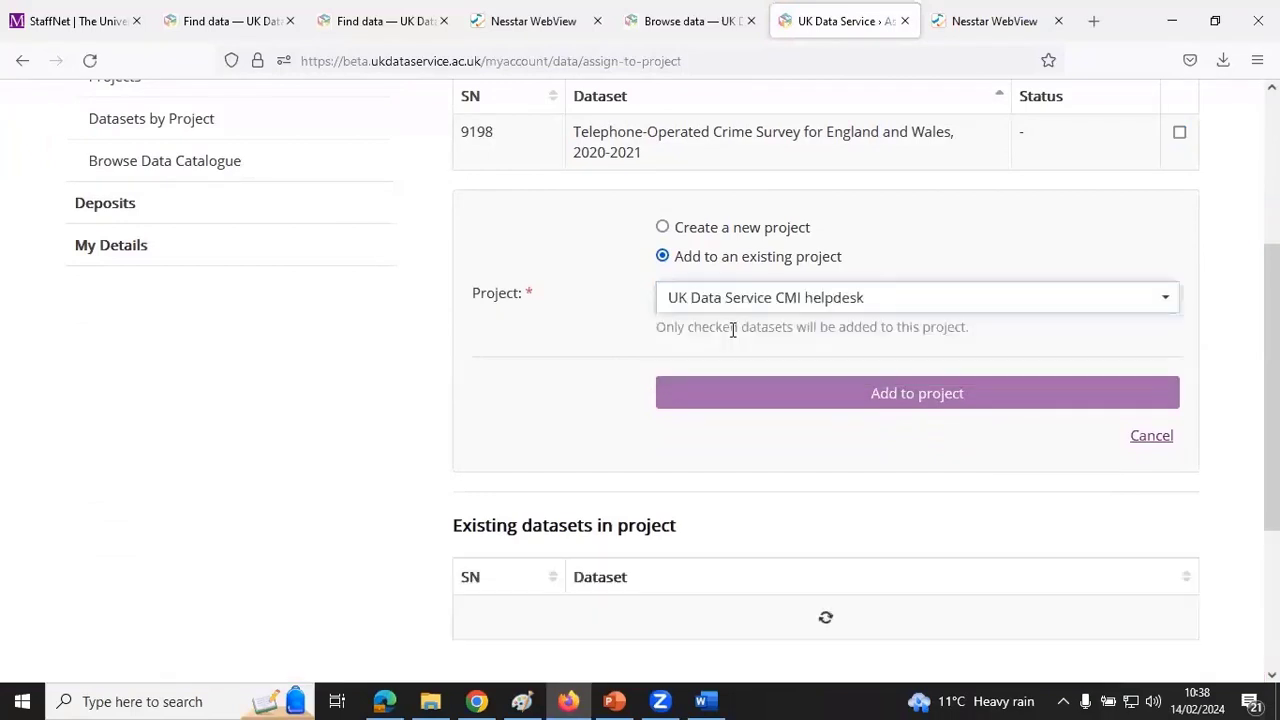
{"action": "left_click", "coordinate": [912, 398]}
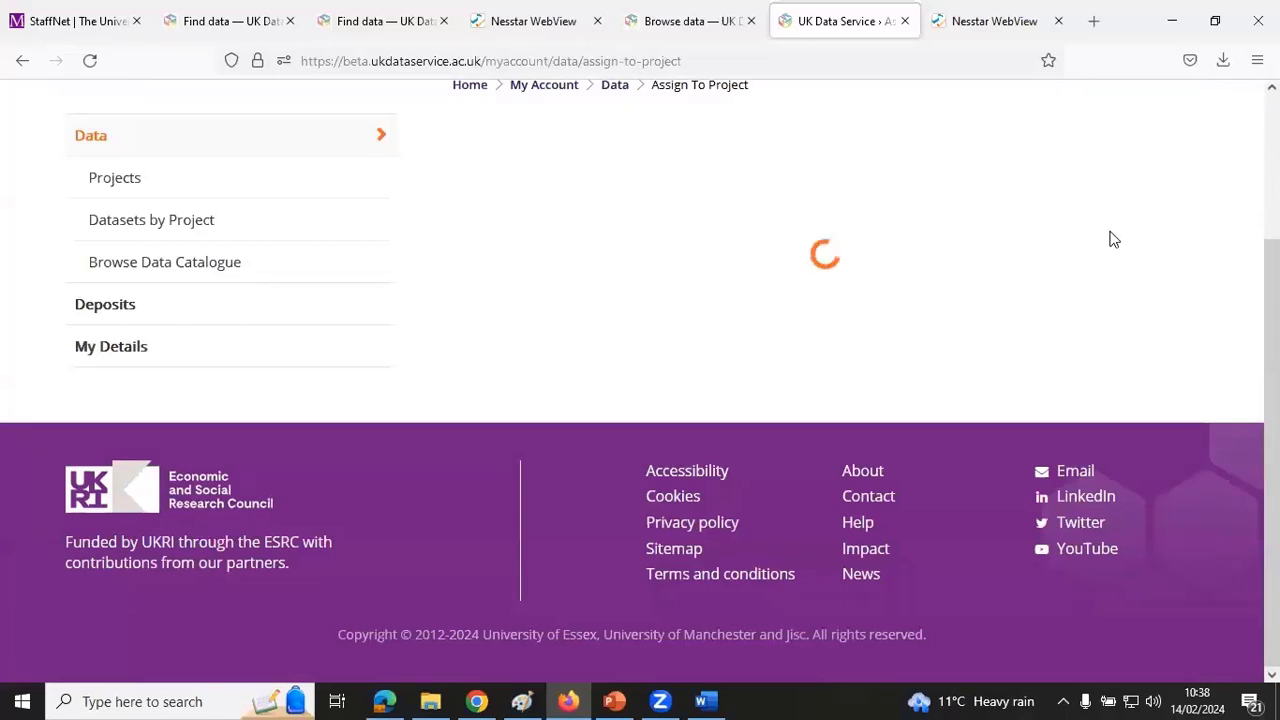
- Find study 9198 in the project's dataset list and view the actions available for it
{"action": "scroll", "coordinate": [1113, 238], "scroll_direction": "up", "scroll_amount": 2}
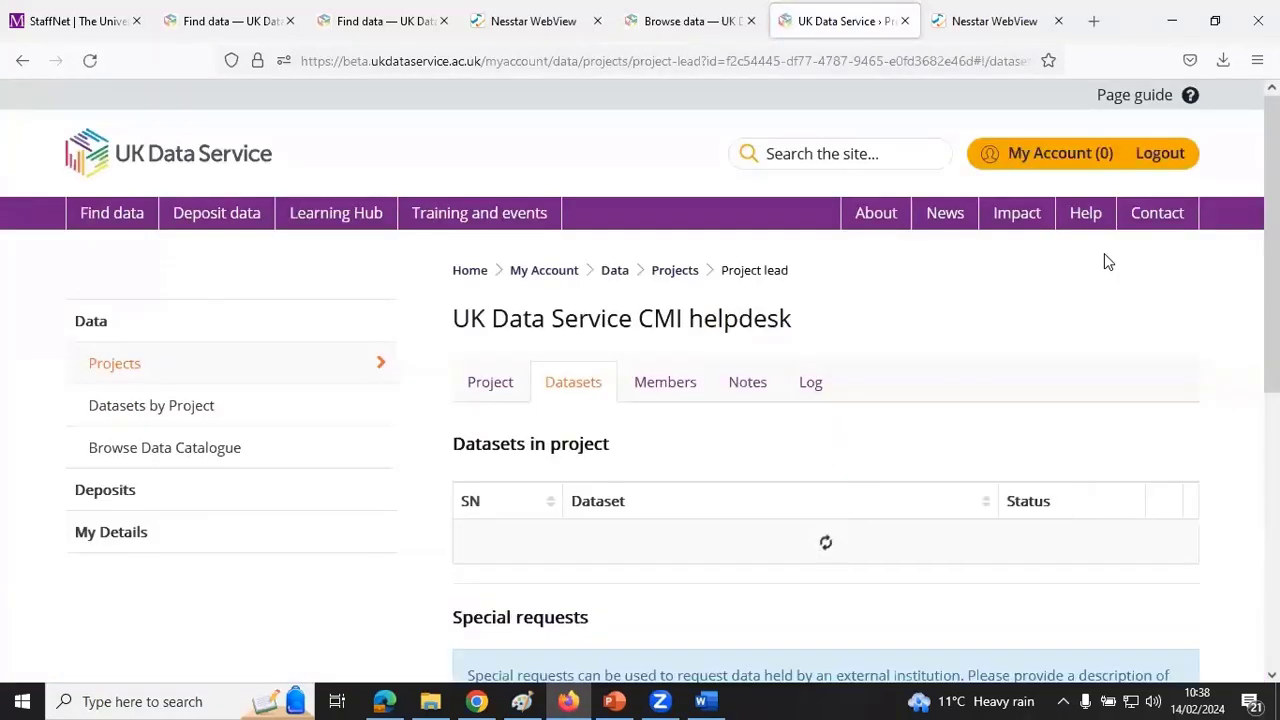
{"action": "scroll", "coordinate": [1102, 360], "scroll_direction": "down", "scroll_amount": 1}
{"action": "scroll", "coordinate": [1103, 363], "scroll_direction": "down", "scroll_amount": 3}
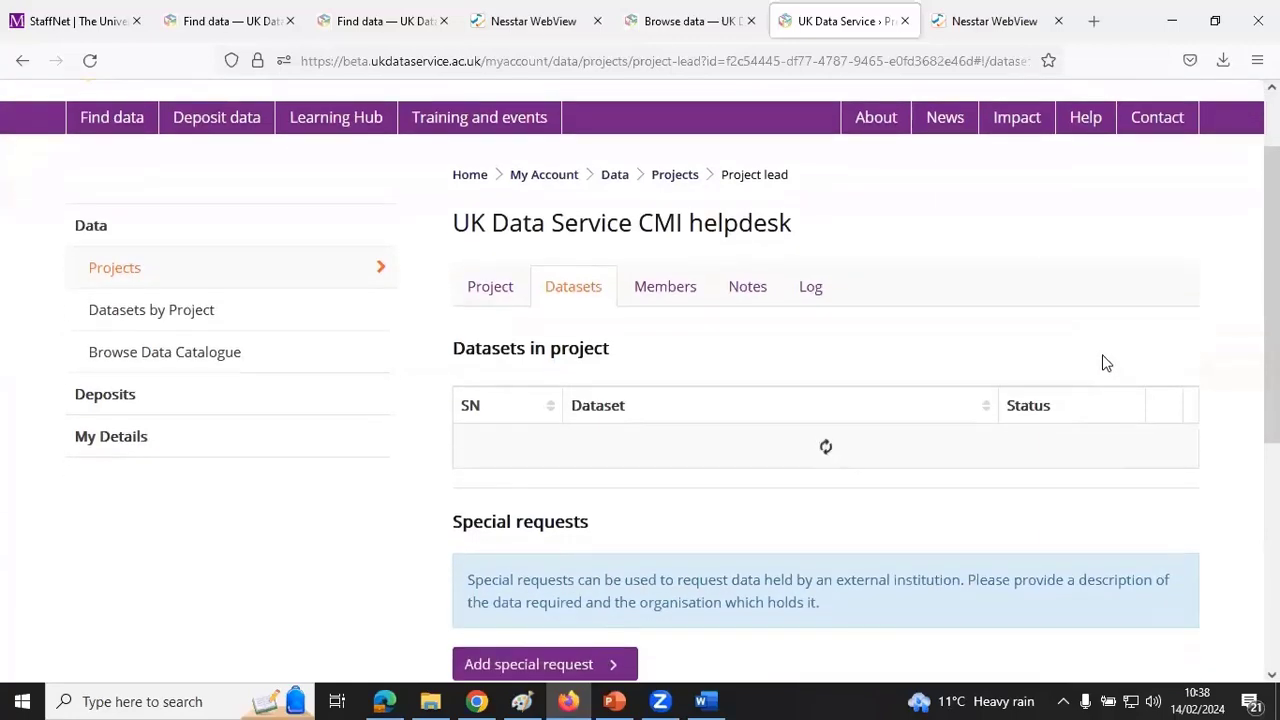
{"action": "scroll", "coordinate": [1183, 390], "scroll_direction": "down", "scroll_amount": 8}
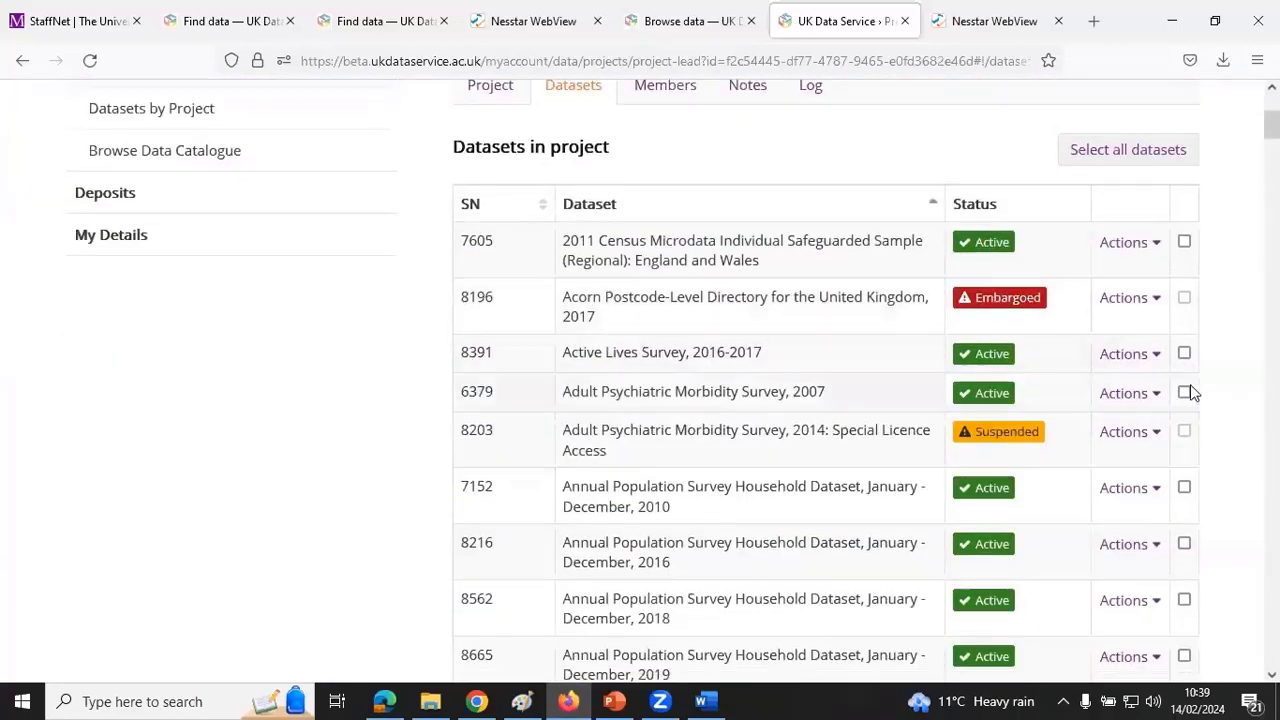
{"action": "scroll", "coordinate": [1246, 402], "scroll_direction": "down", "scroll_amount": 5}
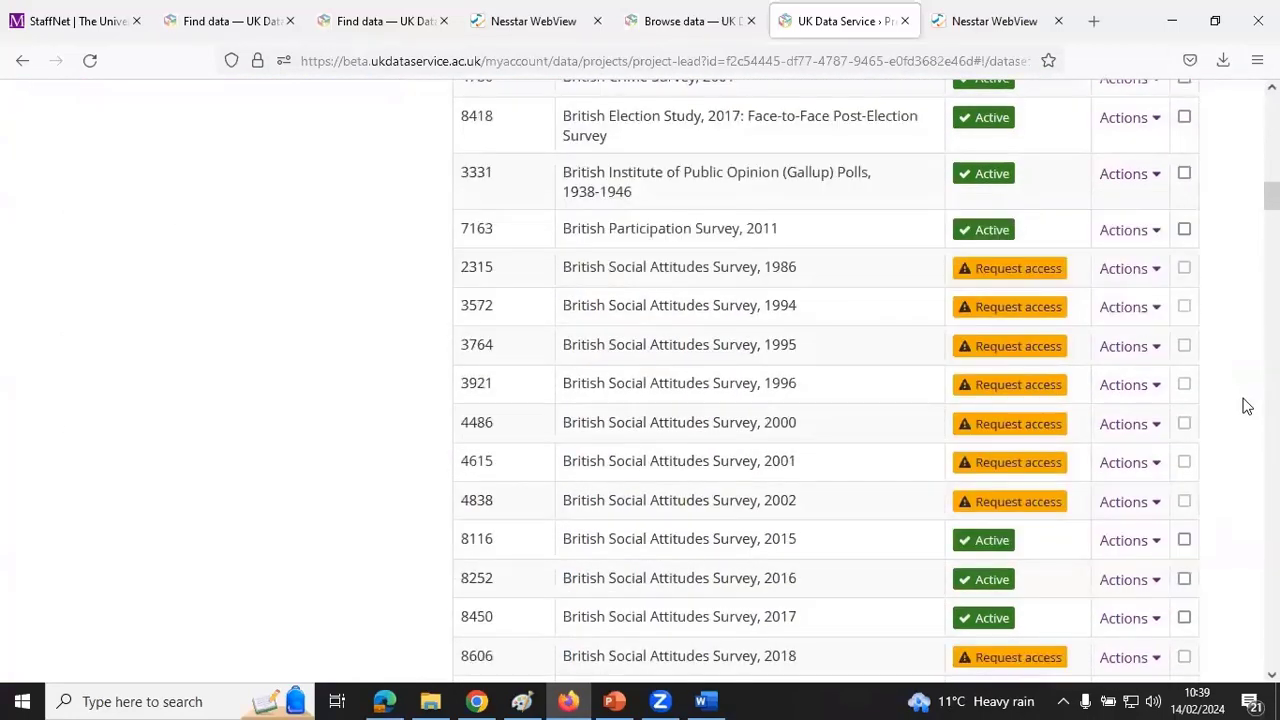
{"action": "scroll", "coordinate": [1246, 405], "scroll_direction": "down", "scroll_amount": 15}
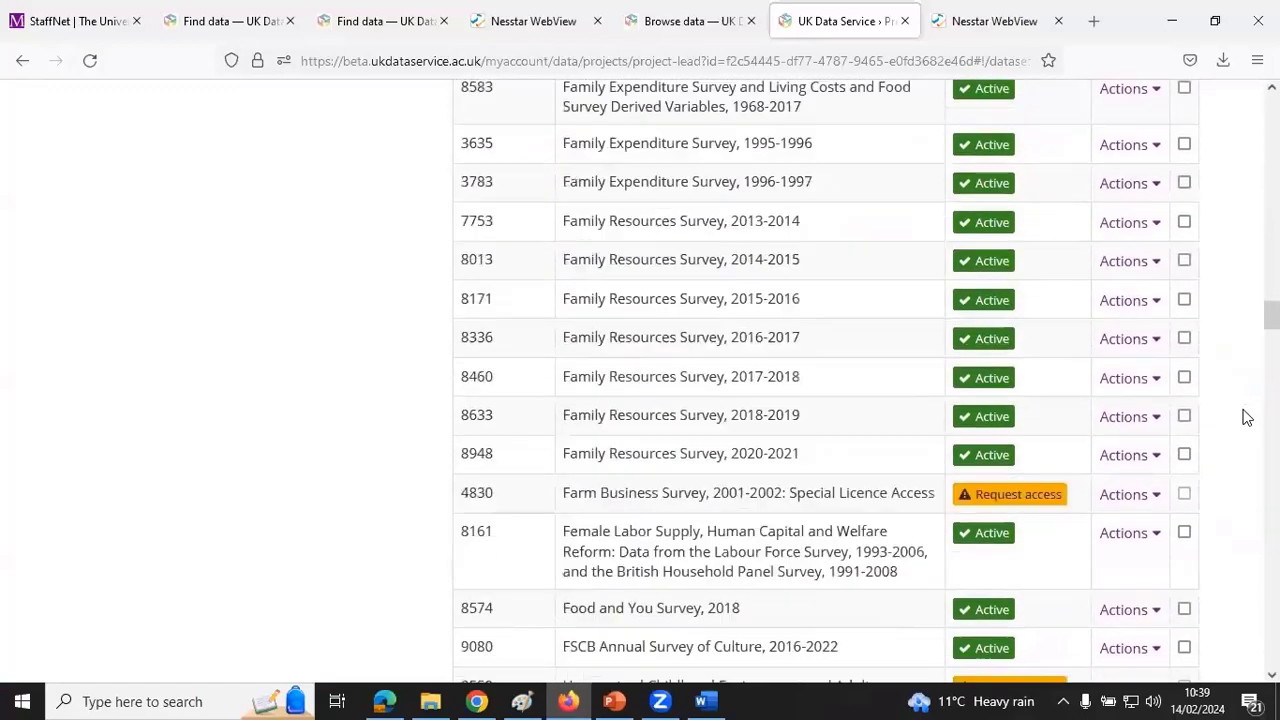
{"action": "scroll", "coordinate": [1246, 418], "scroll_direction": "down", "scroll_amount": 20}
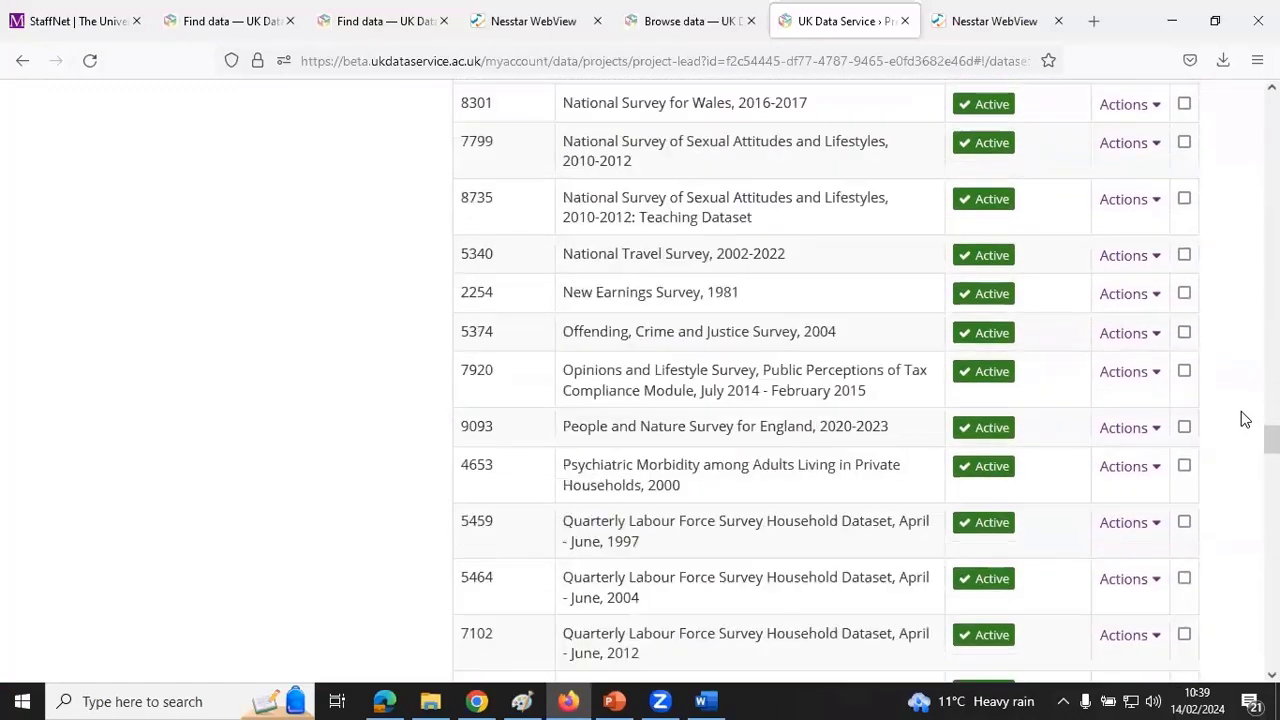
{"action": "scroll", "coordinate": [1246, 418], "scroll_direction": "down", "scroll_amount": 20}
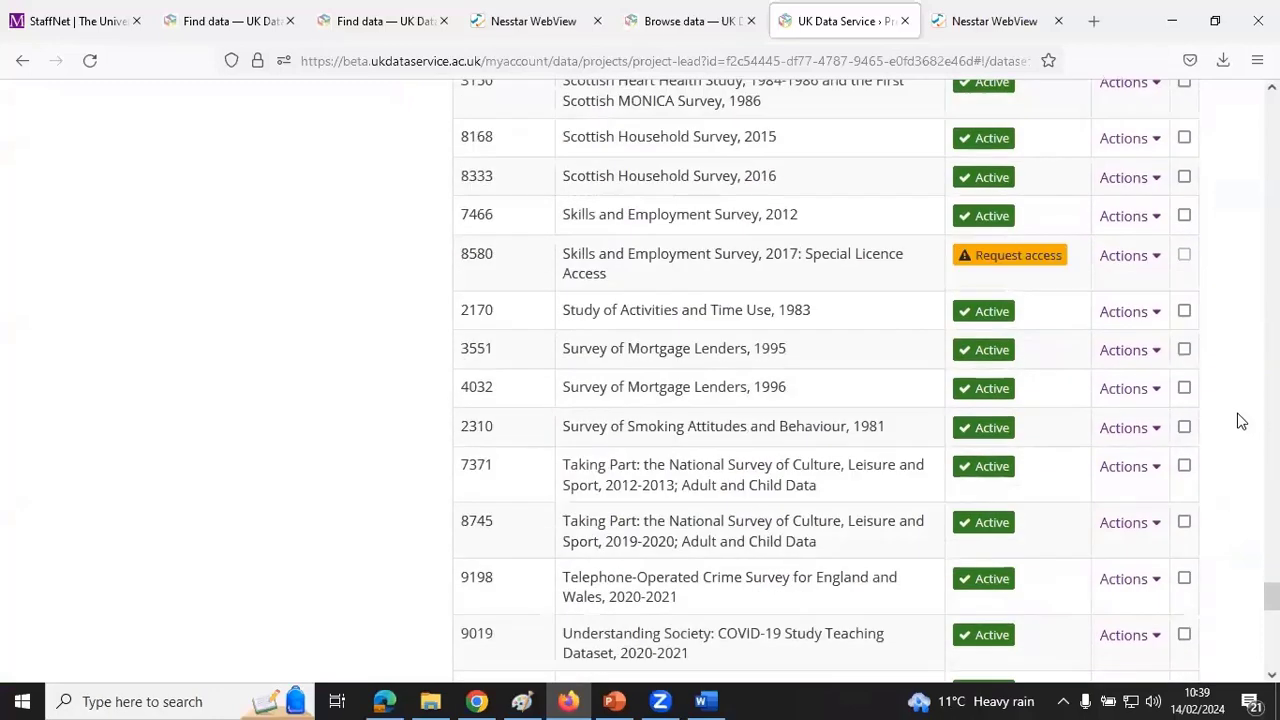
{"action": "scroll", "coordinate": [1240, 421], "scroll_direction": "down", "scroll_amount": 8}
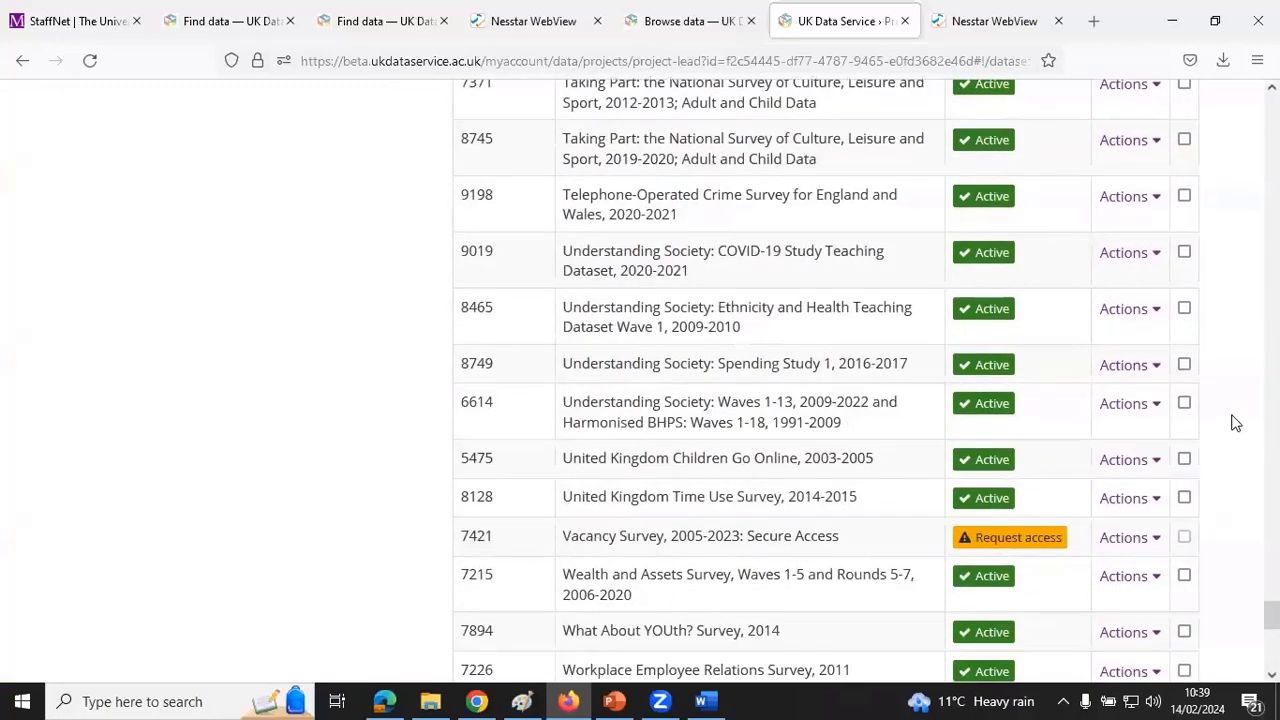
{"action": "scroll", "coordinate": [1236, 423], "scroll_direction": "up", "scroll_amount": 2}
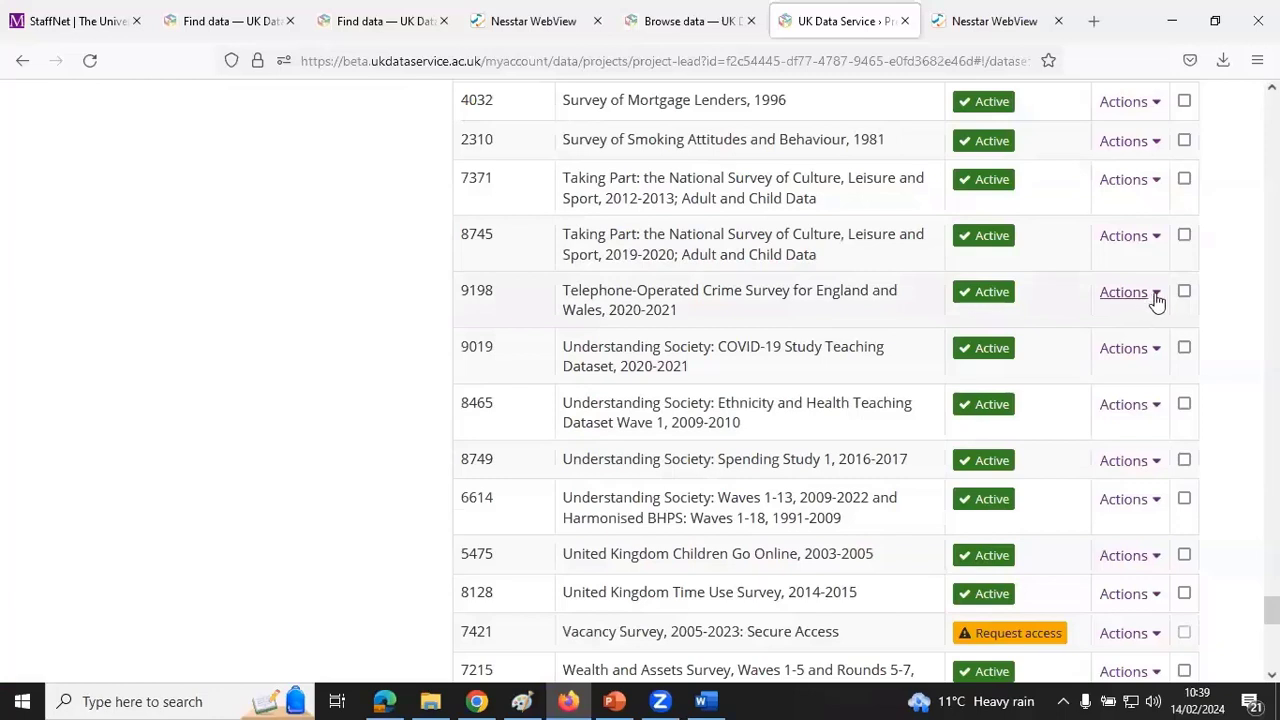
{"action": "left_click", "coordinate": [1158, 300]}
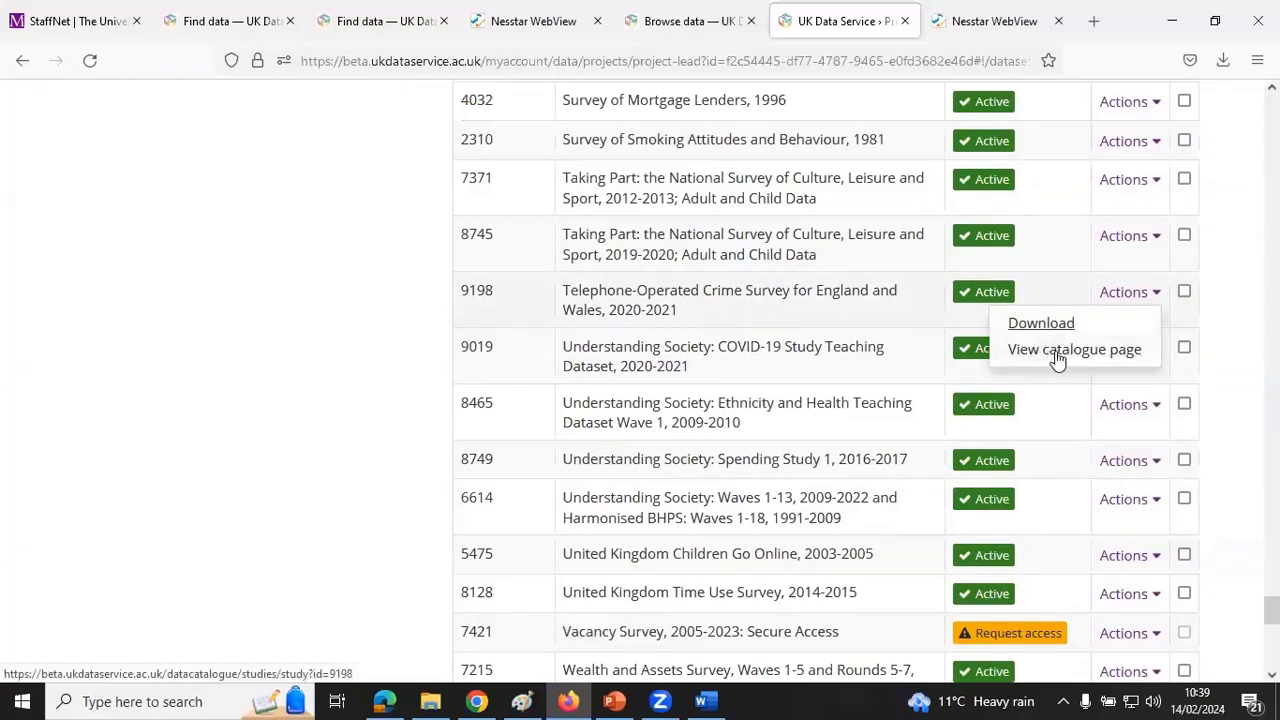
- Select the Telephone-Operated Crime Survey for England and Wales, 2020-2021 in the project and proceed to its download formats
{"action": "left_click", "coordinate": [1185, 293]}
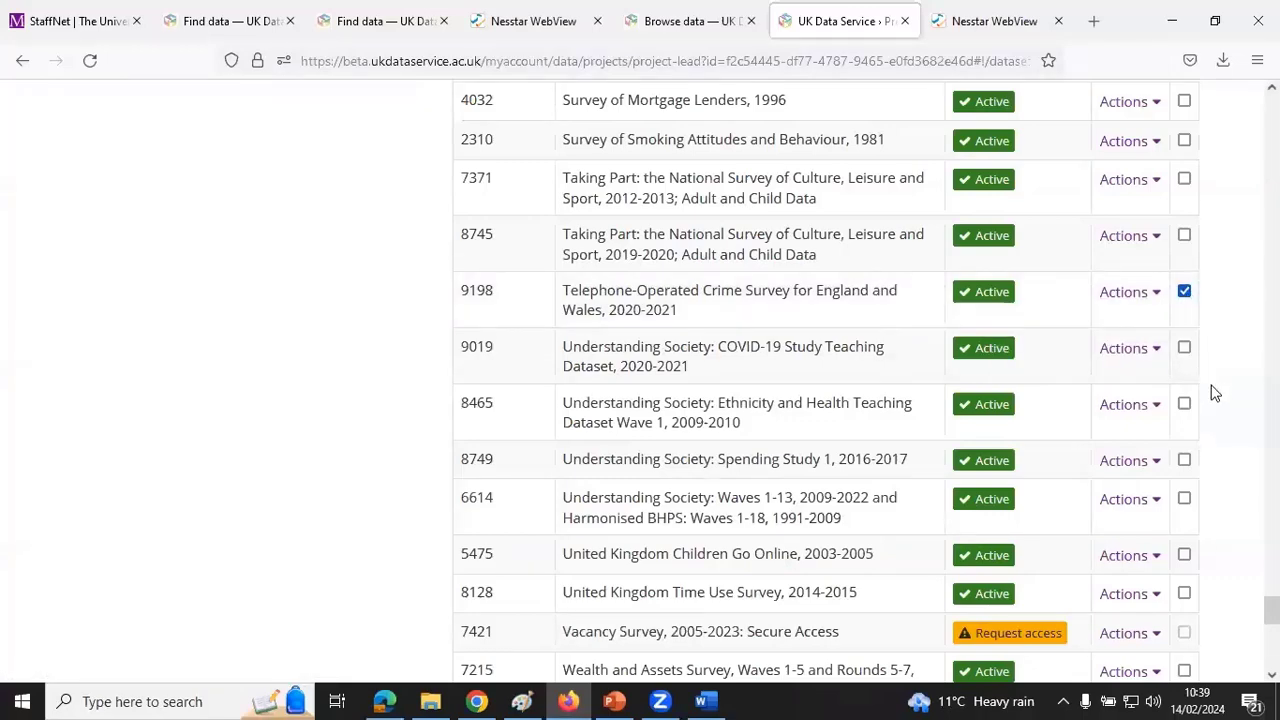
{"action": "scroll", "coordinate": [1229, 394], "scroll_direction": "down", "scroll_amount": 6}
{"action": "scroll", "coordinate": [1229, 392], "scroll_direction": "up", "scroll_amount": 1}
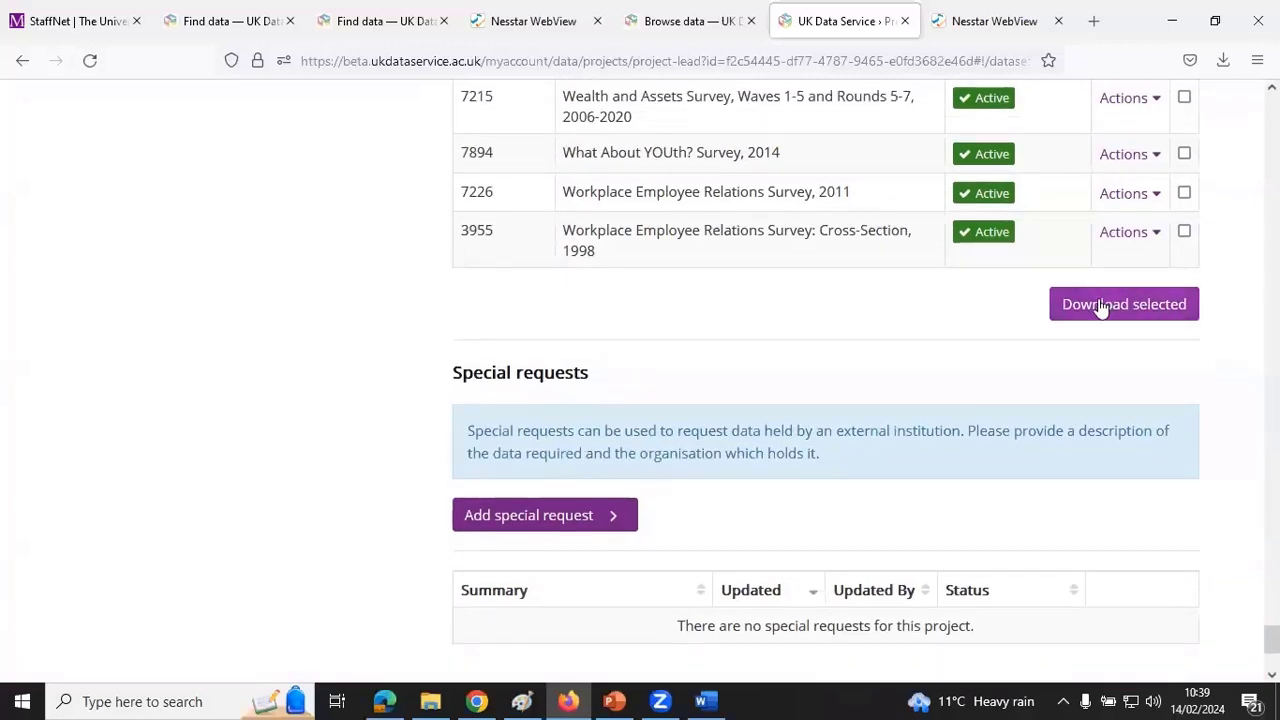
{"action": "left_click", "coordinate": [1100, 305]}
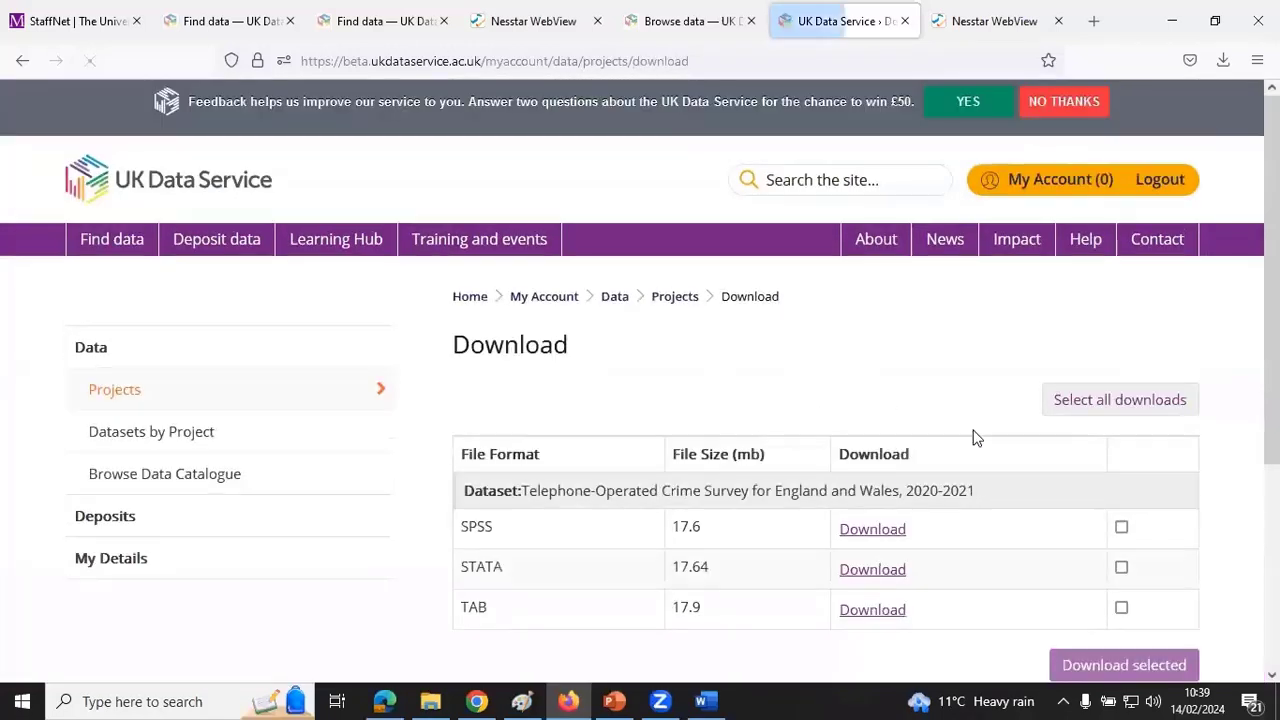
- Download the Telephone-Operated Crime Survey dataset in SPSS format only
{"action": "scroll", "coordinate": [1222, 461], "scroll_direction": "down", "scroll_amount": 3}
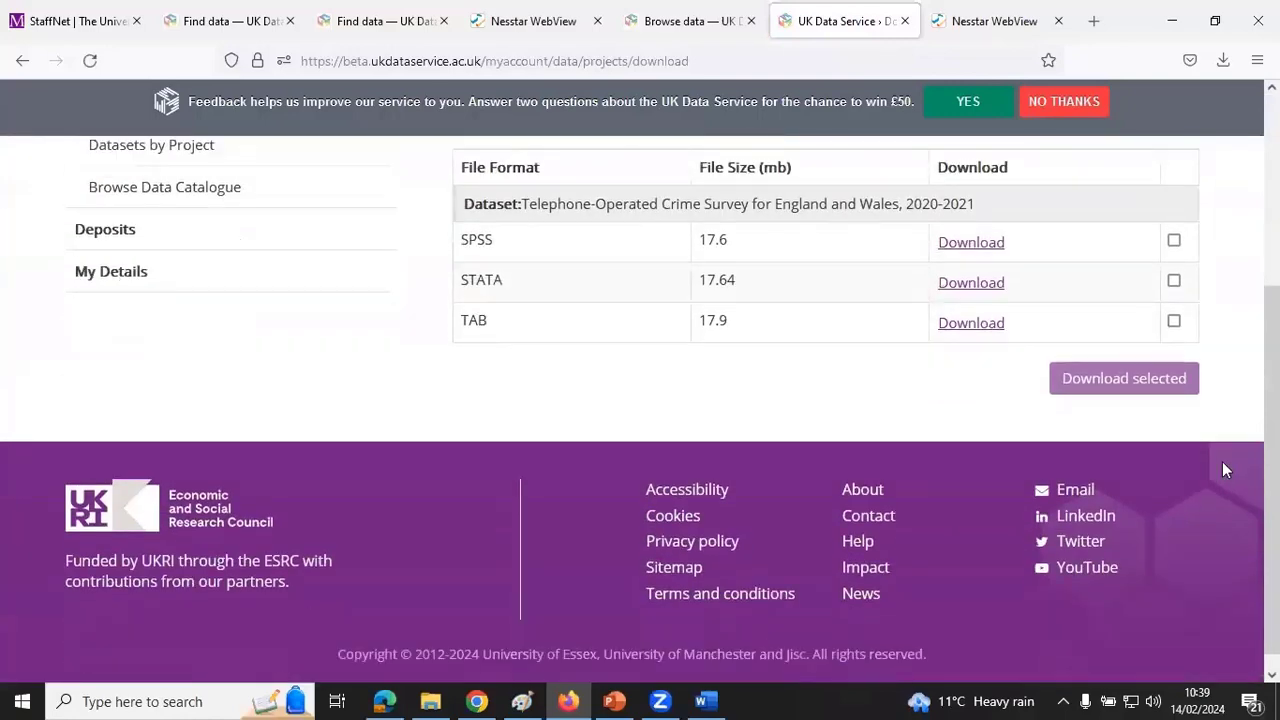
{"action": "scroll", "coordinate": [1222, 461], "scroll_direction": "up", "scroll_amount": 1}
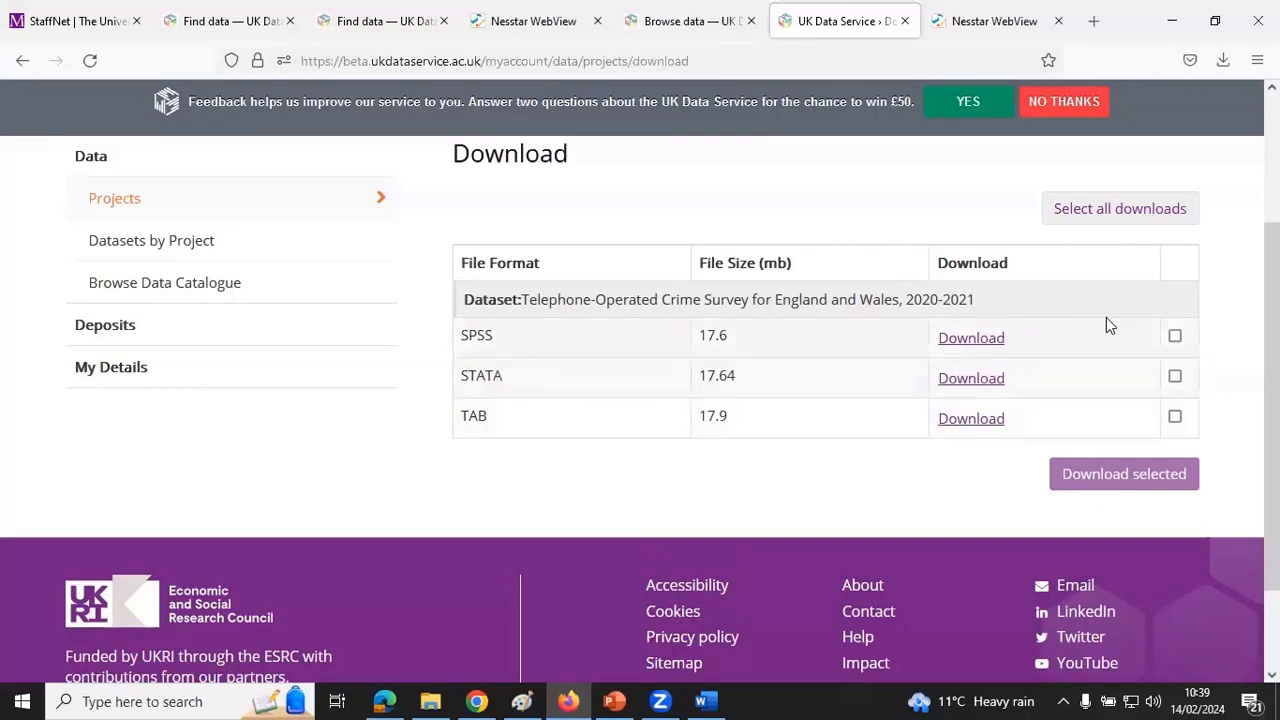
{"action": "left_click", "coordinate": [1175, 336]}
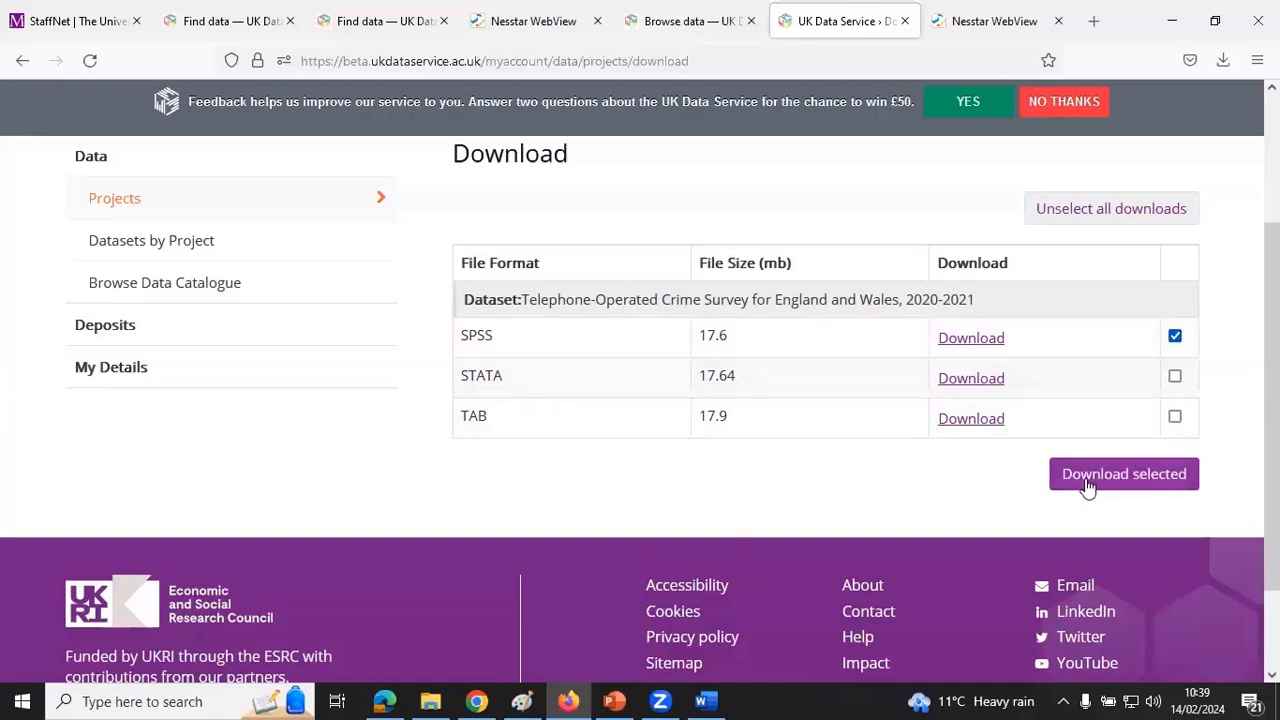
{"action": "left_click", "coordinate": [1117, 478]}
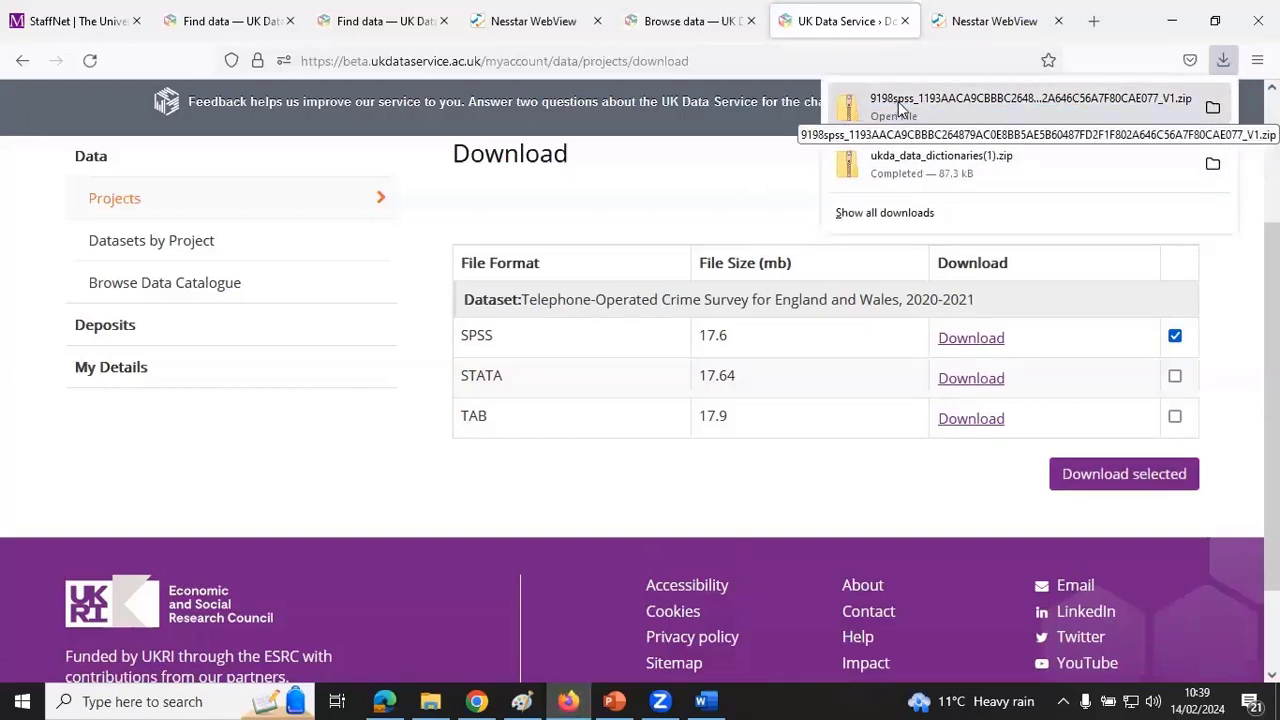
- Open the downloaded SPSS archive, browse UKDA-9198-spss down to the spss28 folder to see the data file, and close the window
{"action": "left_click", "coordinate": [900, 108]}
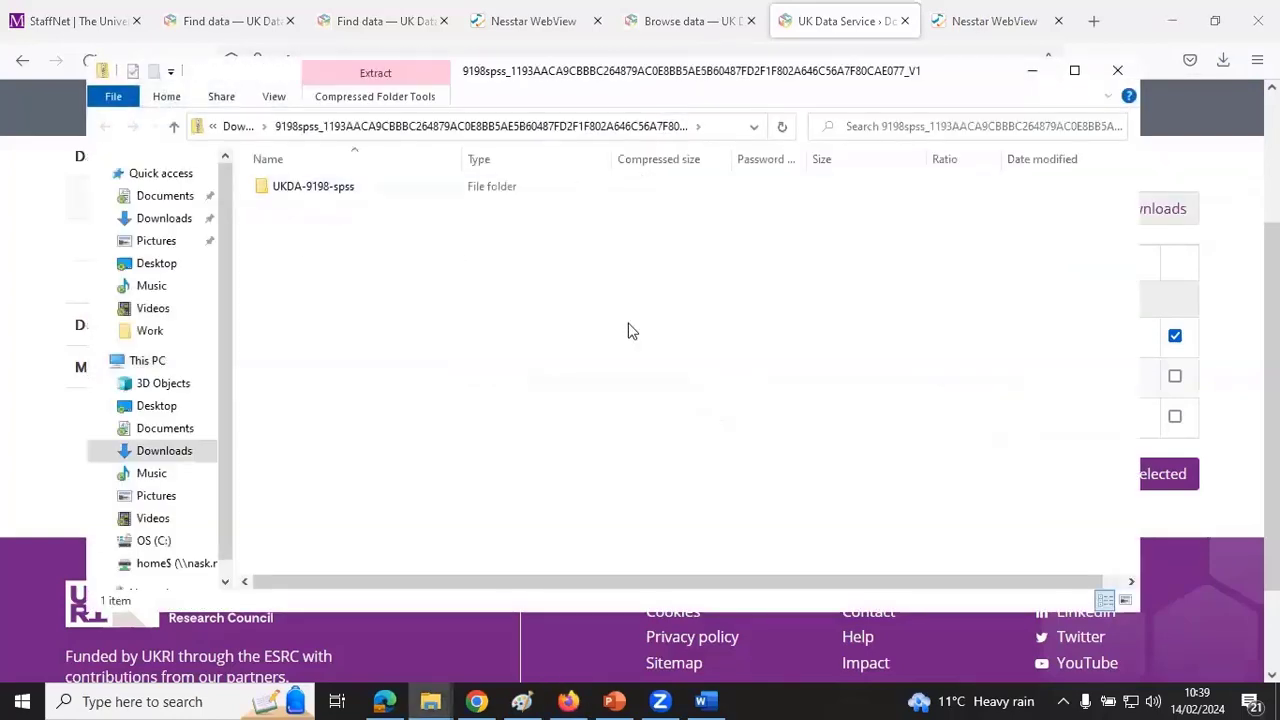
{"action": "double_click", "coordinate": [317, 186]}
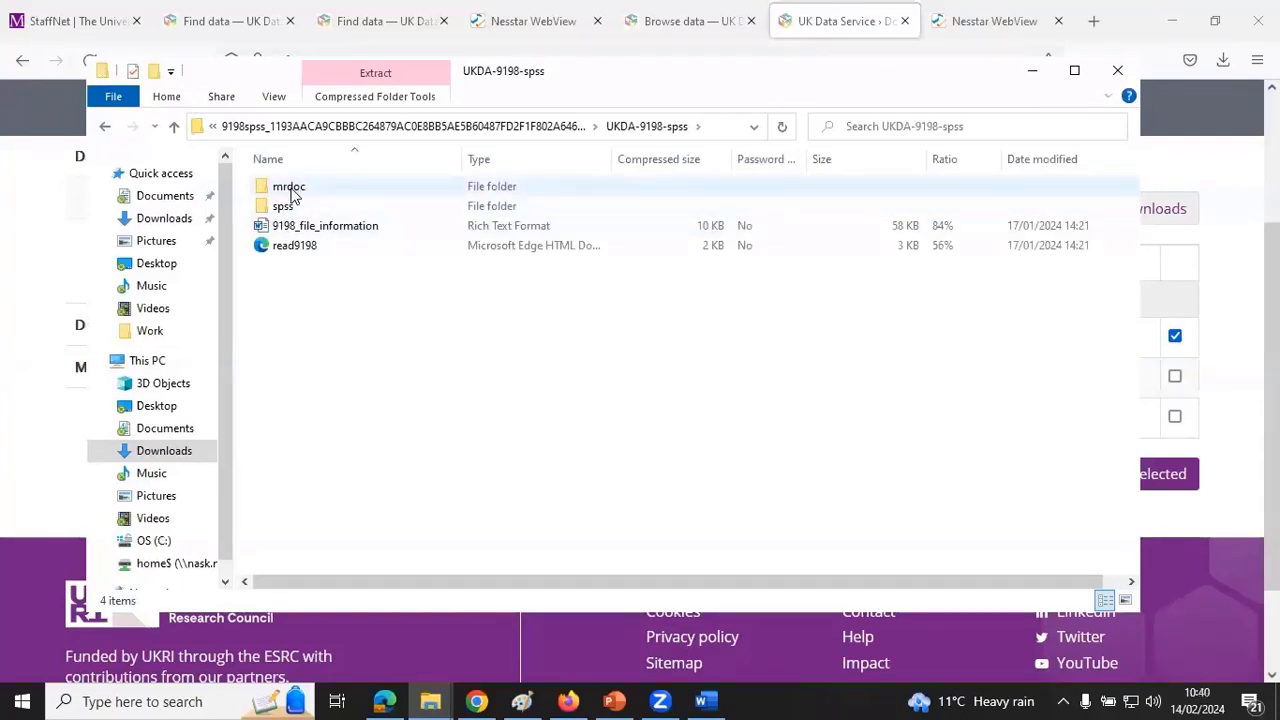
{"action": "double_click", "coordinate": [284, 207]}
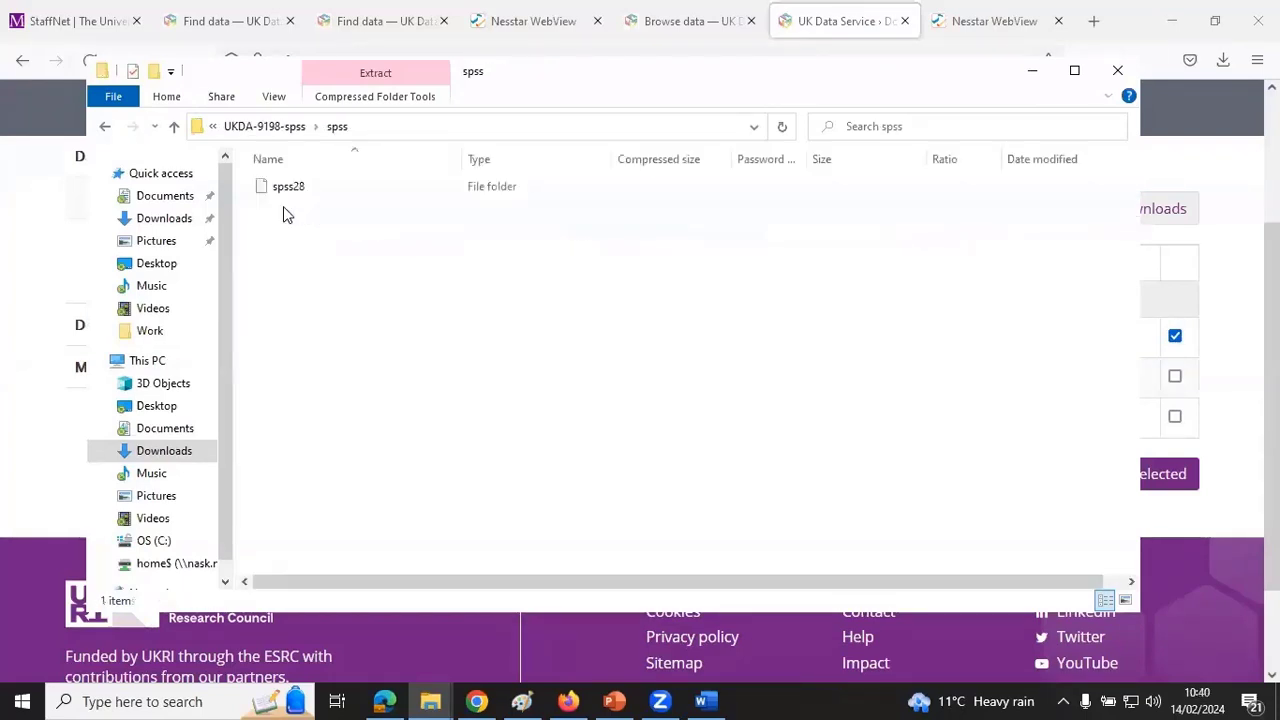
{"action": "double_click", "coordinate": [289, 197]}
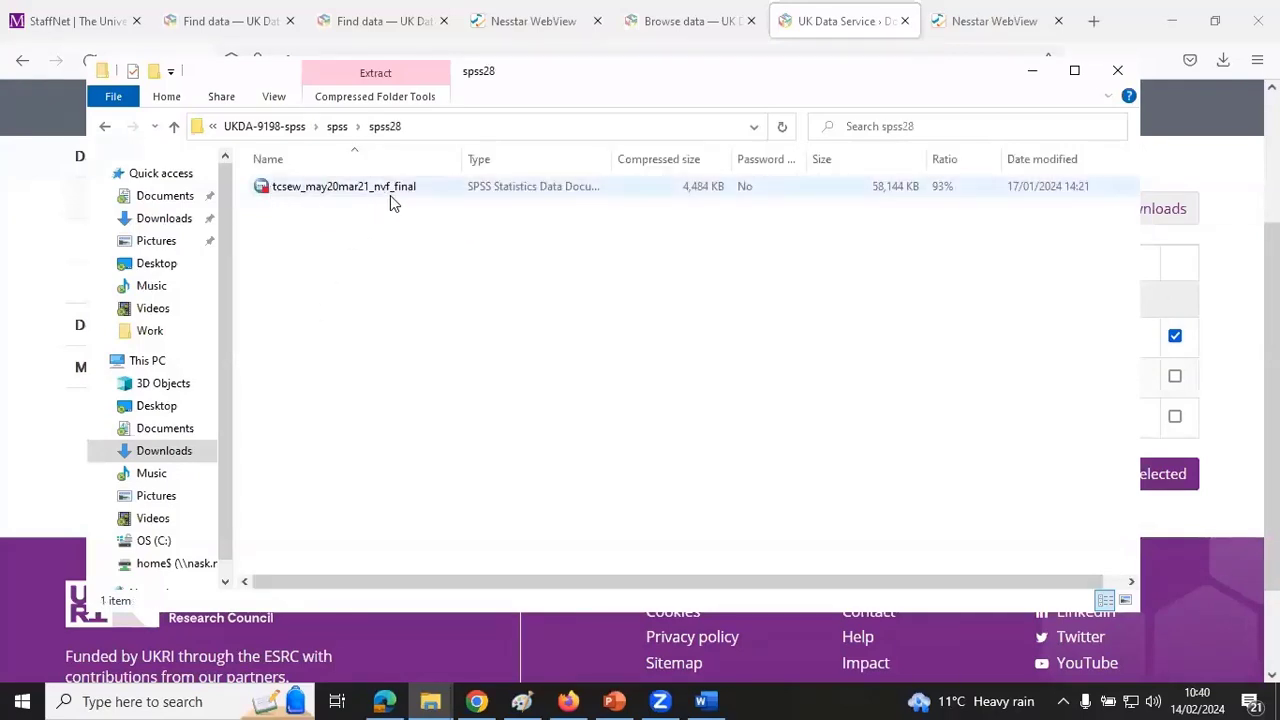
{"action": "left_click", "coordinate": [1121, 77]}
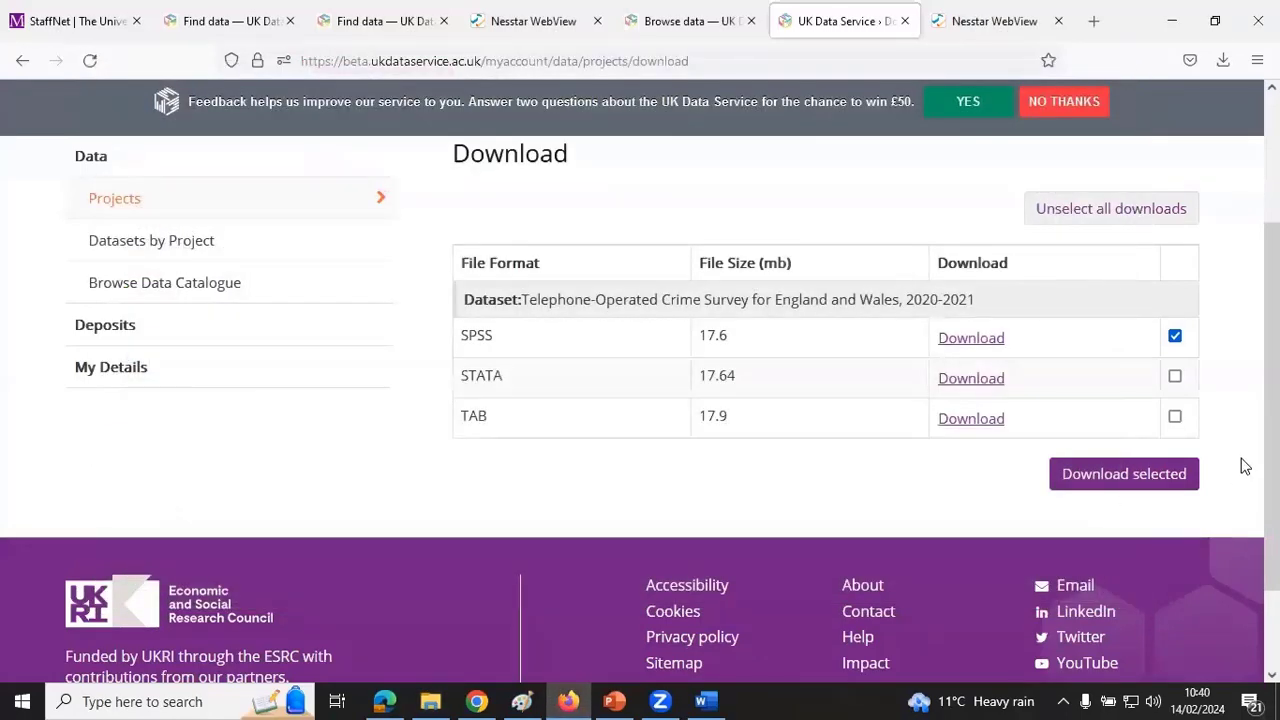
- Dismiss the feedback survey banner on the Download page
{"action": "scroll", "coordinate": [1245, 466], "scroll_direction": "up", "scroll_amount": 2}
{"action": "left_click", "coordinate": [1064, 101]}
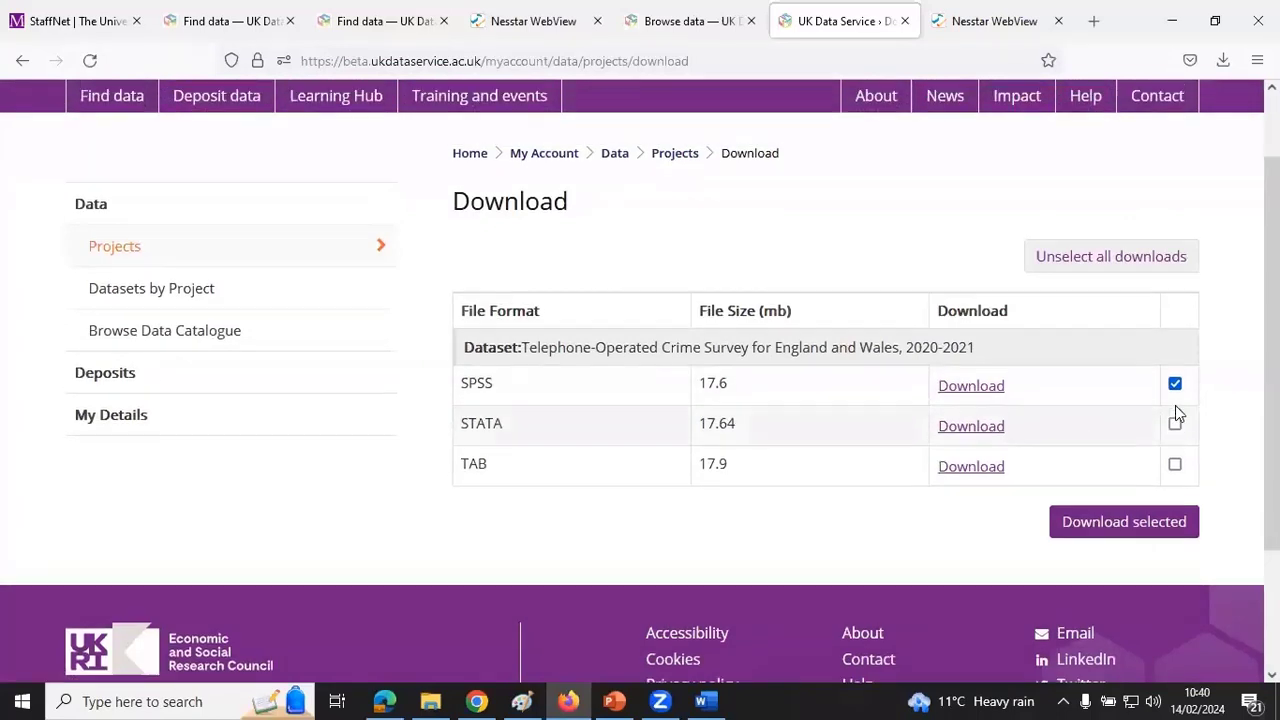
{"action": "scroll", "coordinate": [1175, 405], "scroll_direction": "up", "scroll_amount": 1}
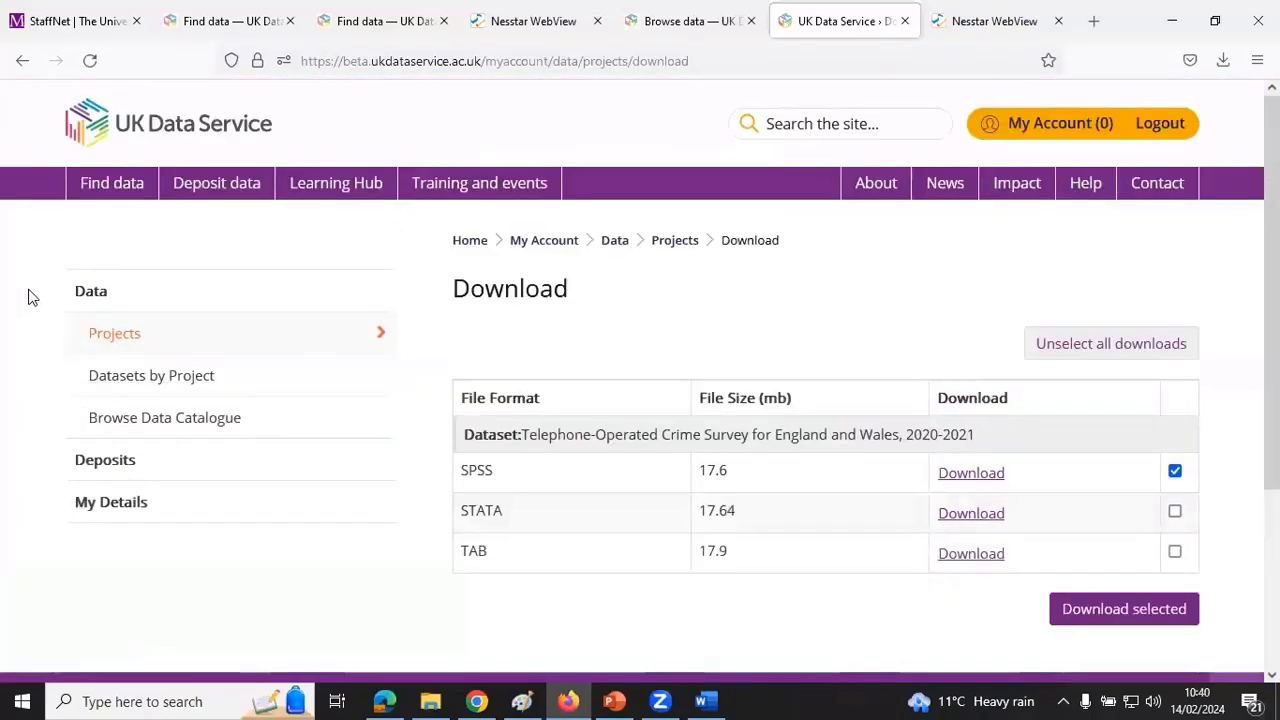
- Go to the Find data page and search the data catalogue for "crime"
{"action": "left_click", "coordinate": [122, 190]}
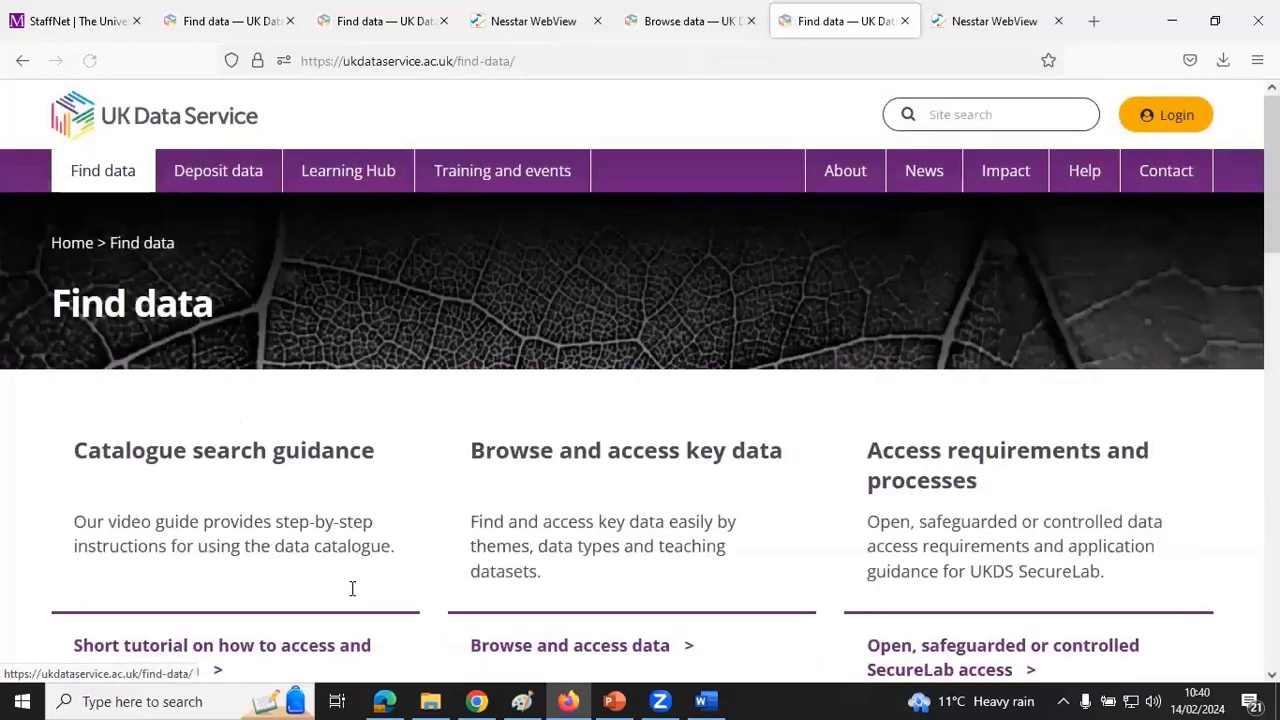
{"action": "scroll", "coordinate": [478, 562], "scroll_direction": "down", "scroll_amount": 3}
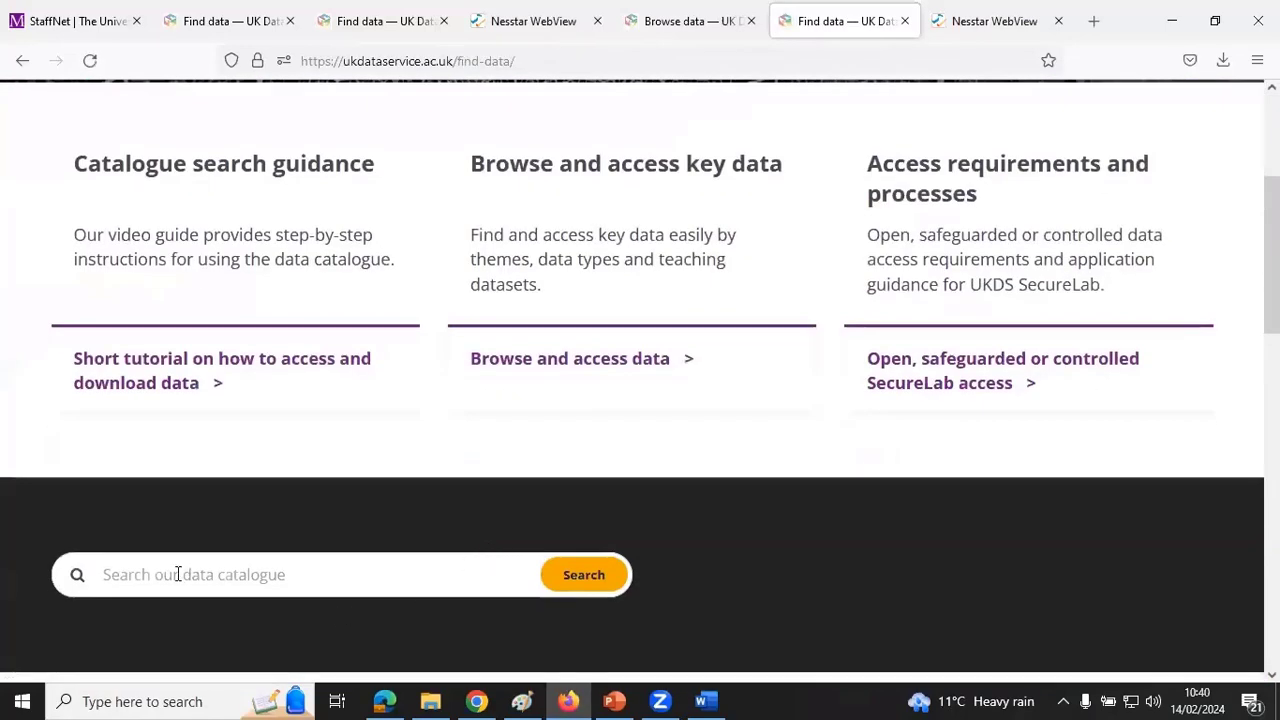
{"action": "type", "text": "crime"}
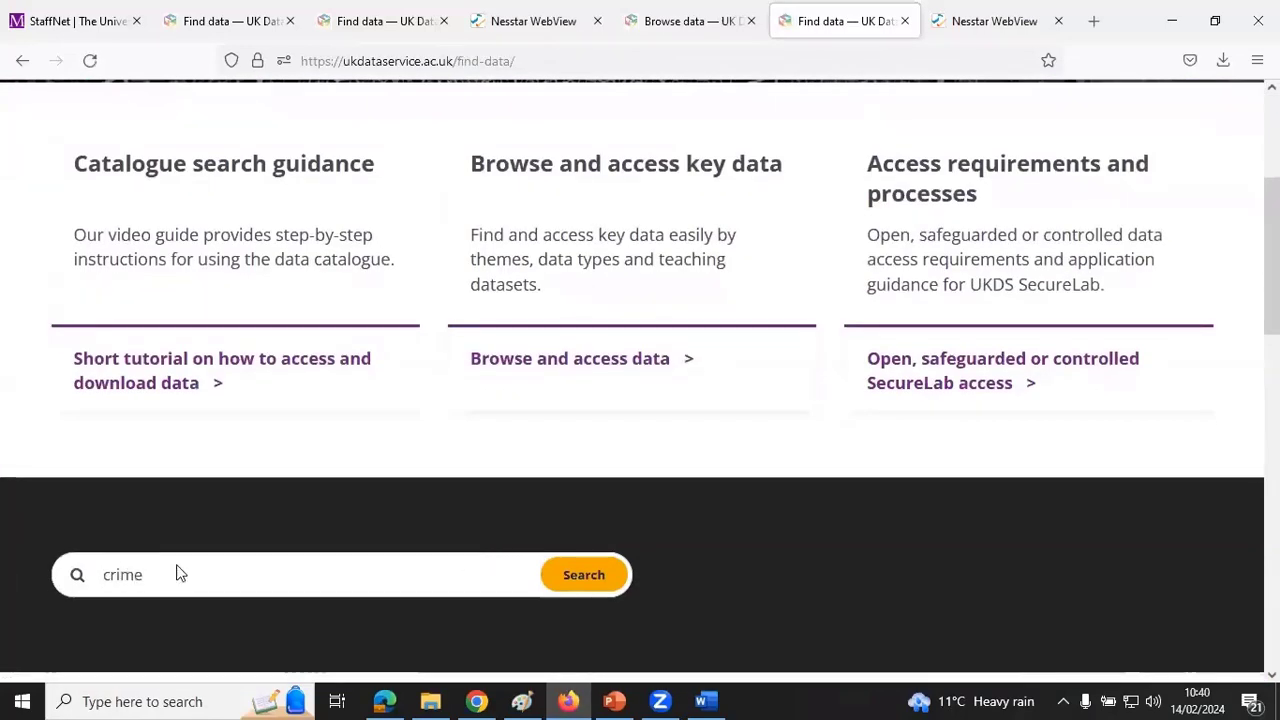
{"action": "key", "text": "Return"}
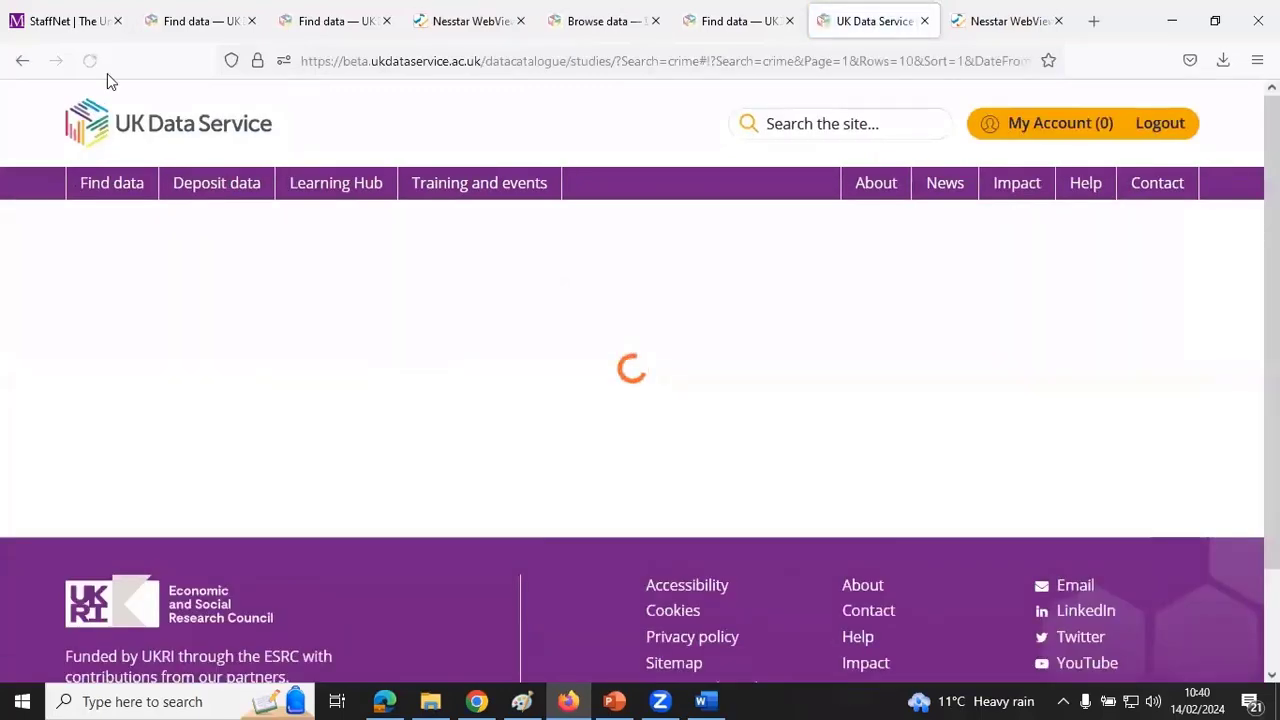
- Examine the Topic, Data Type and Access filter options for the crime results, plus the search suggestions, without applying any
{"action": "scroll", "coordinate": [597, 608], "scroll_direction": "down", "scroll_amount": 5}
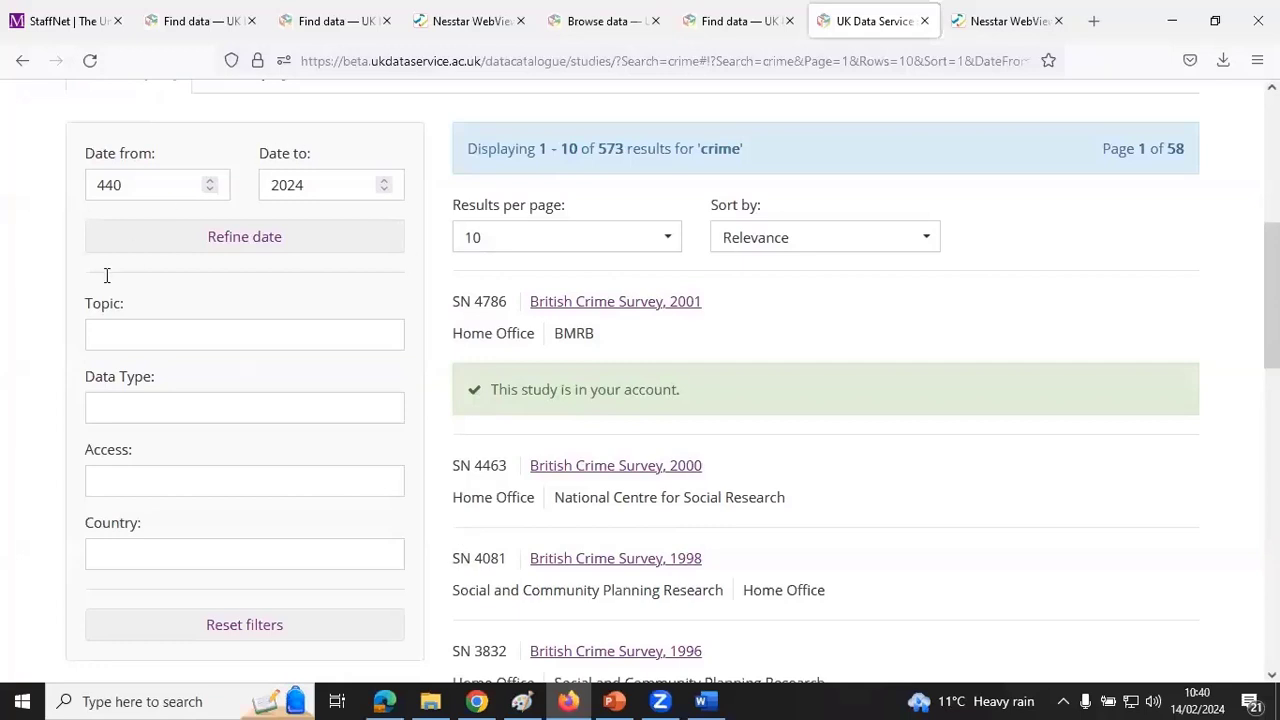
{"action": "left_click", "coordinate": [102, 335]}
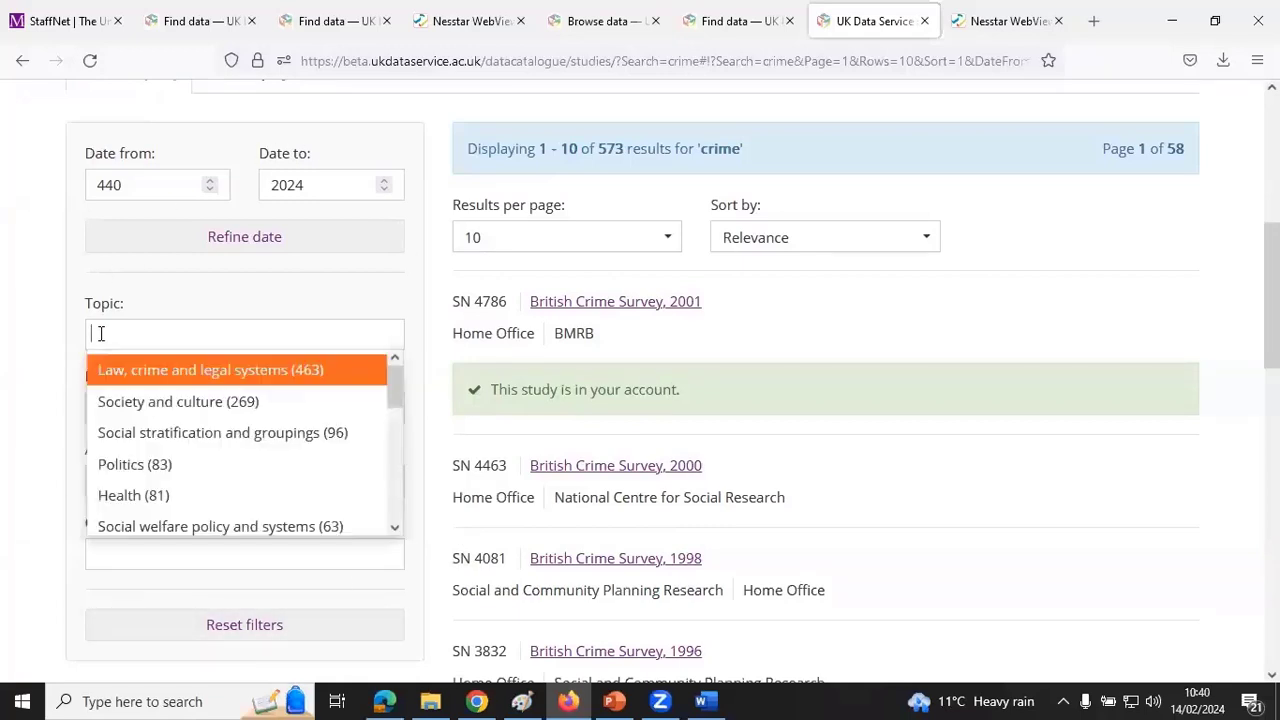
{"action": "left_click", "coordinate": [36, 333]}
{"action": "left_click", "coordinate": [121, 406]}
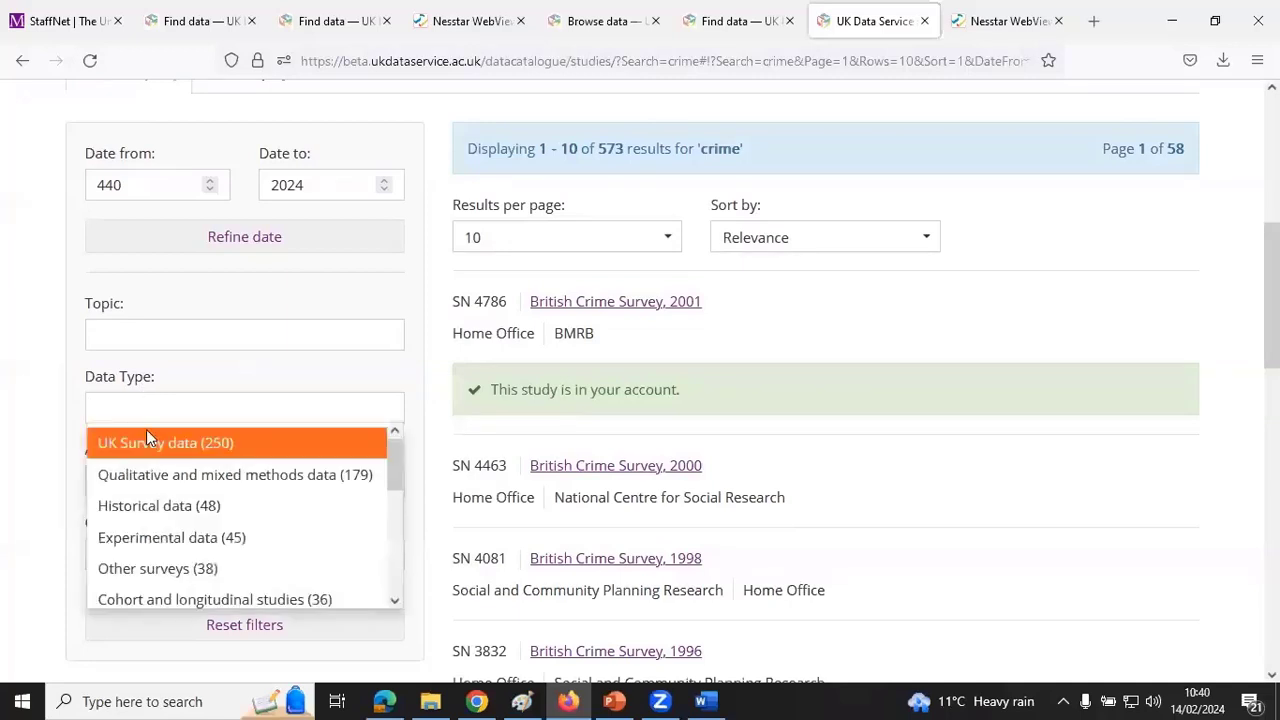
{"action": "left_click", "coordinate": [32, 389]}
{"action": "left_click", "coordinate": [125, 483]}
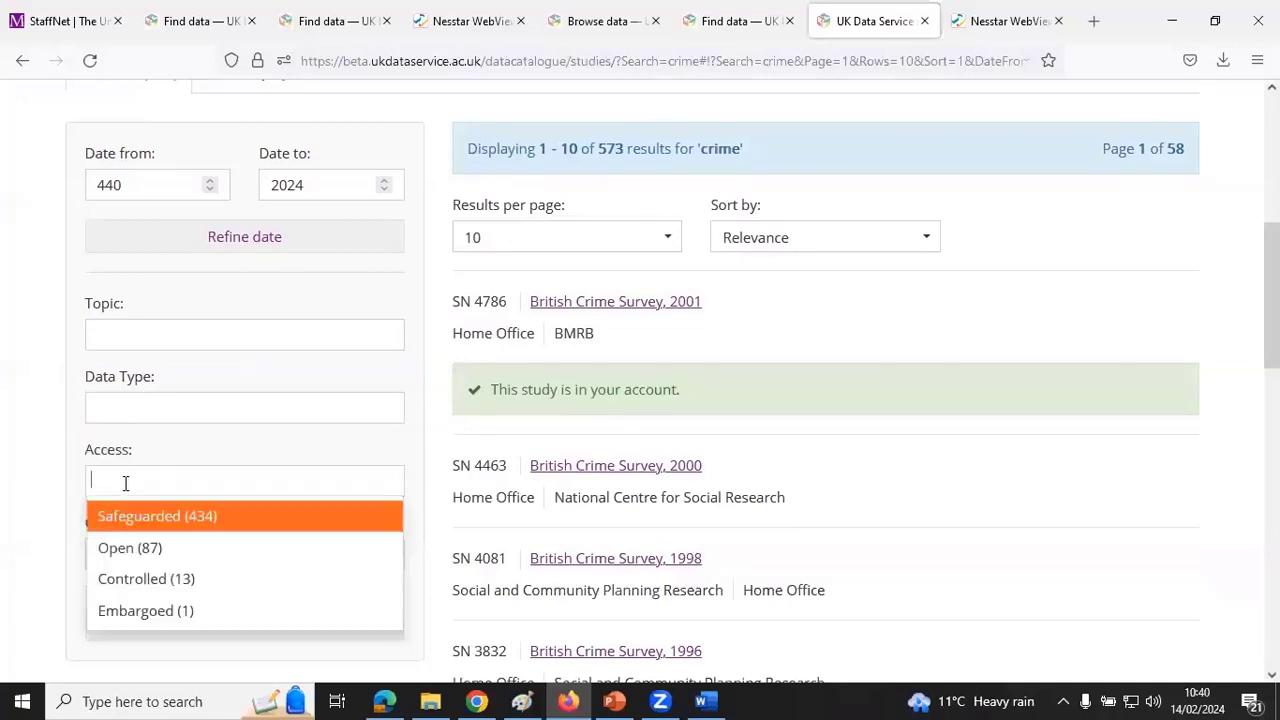
{"action": "left_click", "coordinate": [34, 430]}
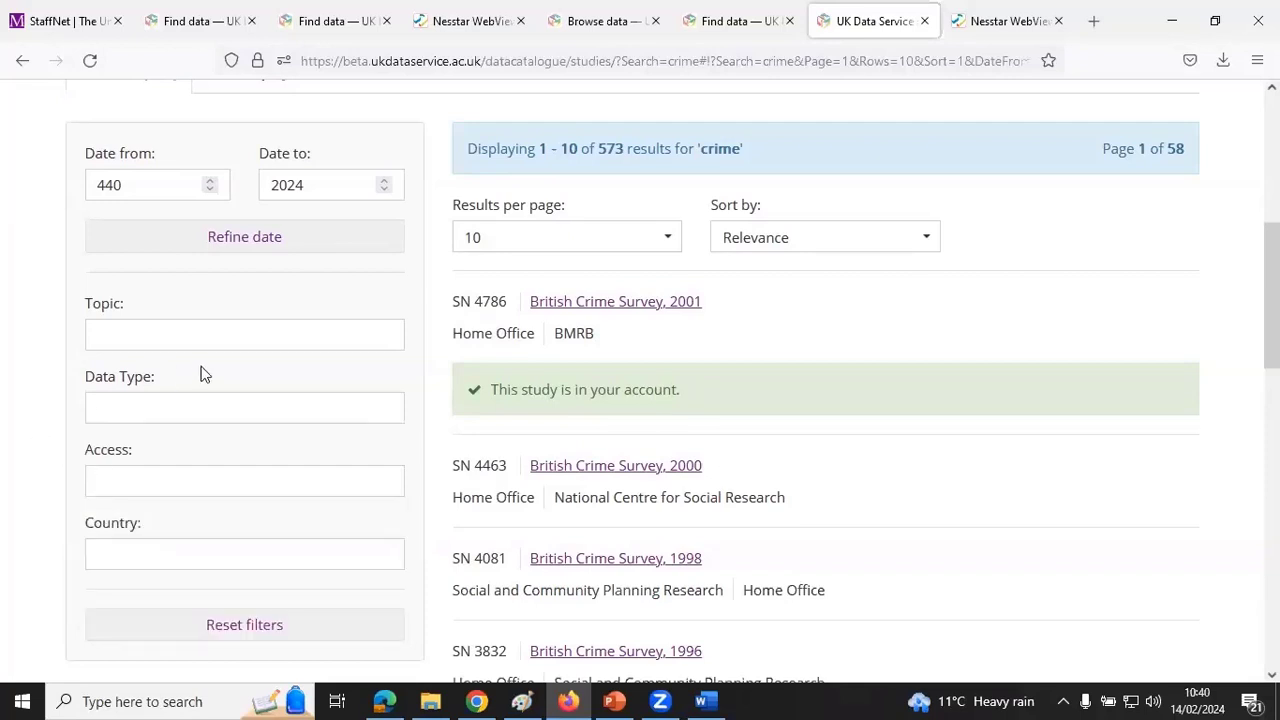
{"action": "scroll", "coordinate": [240, 371], "scroll_direction": "up", "scroll_amount": 3}
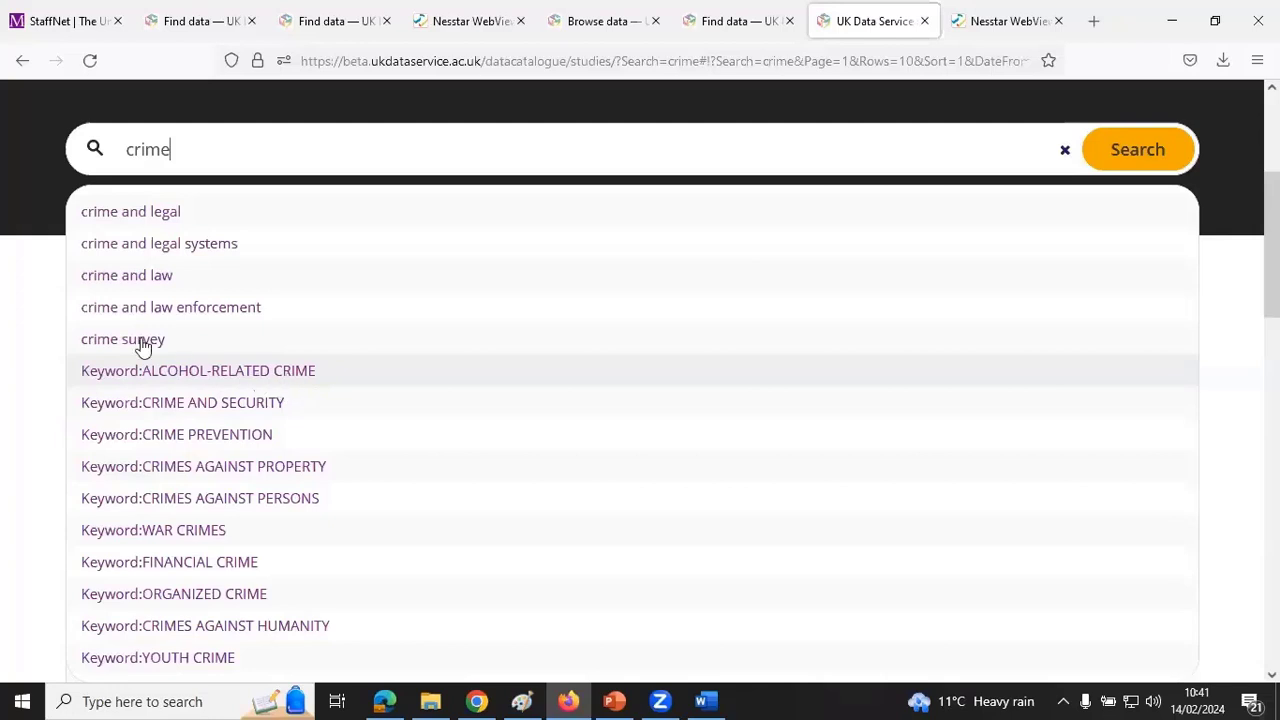
{"action": "left_click", "coordinate": [33, 189]}
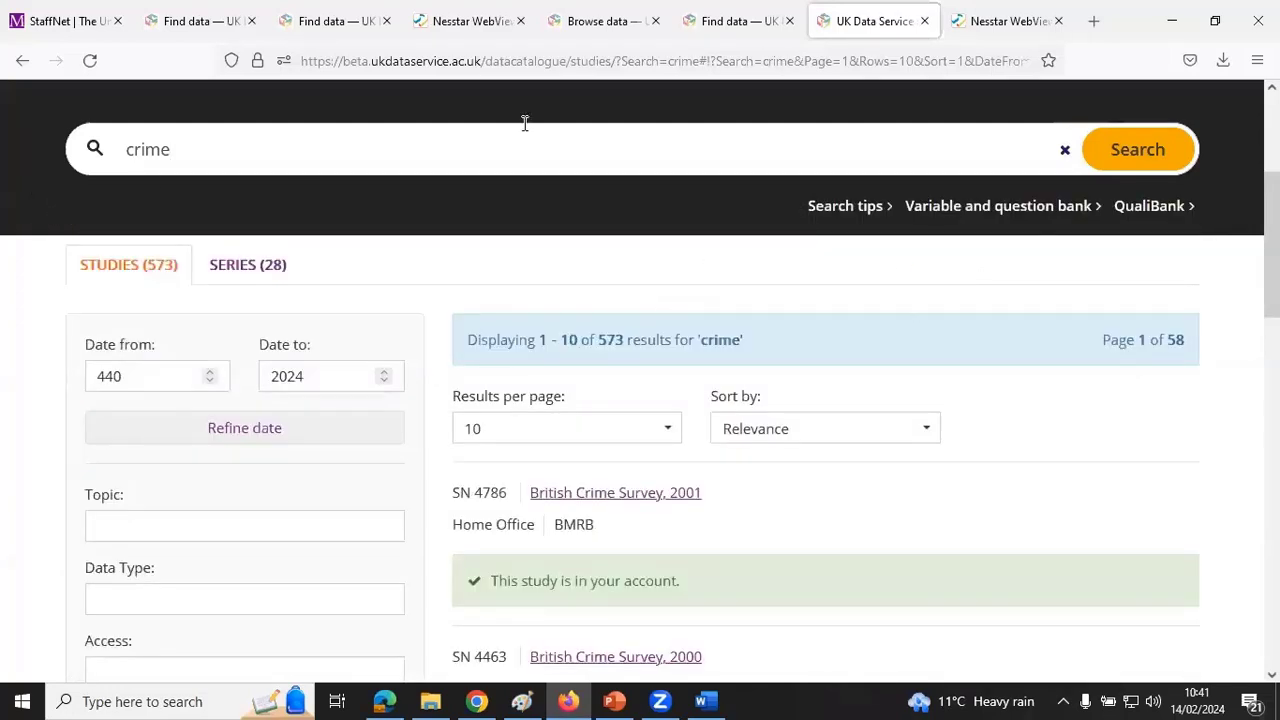
- Replace the current catalogue search term and search for "bsa"
{"action": "left_click_drag", "start_coordinate": [177, 148], "coordinate": [112, 148]}
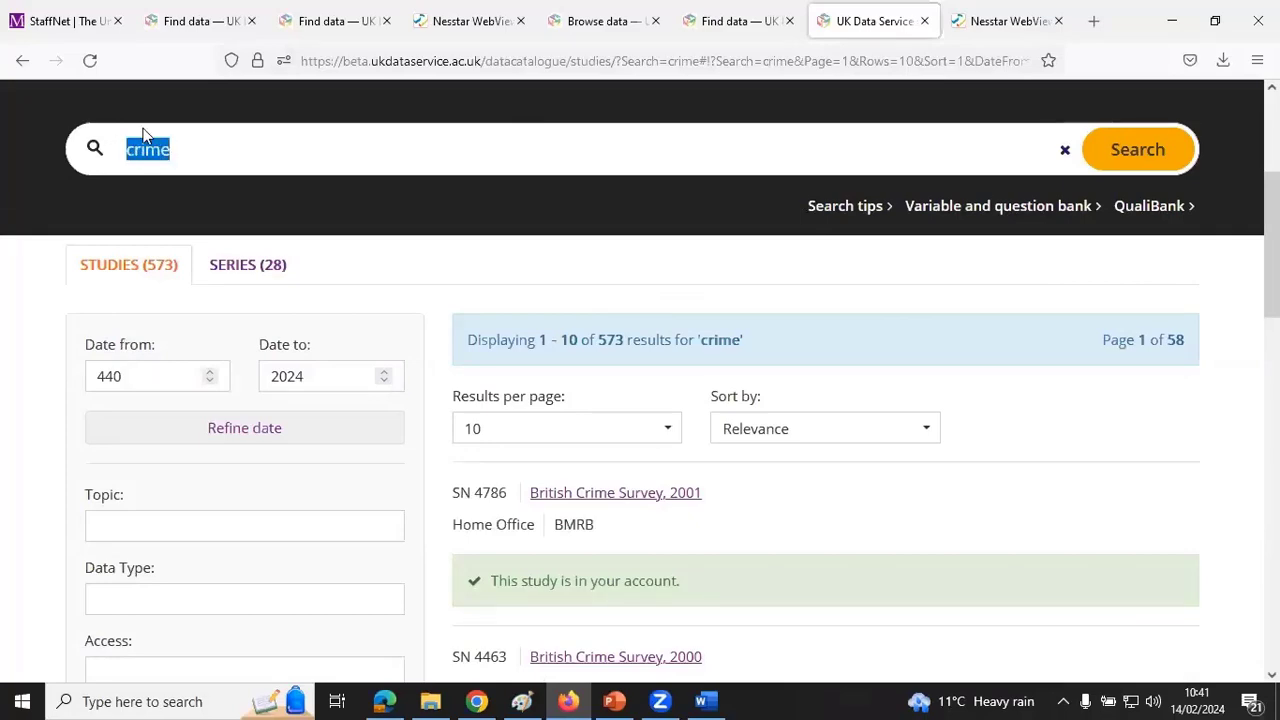
{"action": "type", "text": "bsa"}
{"action": "key", "text": "Return"}
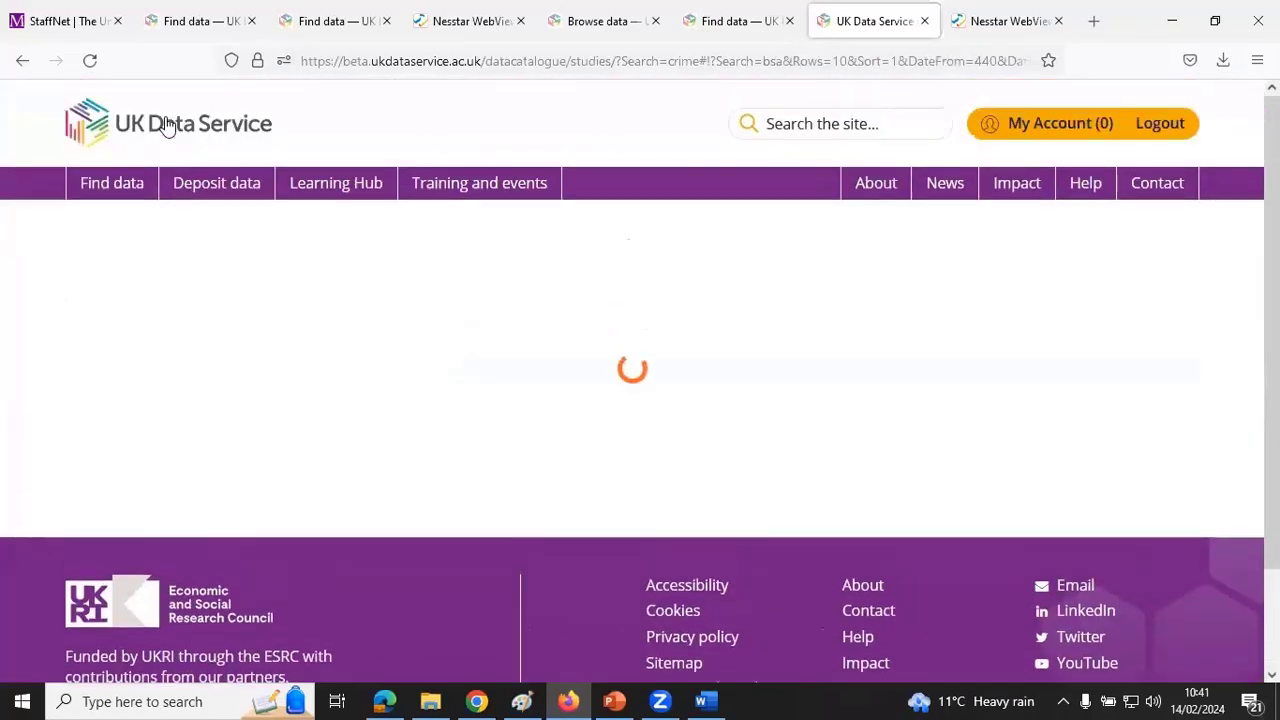
{"action": "scroll", "coordinate": [620, 393], "scroll_direction": "down", "scroll_amount": 3}
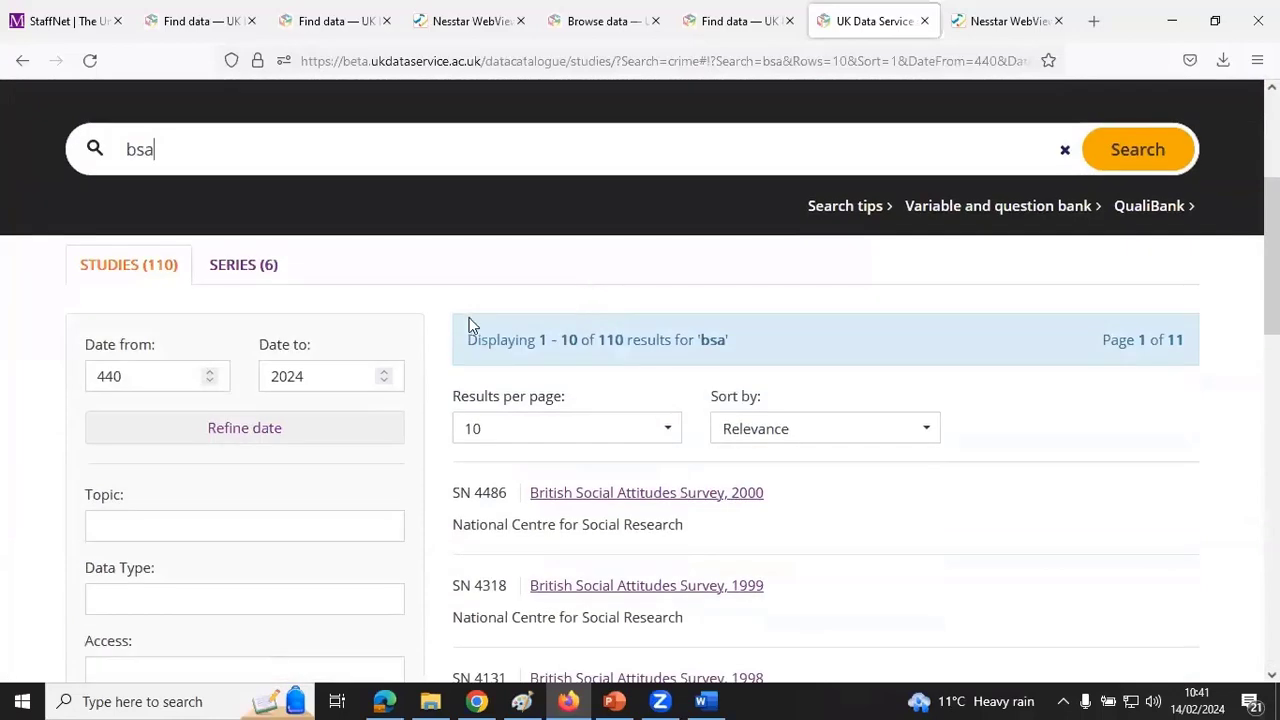
- Switch to the series results for "bsa" and open the British Social Attitudes Survey series
{"action": "left_click", "coordinate": [247, 270]}
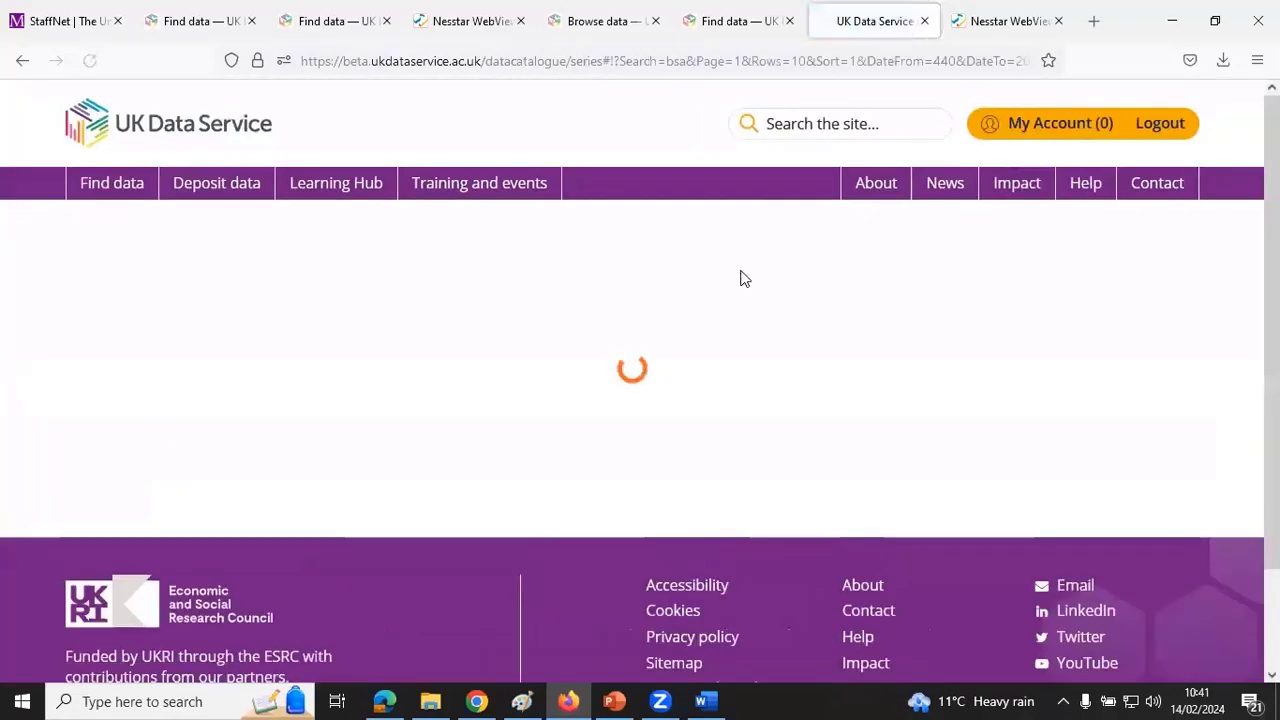
{"action": "scroll", "coordinate": [838, 364], "scroll_direction": "down", "scroll_amount": 5}
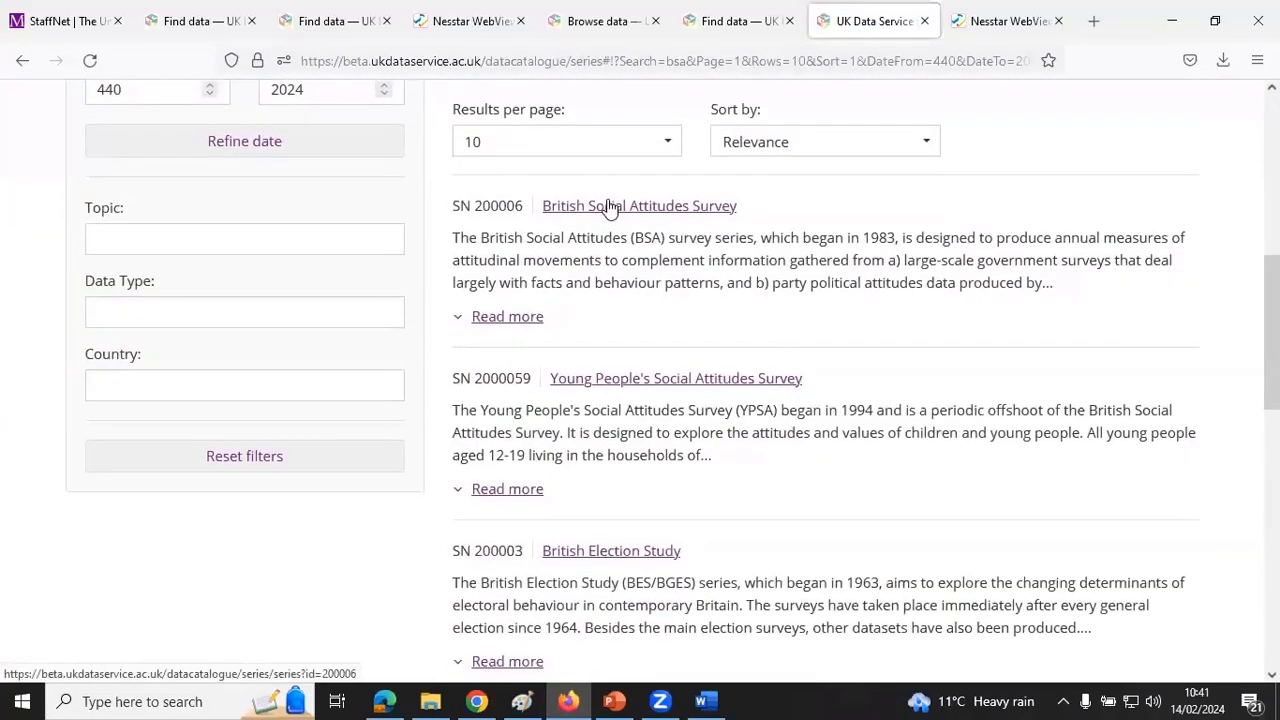
{"action": "scroll", "coordinate": [607, 213], "scroll_direction": "up", "scroll_amount": 2}
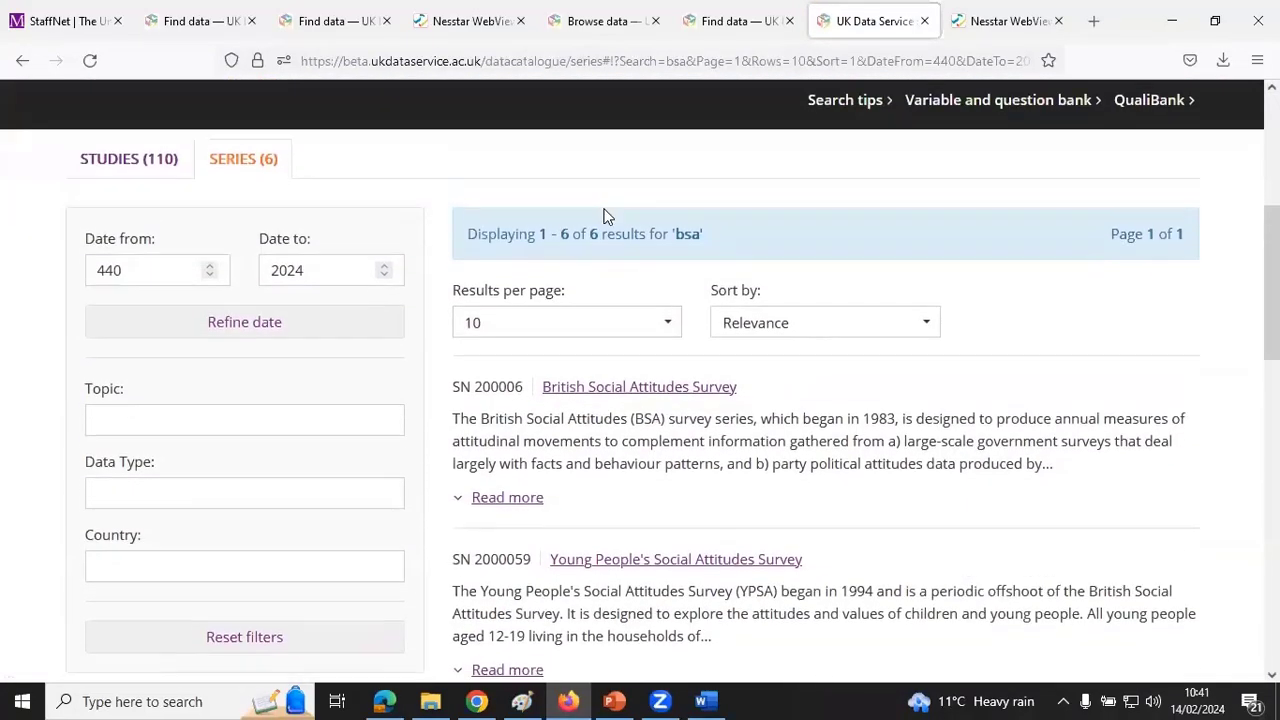
{"action": "left_click", "coordinate": [636, 399]}
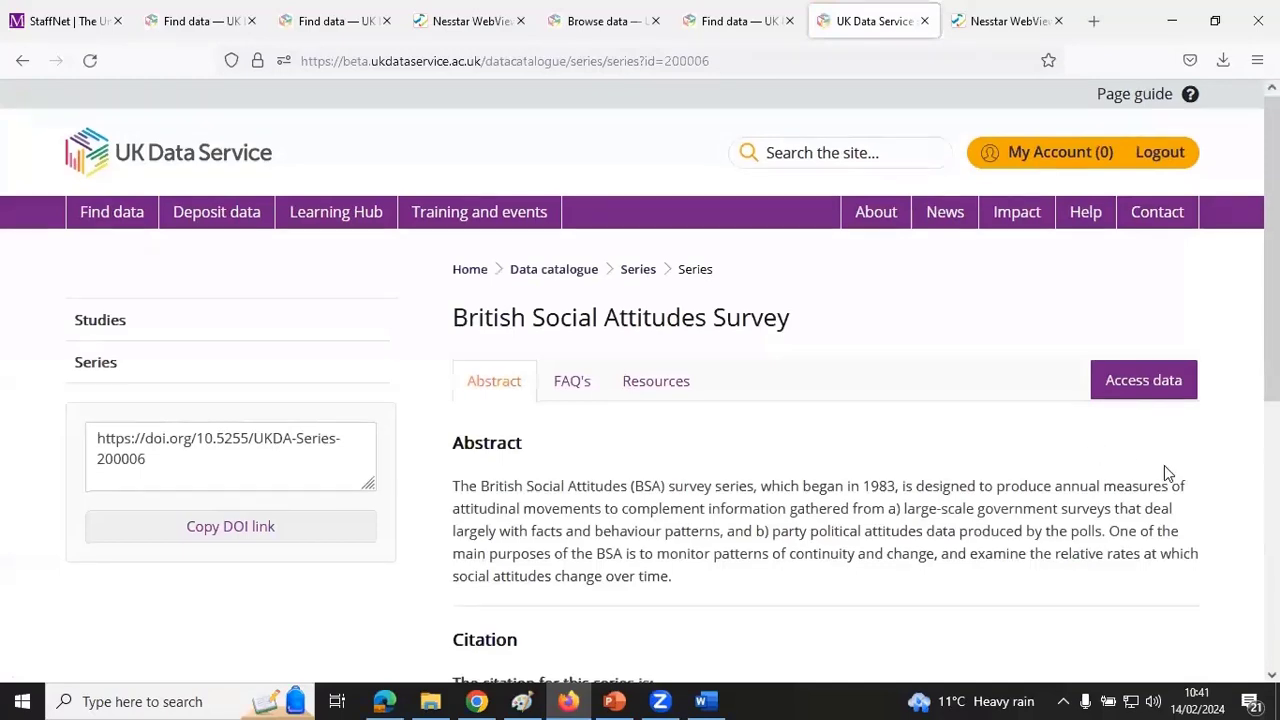
- Open the series' data access section and expand British Social Attitudes Survey, 1983- to list its yearly datasets
{"action": "scroll", "coordinate": [1164, 468], "scroll_direction": "down", "scroll_amount": 3}
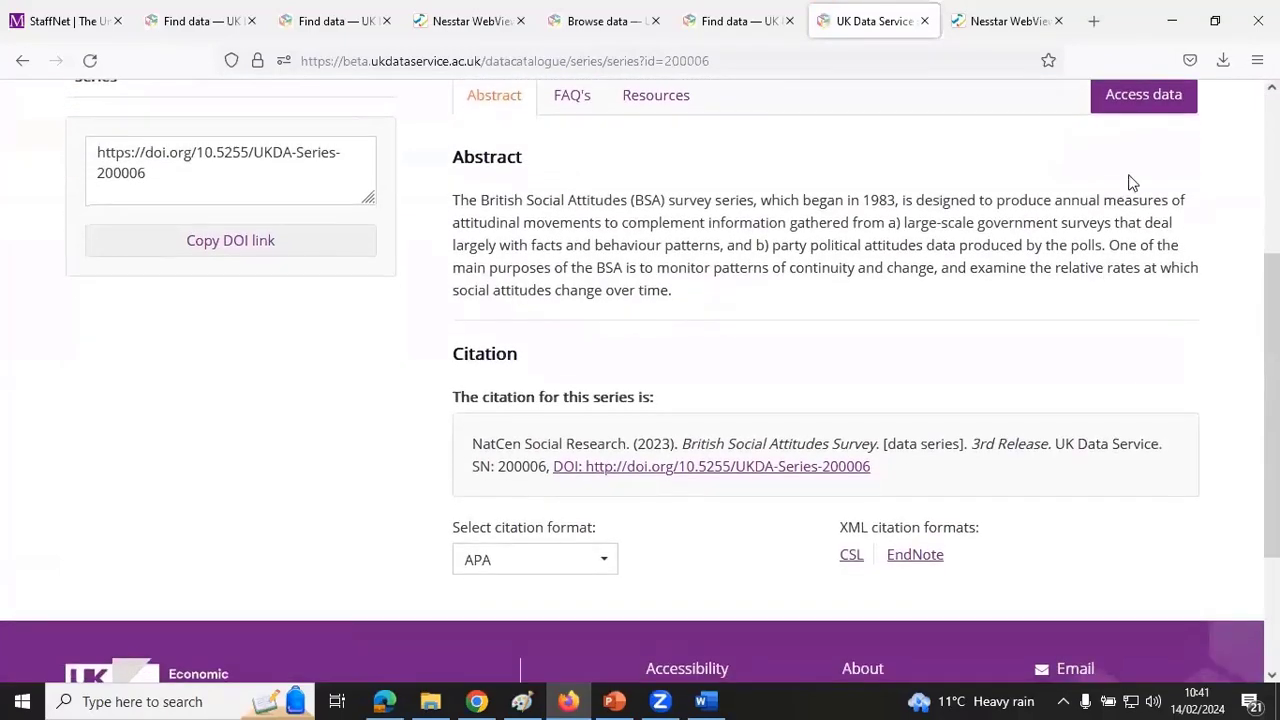
{"action": "left_click", "coordinate": [1134, 100]}
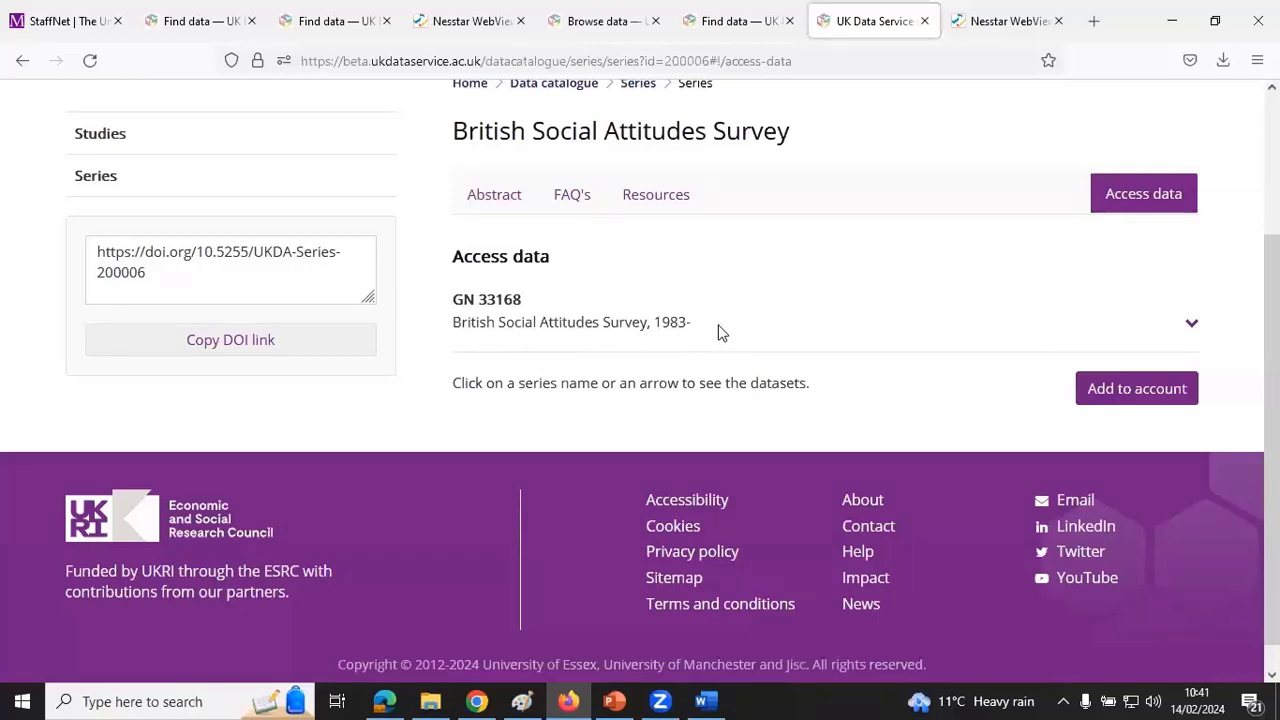
{"action": "left_click", "coordinate": [1192, 327]}
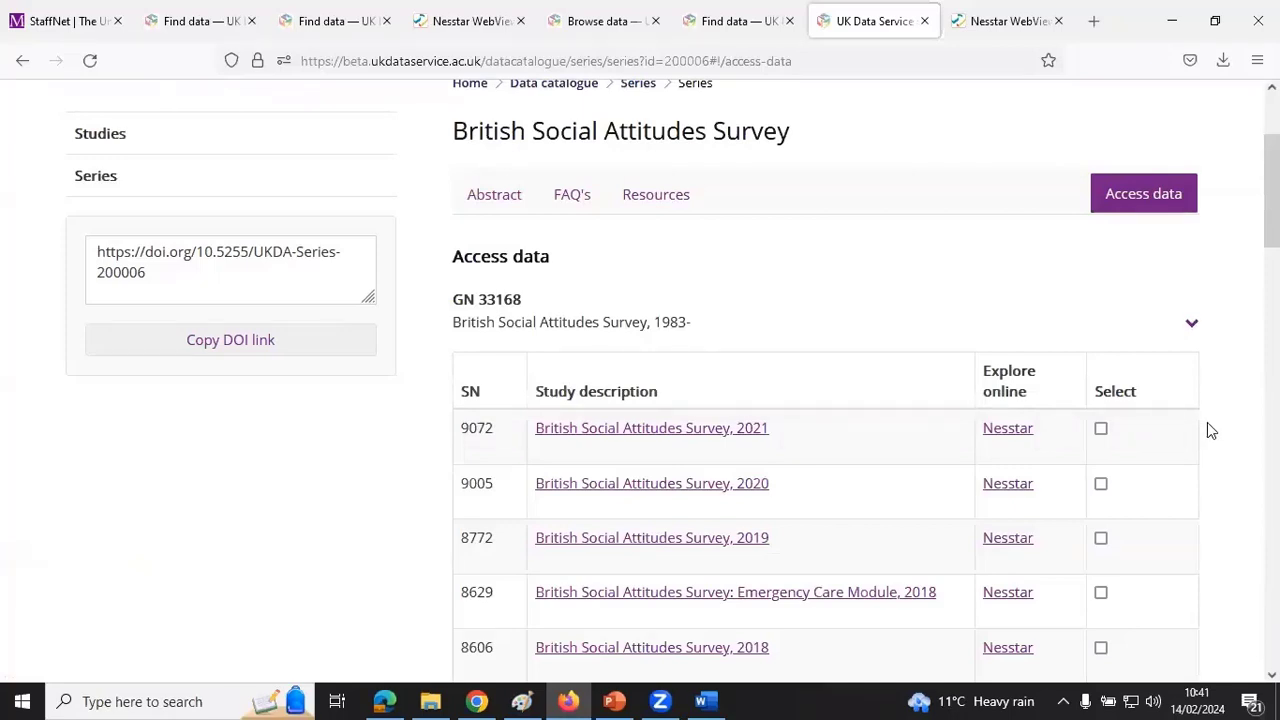
{"action": "scroll", "coordinate": [1207, 425], "scroll_direction": "down", "scroll_amount": 1}
{"action": "scroll", "coordinate": [1207, 430], "scroll_direction": "down", "scroll_amount": 1}
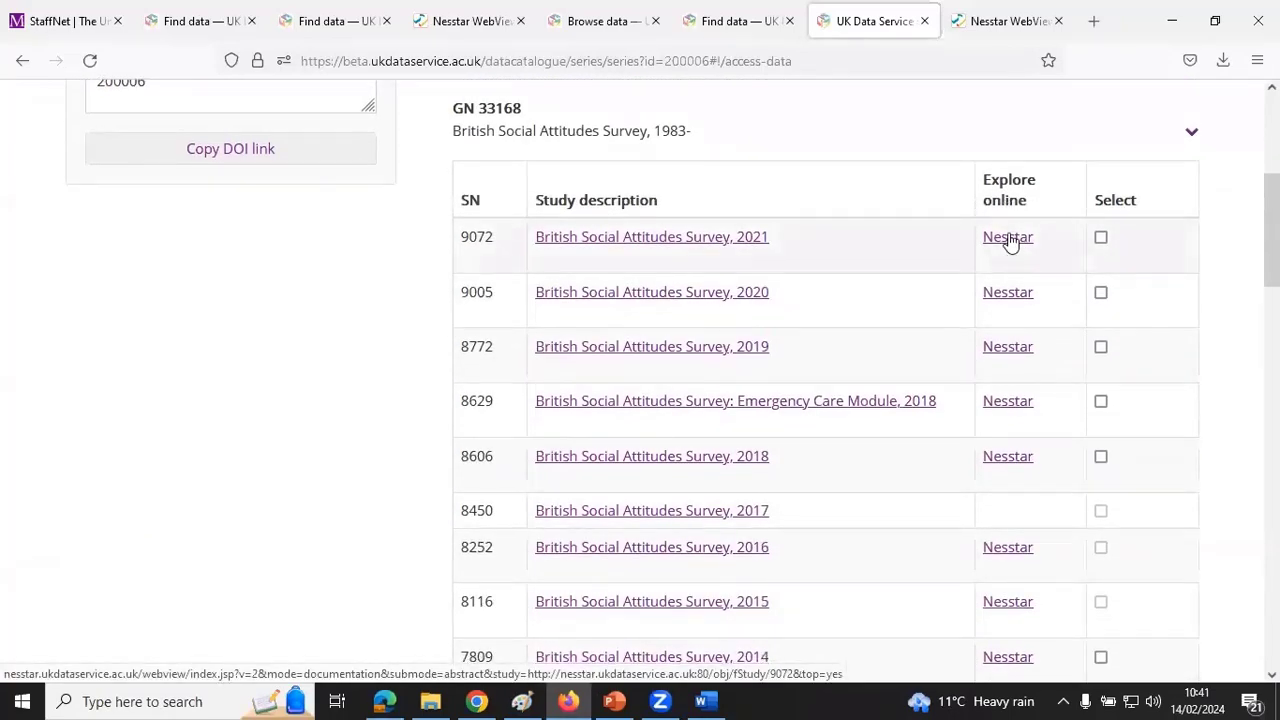
- Open the British Social Attitudes Survey, 2021 study and access its data online in Nesstar
{"action": "left_click", "coordinate": [655, 240]}
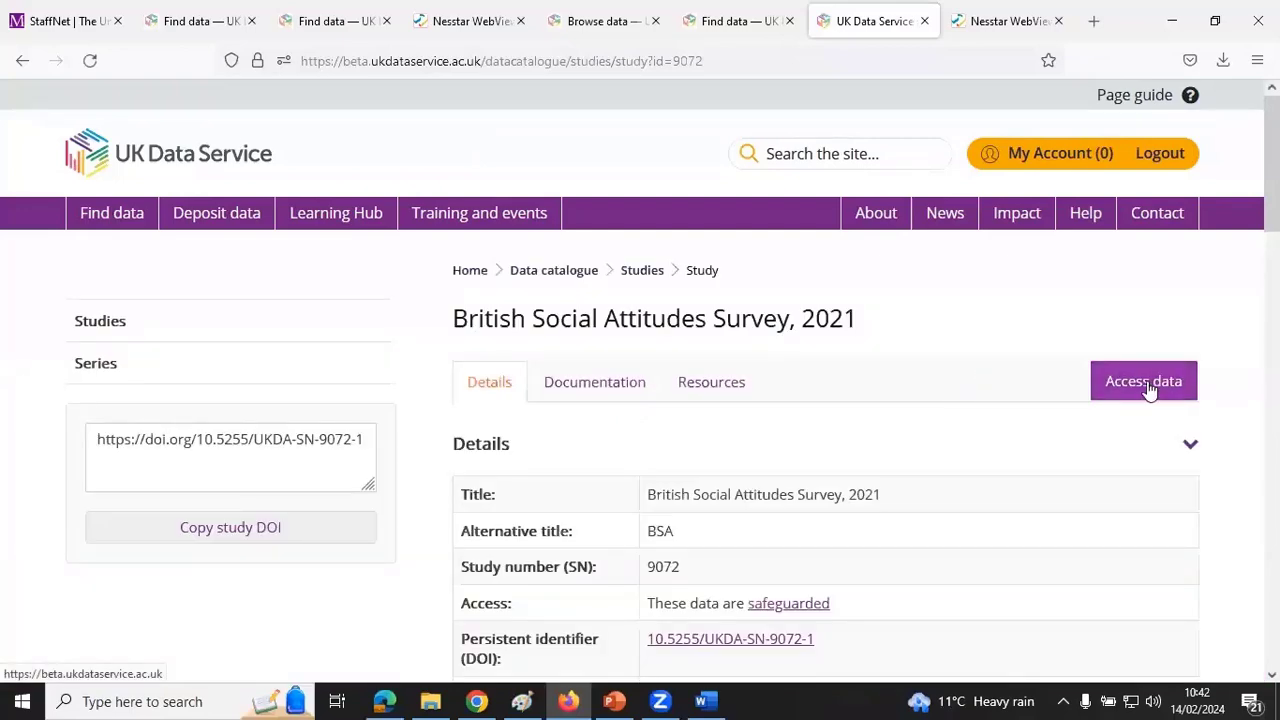
{"action": "left_click", "coordinate": [1149, 390]}
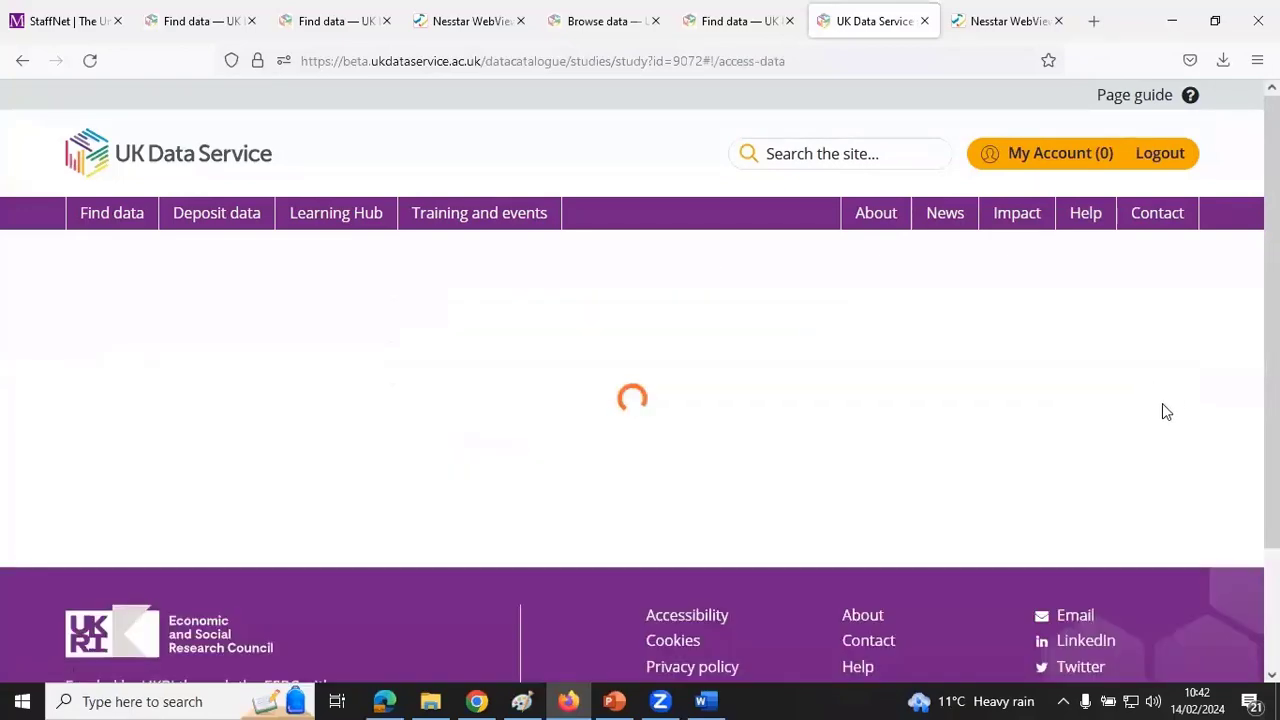
{"action": "scroll", "coordinate": [1149, 432], "scroll_direction": "down", "scroll_amount": 5}
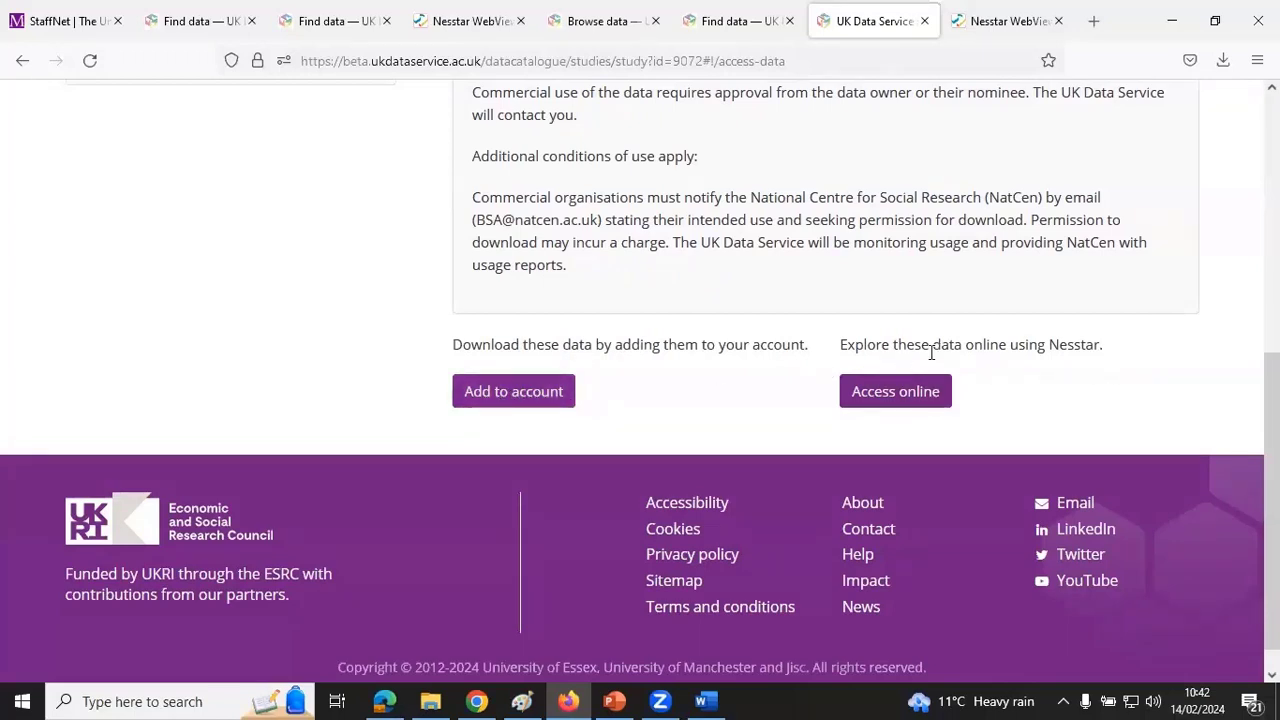
{"action": "left_click", "coordinate": [888, 396]}
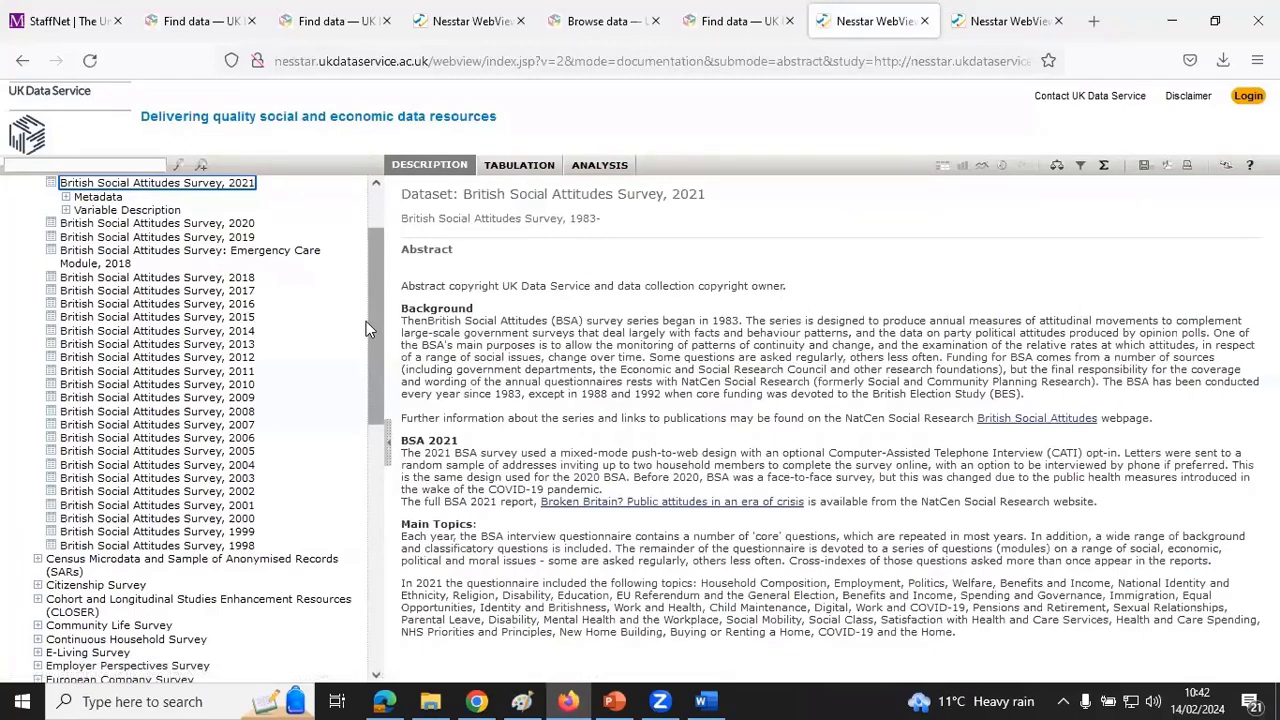
- Look through the Nesstar catalogue tree to see which research dataset series can be explored online
{"action": "scroll", "coordinate": [390, 262], "scroll_direction": "up", "scroll_amount": 2}
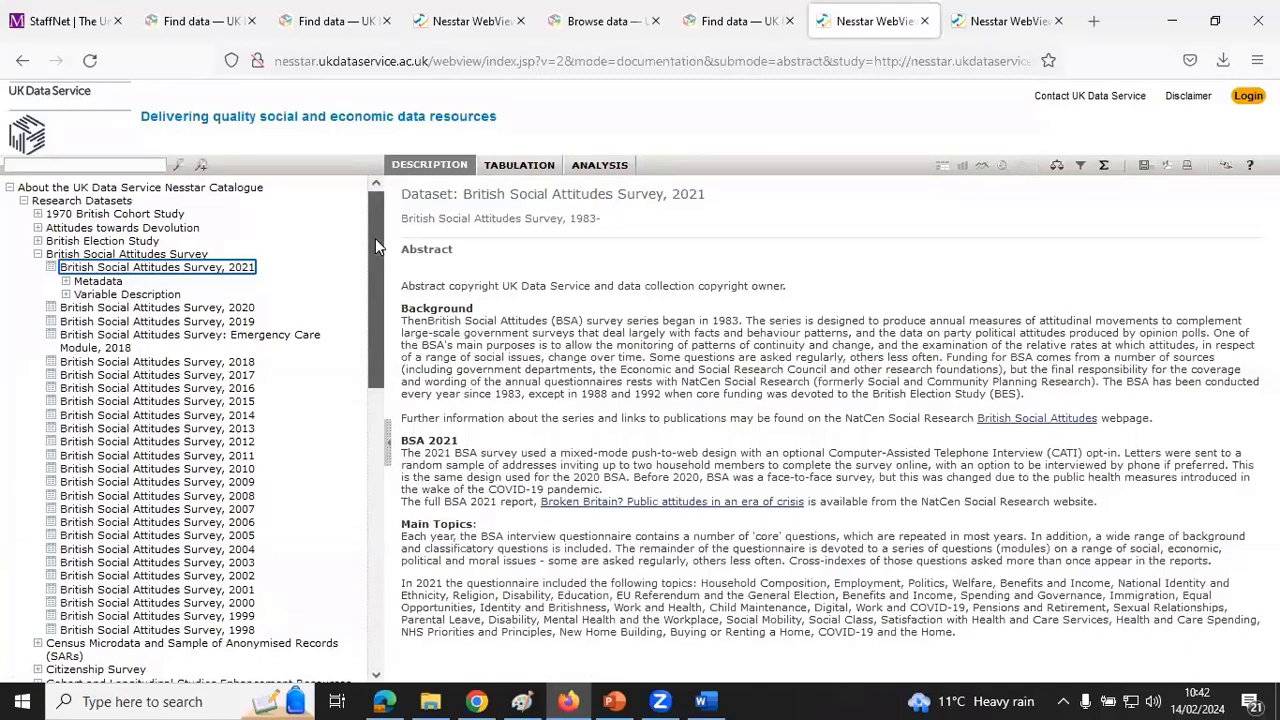
{"action": "left_click_drag", "start_coordinate": [375, 238], "coordinate": [371, 403]}
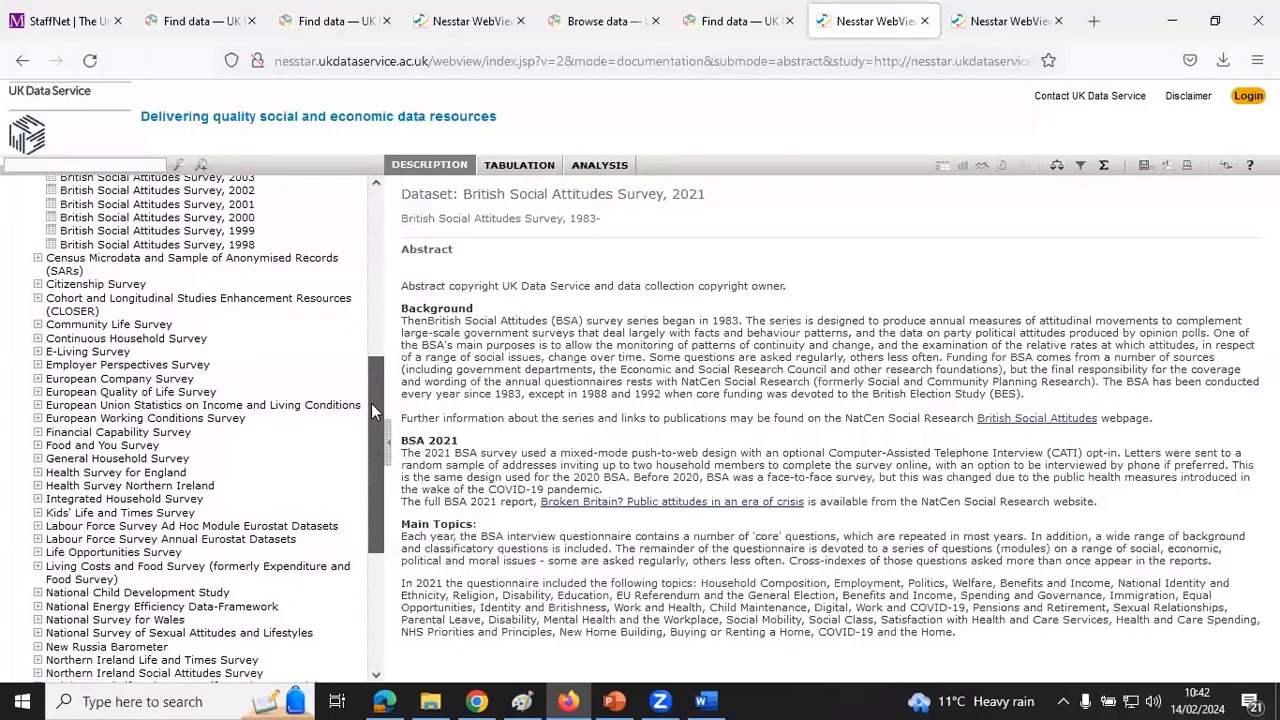
{"action": "left_click_drag", "start_coordinate": [371, 403], "coordinate": [386, 562]}
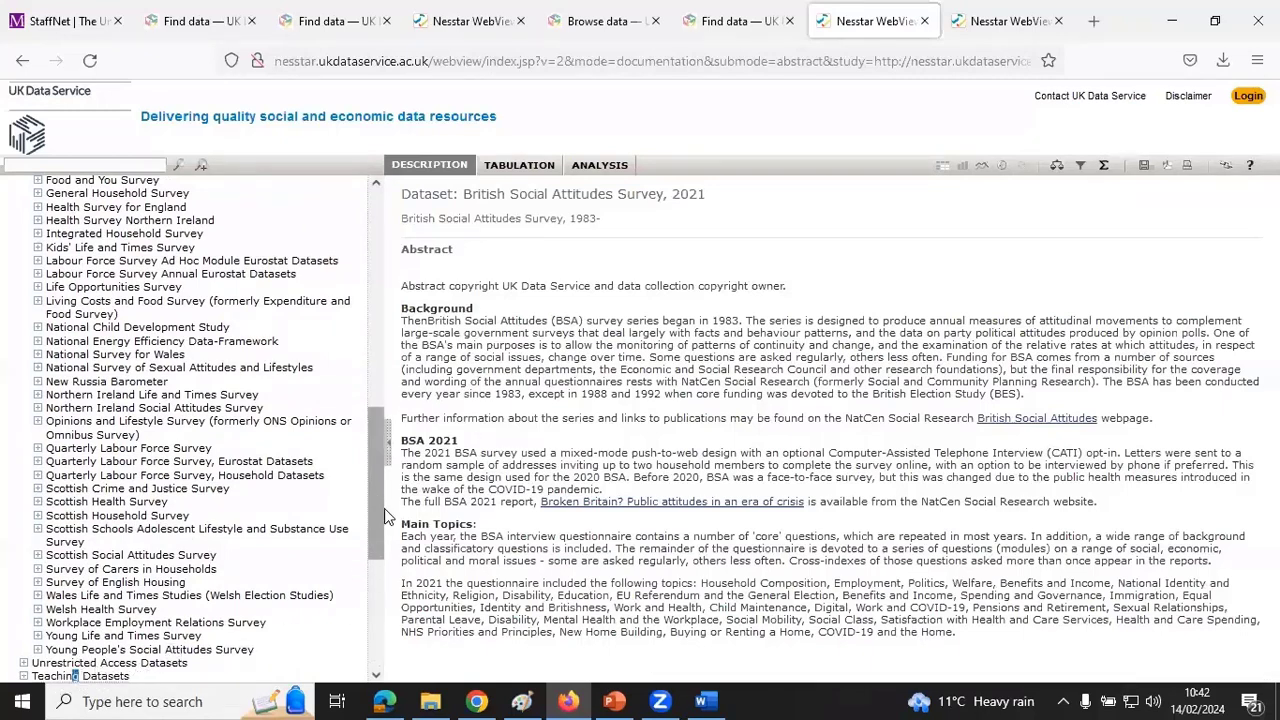
{"action": "left_click_drag", "start_coordinate": [384, 506], "coordinate": [360, 253]}
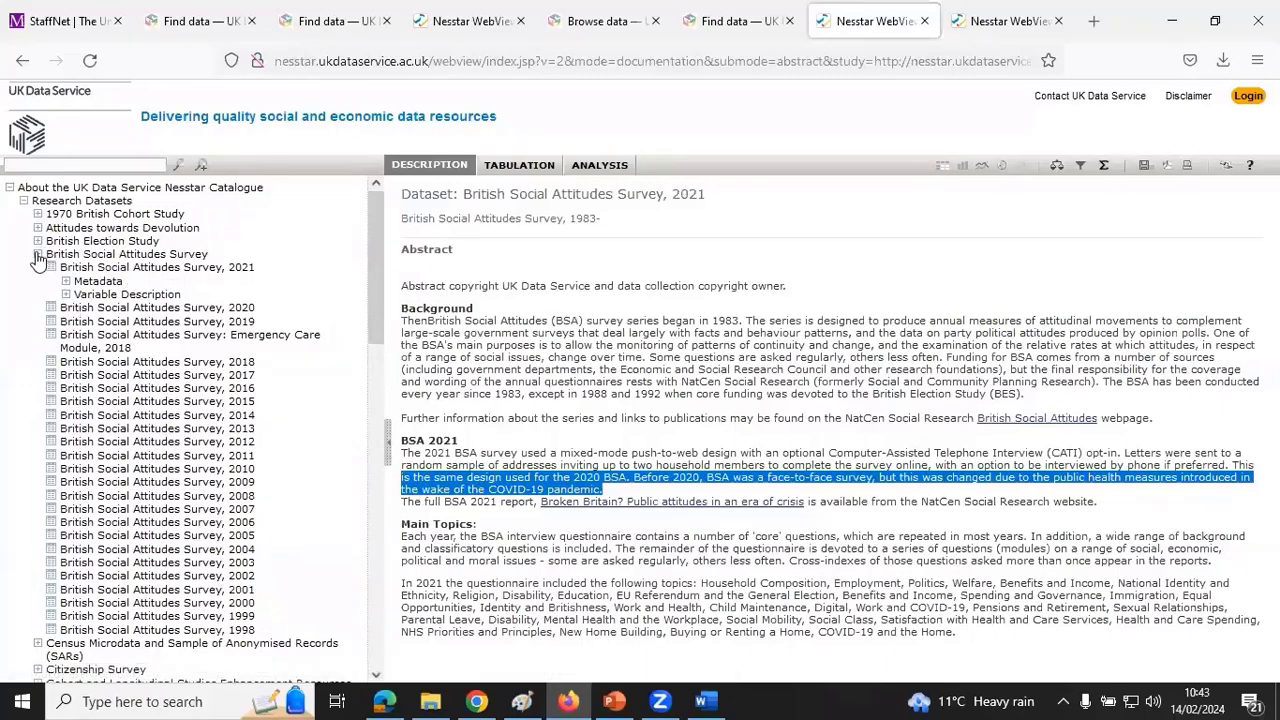
- Expand the 2021 survey's variable descriptions and display the Internet Usage variable on how often respondents access the internet for personal use
{"action": "left_click", "coordinate": [90, 296]}
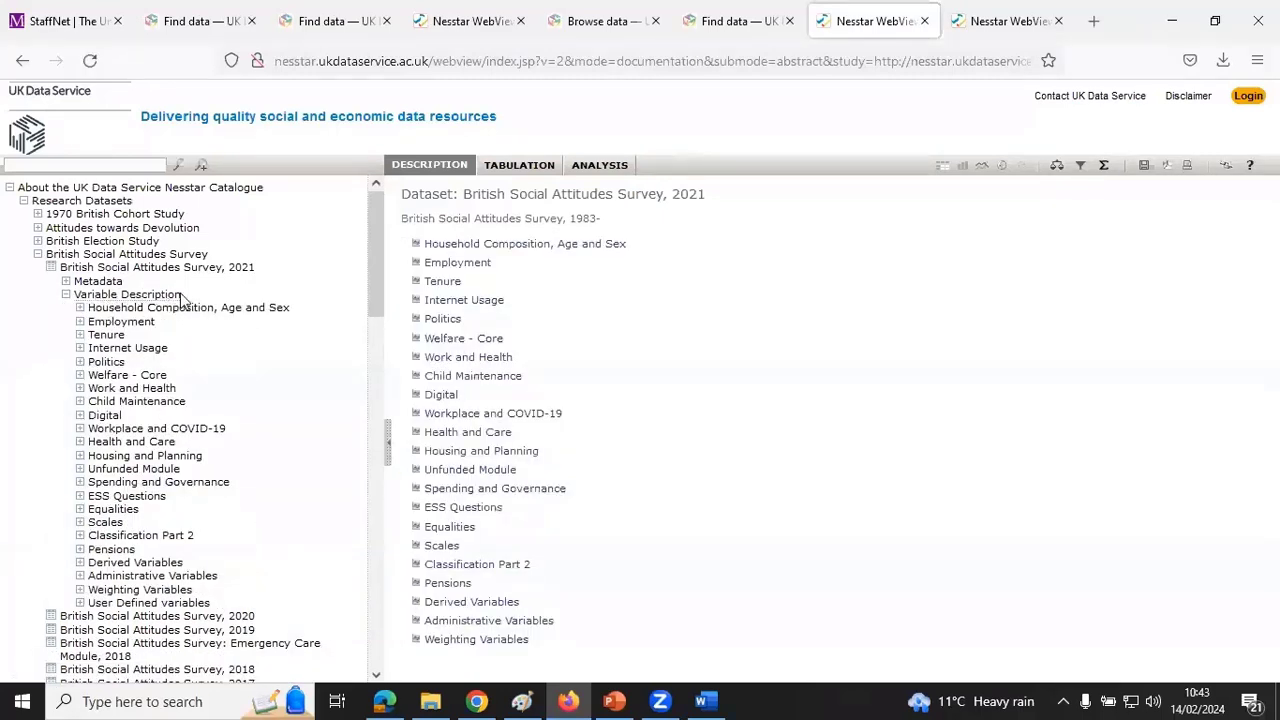
{"action": "left_click", "coordinate": [141, 352]}
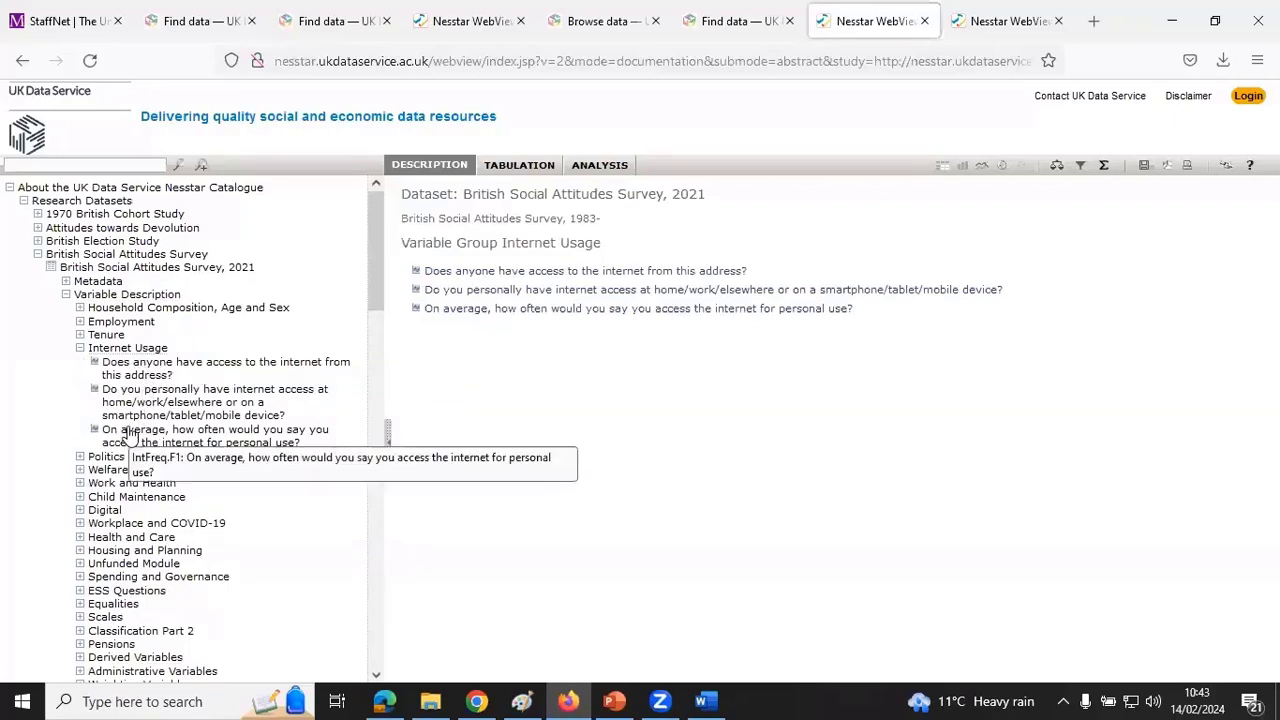
{"action": "left_click", "coordinate": [130, 432]}
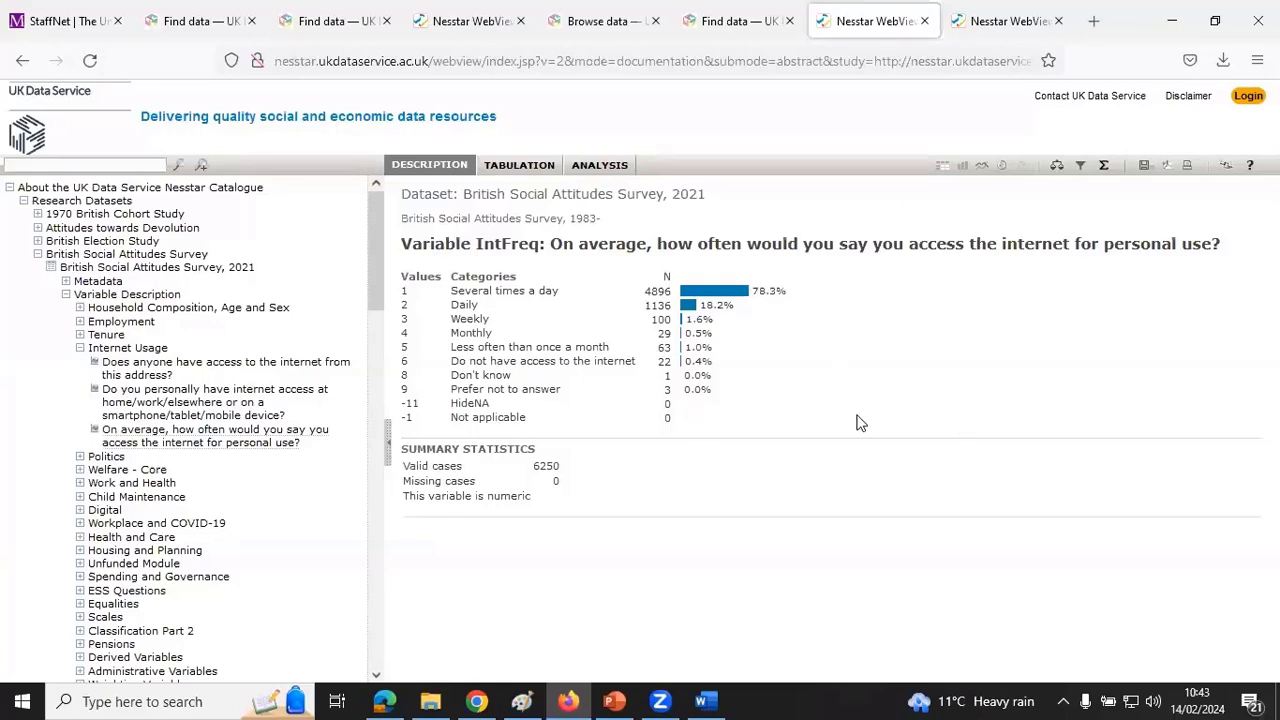
{"action": "key", "text": "ctrl+minus"}
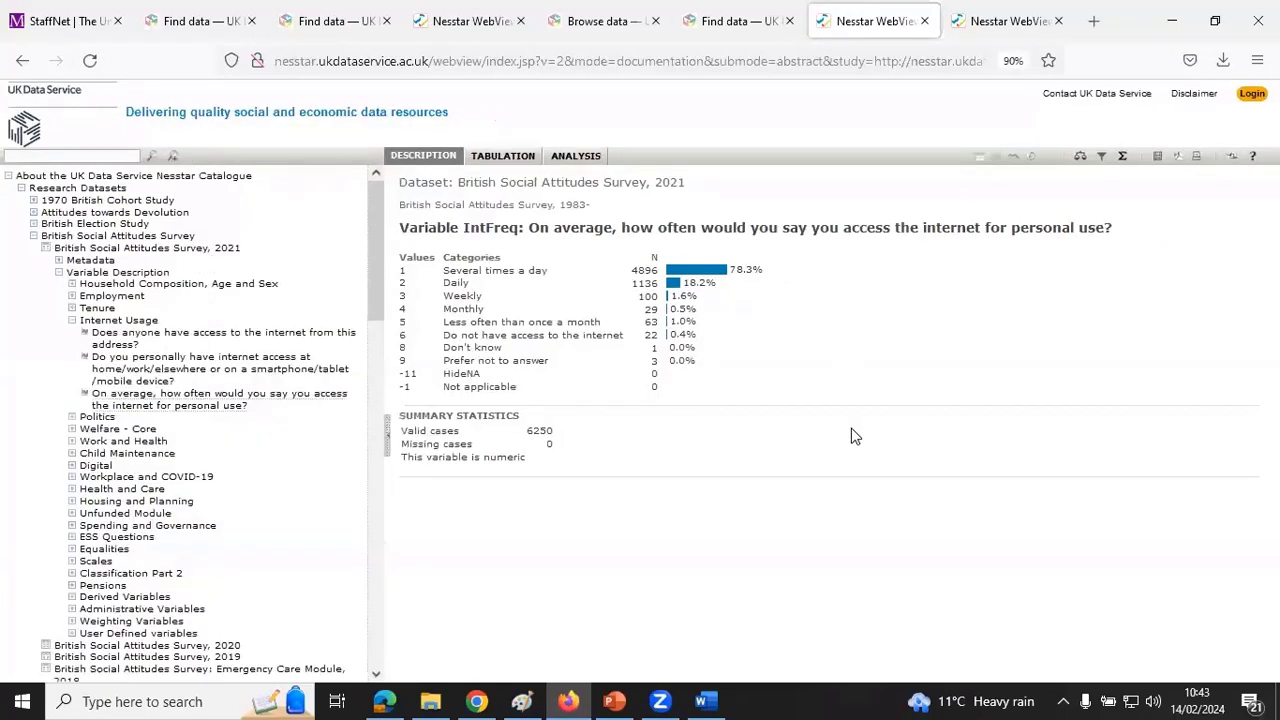
{"action": "key", "text": "ctrl+plus"}
{"action": "key", "text": "ctrl+plus"}
{"action": "key", "text": "ctrl+plus"}
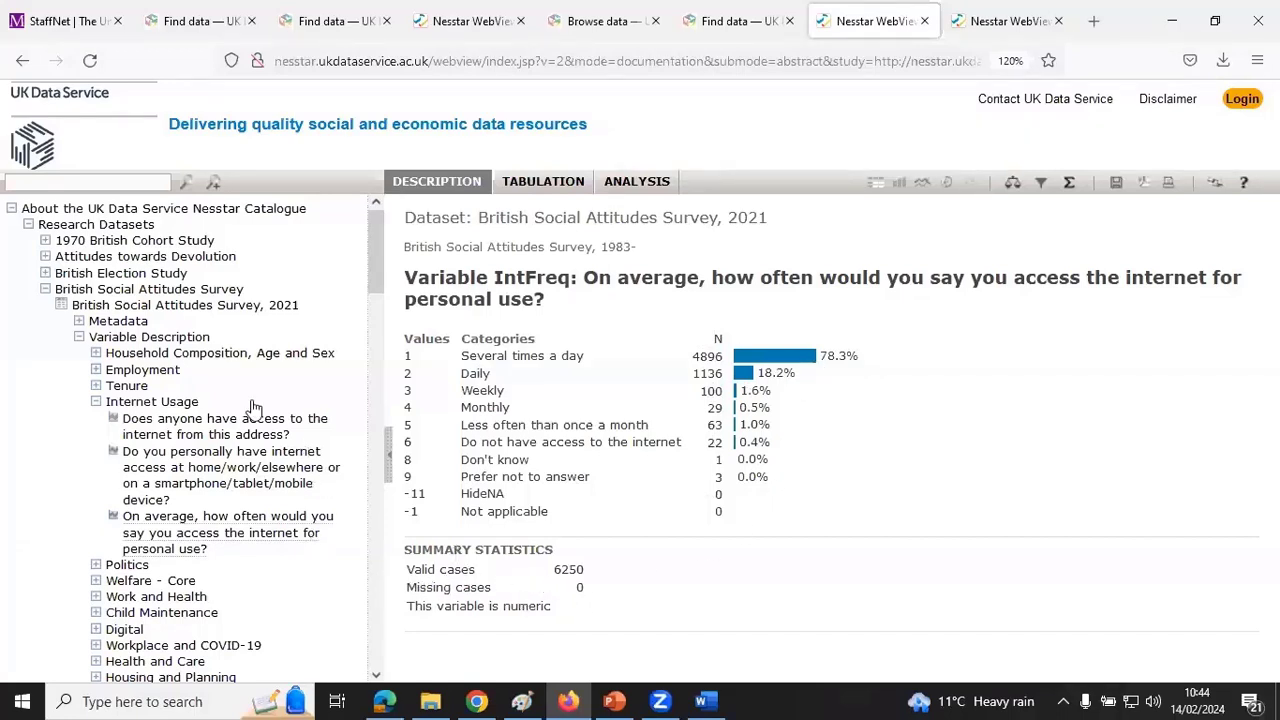
- Collapse the Internet Usage group, expand Derived Variables and display the variable "What is your sex?"
{"action": "left_click", "coordinate": [97, 403]}
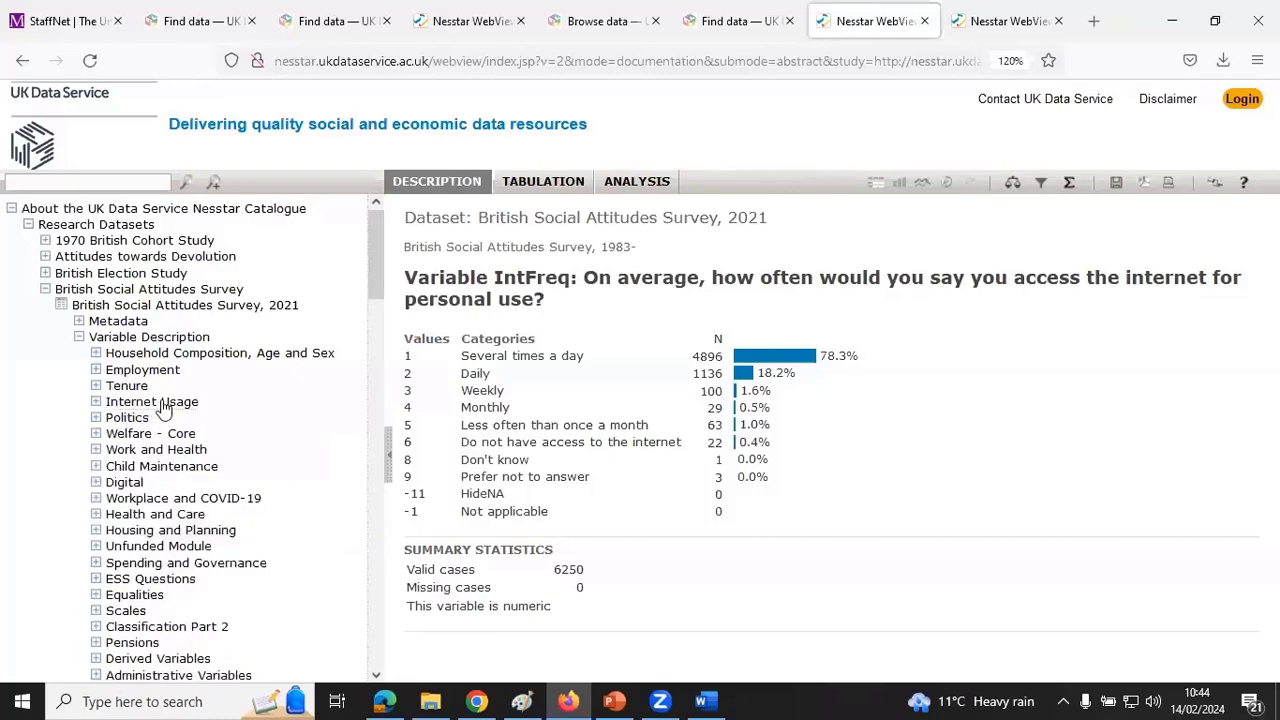
{"action": "key", "text": "ctrl+minus"}
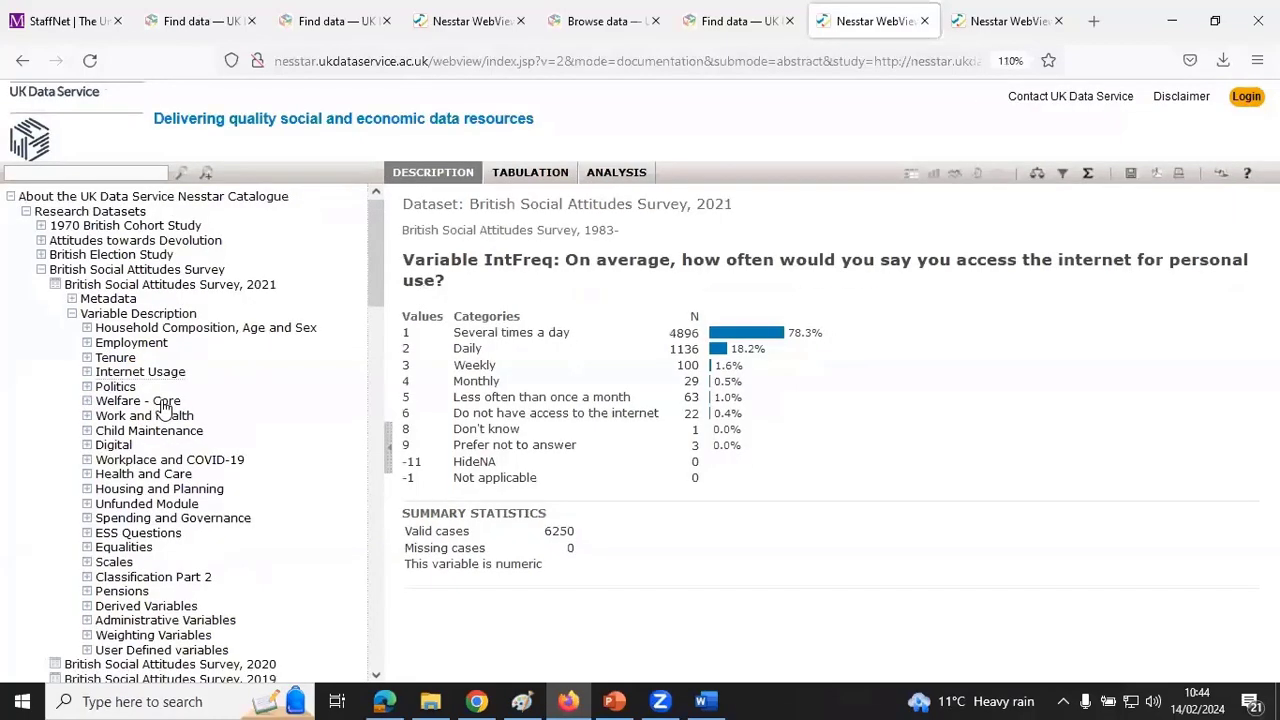
{"action": "left_click", "coordinate": [87, 607]}
{"action": "scroll", "coordinate": [257, 545], "scroll_direction": "down", "scroll_amount": 4}
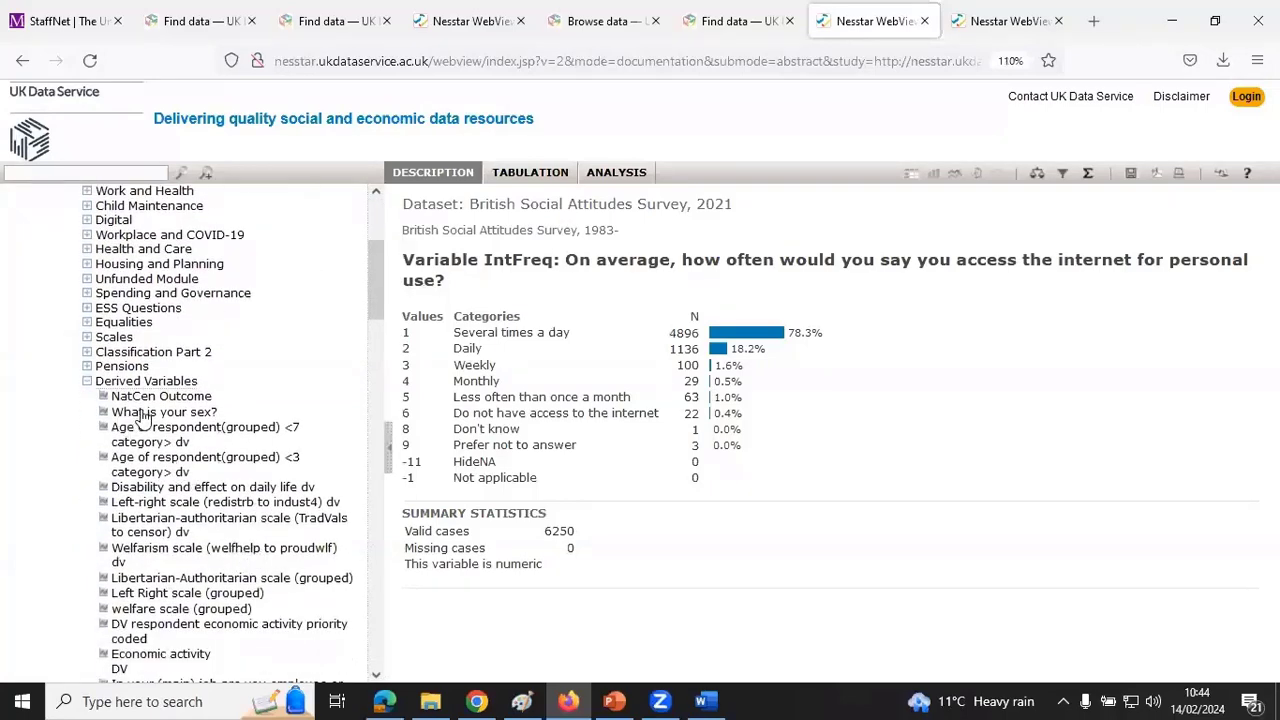
{"action": "left_click", "coordinate": [135, 413]}
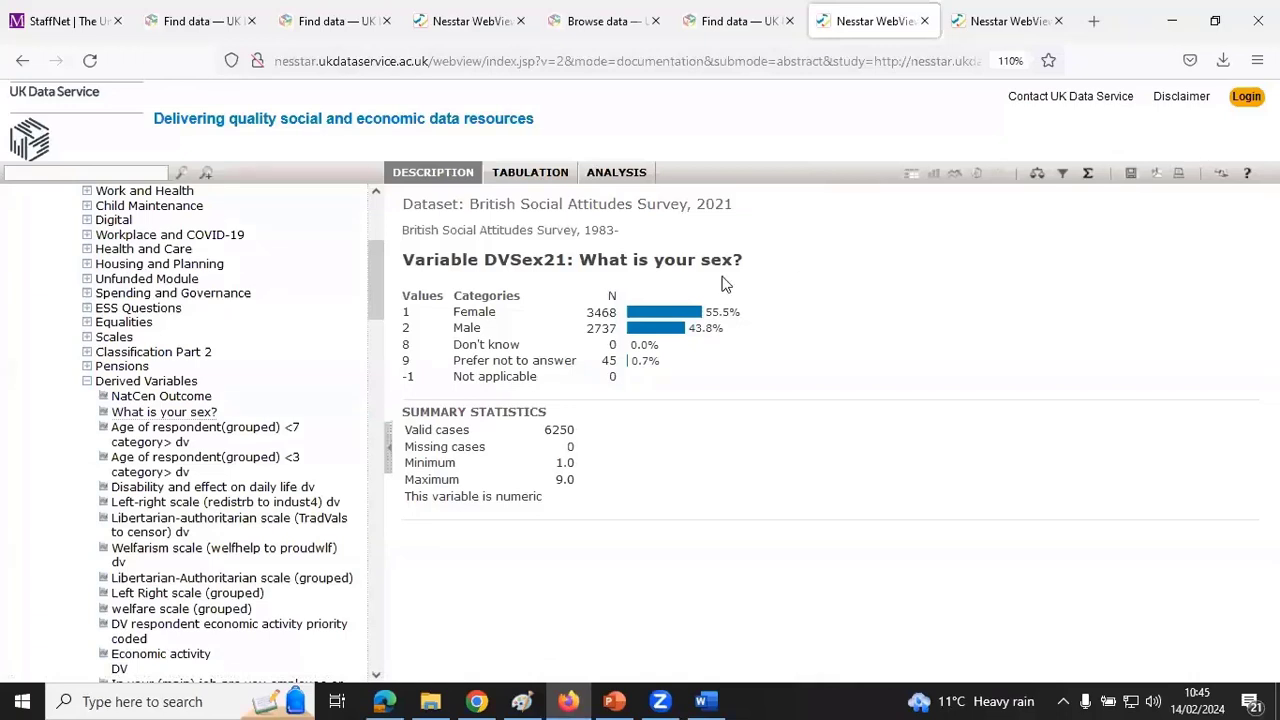
- Start a tabulation with the personal internet use frequency variable as the row, accepting the data access conditions
{"action": "left_click", "coordinate": [532, 177]}
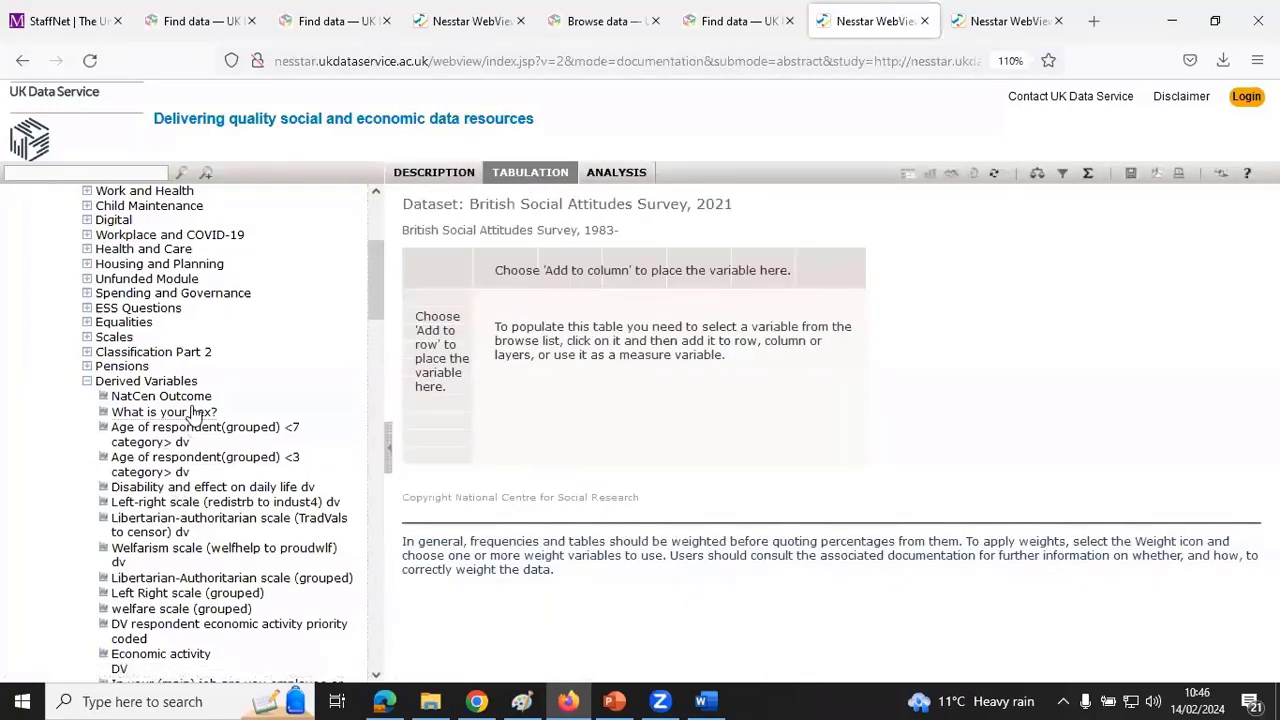
{"action": "scroll", "coordinate": [195, 415], "scroll_direction": "up", "scroll_amount": 4}
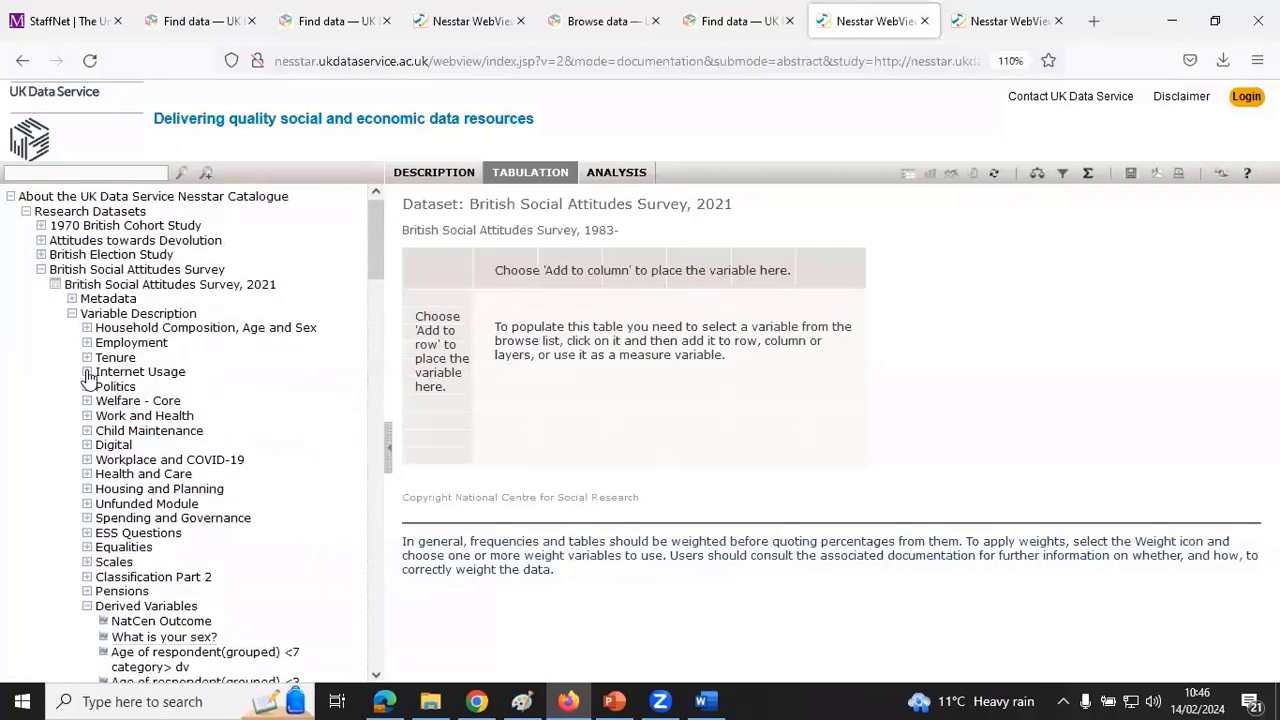
{"action": "left_click", "coordinate": [87, 372]}
{"action": "left_click", "coordinate": [145, 468]}
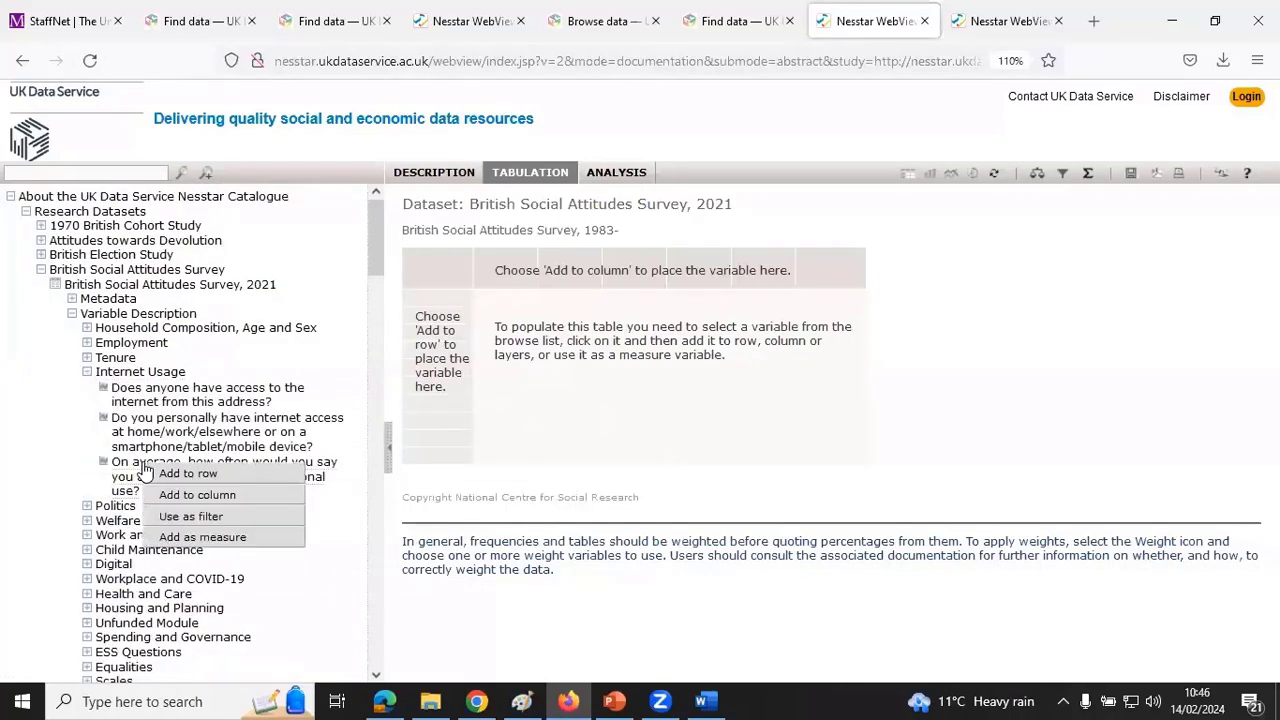
{"action": "left_click", "coordinate": [188, 476]}
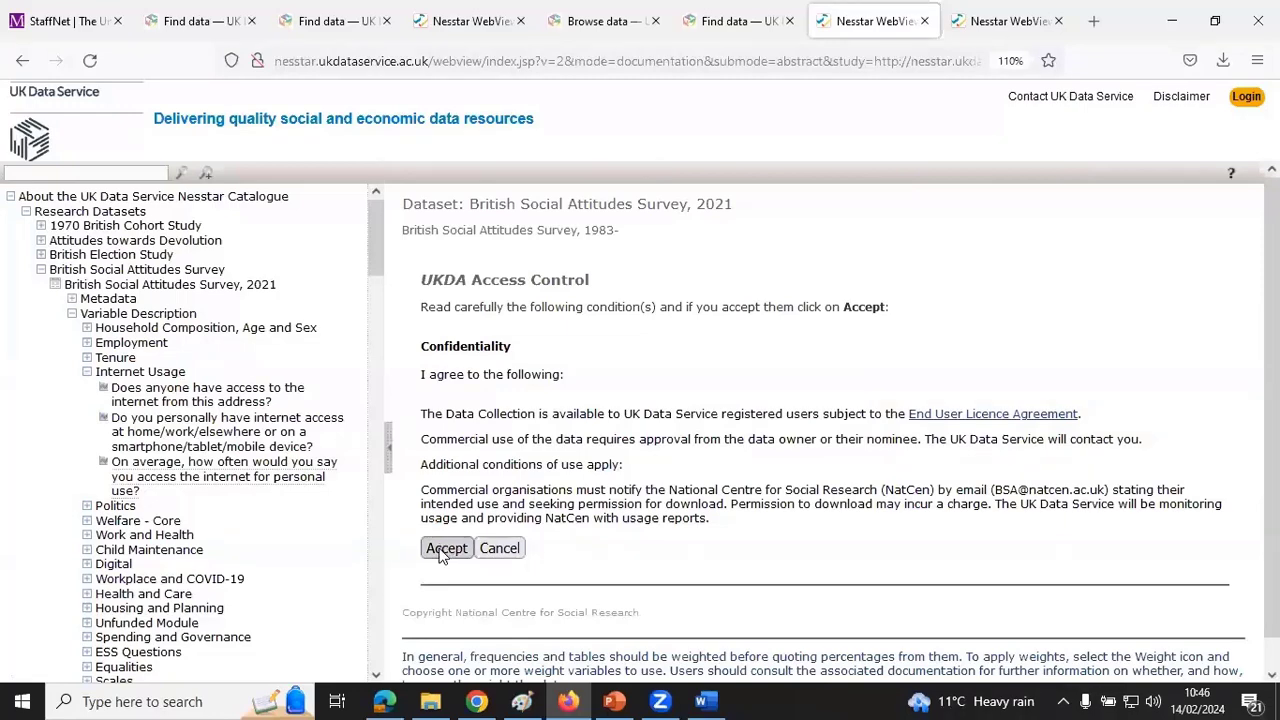
{"action": "left_click", "coordinate": [441, 555]}
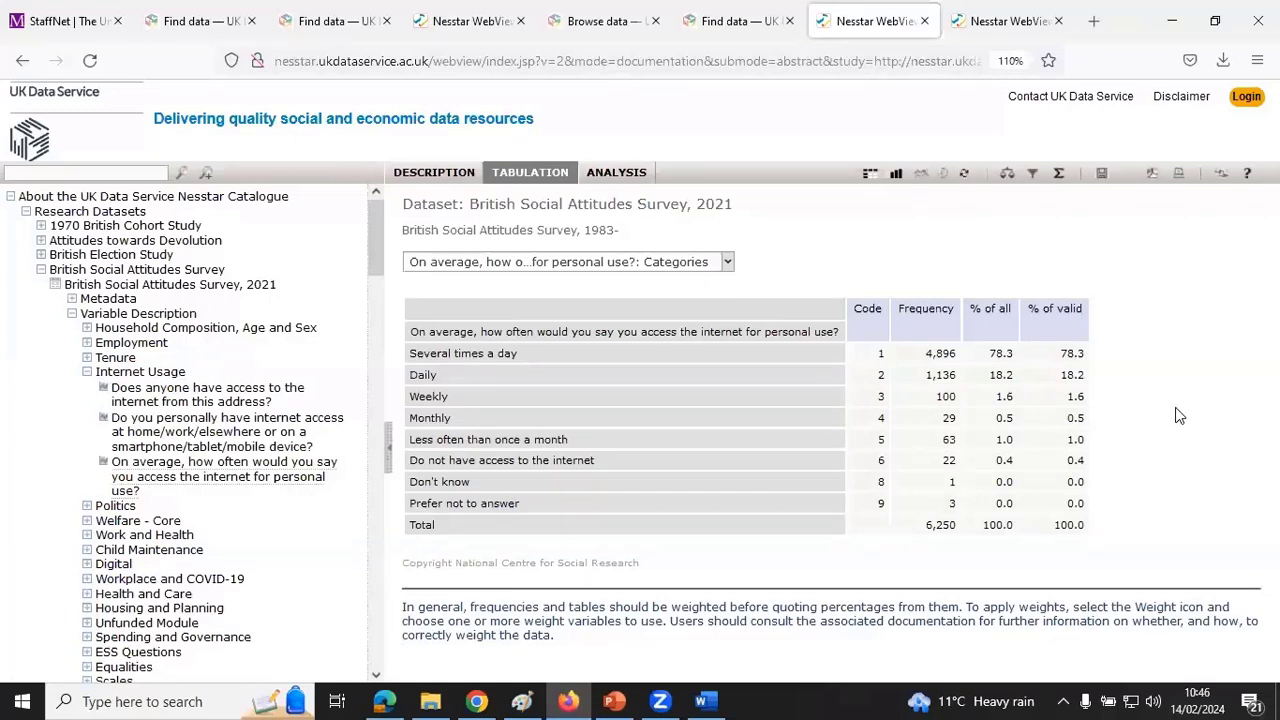
- Weight the internet use table by "British Social Attitudes Survey 2021 - final weight", accepting the data access conditions
{"action": "left_click", "coordinate": [1008, 176]}
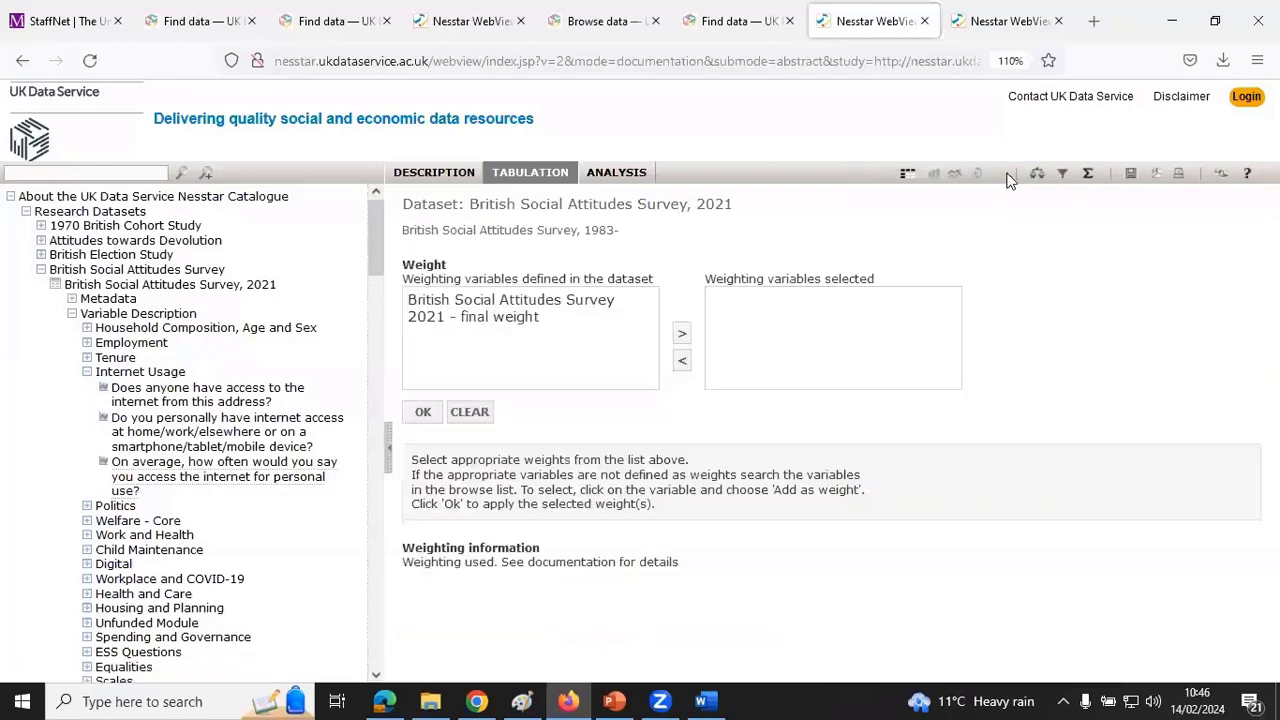
{"action": "left_click", "coordinate": [490, 305]}
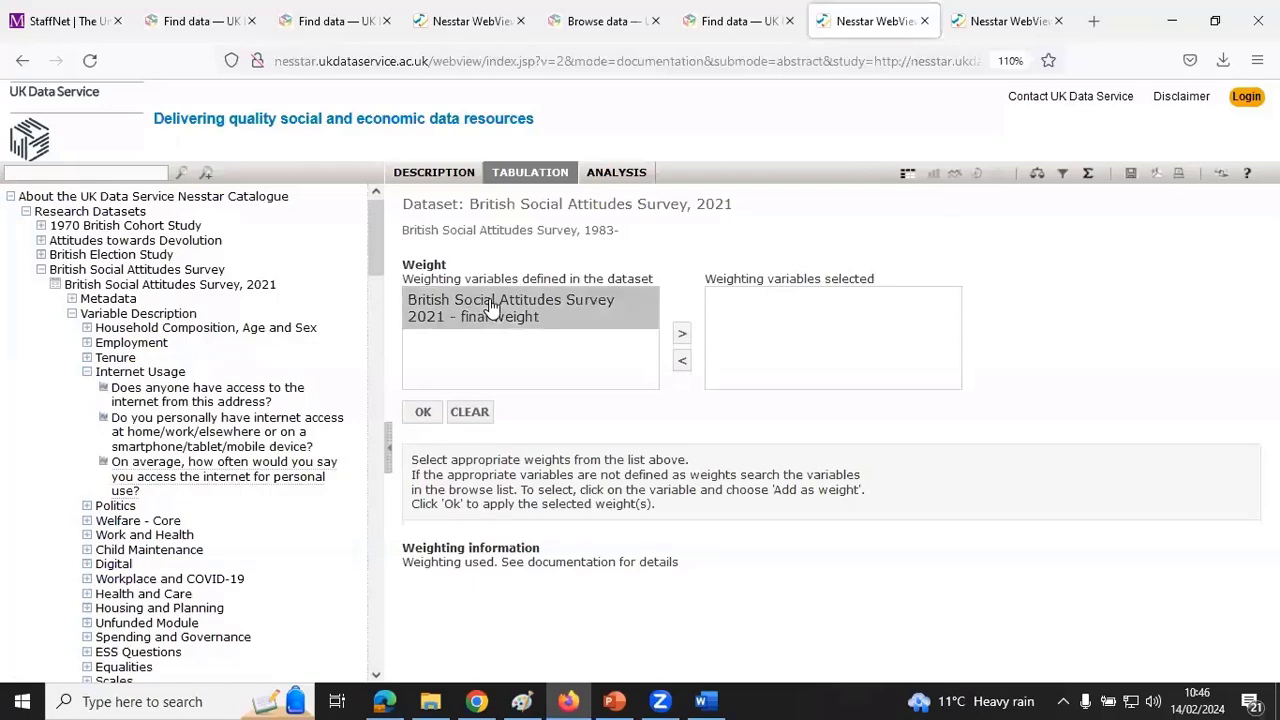
{"action": "left_click", "coordinate": [681, 336]}
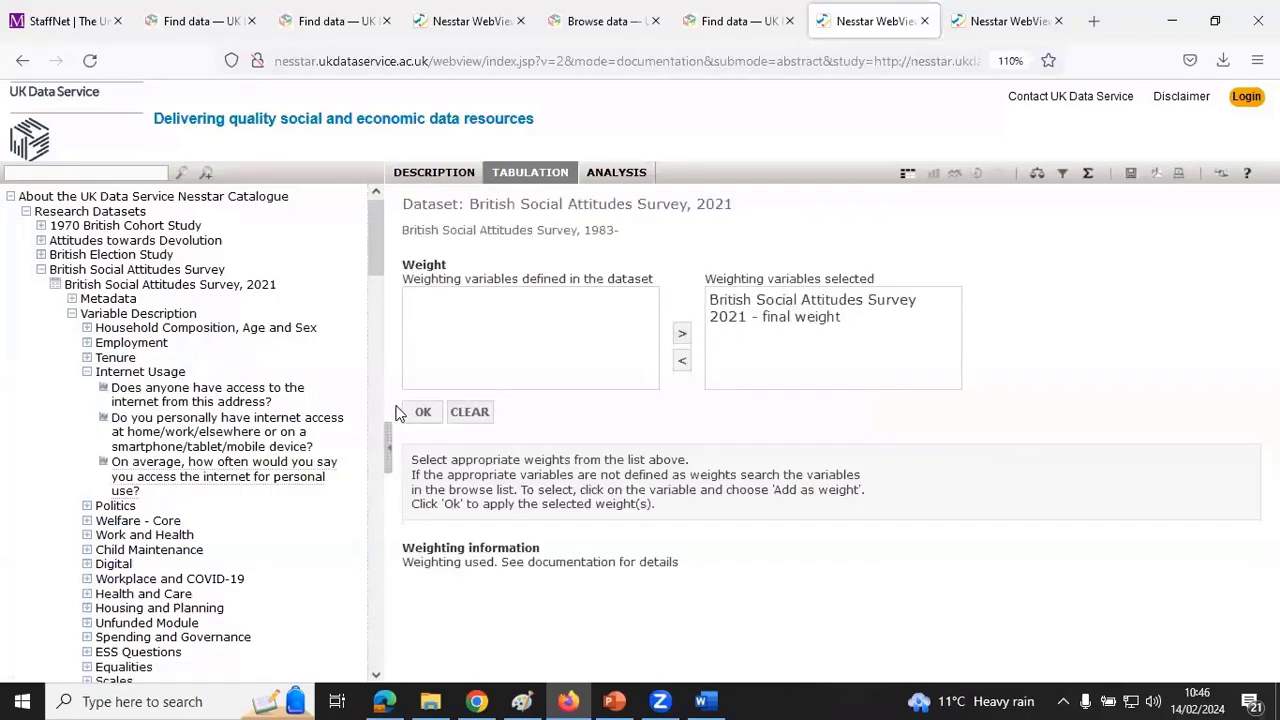
{"action": "left_click", "coordinate": [424, 420]}
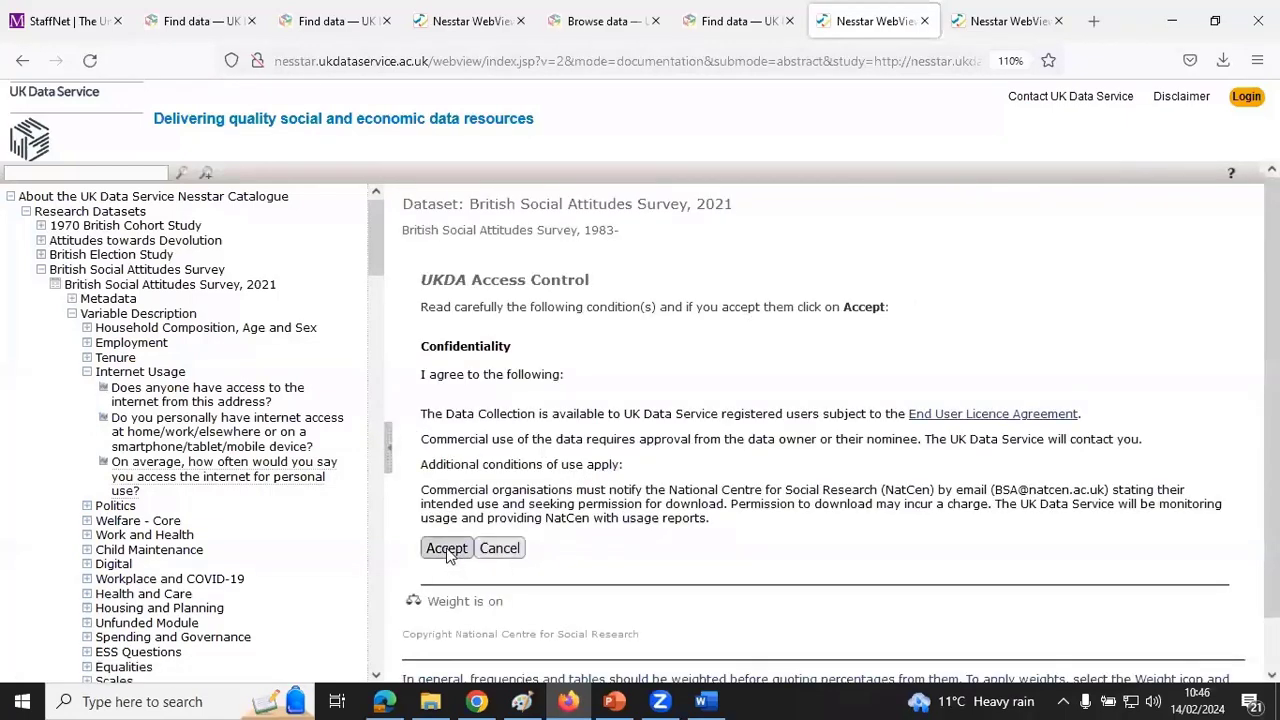
{"action": "left_click", "coordinate": [447, 552]}
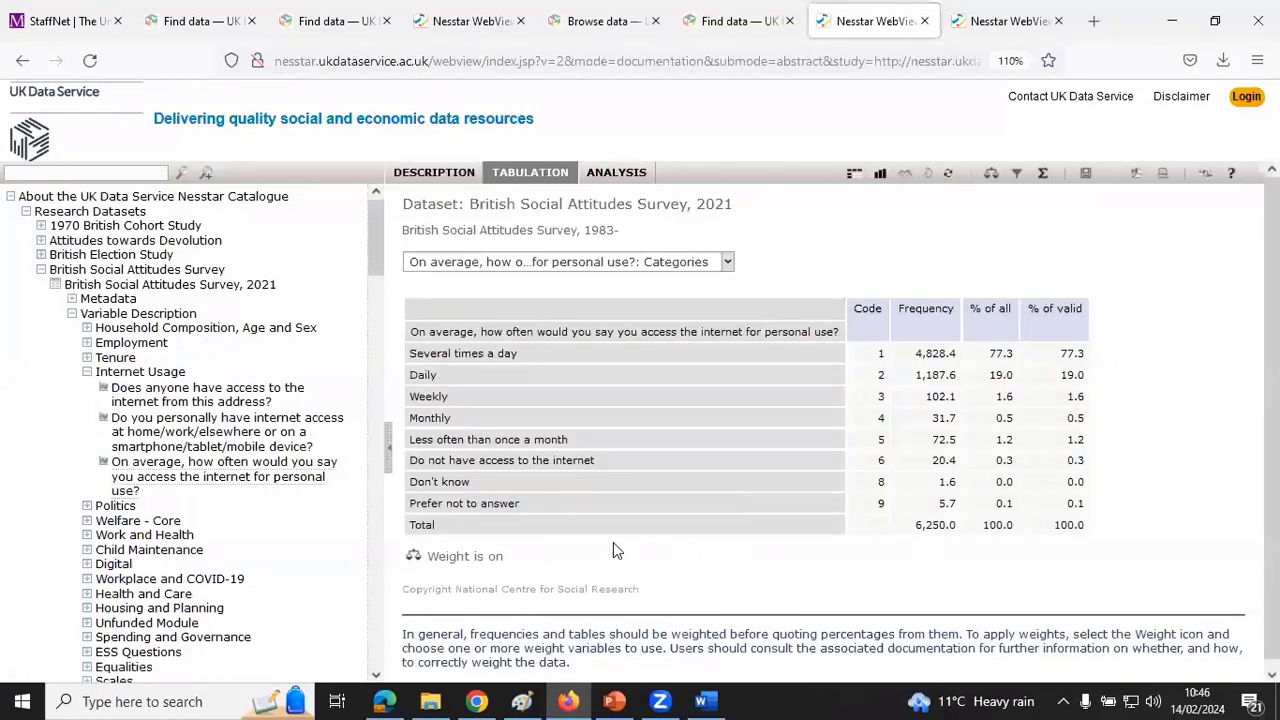
{"action": "scroll", "coordinate": [600, 538], "scroll_direction": "down", "scroll_amount": 1}
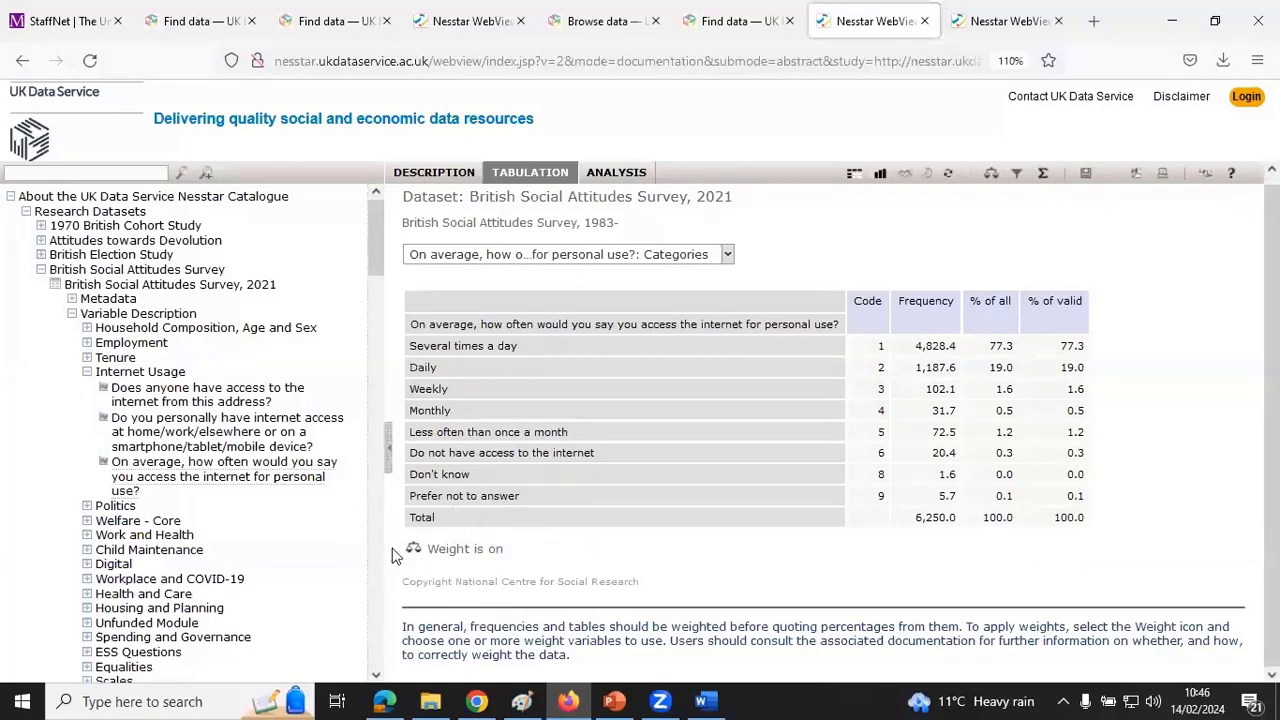
- Add the derived variable "What is your sex?" as the table's column, accepting the data access conditions
{"action": "scroll", "coordinate": [175, 568], "scroll_direction": "down", "scroll_amount": 2}
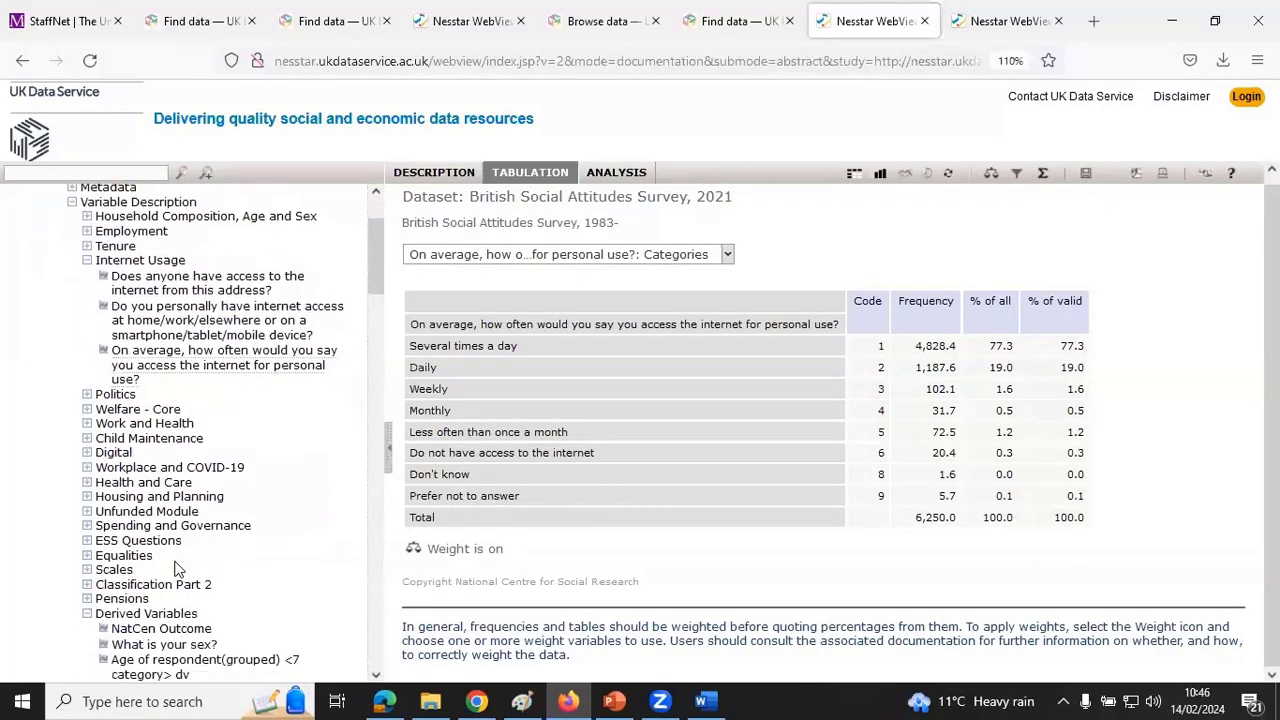
{"action": "scroll", "coordinate": [218, 630], "scroll_direction": "down", "scroll_amount": 2}
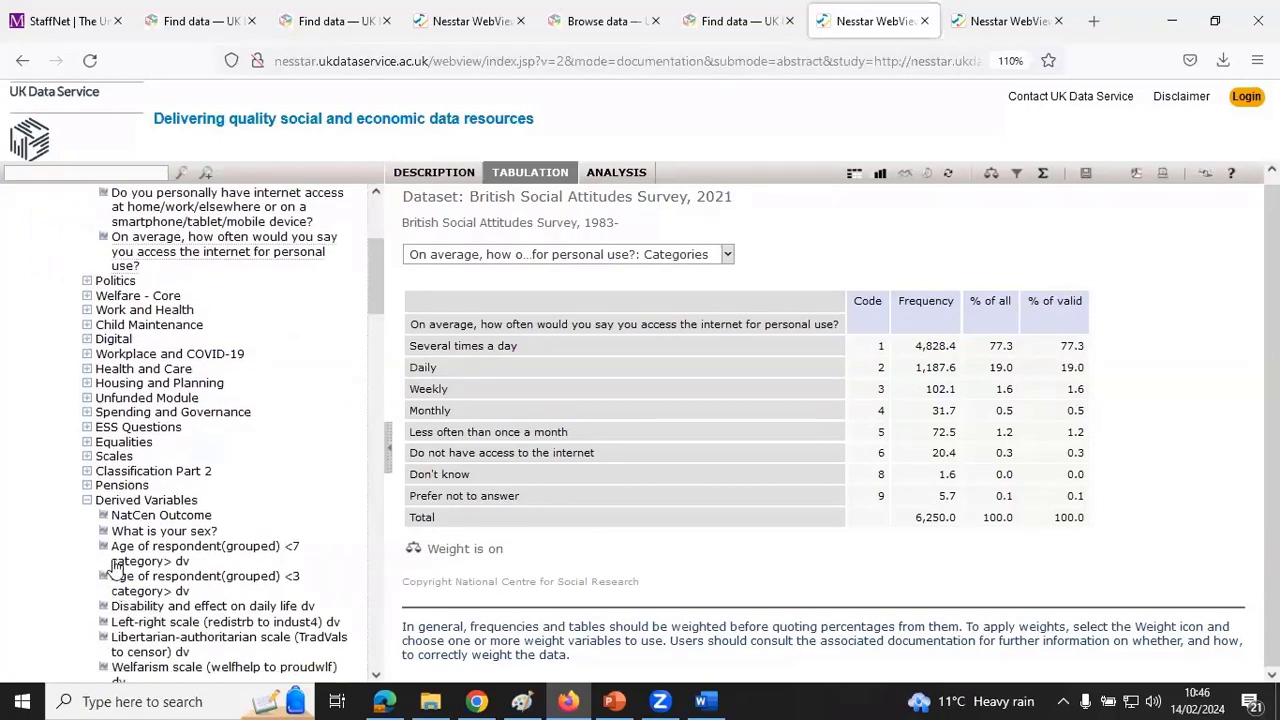
{"action": "left_click", "coordinate": [141, 536]}
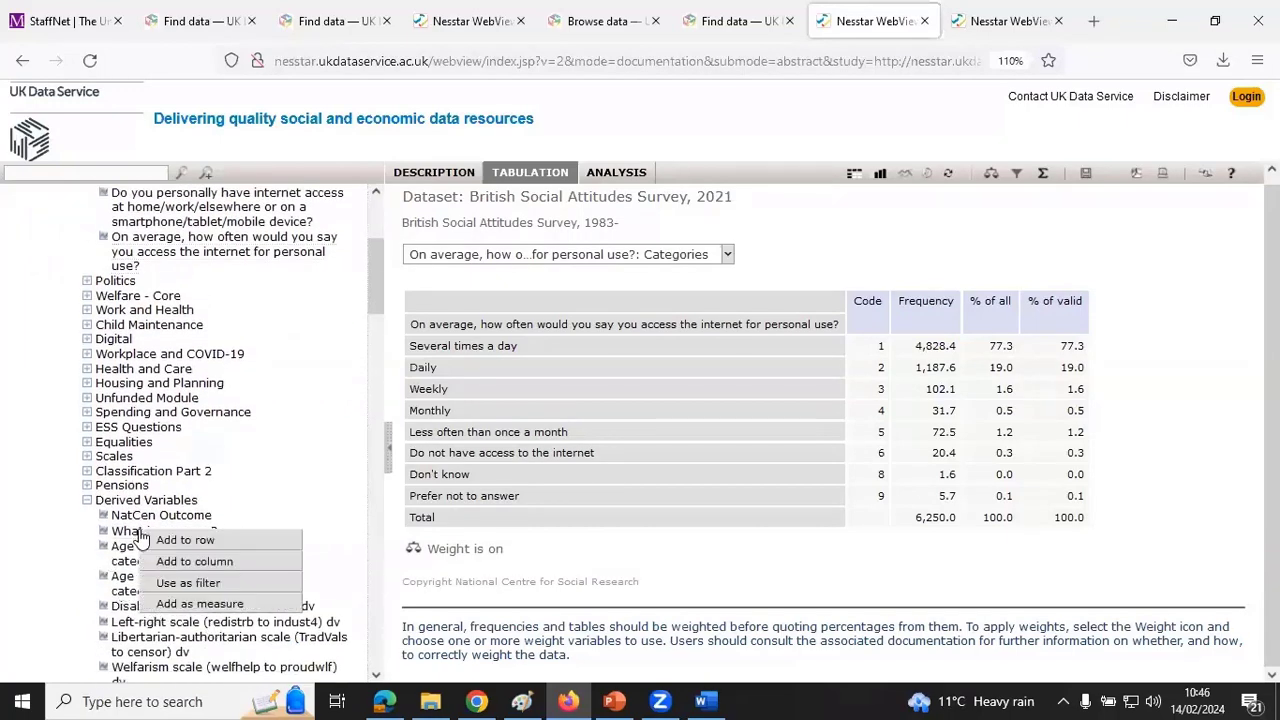
{"action": "left_click", "coordinate": [212, 561]}
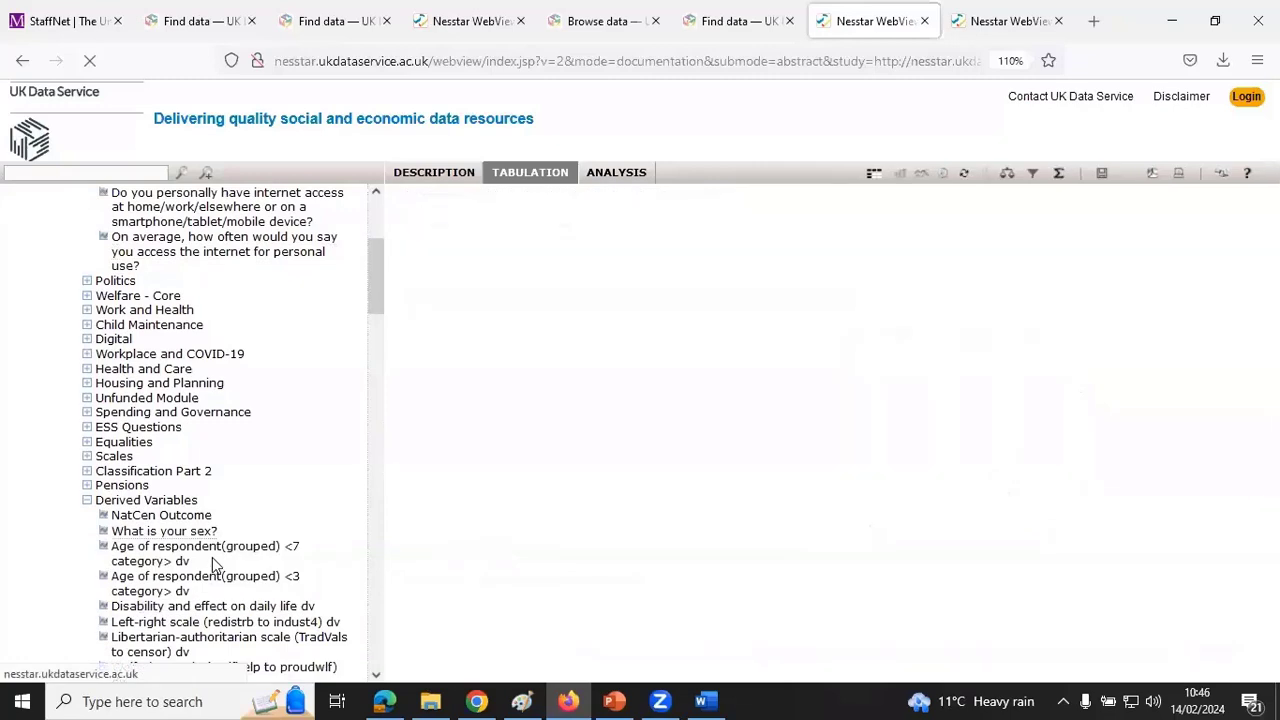
{"action": "left_click", "coordinate": [447, 549]}
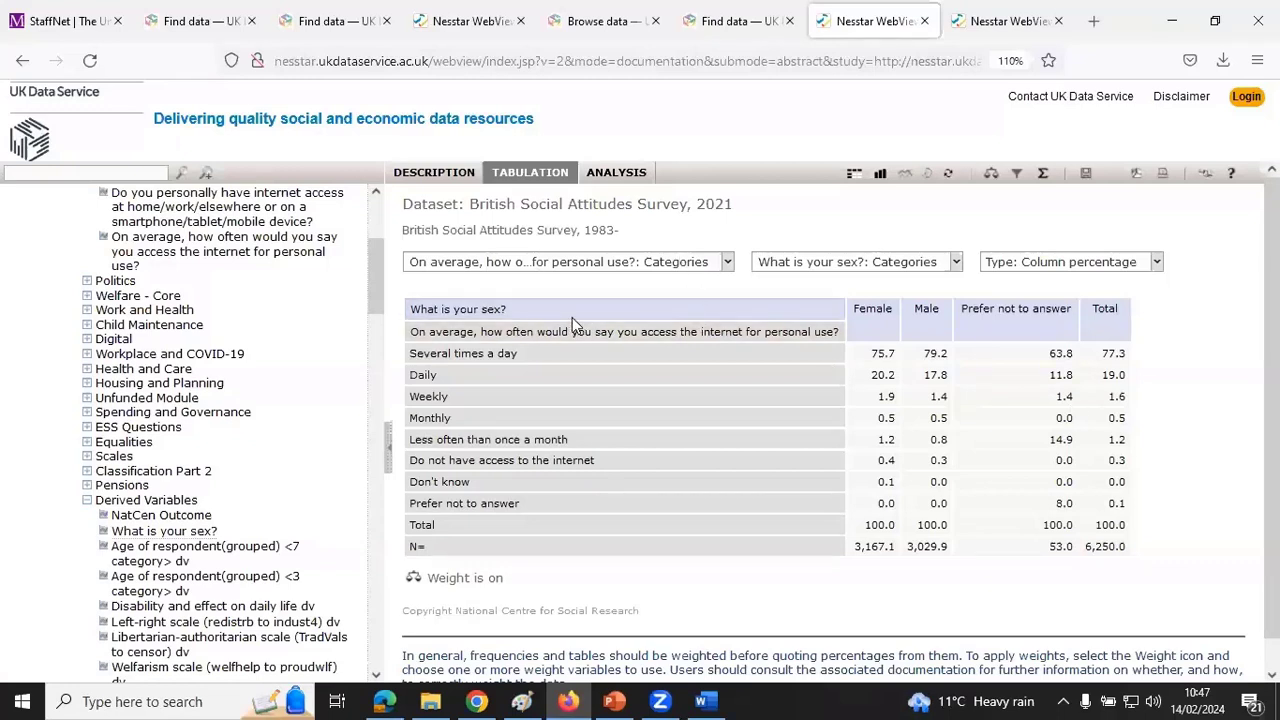
- Chart the internet use by sex table as stacked vertical bars, and switch the chart to side-by-side vertical bars
{"action": "left_click", "coordinate": [881, 176]}
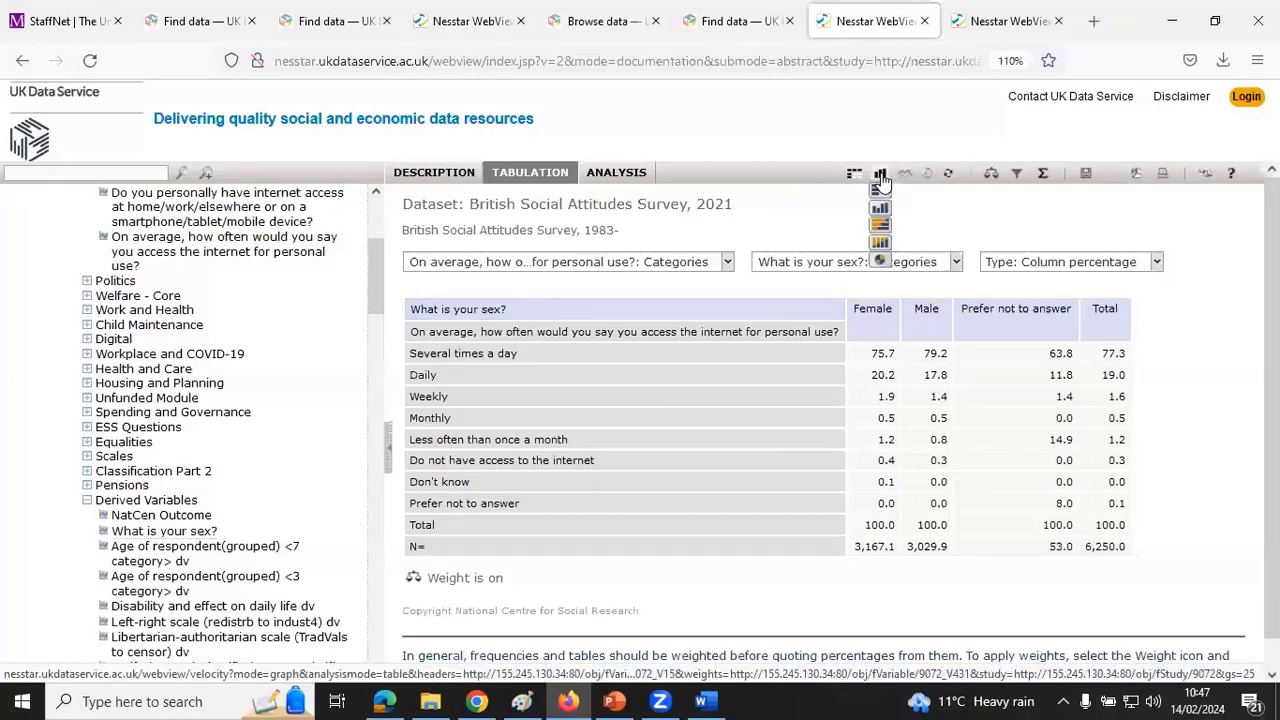
{"action": "left_click", "coordinate": [880, 241]}
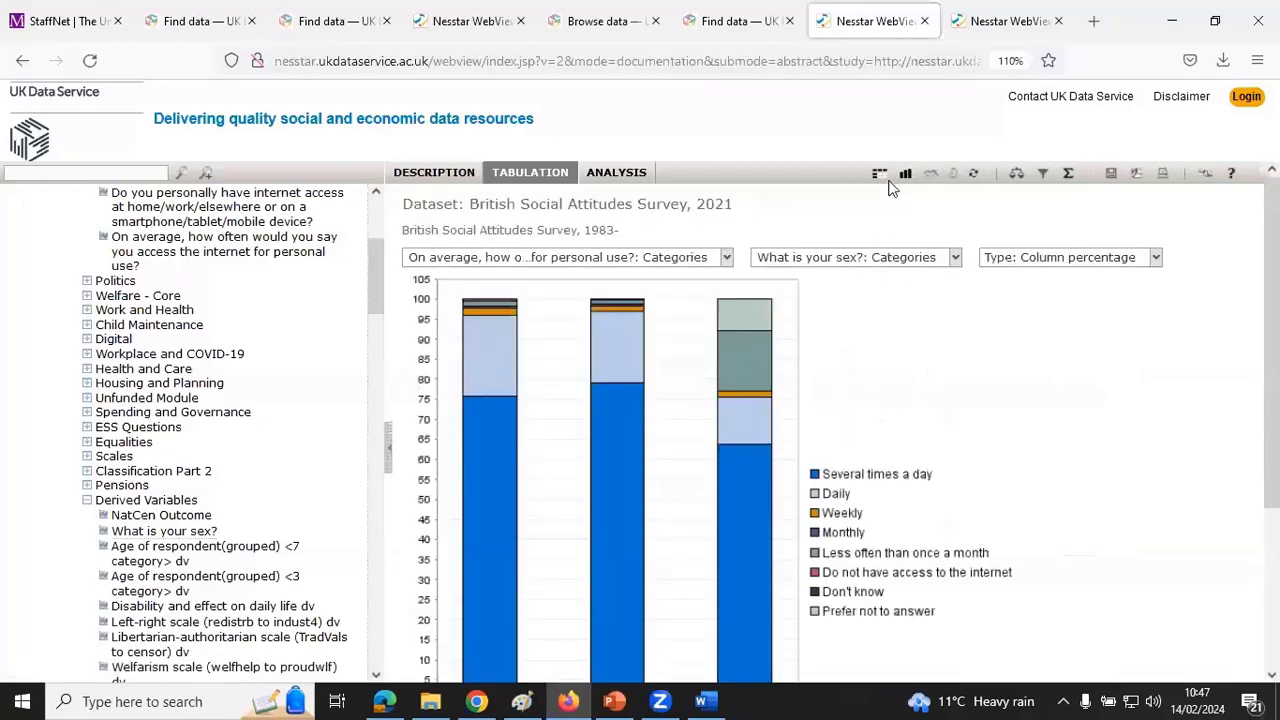
{"action": "left_click", "coordinate": [905, 175]}
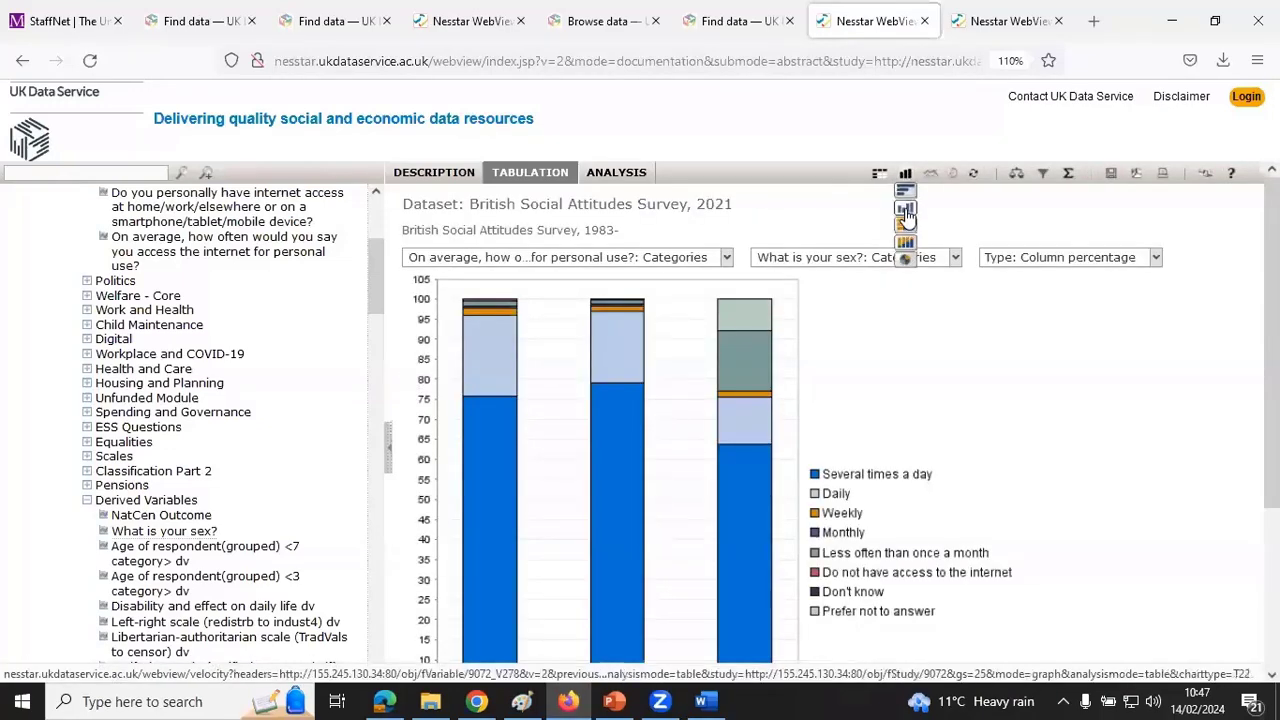
{"action": "left_click", "coordinate": [906, 213]}
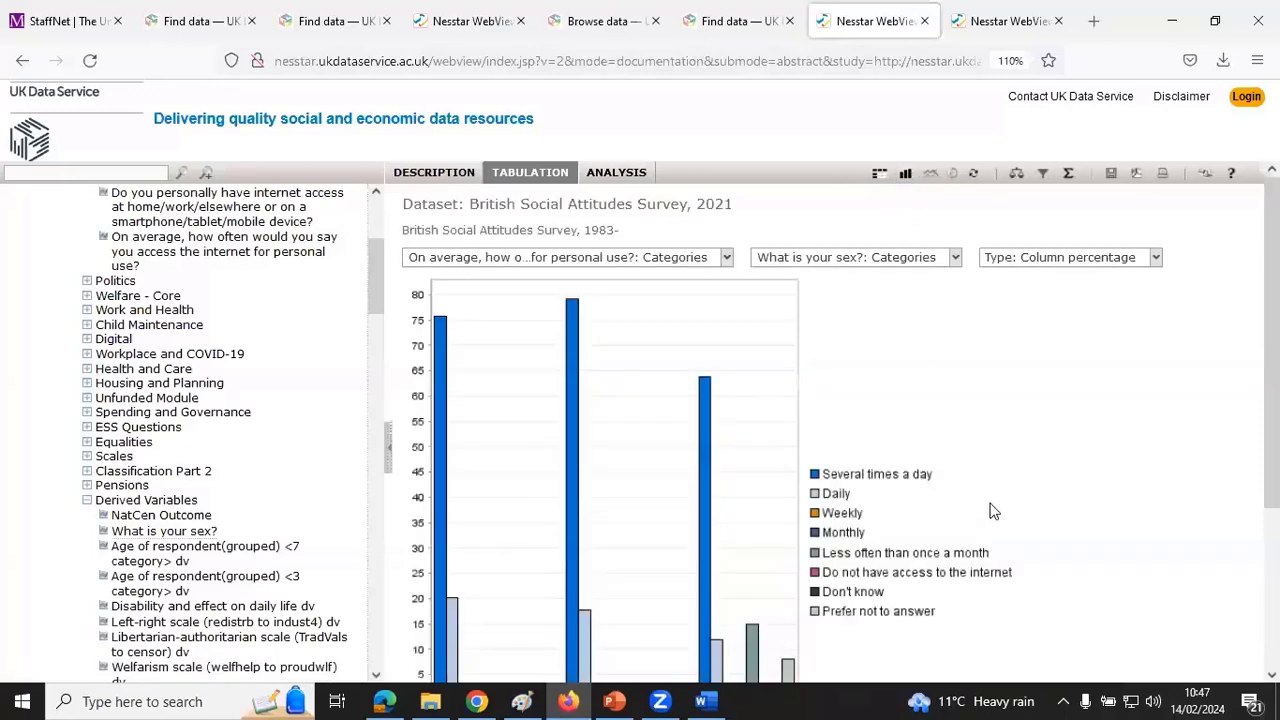
{"action": "scroll", "coordinate": [1049, 494], "scroll_direction": "down", "scroll_amount": 3}
{"action": "scroll", "coordinate": [1146, 506], "scroll_direction": "up", "scroll_amount": 3}
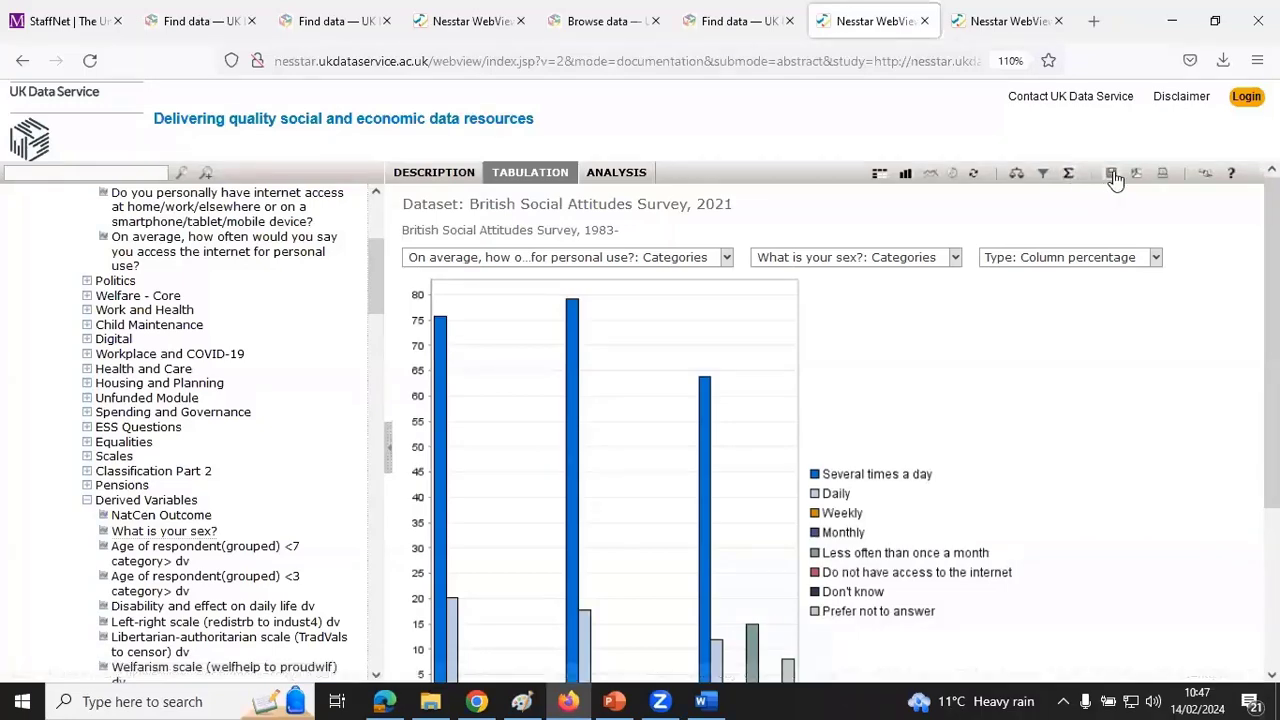
- View the correlation analysis page for the dataset and request the regression analysis
{"action": "left_click", "coordinate": [616, 174]}
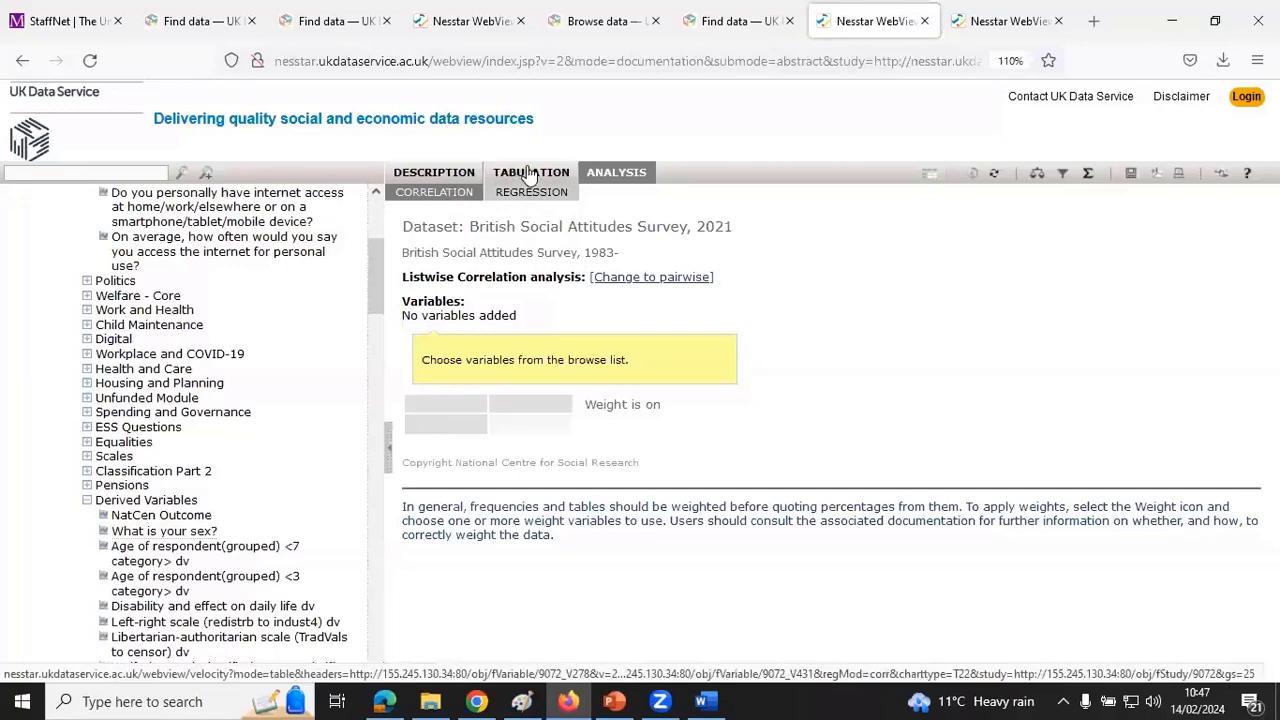
{"action": "left_click", "coordinate": [556, 192]}
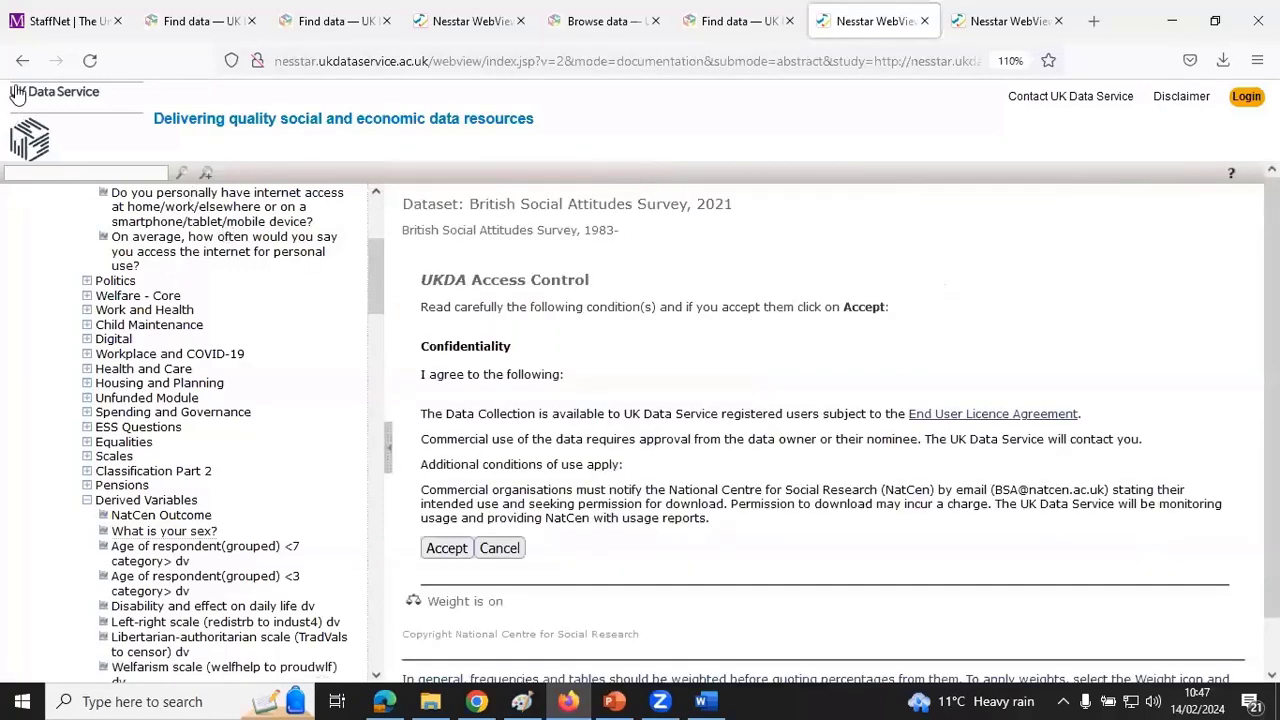
- Go to the UK Data Service website at ukdataservice.ac.uk and open its Find data page
{"action": "left_click", "coordinate": [325, 72]}
{"action": "type", "text": "ukds"}
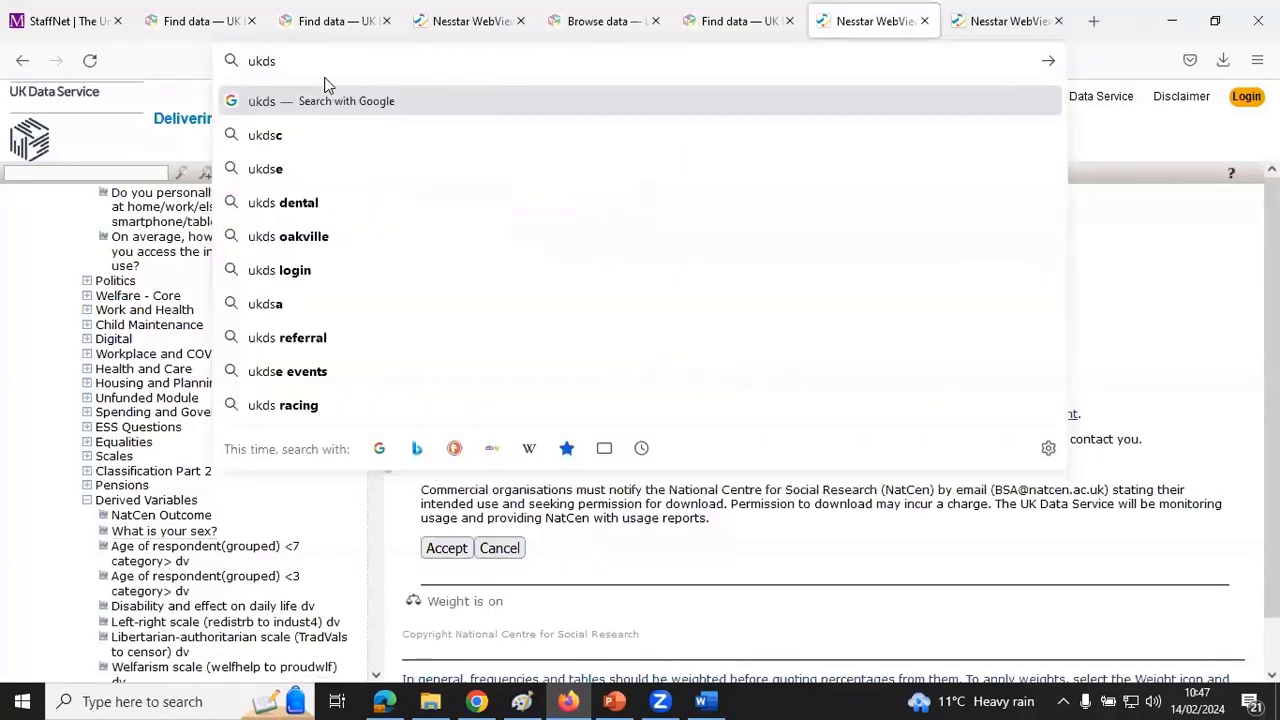
{"action": "key", "text": "BackSpace"}
{"action": "key", "text": "Return"}
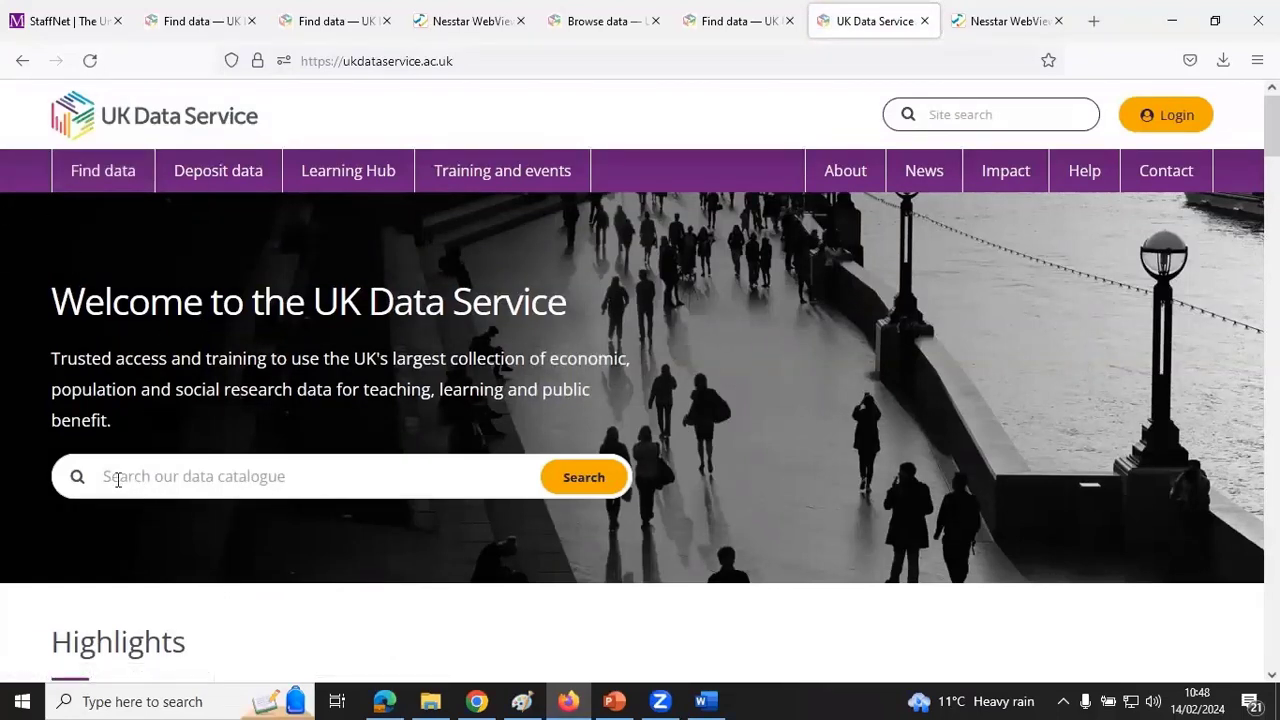
{"action": "left_click", "coordinate": [103, 178]}
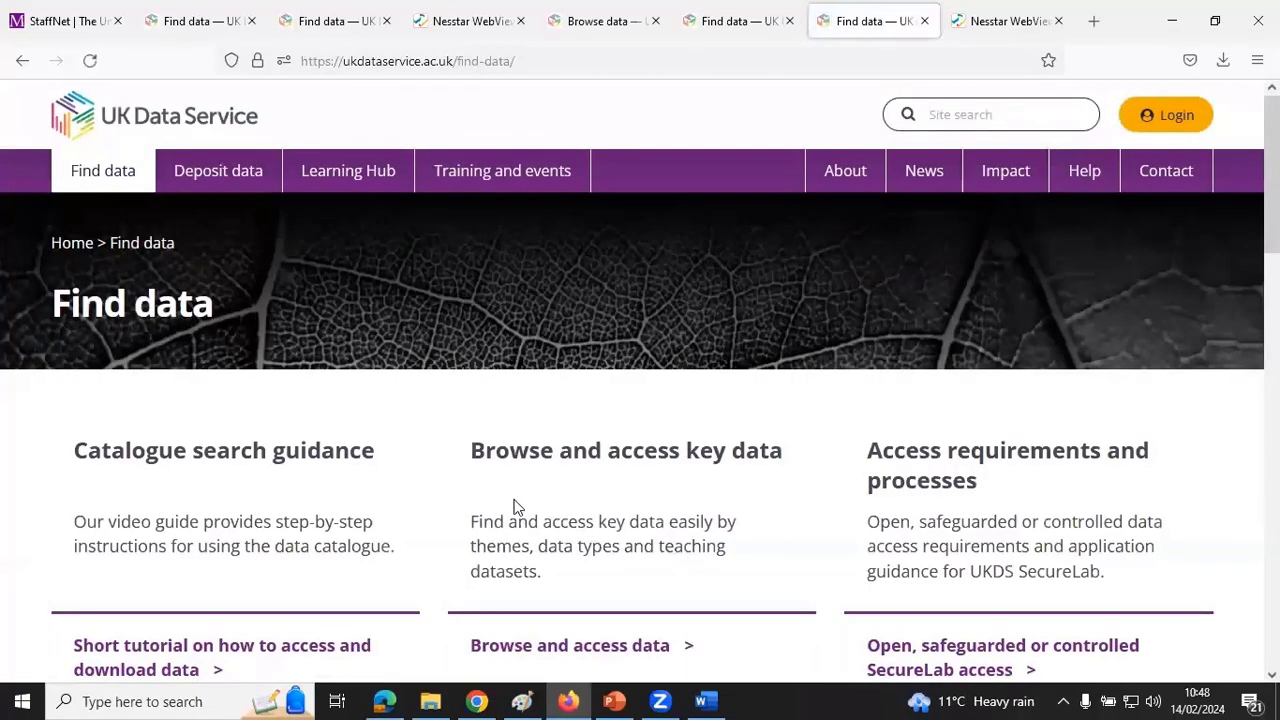
- Search the data catalogue for "bsa" and view the start of the study results
{"action": "scroll", "coordinate": [519, 508], "scroll_direction": "down", "scroll_amount": 3}
{"action": "left_click", "coordinate": [279, 570]}
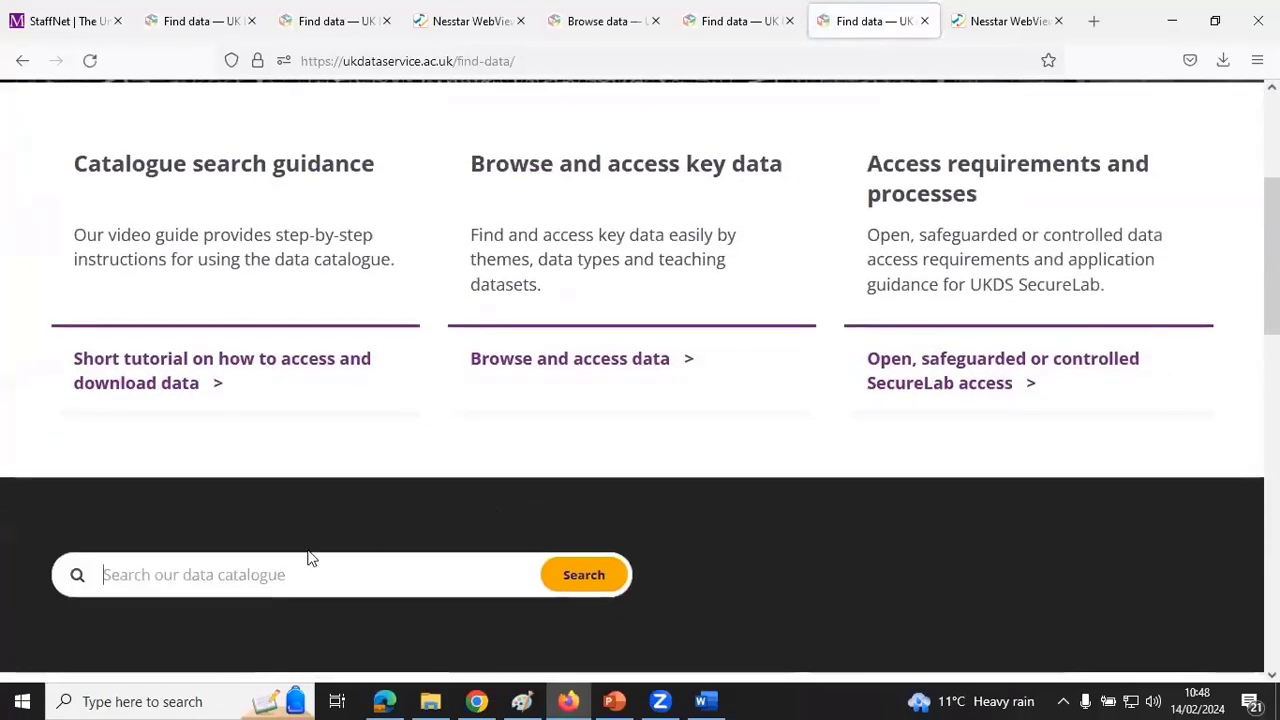
{"action": "type", "text": "bsa"}
{"action": "key", "text": "Return"}
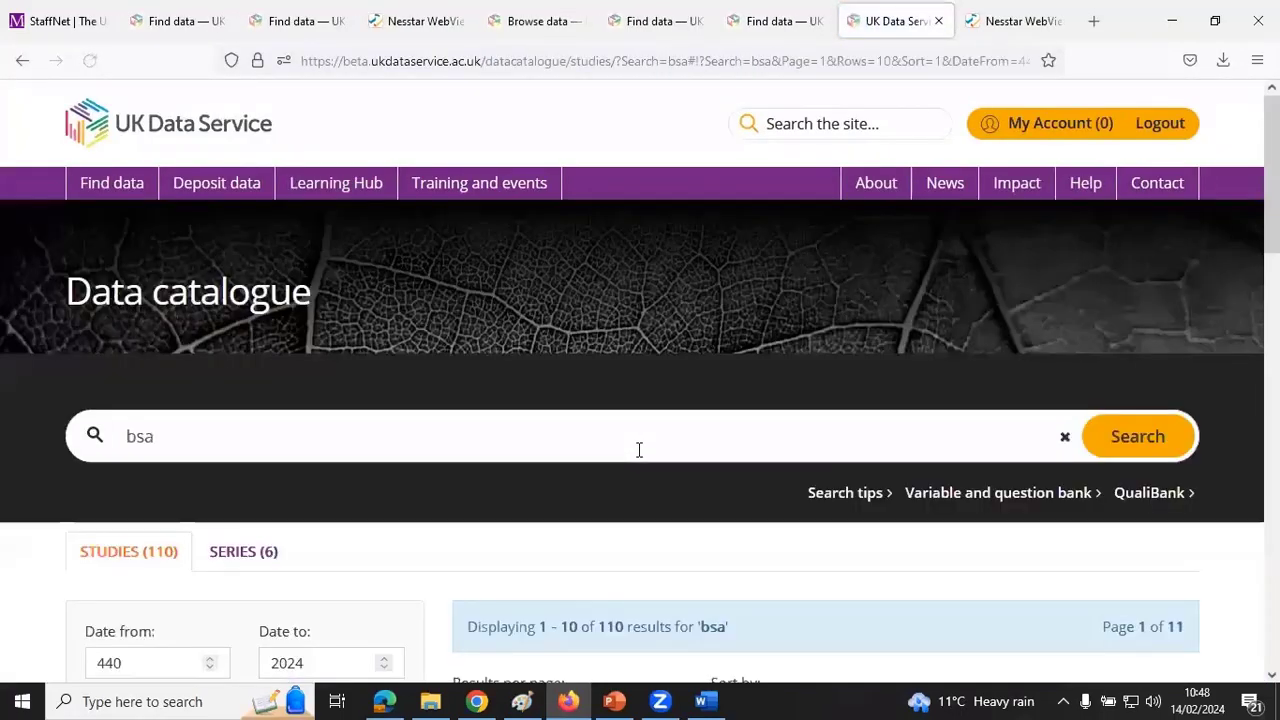
{"action": "scroll", "coordinate": [1034, 486], "scroll_direction": "down", "scroll_amount": 2}
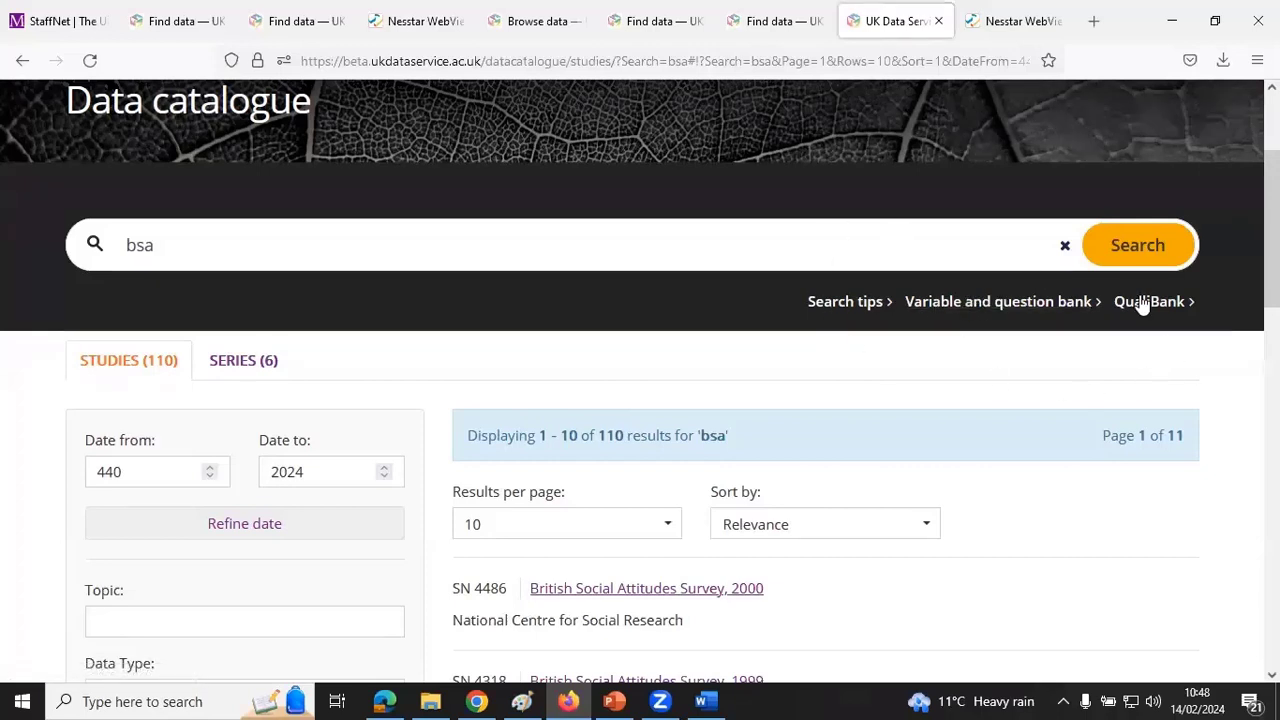
- Open the Variable and question bank and search its variables for bus "bsa"
{"action": "left_click", "coordinate": [956, 303]}
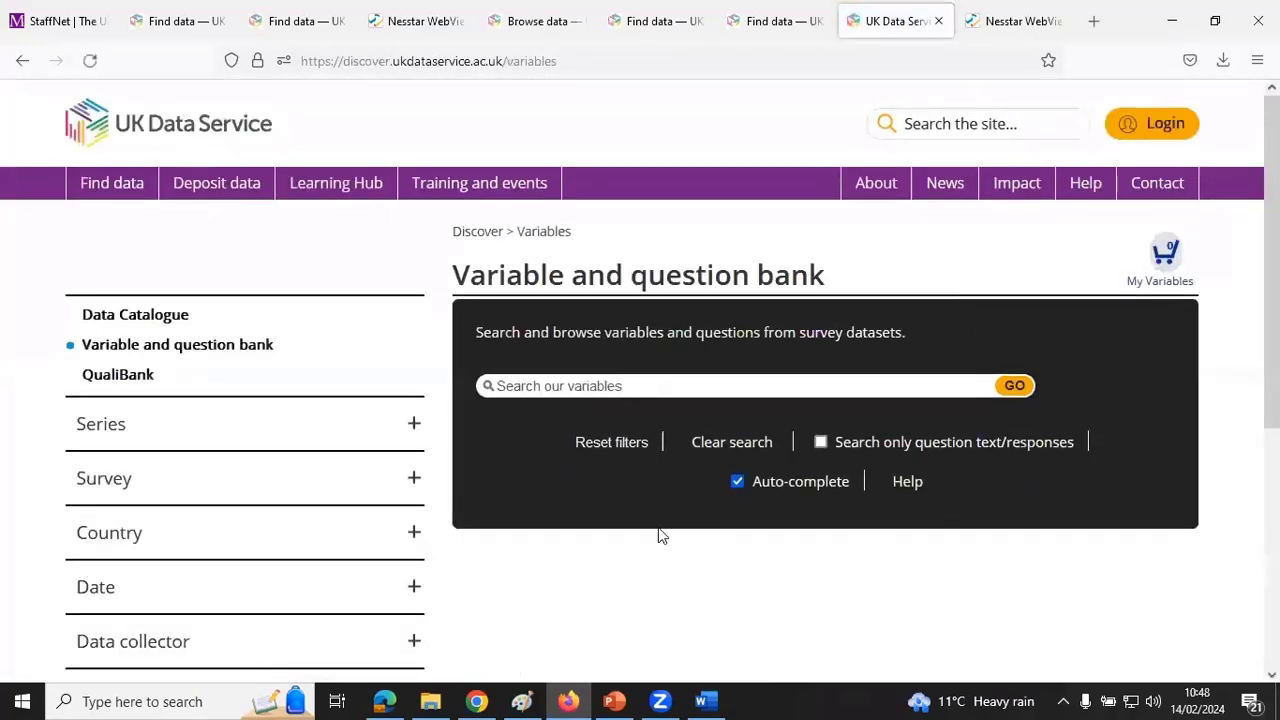
{"action": "left_click", "coordinate": [517, 385]}
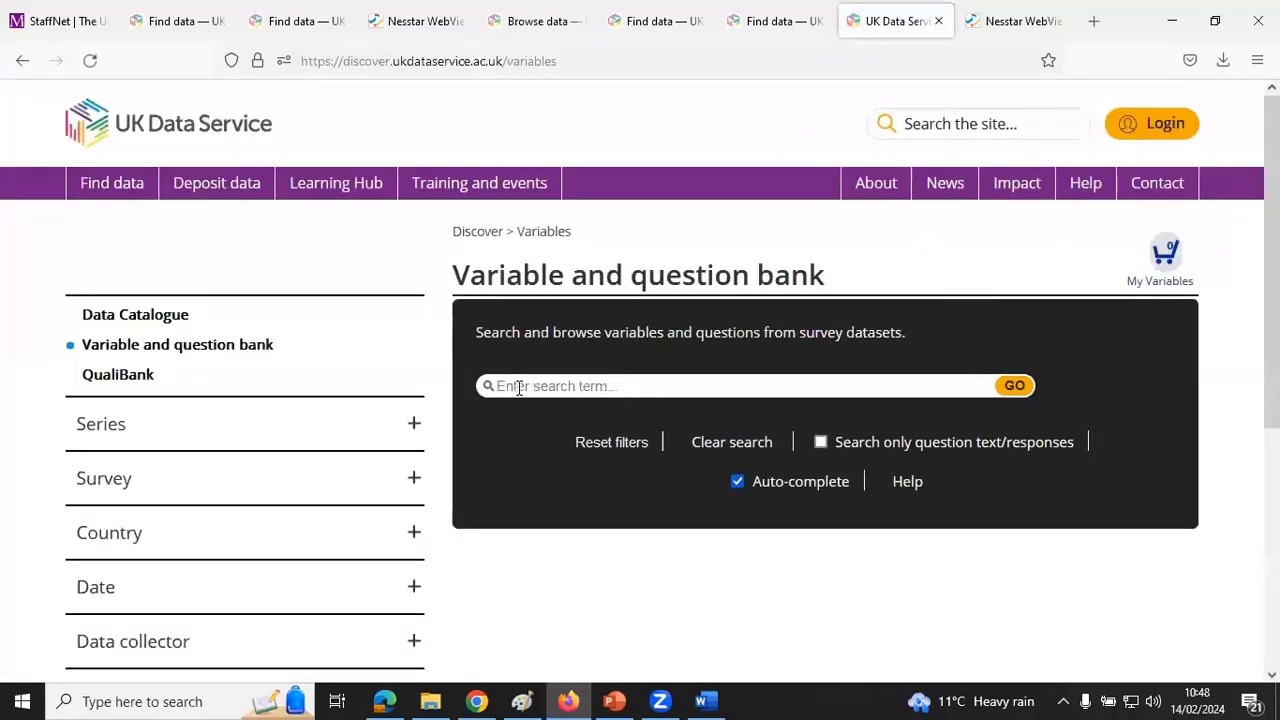
{"action": "type", "text": "bus \"bsa"}
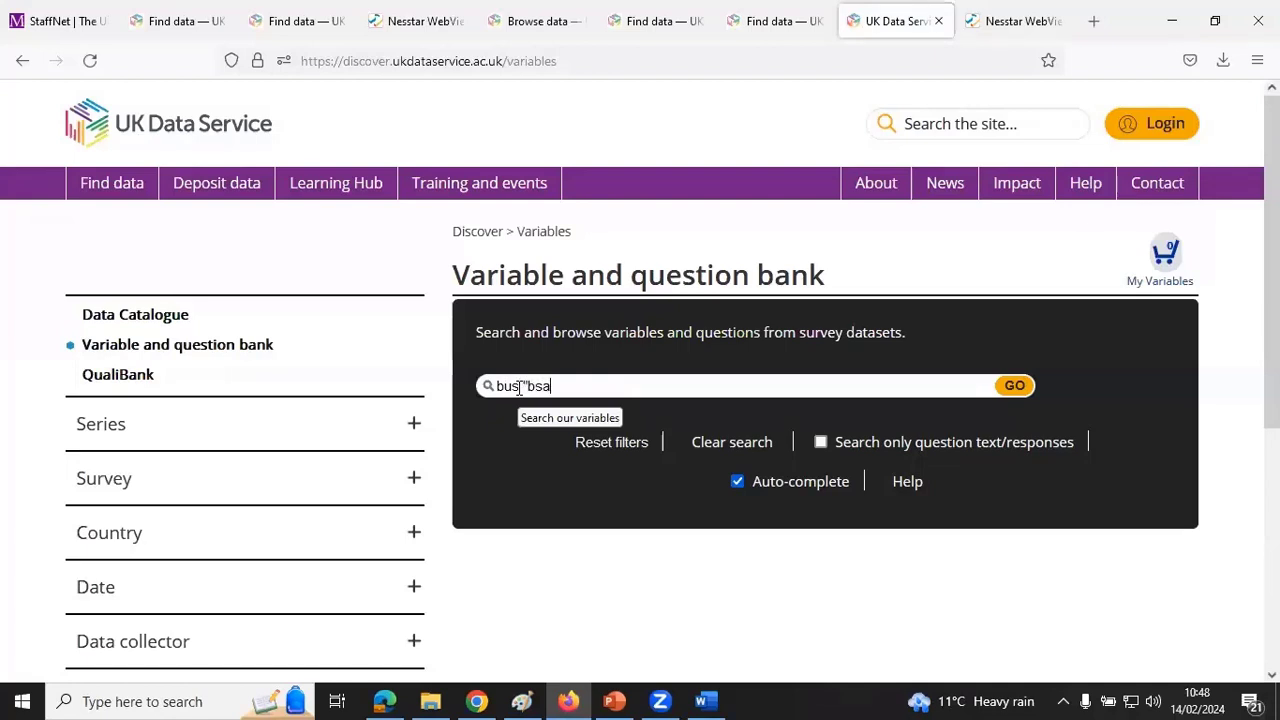
{"action": "type", "text": "\""}
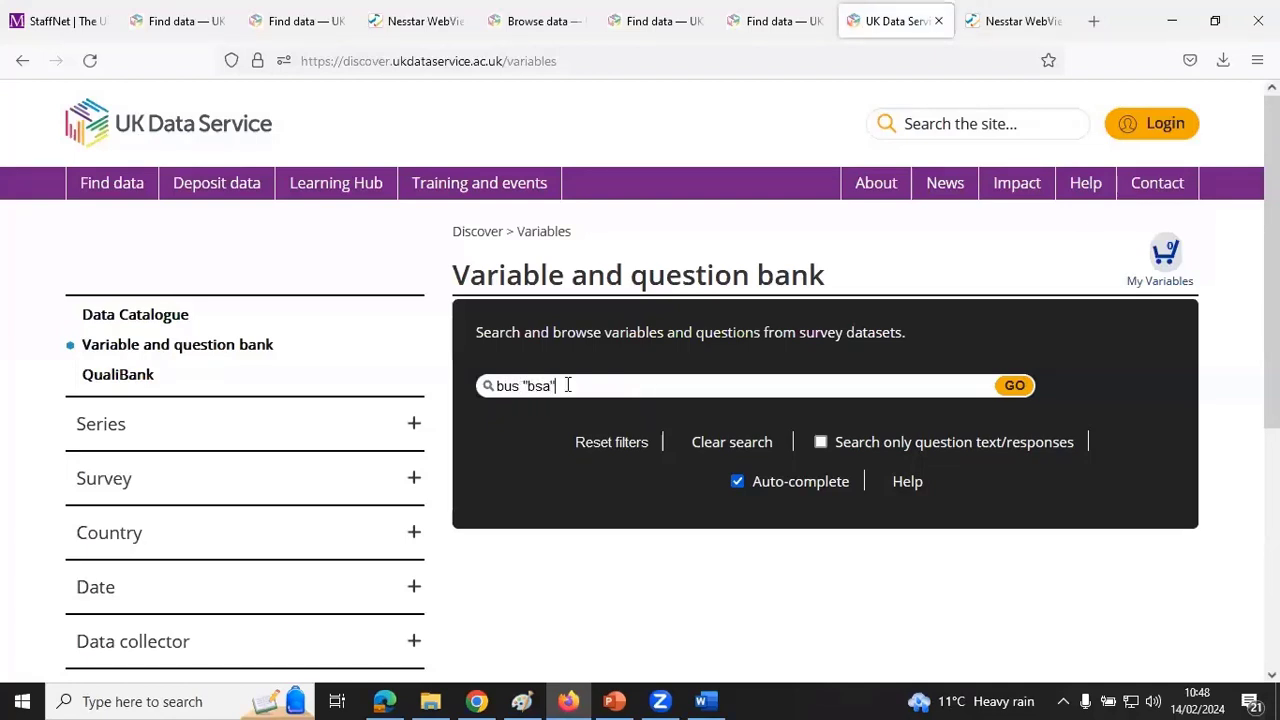
{"action": "left_click", "coordinate": [1016, 387]}
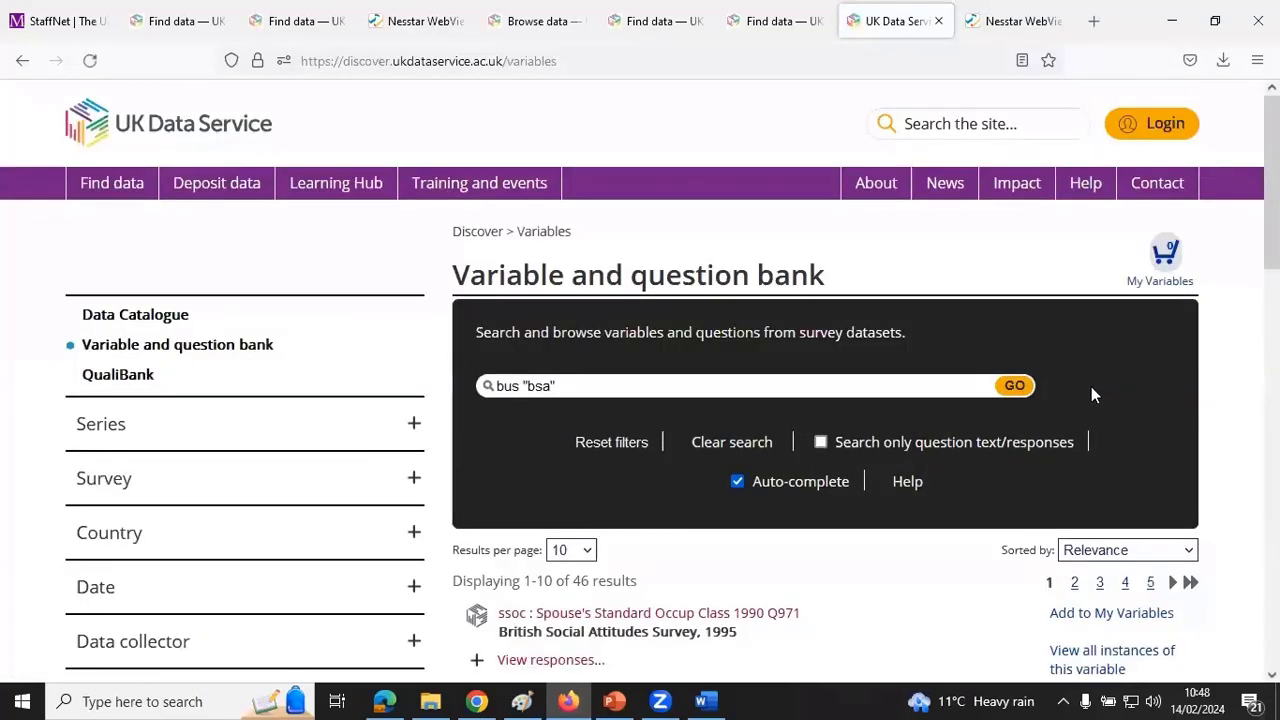
- Look through the first and second pages of variable results for matching British Social Attitudes questions
{"action": "scroll", "coordinate": [1142, 422], "scroll_direction": "down", "scroll_amount": 5}
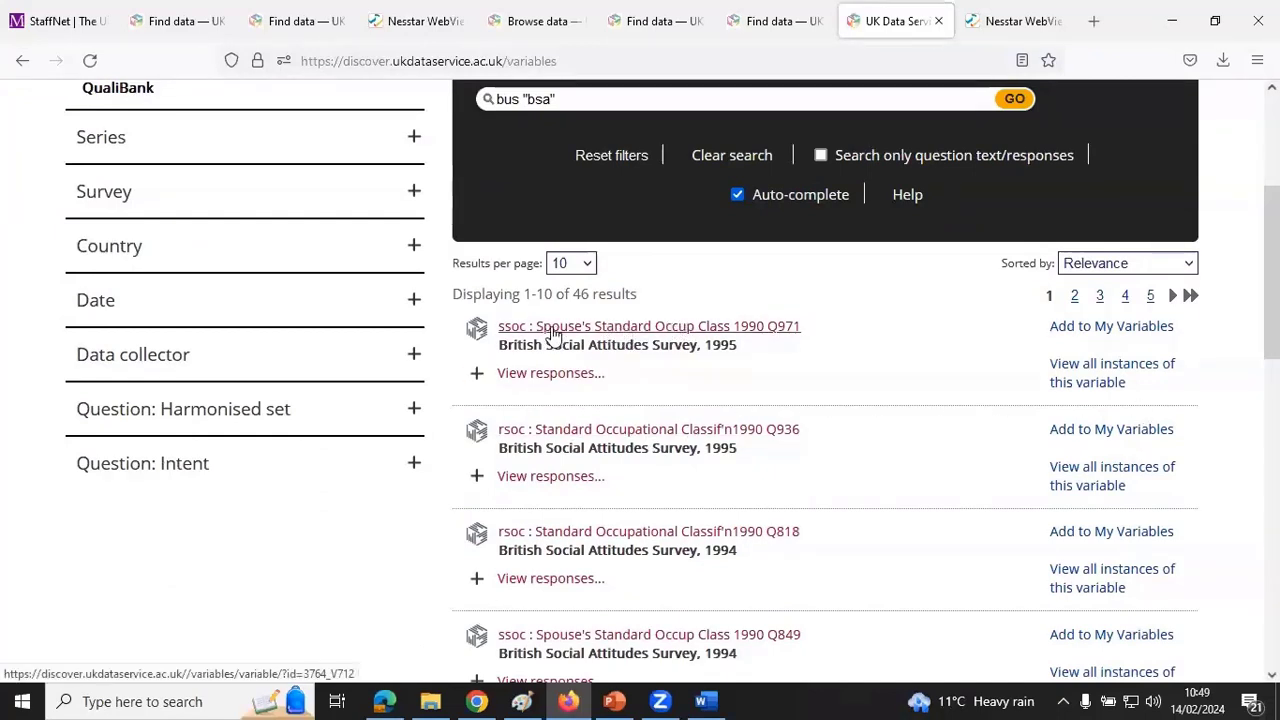
{"action": "scroll", "coordinate": [908, 568], "scroll_direction": "down", "scroll_amount": 12}
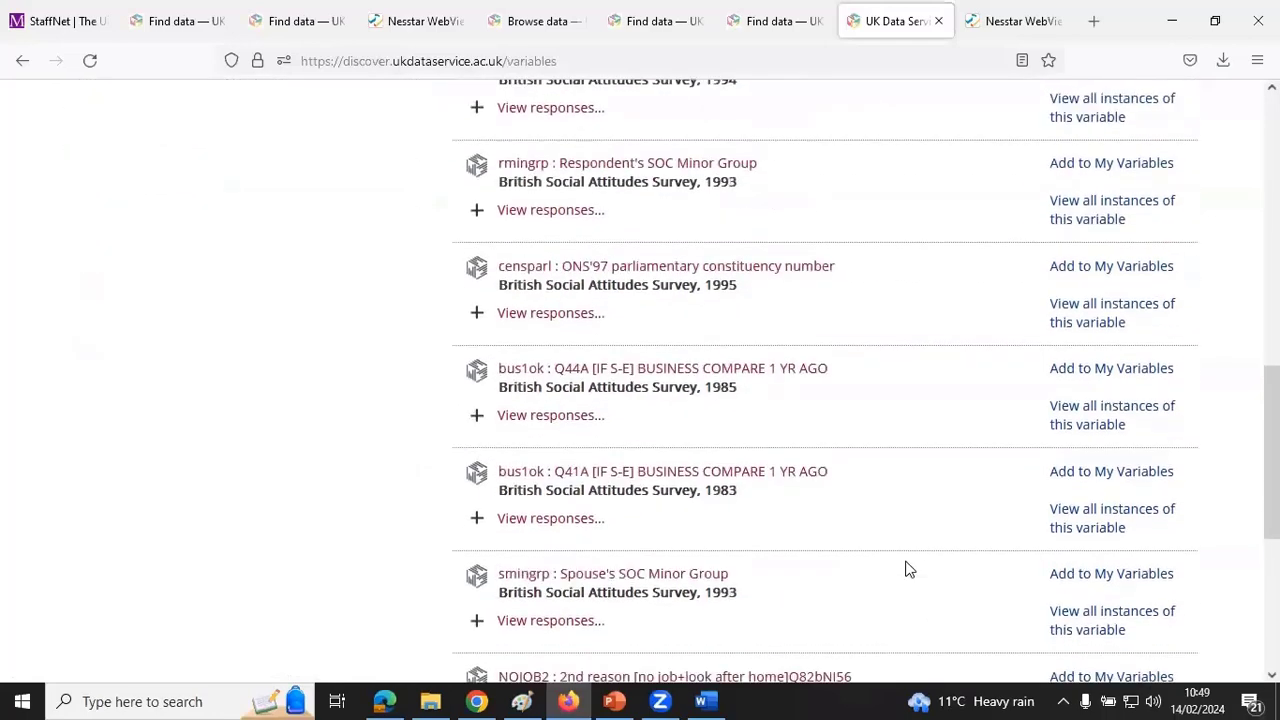
{"action": "scroll", "coordinate": [908, 568], "scroll_direction": "down", "scroll_amount": 4}
{"action": "scroll", "coordinate": [907, 568], "scroll_direction": "up", "scroll_amount": 2}
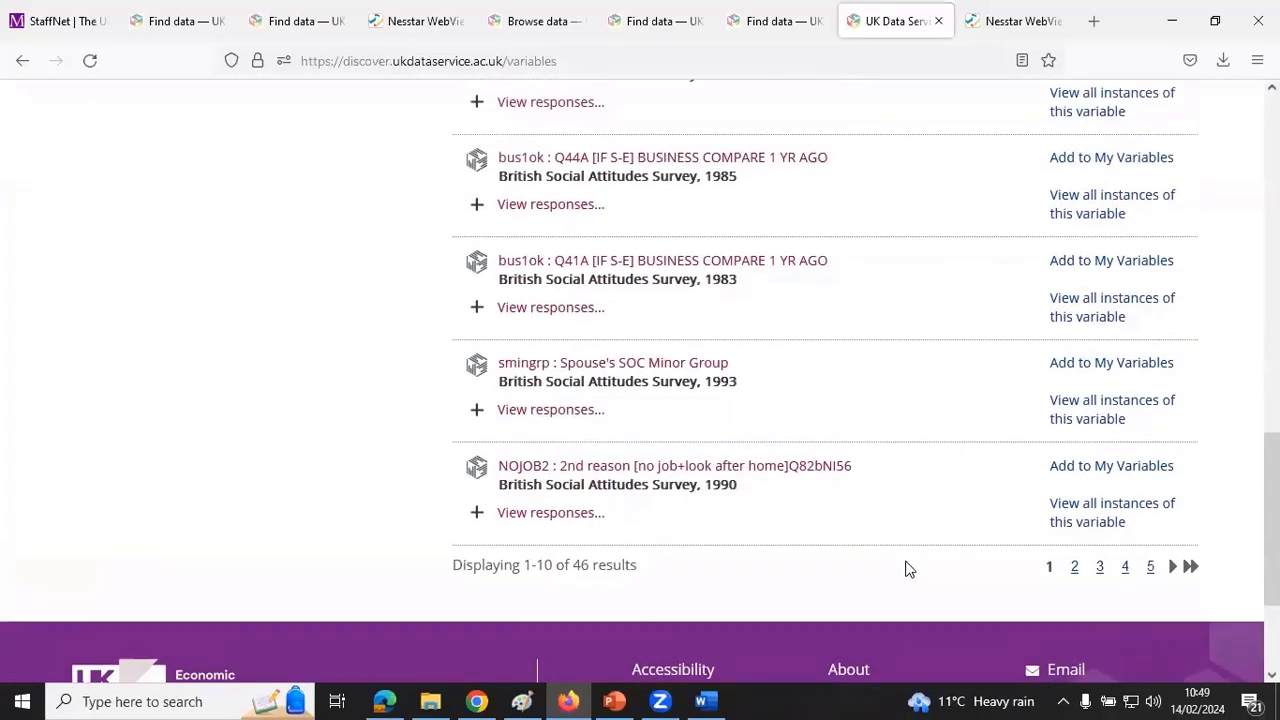
{"action": "left_click", "coordinate": [1075, 587]}
{"action": "scroll", "coordinate": [903, 484], "scroll_direction": "down", "scroll_amount": 3}
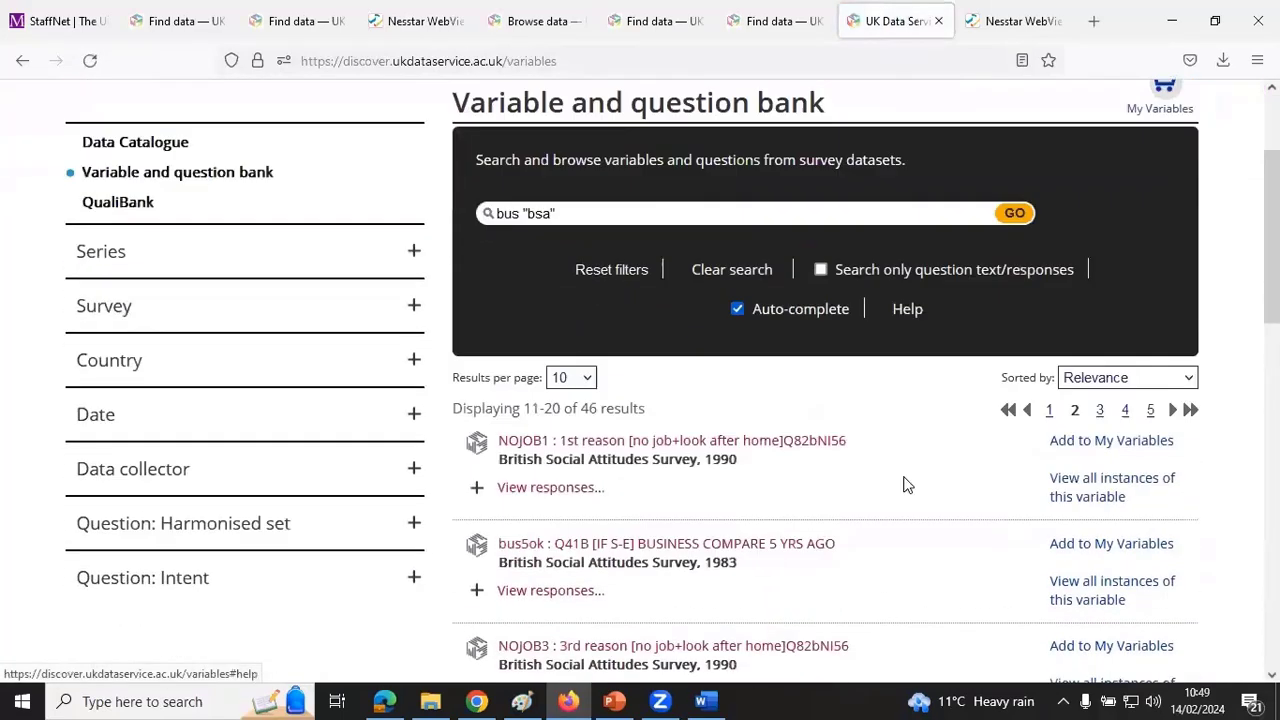
{"action": "scroll", "coordinate": [903, 484], "scroll_direction": "down", "scroll_amount": 4}
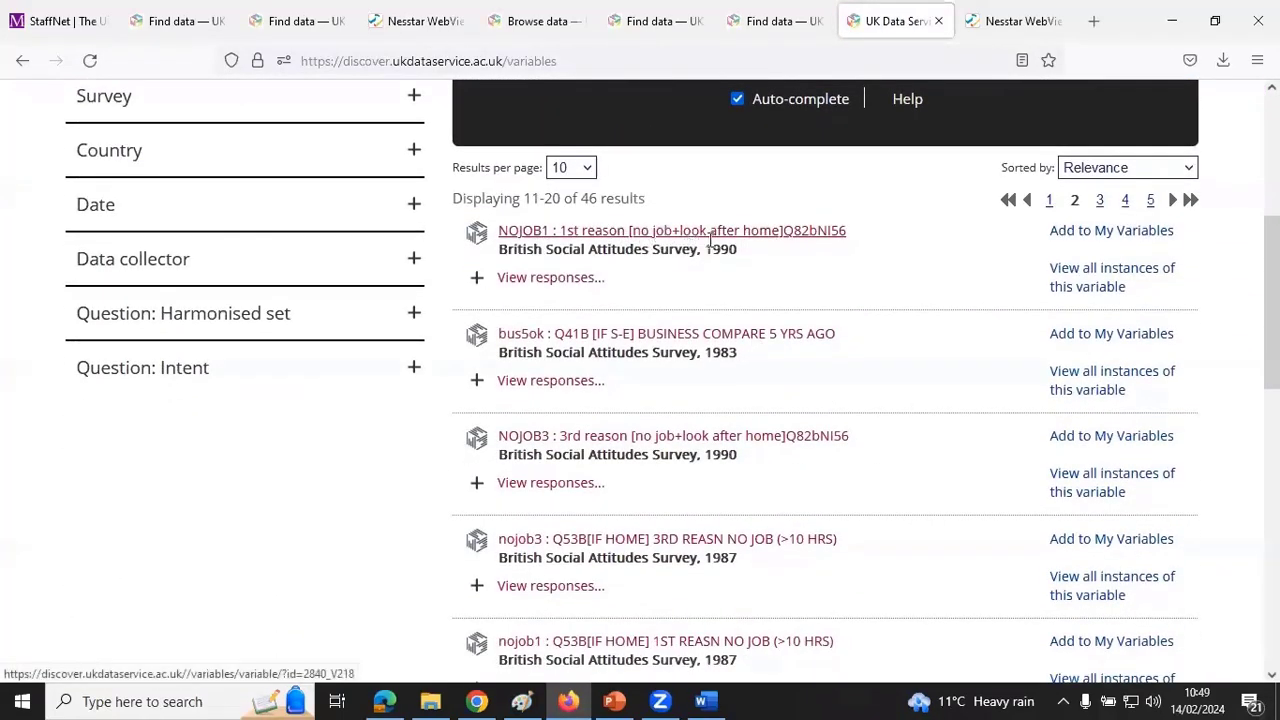
{"action": "scroll", "coordinate": [908, 420], "scroll_direction": "down", "scroll_amount": 3}
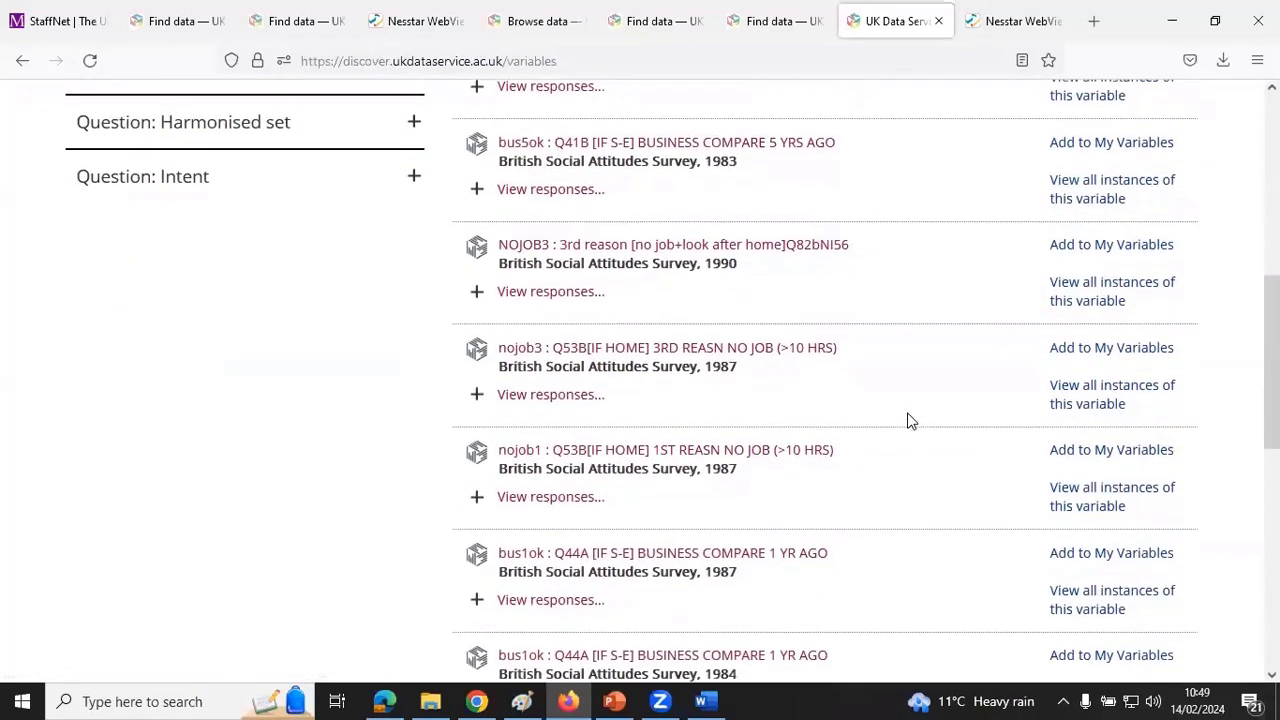
- Look through the rest of the second page of variable results, and return to the variable search page before any results
{"action": "scroll", "coordinate": [908, 420], "scroll_direction": "down", "scroll_amount": 3}
{"action": "scroll", "coordinate": [910, 423], "scroll_direction": "down", "scroll_amount": 3}
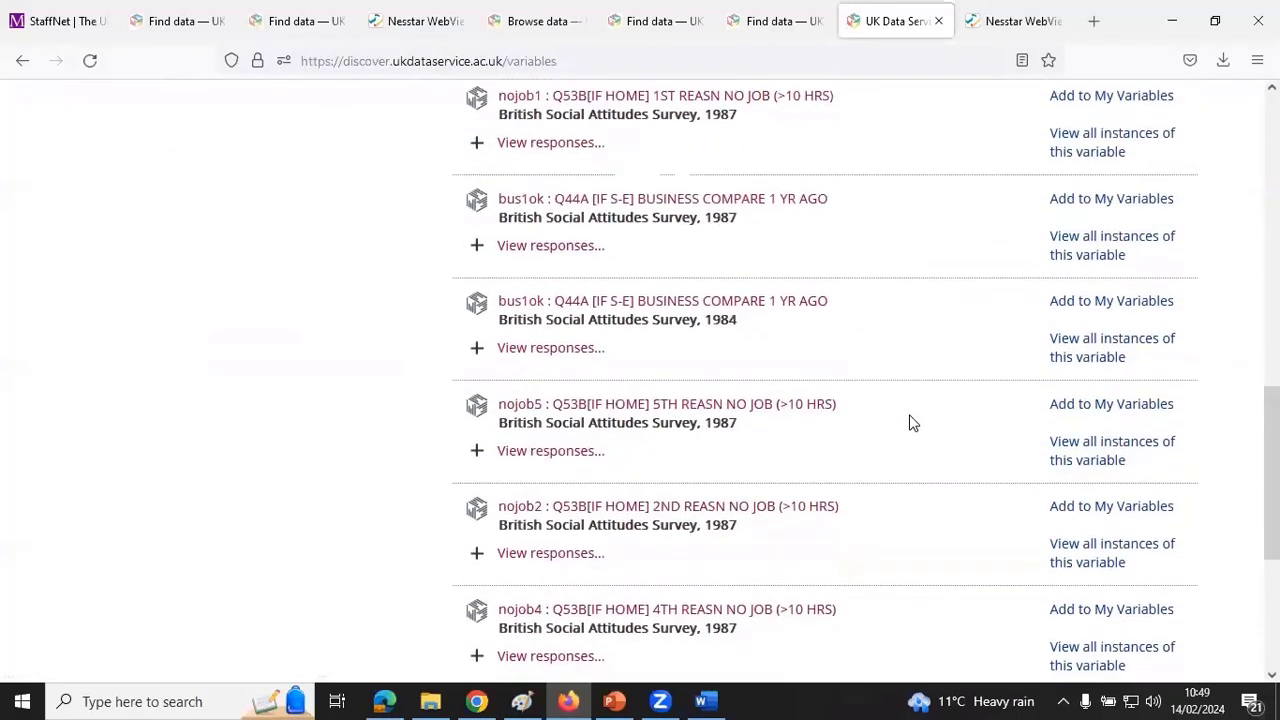
{"action": "scroll", "coordinate": [910, 423], "scroll_direction": "down", "scroll_amount": 3}
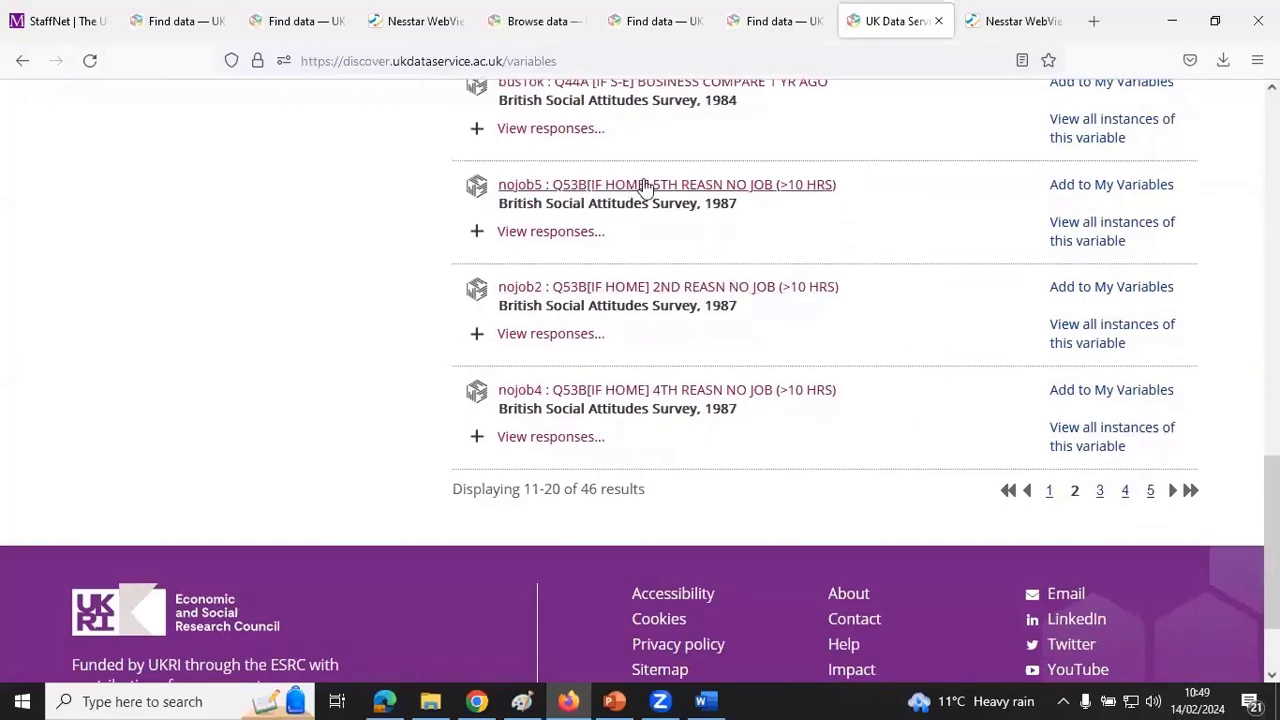
{"action": "scroll", "coordinate": [928, 373], "scroll_direction": "up", "scroll_amount": 10}
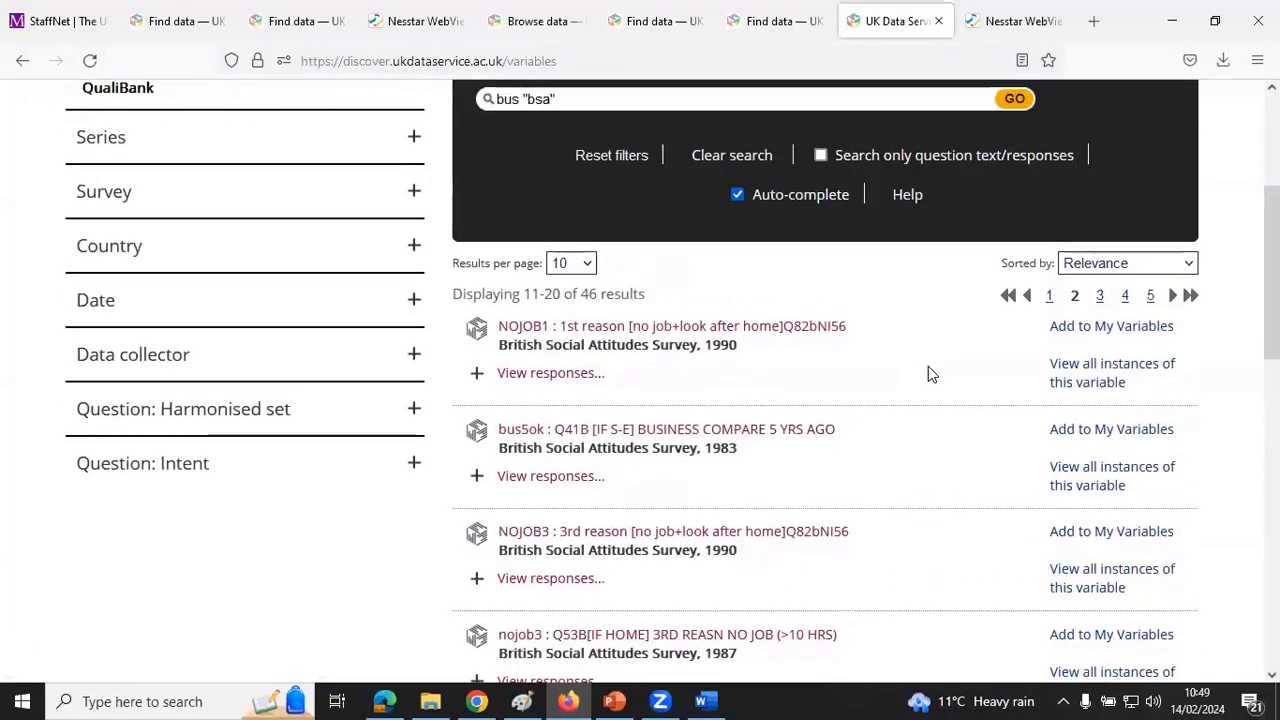
{"action": "scroll", "coordinate": [928, 373], "scroll_direction": "up", "scroll_amount": 1}
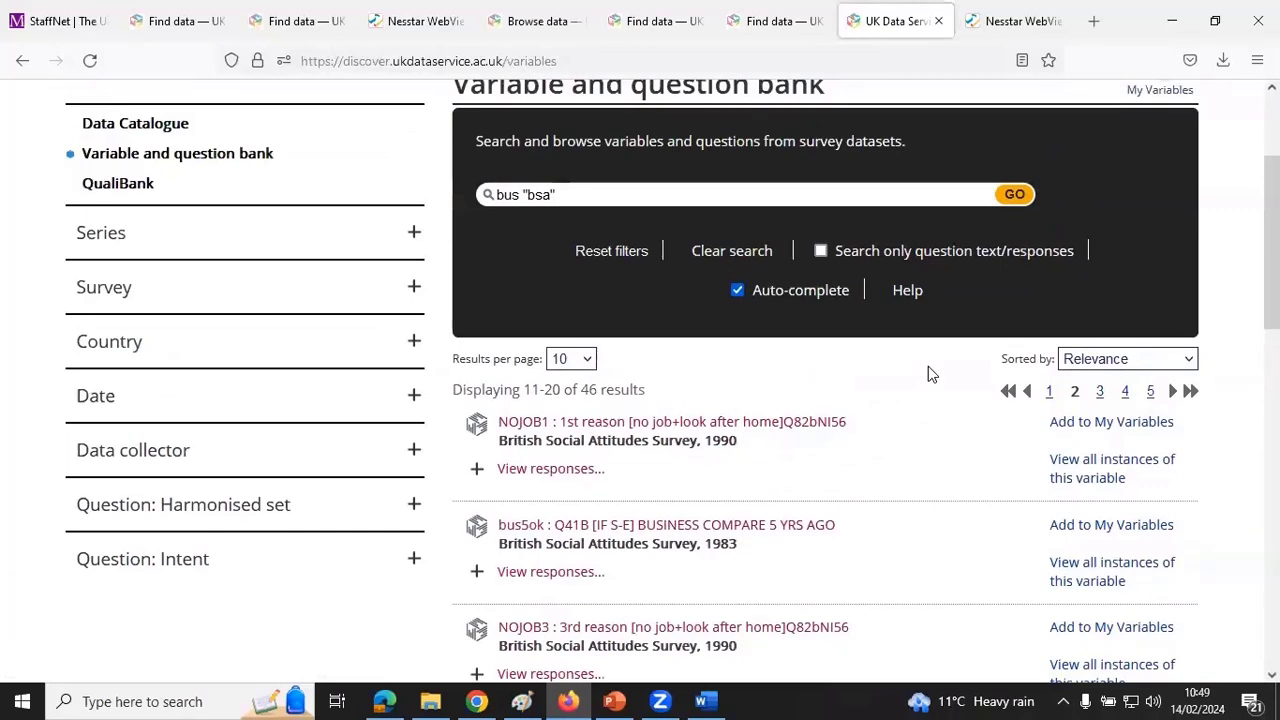
{"action": "scroll", "coordinate": [928, 373], "scroll_direction": "down", "scroll_amount": 2}
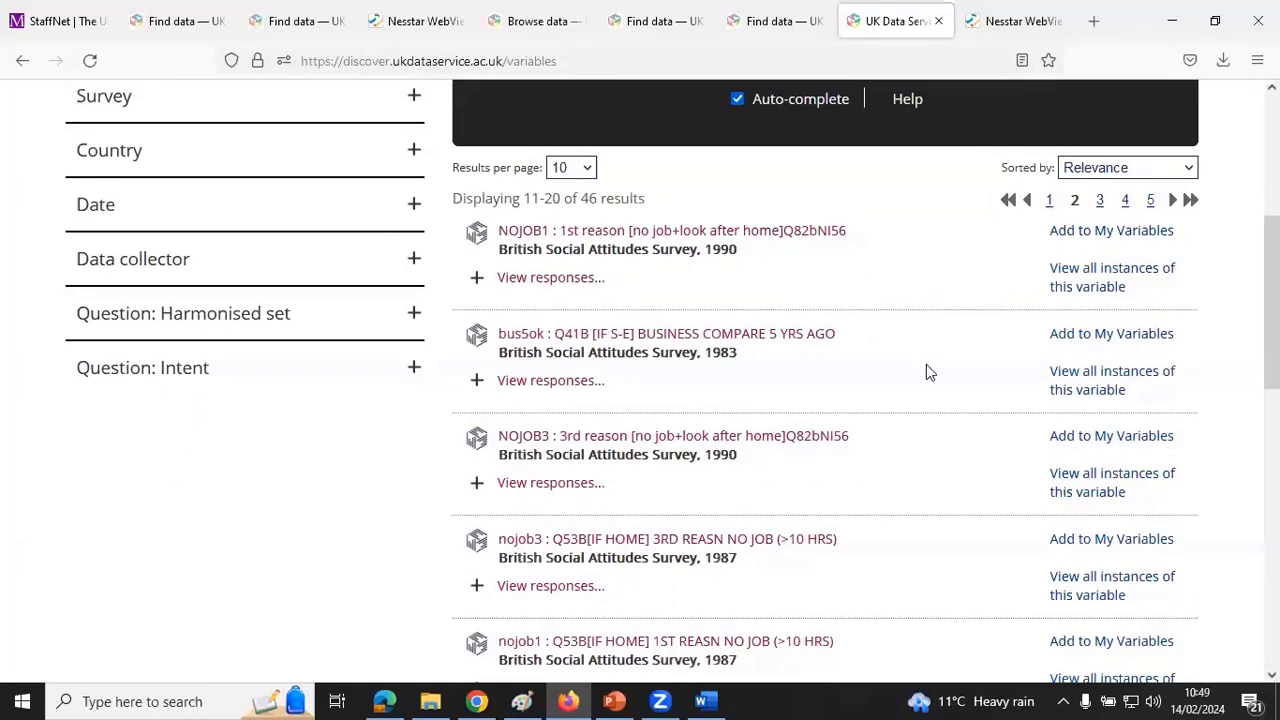
{"action": "scroll", "coordinate": [927, 370], "scroll_direction": "up", "scroll_amount": 2}
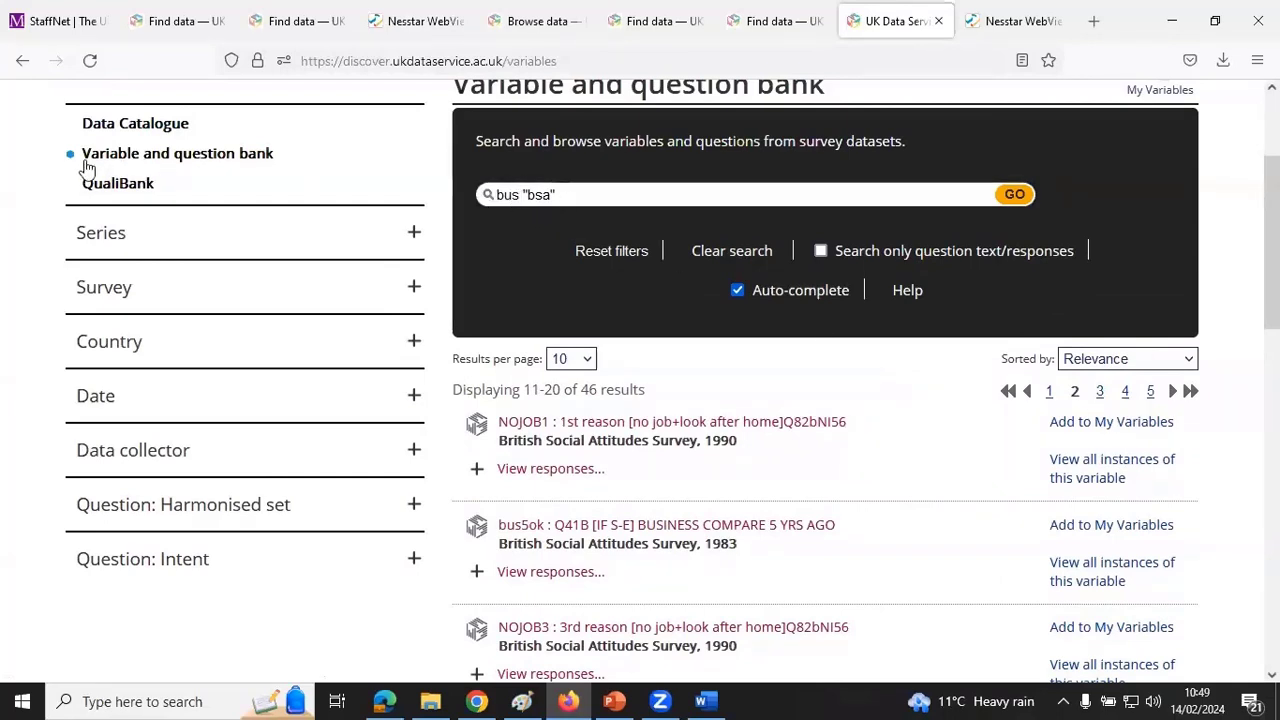
{"action": "left_click", "coordinate": [20, 64]}
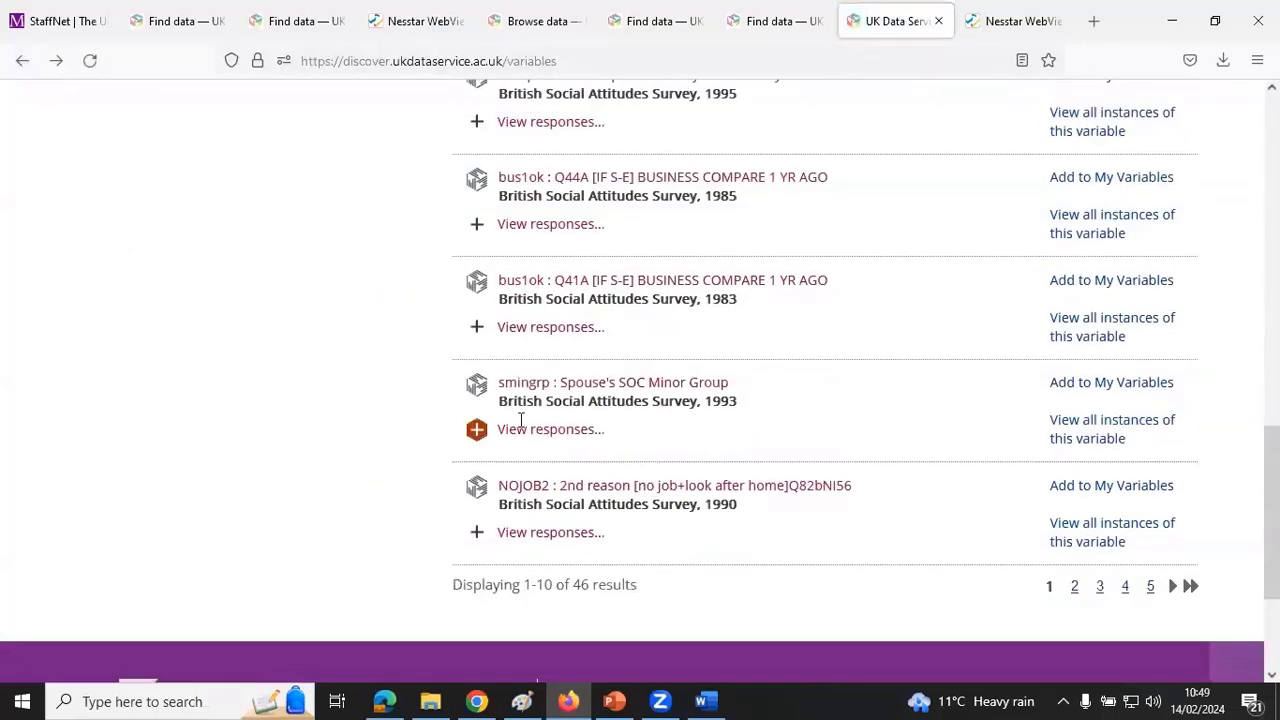
{"action": "left_click", "coordinate": [25, 63]}
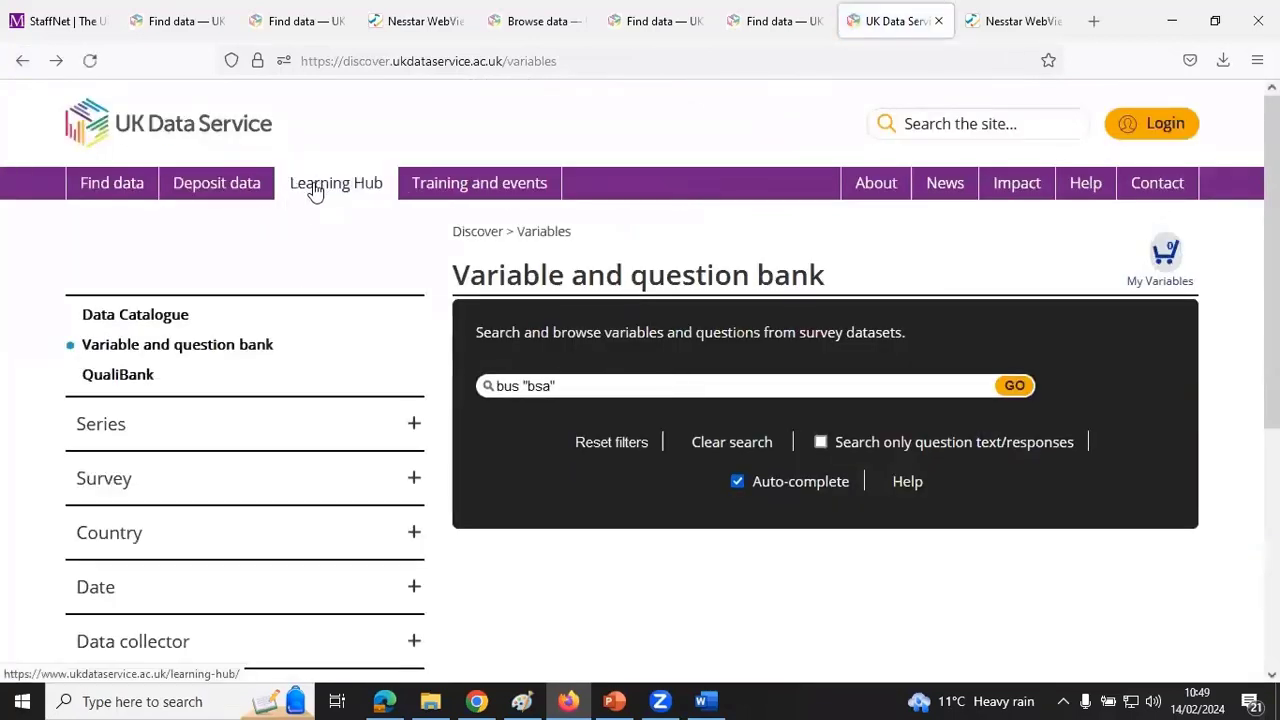
- Open the Deposit data page and read the benefits of depositing in the UK Data Service
{"action": "left_click", "coordinate": [236, 207]}
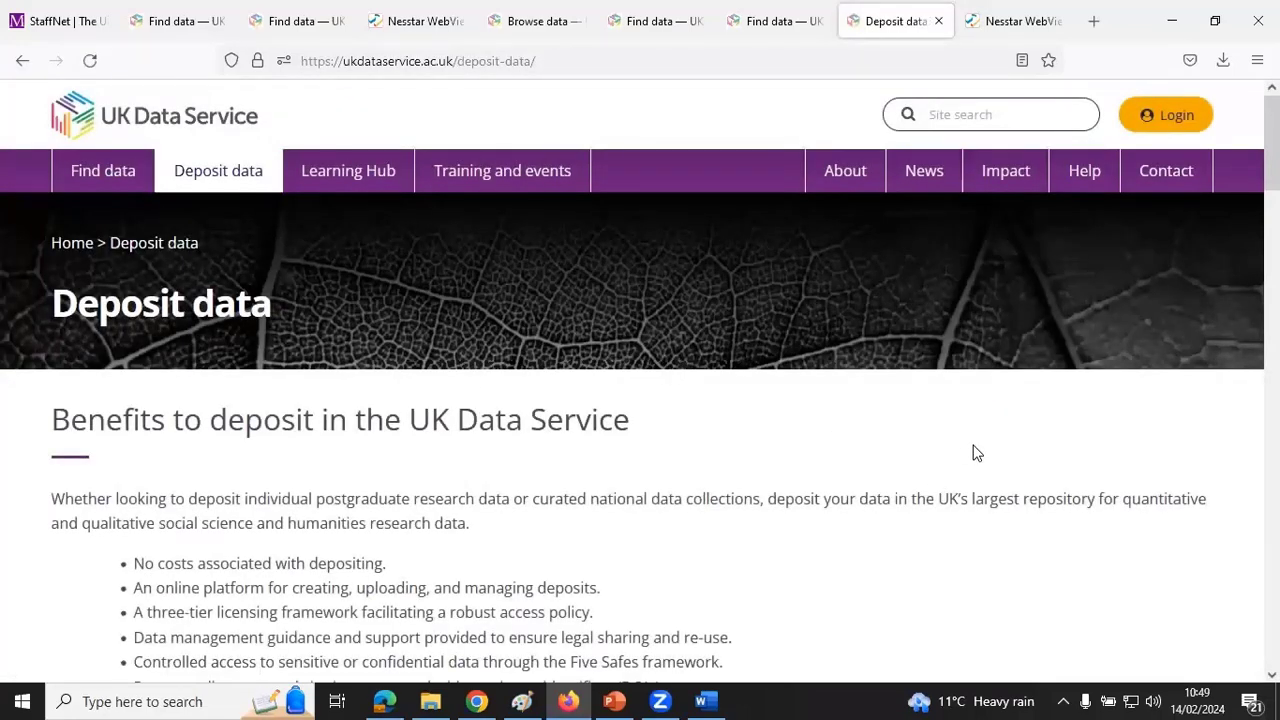
{"action": "scroll", "coordinate": [976, 455], "scroll_direction": "down", "scroll_amount": 3}
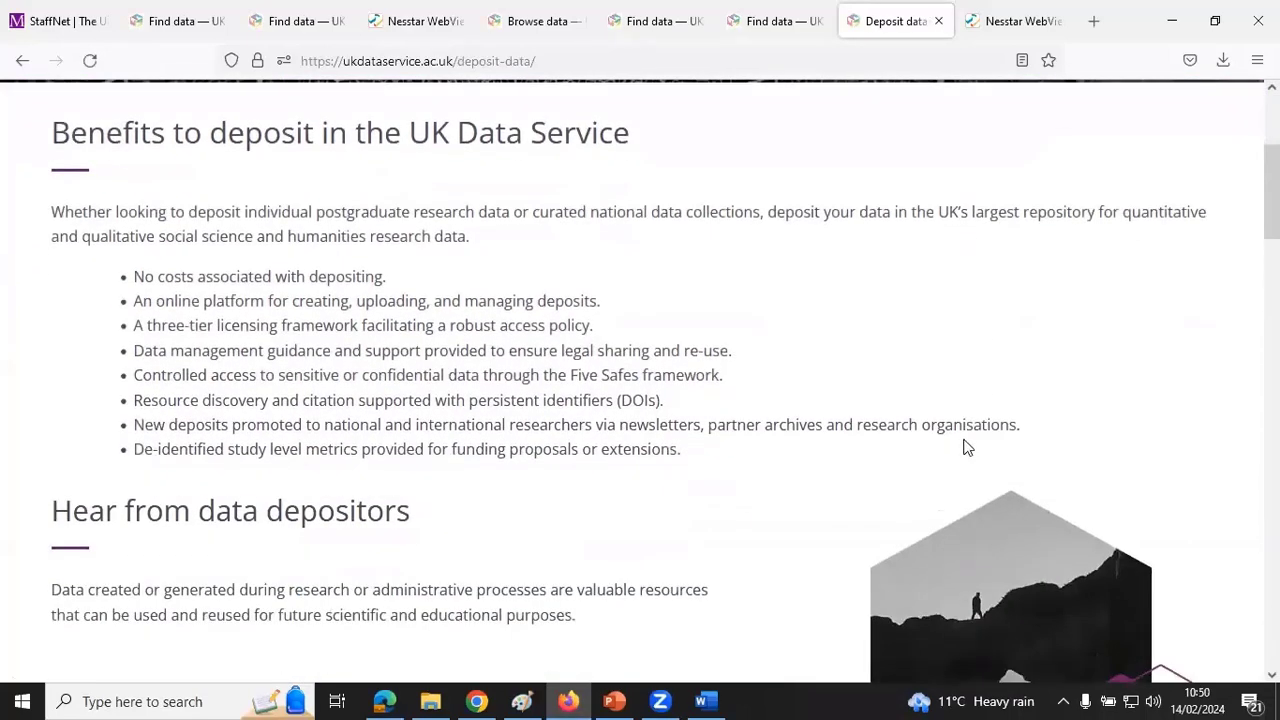
{"action": "scroll", "coordinate": [966, 446], "scroll_direction": "up", "scroll_amount": 3}
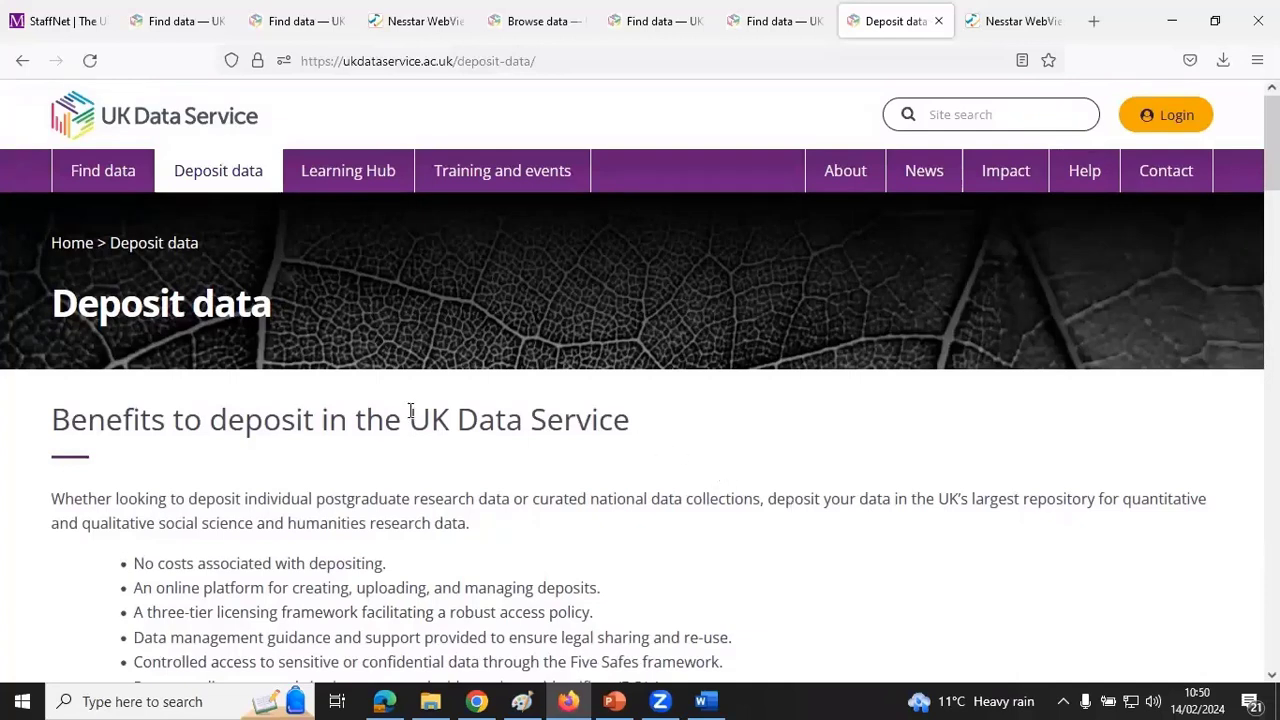
- Open the Learning Hub and look over its data skills and teaching topics
{"action": "left_click", "coordinate": [358, 184]}
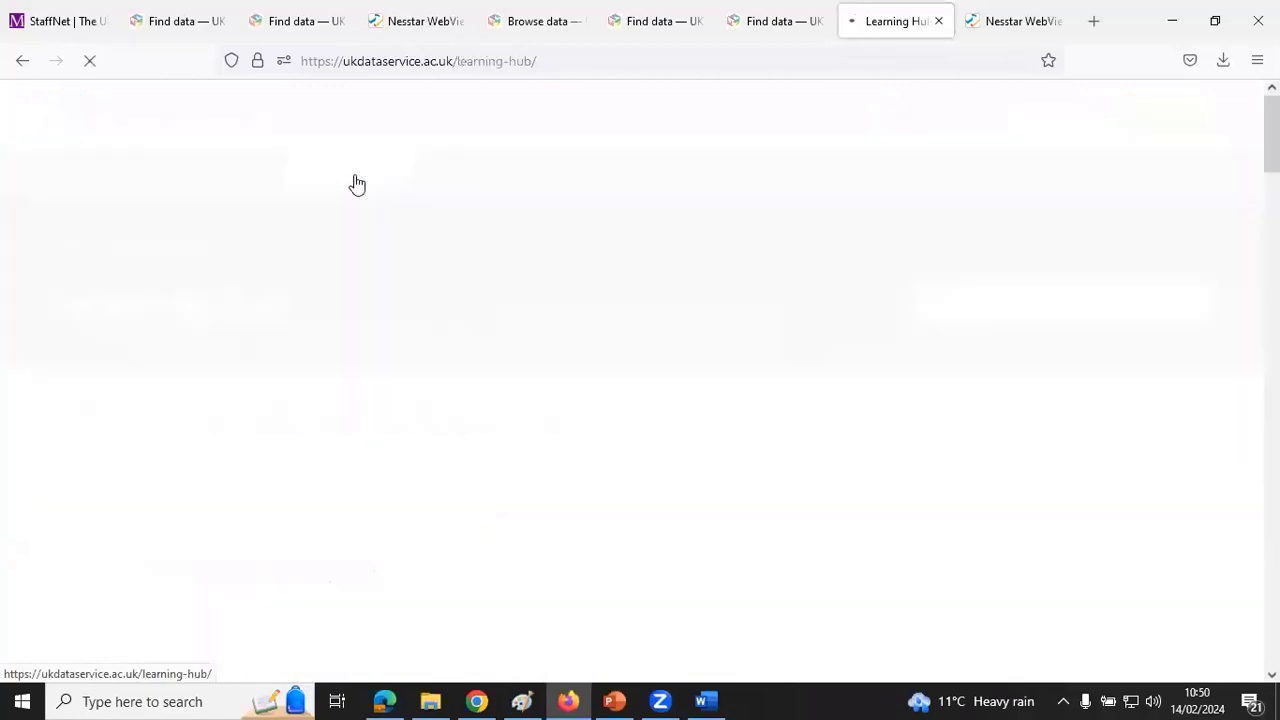
{"action": "scroll", "coordinate": [890, 483], "scroll_direction": "down", "scroll_amount": 6}
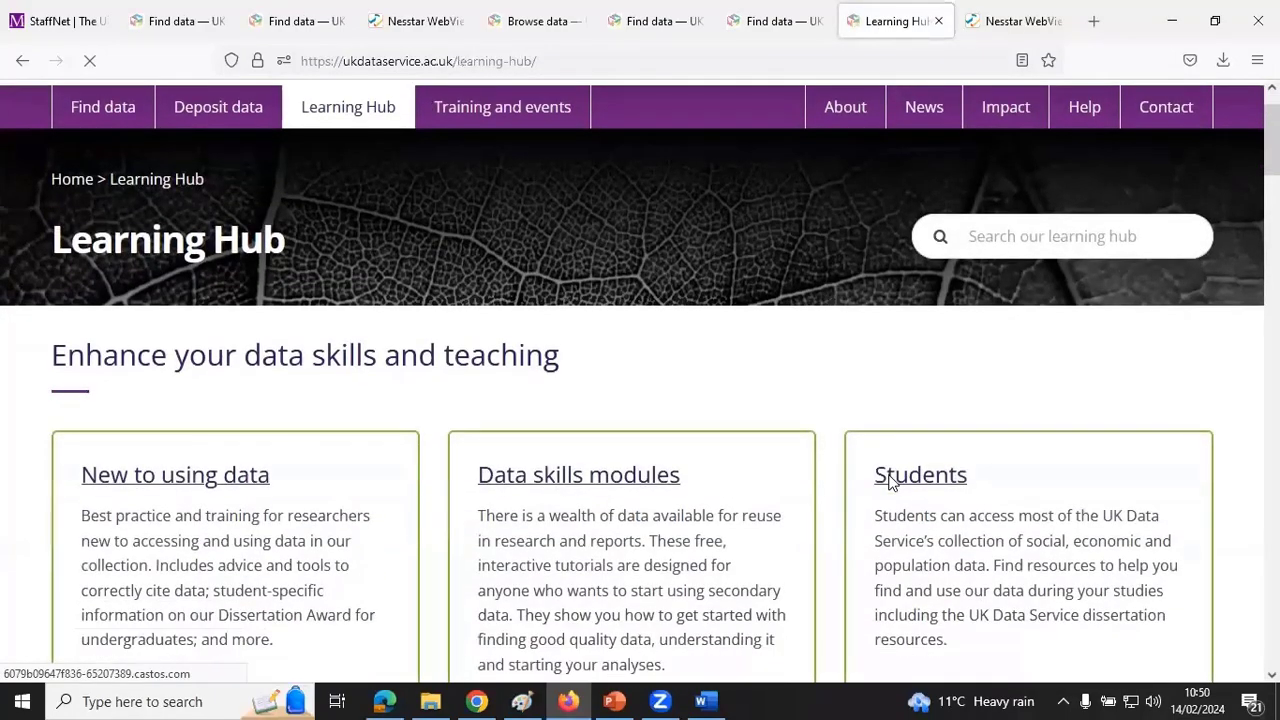
{"action": "scroll", "coordinate": [890, 483], "scroll_direction": "down", "scroll_amount": 4}
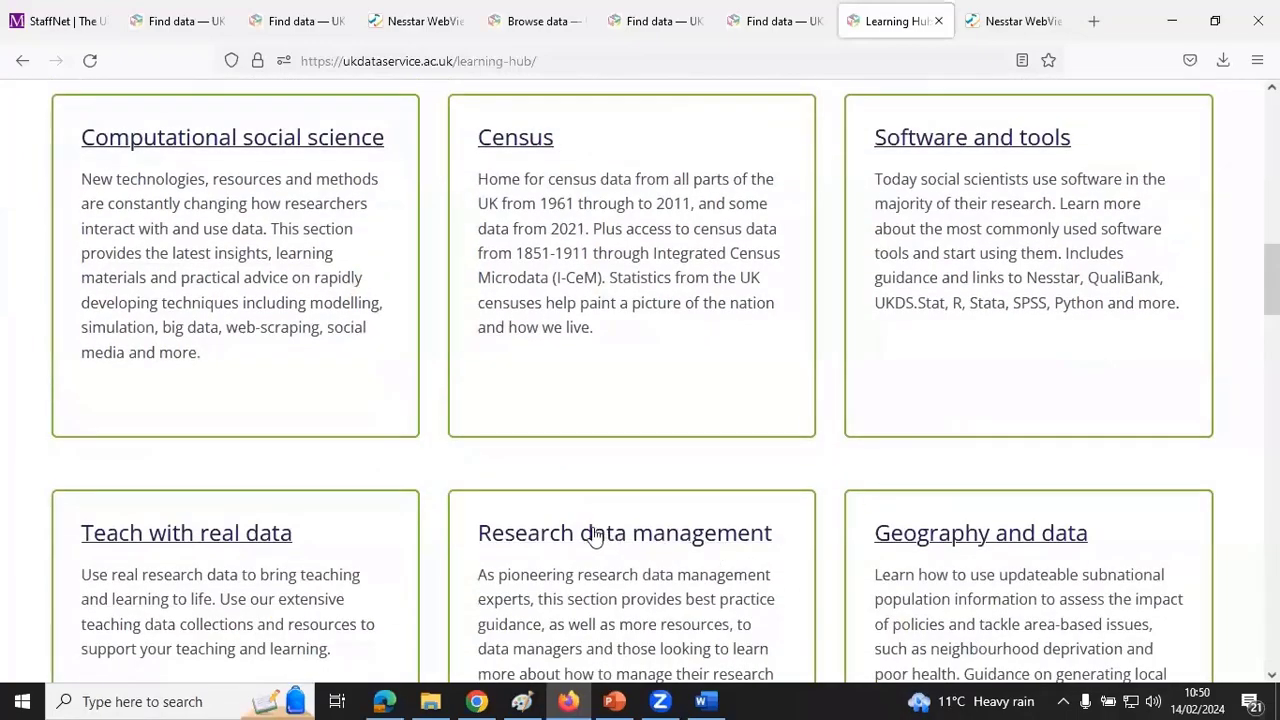
{"action": "scroll", "coordinate": [830, 522], "scroll_direction": "up", "scroll_amount": 4}
{"action": "scroll", "coordinate": [830, 522], "scroll_direction": "up", "scroll_amount": 7}
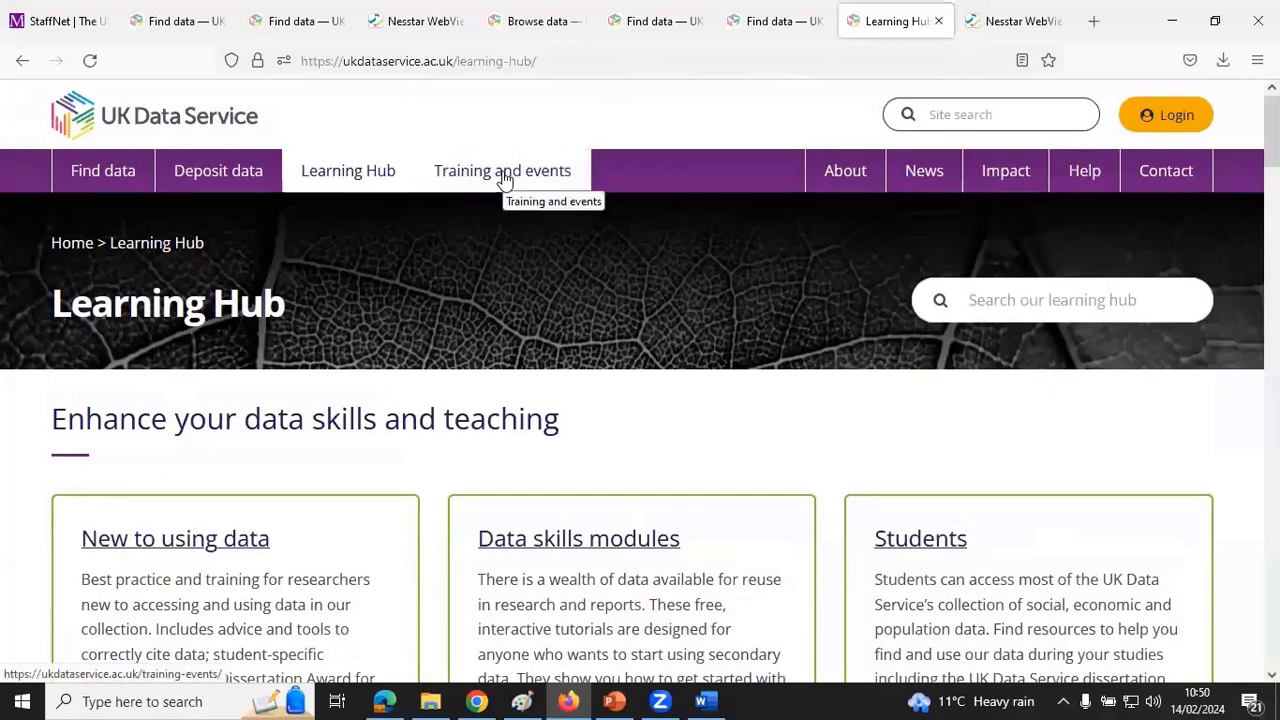
- Open Training and events, browse the event list, and show its filters to view the date options
{"action": "left_click", "coordinate": [503, 177]}
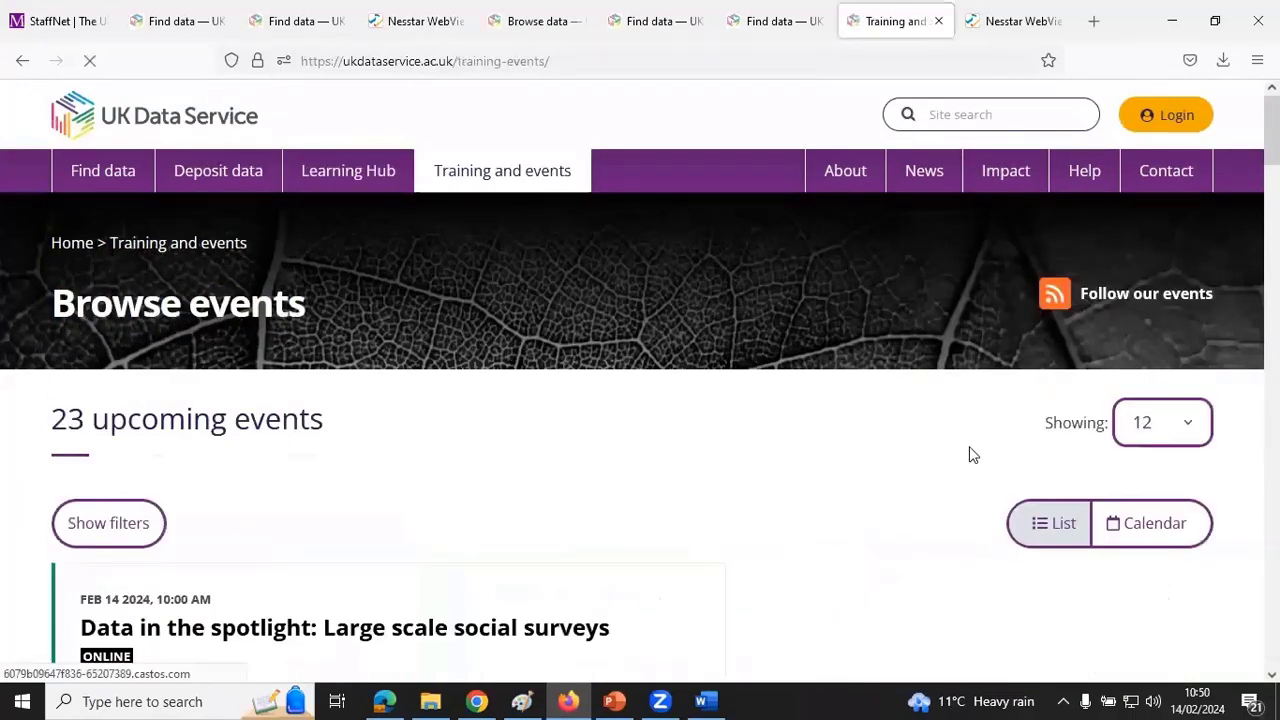
{"action": "scroll", "coordinate": [946, 489], "scroll_direction": "down", "scroll_amount": 5}
{"action": "scroll", "coordinate": [946, 489], "scroll_direction": "up", "scroll_amount": 4}
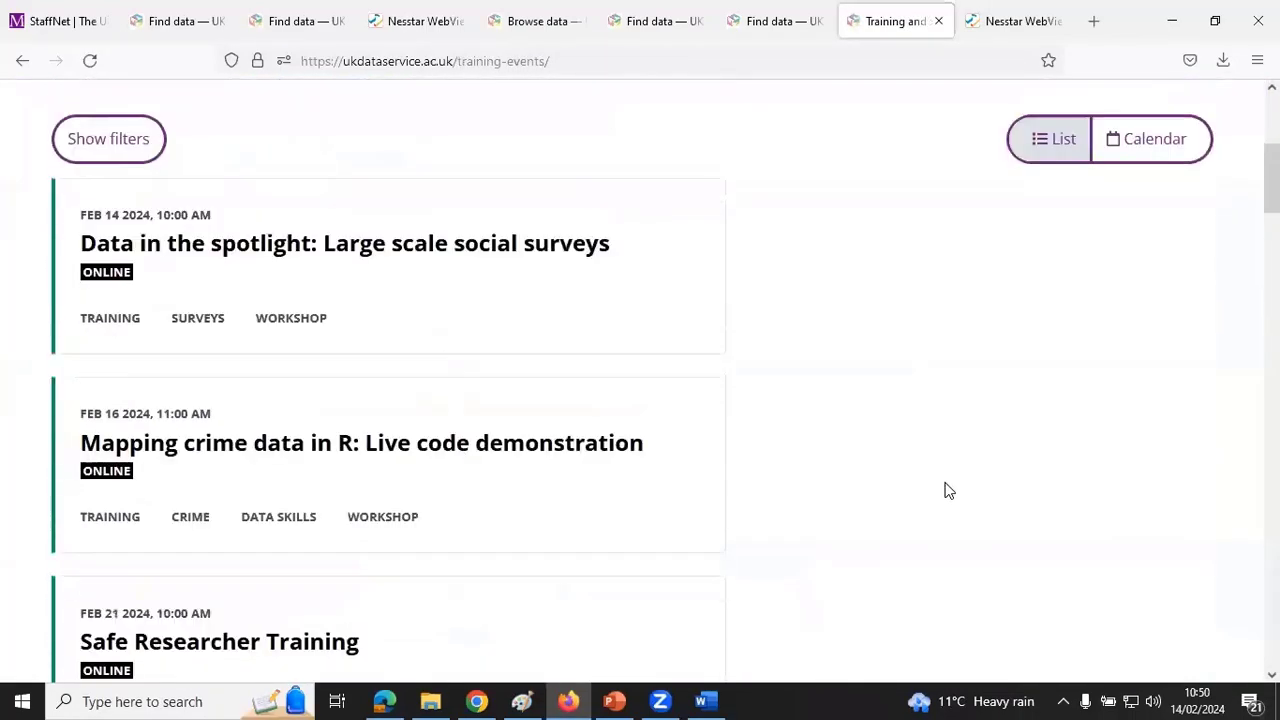
{"action": "left_click", "coordinate": [103, 333]}
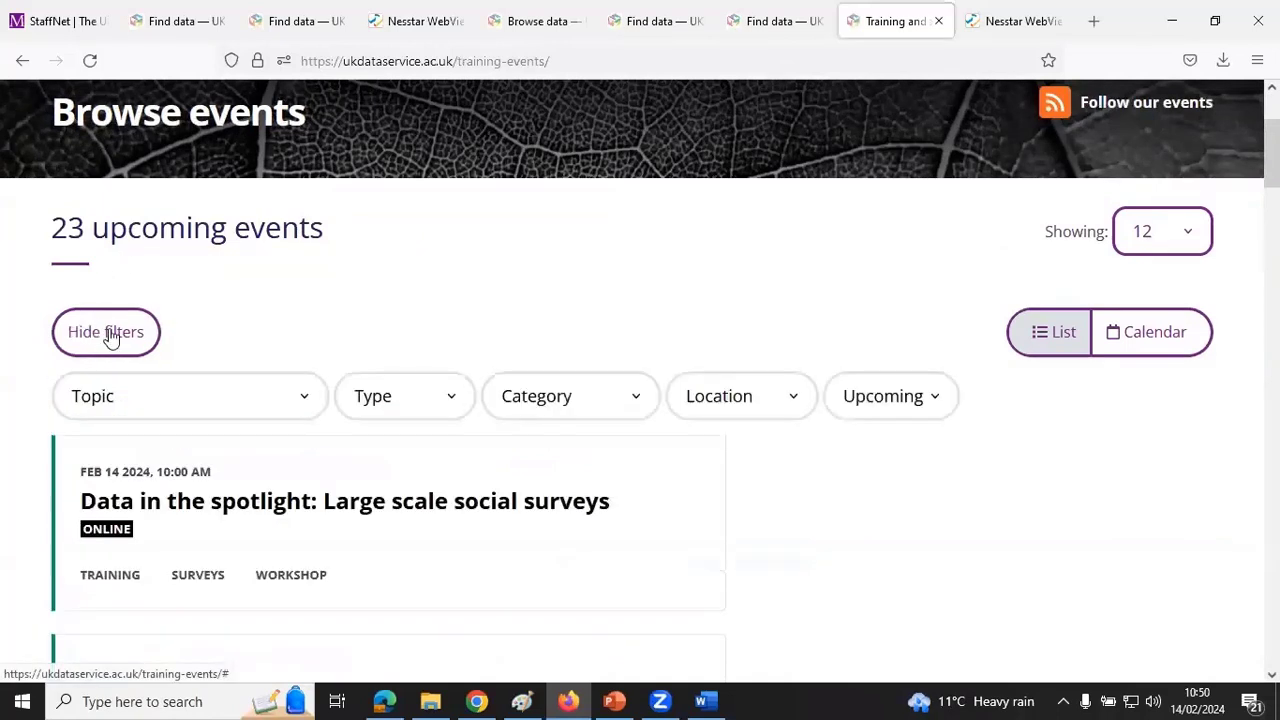
{"action": "left_click", "coordinate": [936, 398]}
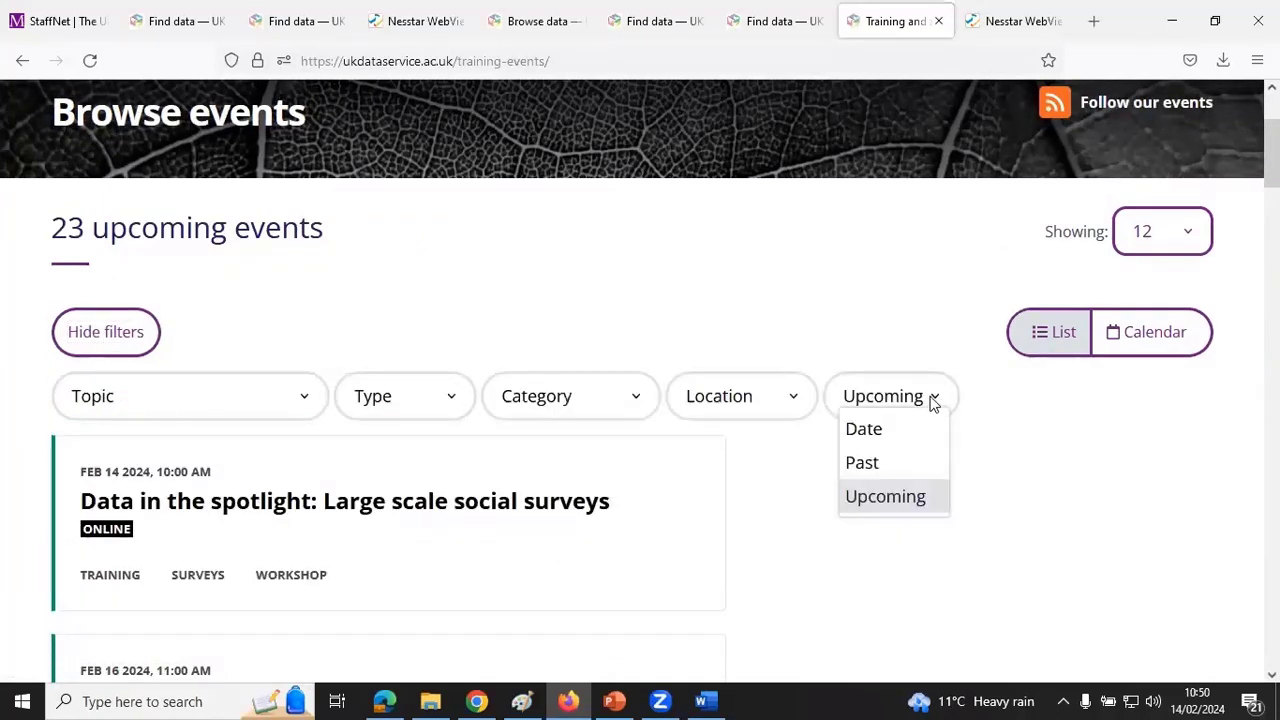
{"action": "left_click", "coordinate": [864, 328]}
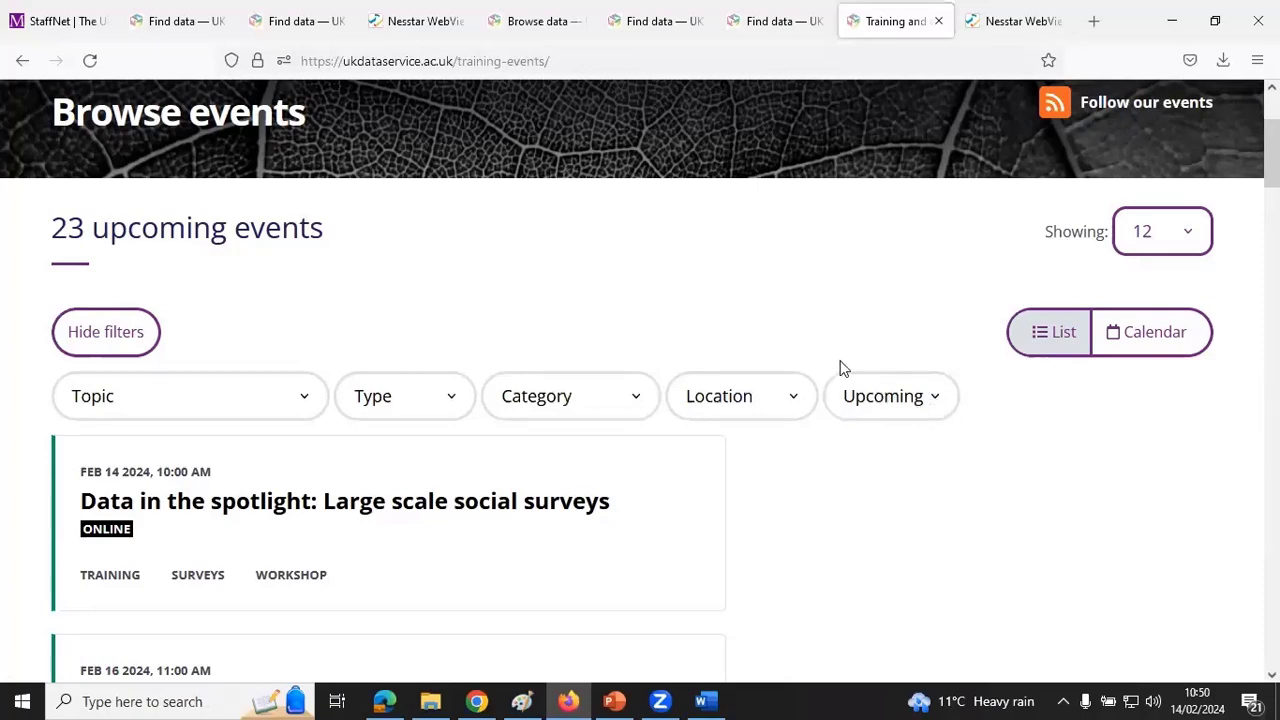
- Open the Impact page and look over the Data Impact blog introduction and featured topics
{"action": "scroll", "coordinate": [840, 368], "scroll_direction": "up", "scroll_amount": 2}
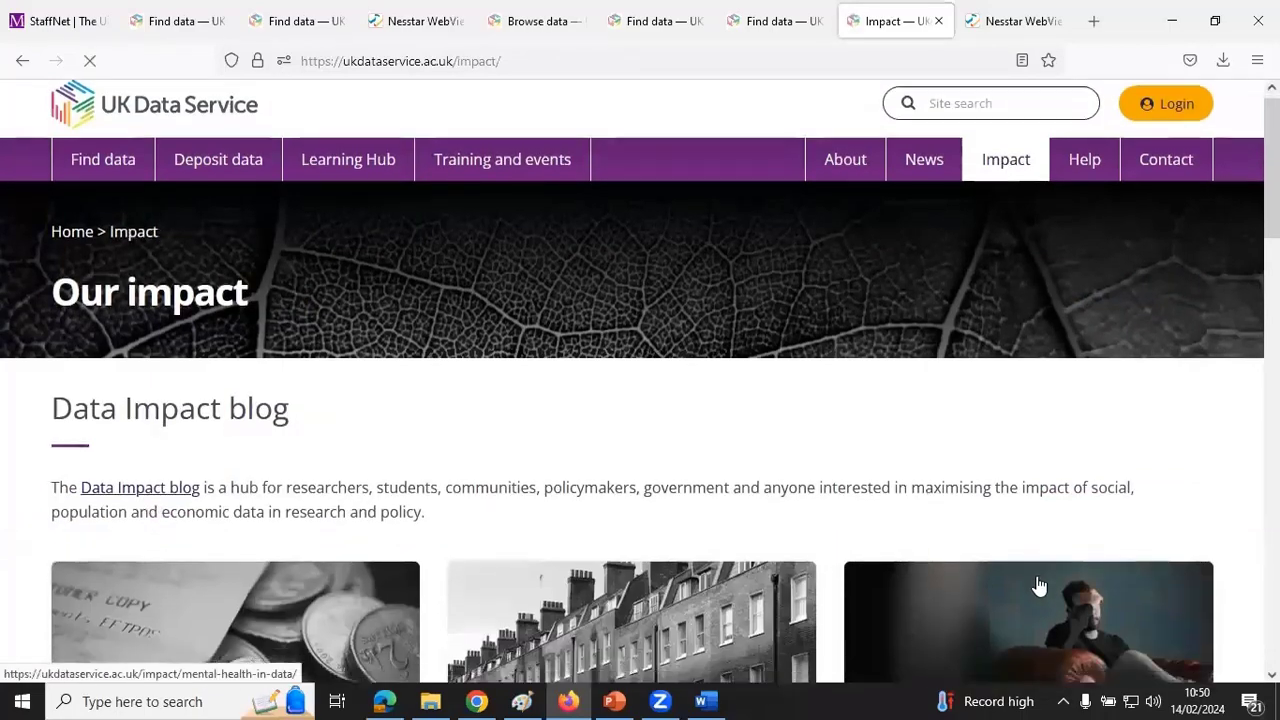
{"action": "scroll", "coordinate": [1040, 585], "scroll_direction": "down", "scroll_amount": 3}
{"action": "scroll", "coordinate": [1036, 595], "scroll_direction": "down", "scroll_amount": 2}
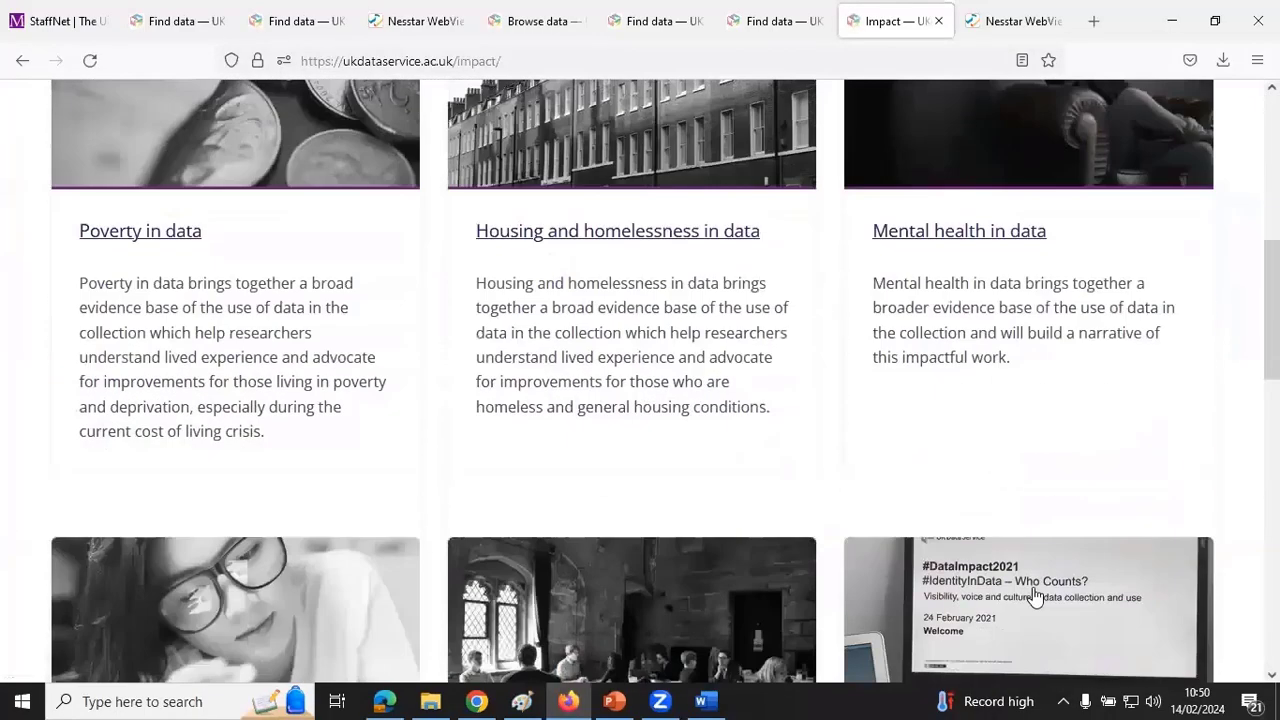
{"action": "scroll", "coordinate": [1036, 594], "scroll_direction": "up", "scroll_amount": 5}
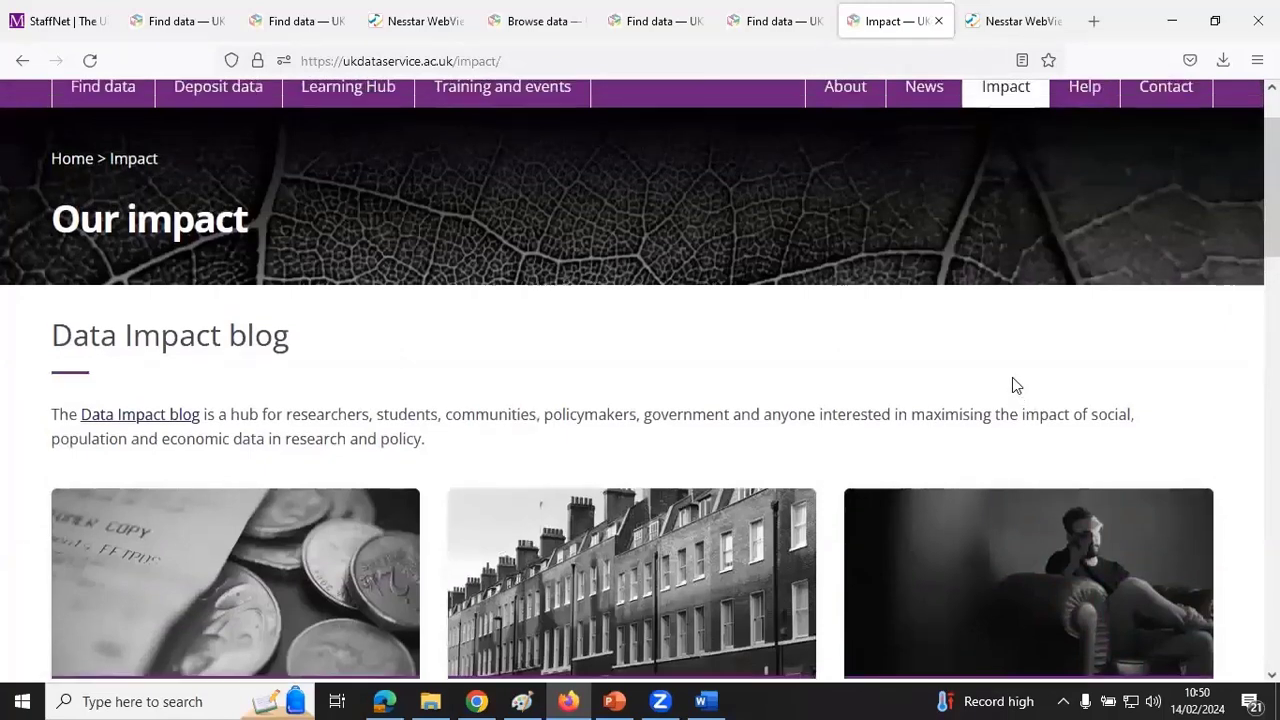
{"action": "scroll", "coordinate": [1014, 380], "scroll_direction": "up", "scroll_amount": 1}
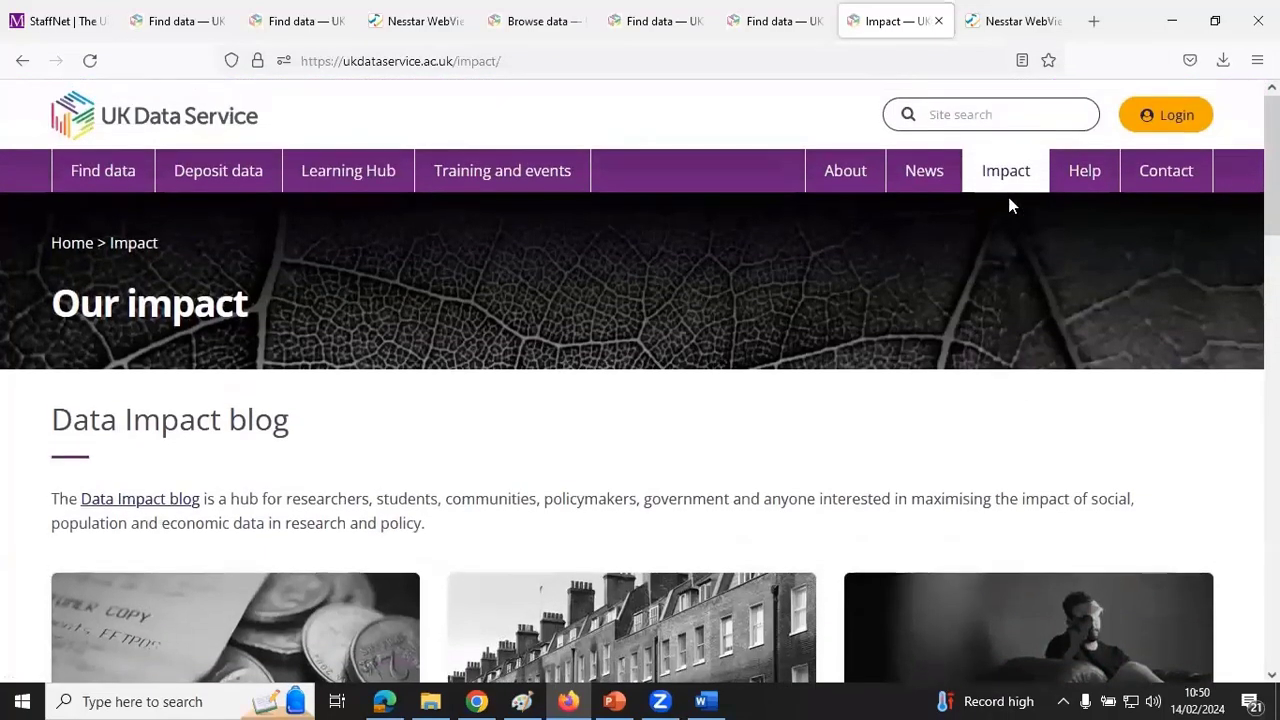
- Open the Help page and find the Helpdesk contact information in its General section
{"action": "left_click", "coordinate": [1088, 178]}
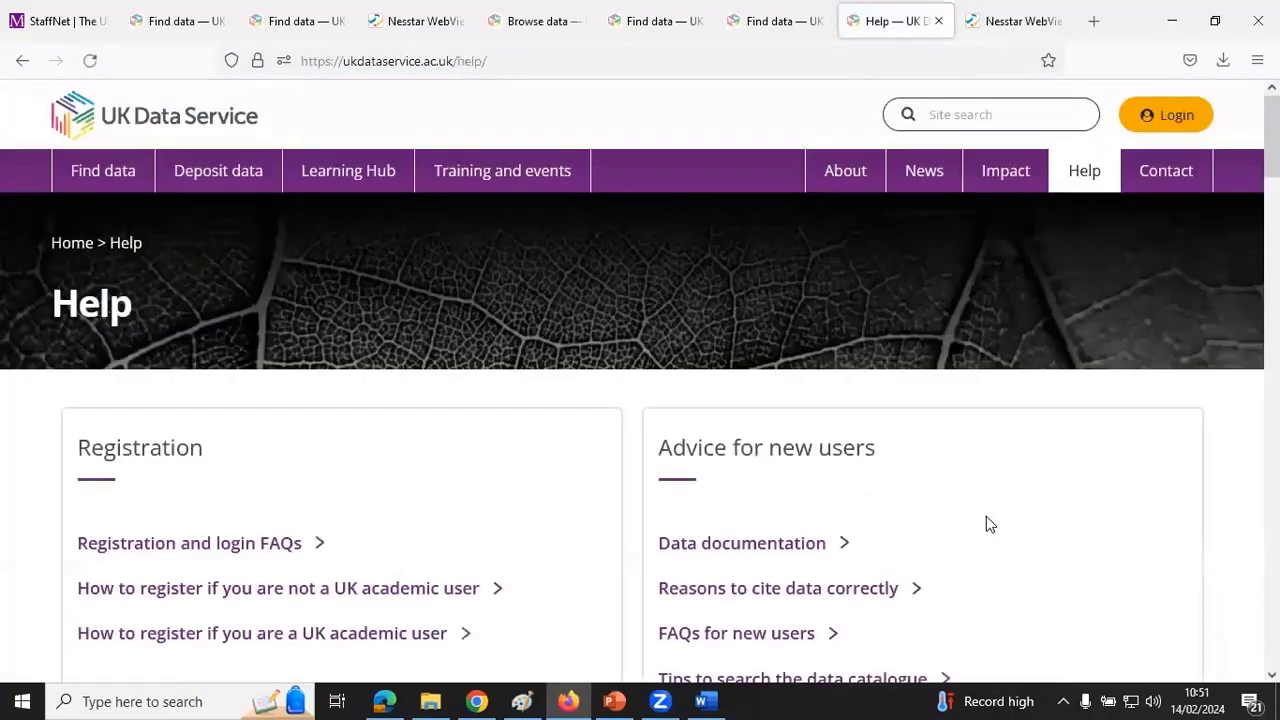
{"action": "scroll", "coordinate": [1107, 500], "scroll_direction": "down", "scroll_amount": 4}
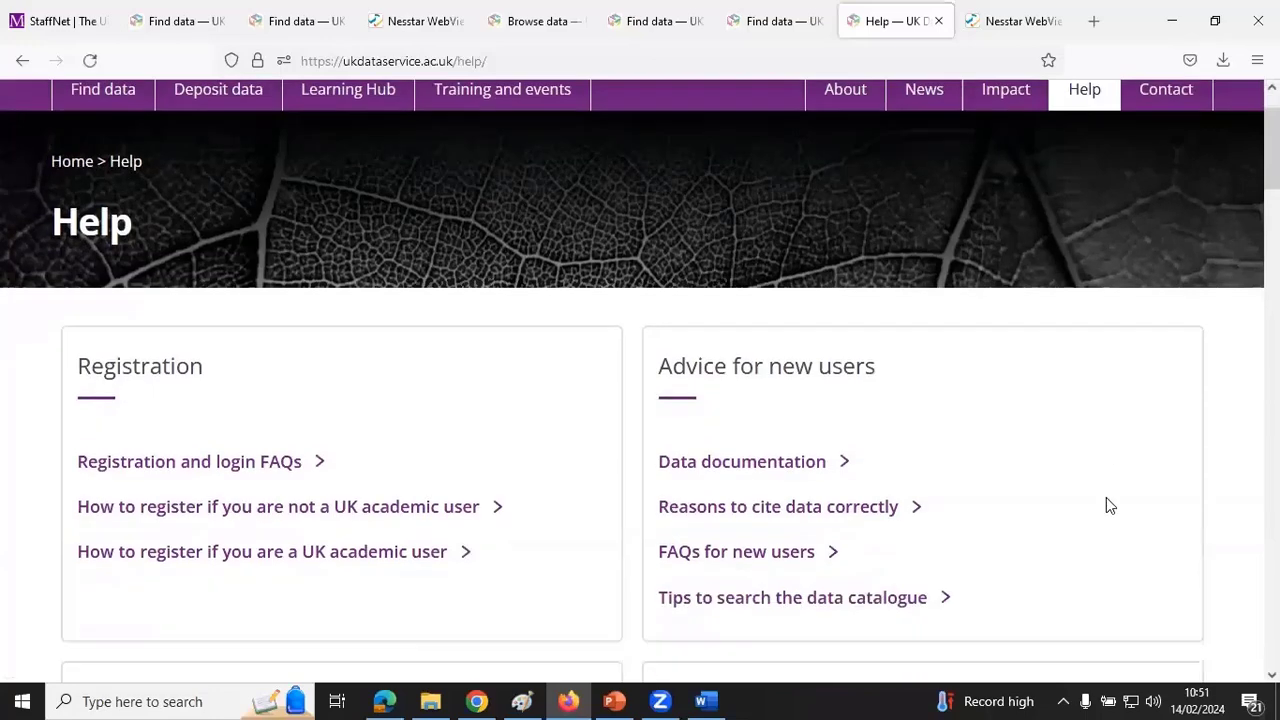
{"action": "scroll", "coordinate": [1108, 507], "scroll_direction": "down", "scroll_amount": 3}
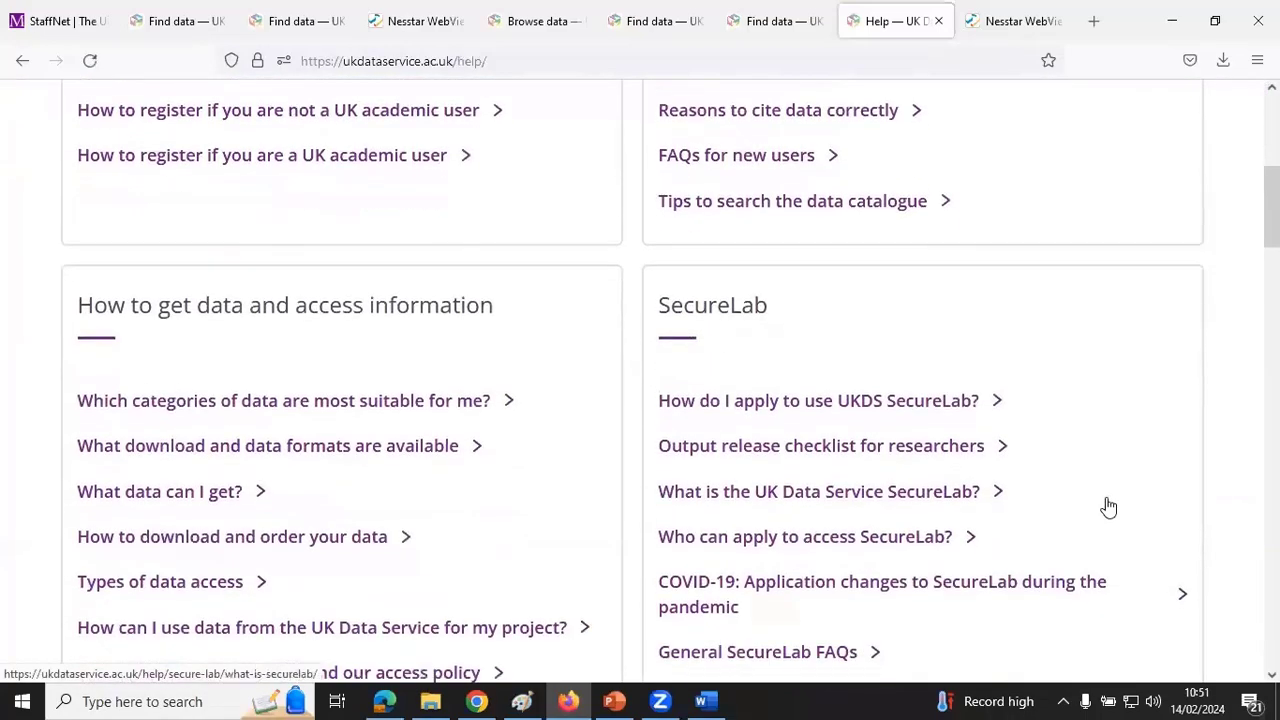
{"action": "scroll", "coordinate": [1108, 507], "scroll_direction": "down", "scroll_amount": 15}
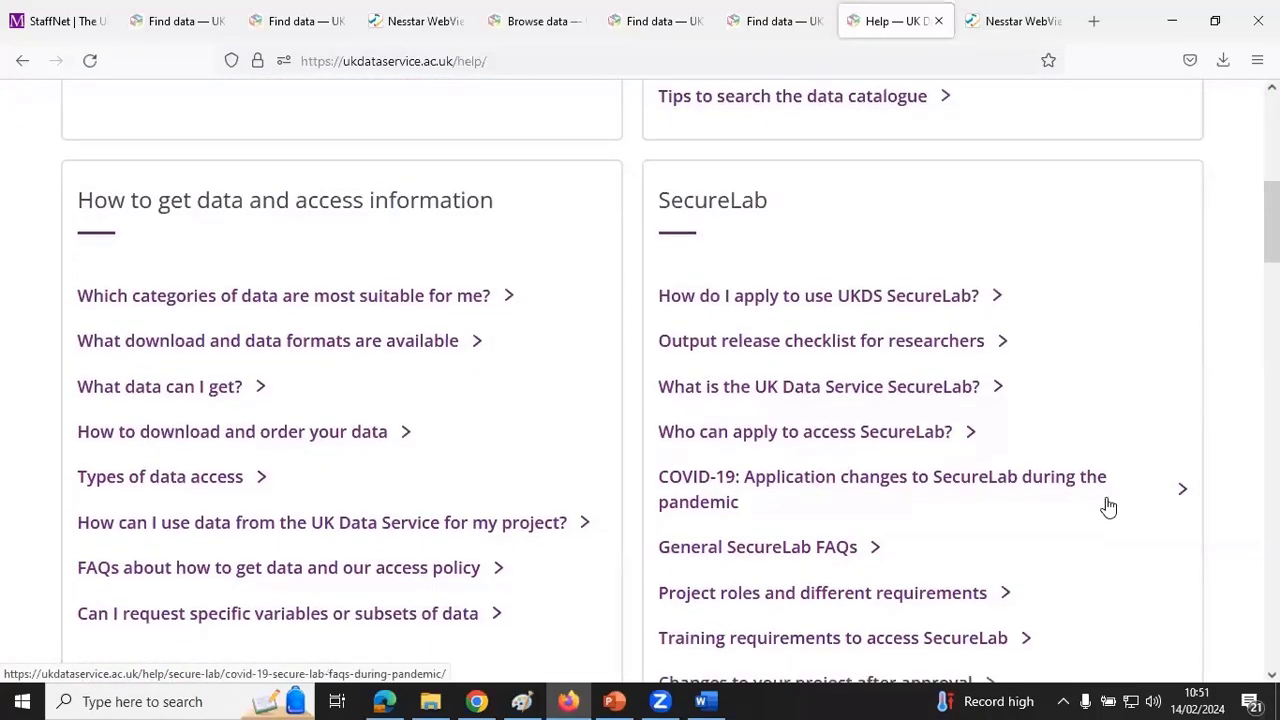
{"action": "scroll", "coordinate": [1106, 497], "scroll_direction": "down", "scroll_amount": 12}
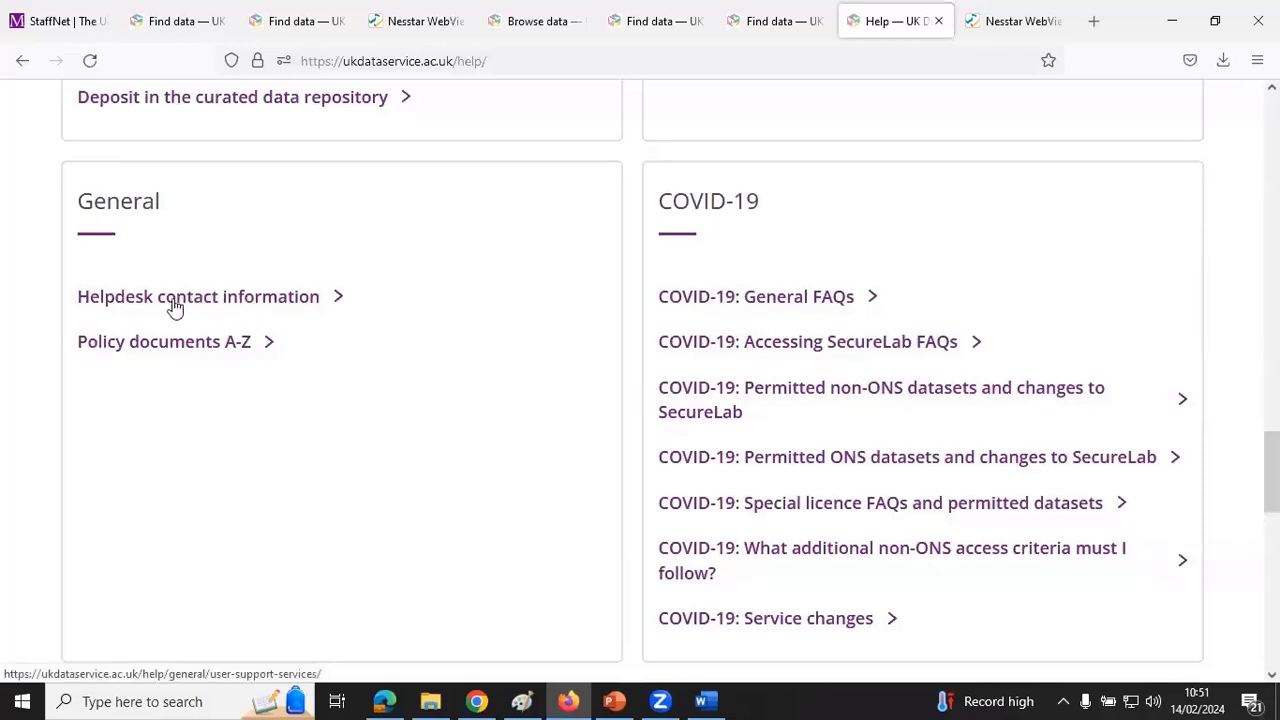
{"action": "left_click", "coordinate": [283, 308]}
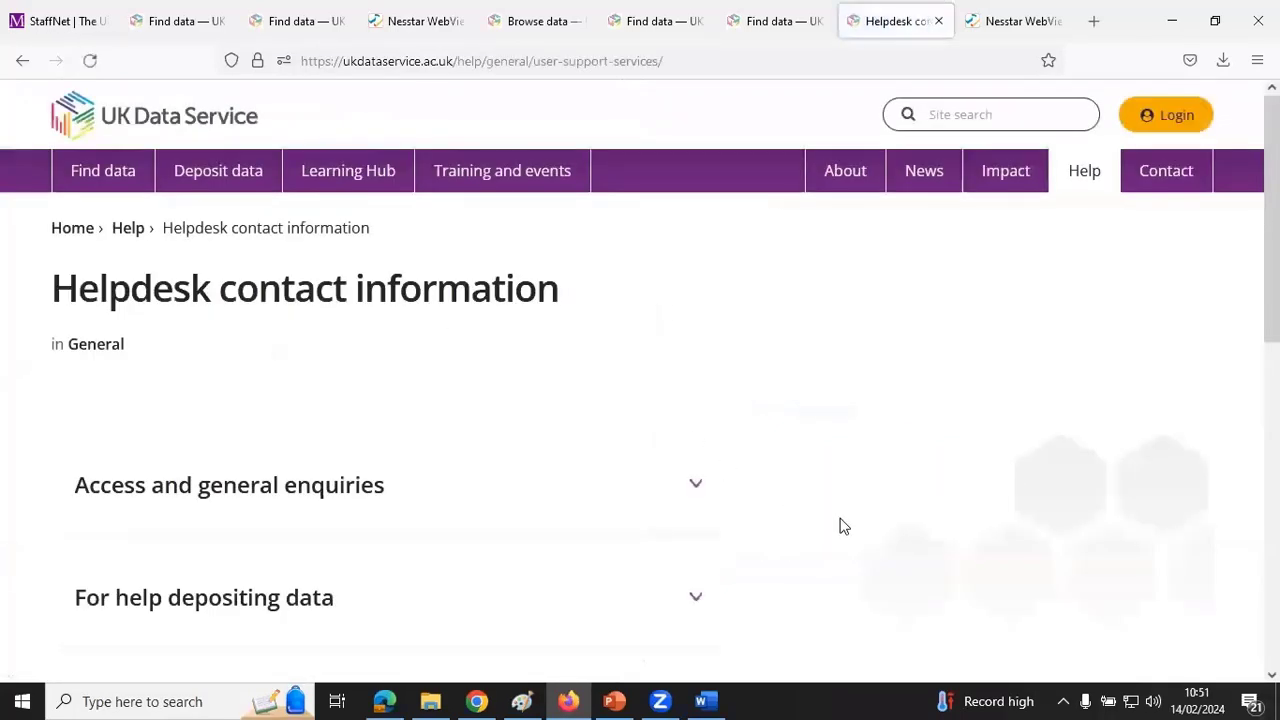
- Open the helpdesk query form from Access and general enquiries, and review its personal details and query fields
{"action": "scroll", "coordinate": [840, 520], "scroll_direction": "down", "scroll_amount": 3}
{"action": "scroll", "coordinate": [829, 400], "scroll_direction": "up", "scroll_amount": 1}
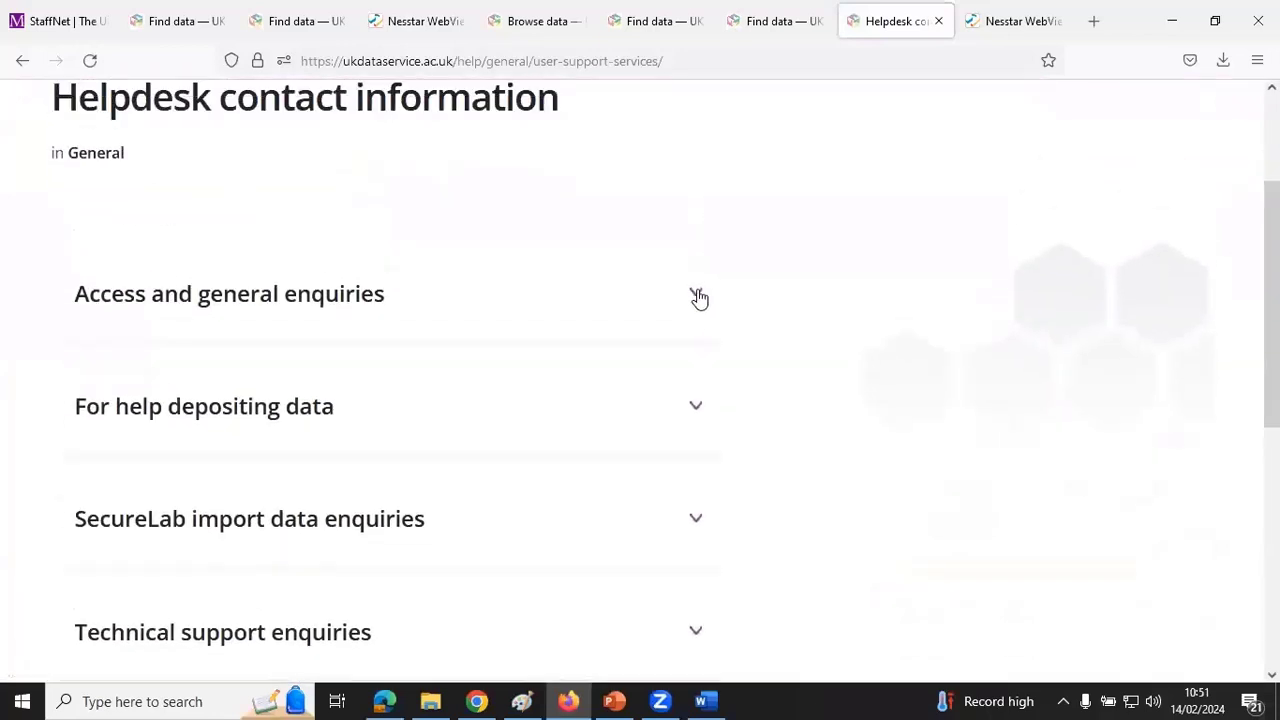
{"action": "left_click", "coordinate": [699, 297]}
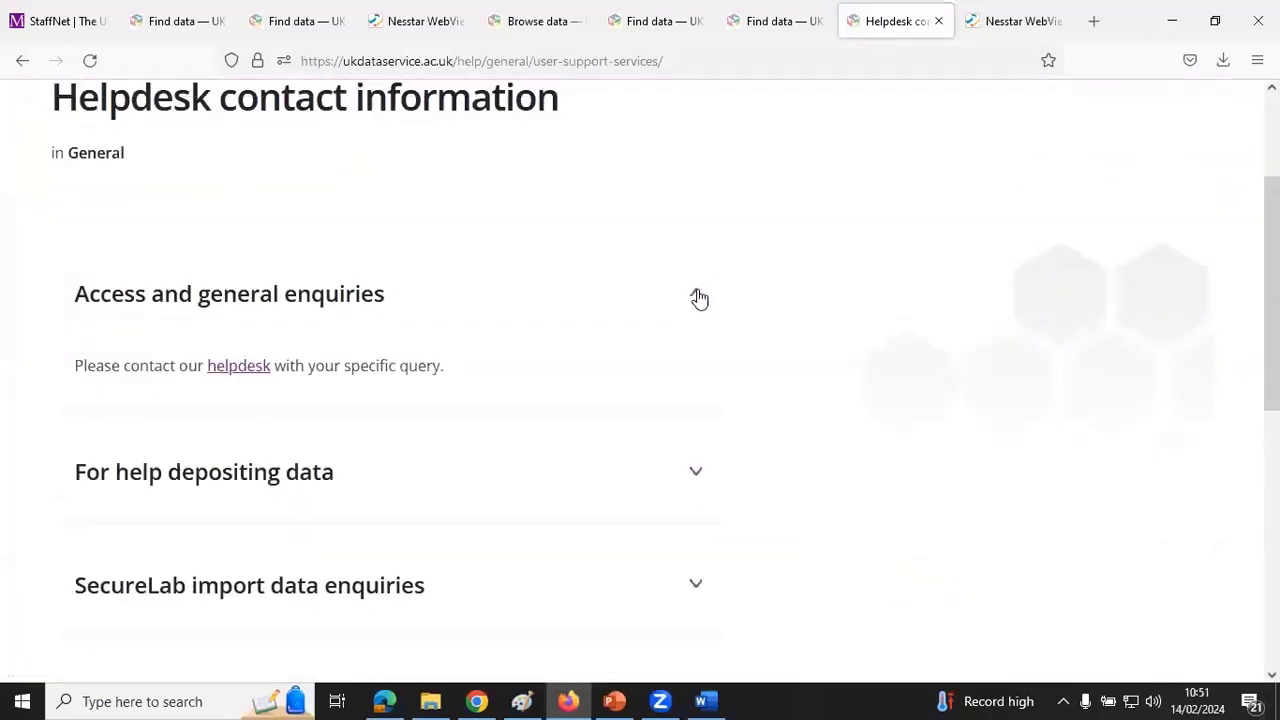
{"action": "left_click", "coordinate": [240, 367]}
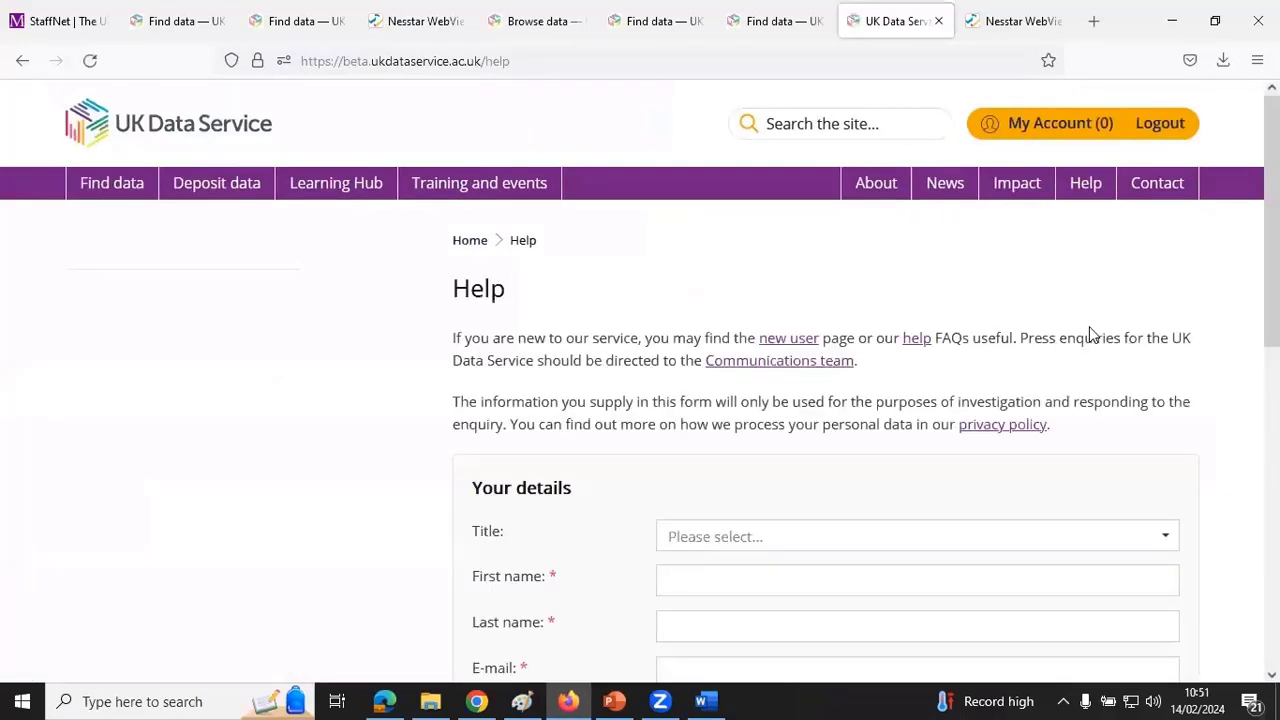
{"action": "scroll", "coordinate": [1089, 330], "scroll_direction": "down", "scroll_amount": 3}
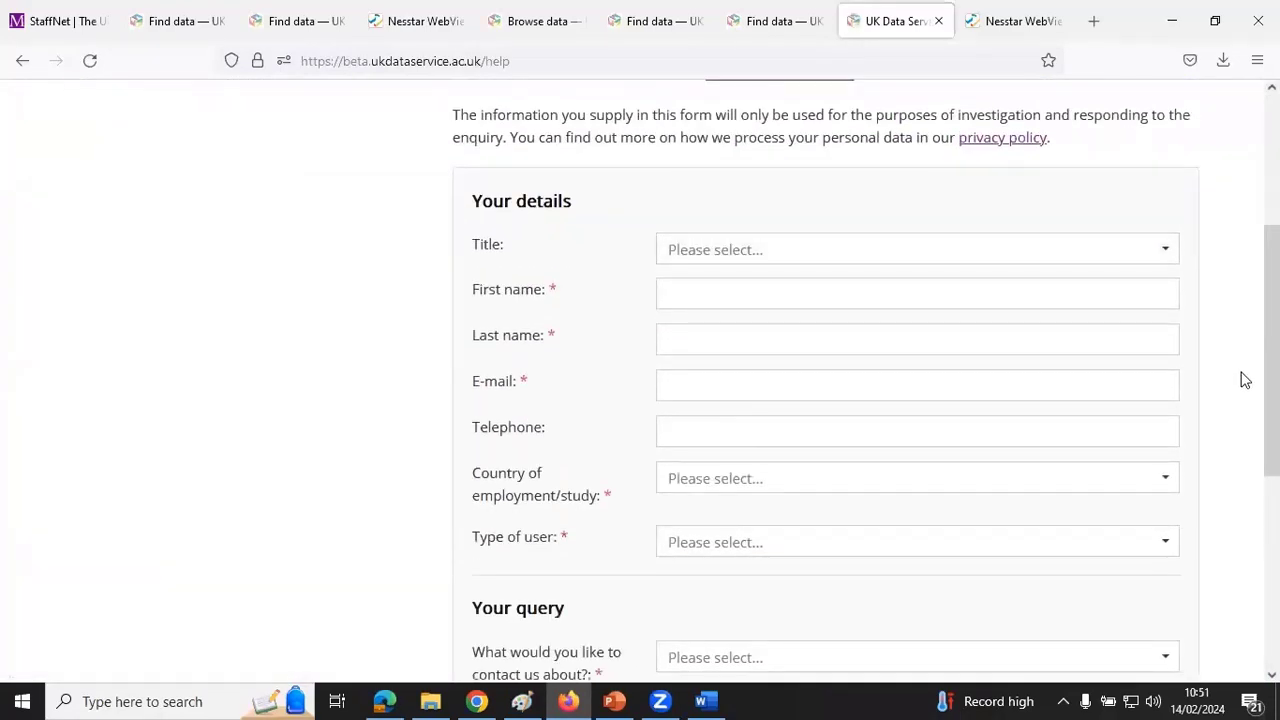
{"action": "scroll", "coordinate": [1243, 377], "scroll_direction": "down", "scroll_amount": 3}
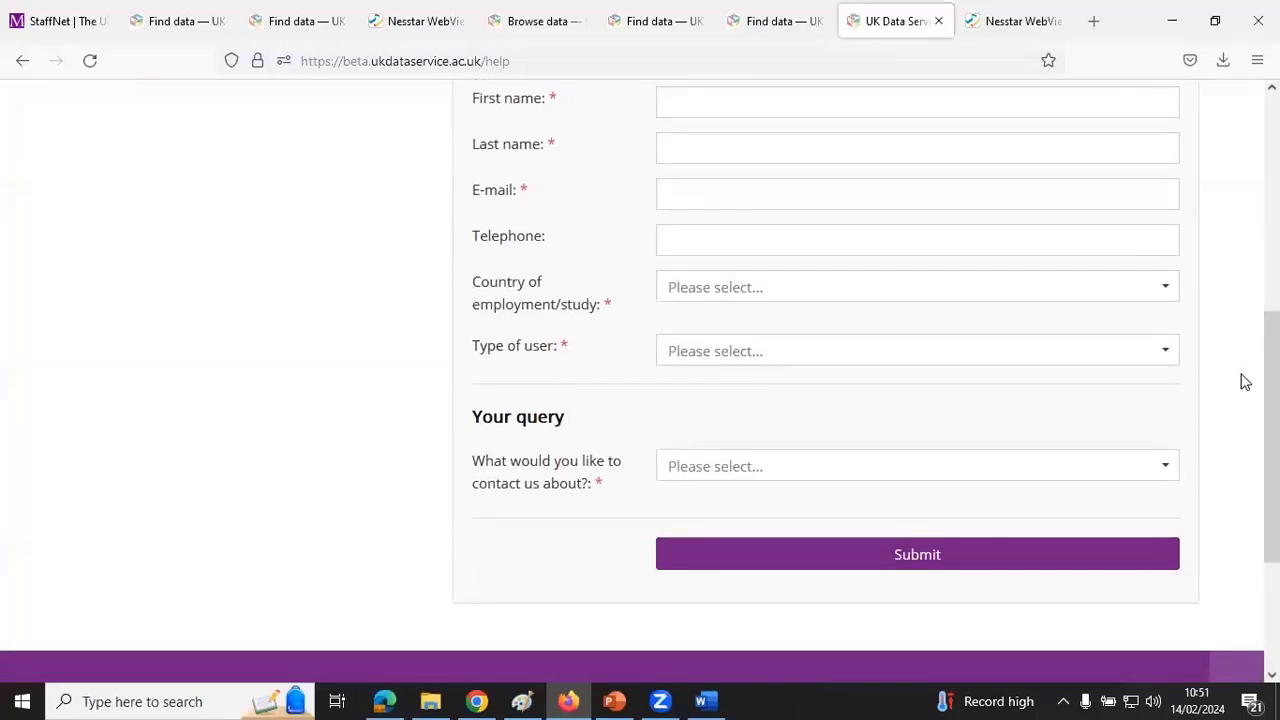
{"action": "scroll", "coordinate": [1245, 382], "scroll_direction": "up", "scroll_amount": 5}
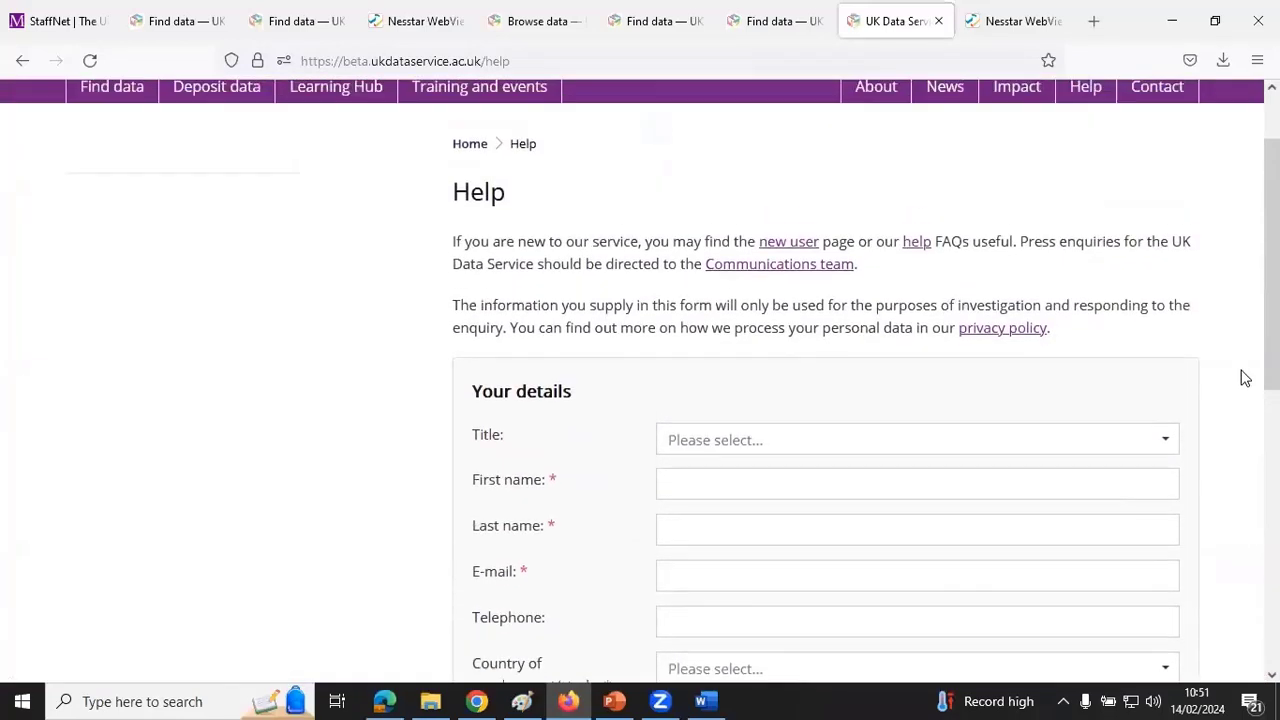
{"action": "scroll", "coordinate": [1245, 378], "scroll_direction": "up", "scroll_amount": 1}
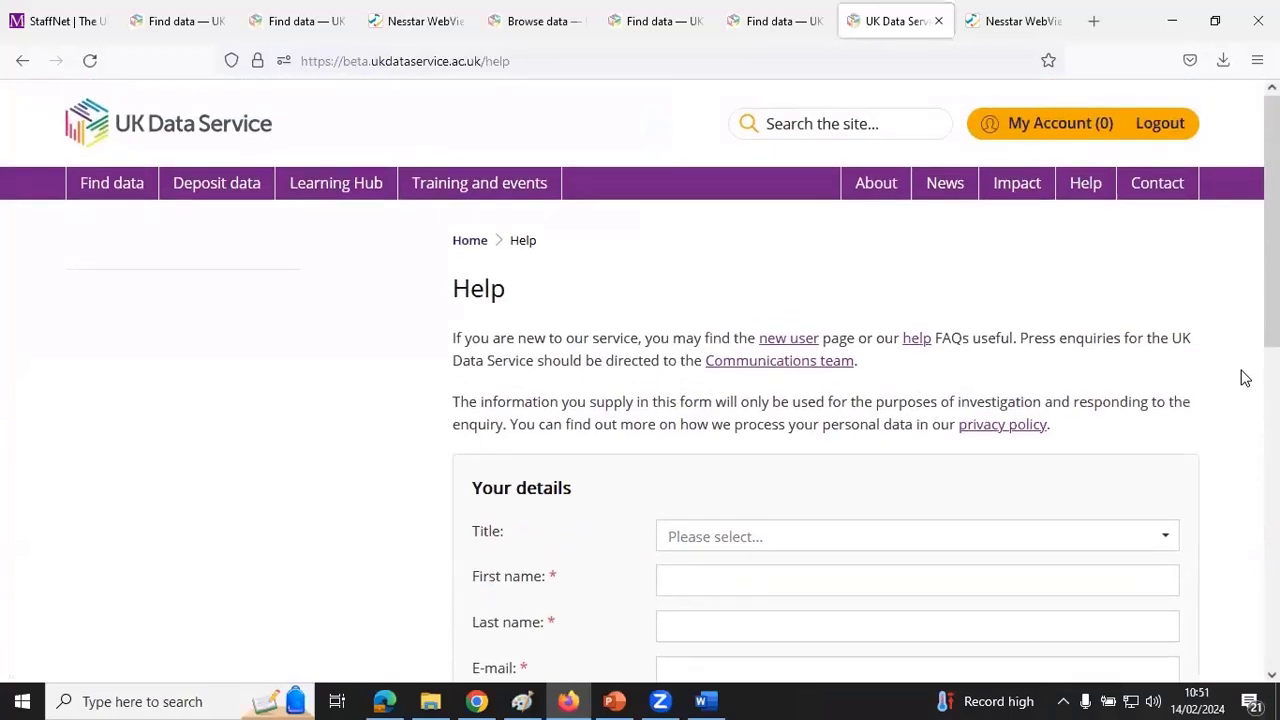